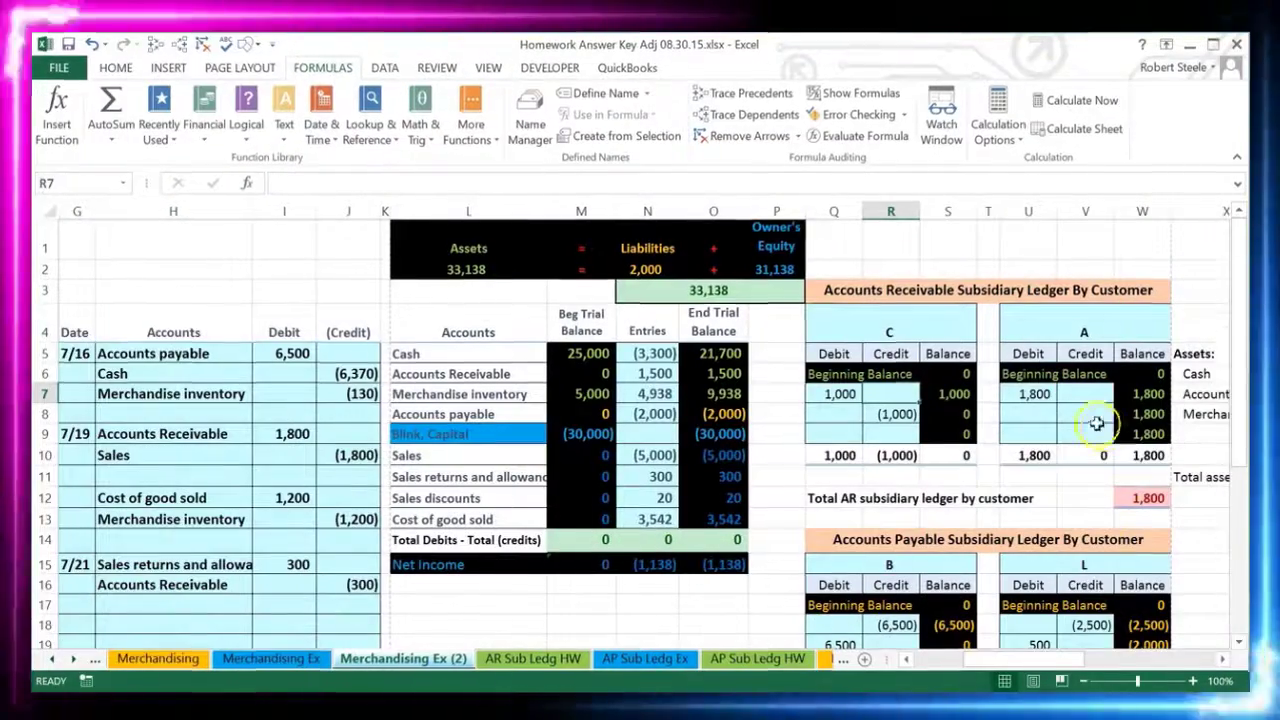
Step: Post the 7/21 credit to customer A's receivable ledger by linking credit cell V8 to J16
click(1085, 413)
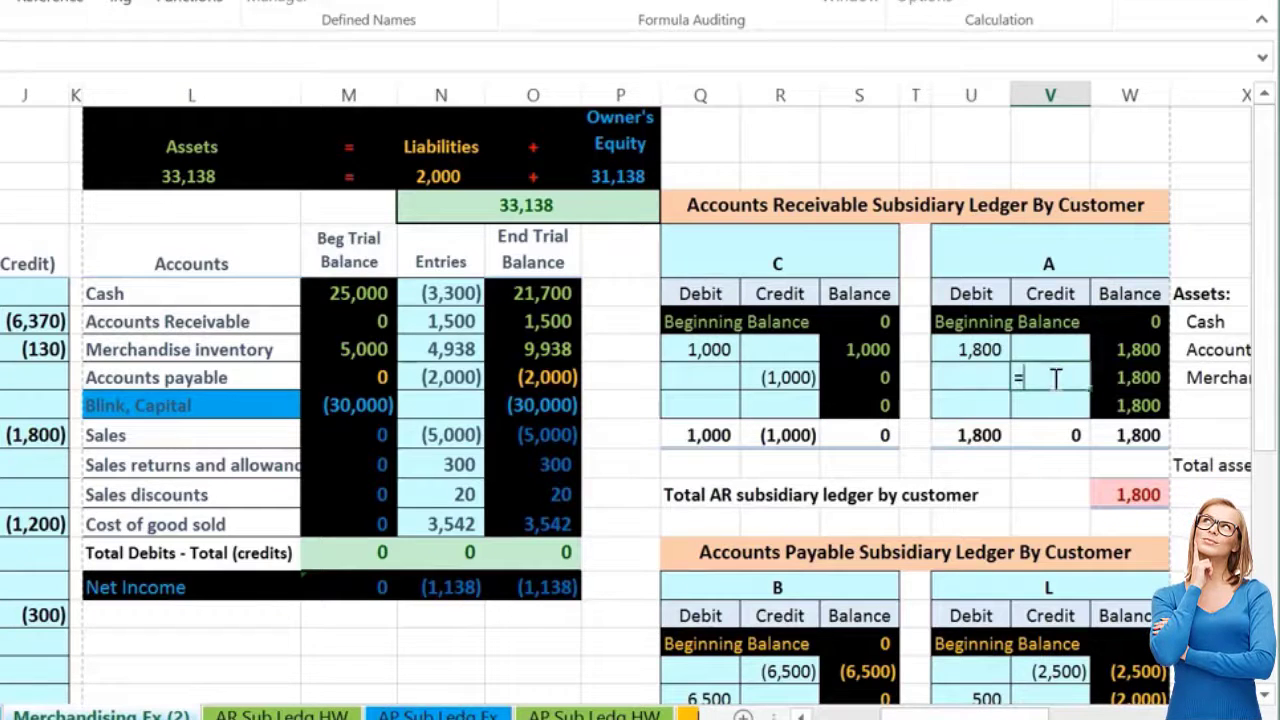
text(=)
click(30, 615)
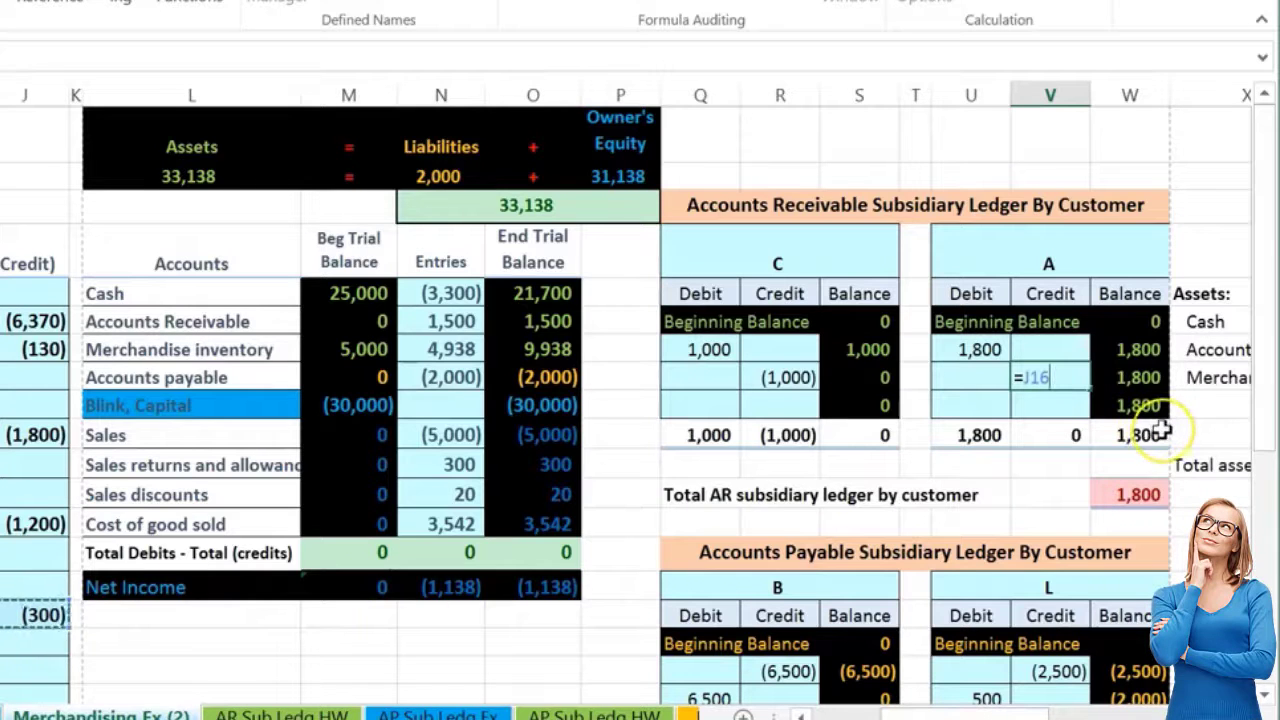
key(Return)
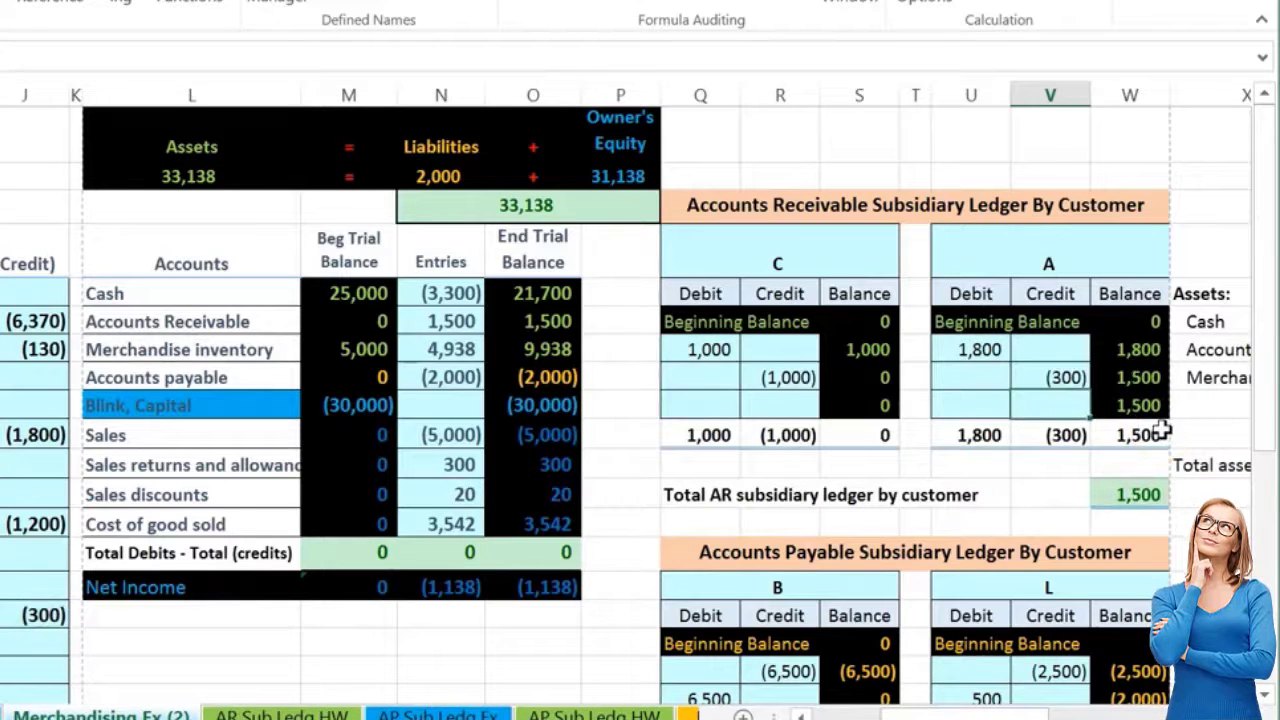
Step: Compare customer A's ending balance and the AR subsidiary ledger total with Accounts Receivable in the ending trial balance
click(1148, 436)
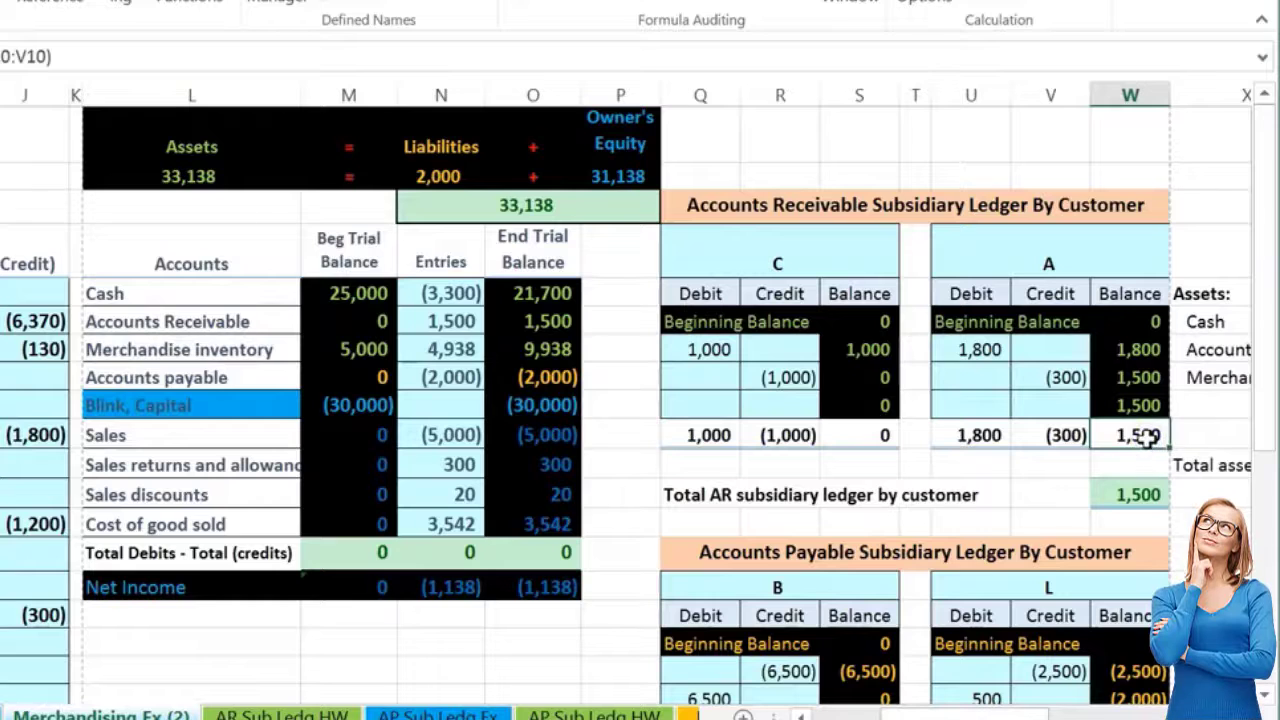
click(1138, 490)
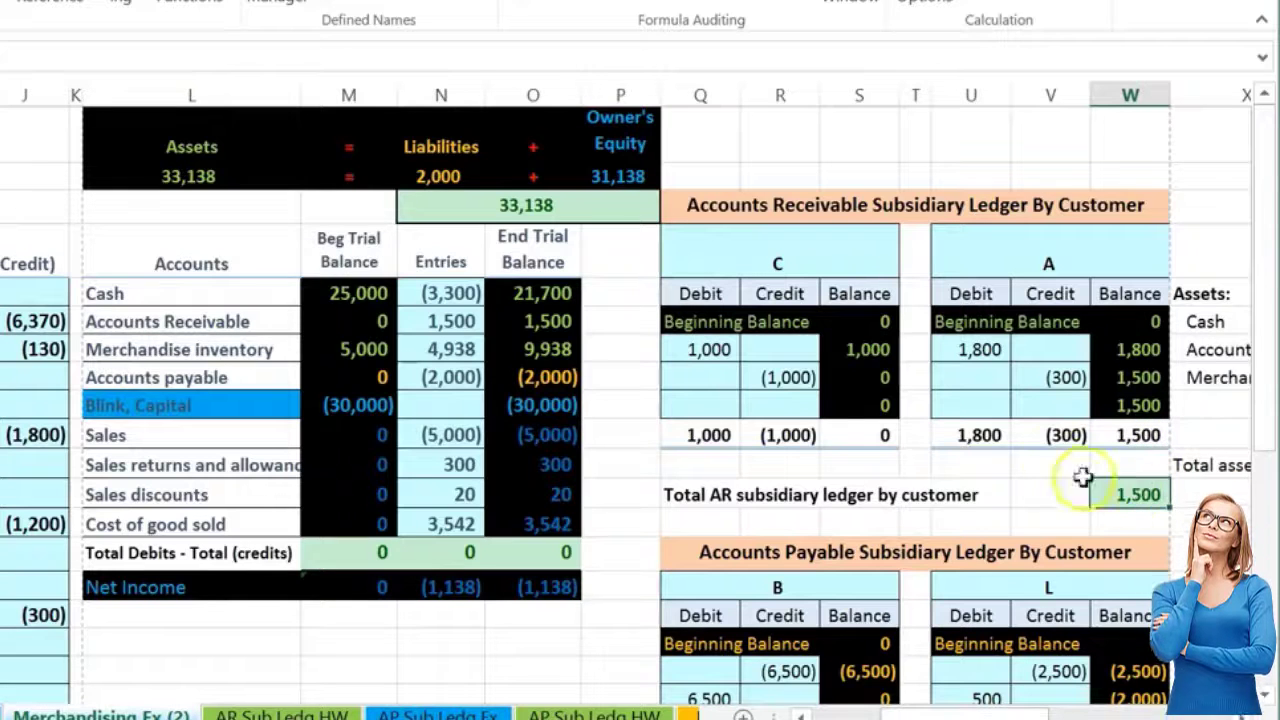
click(545, 321)
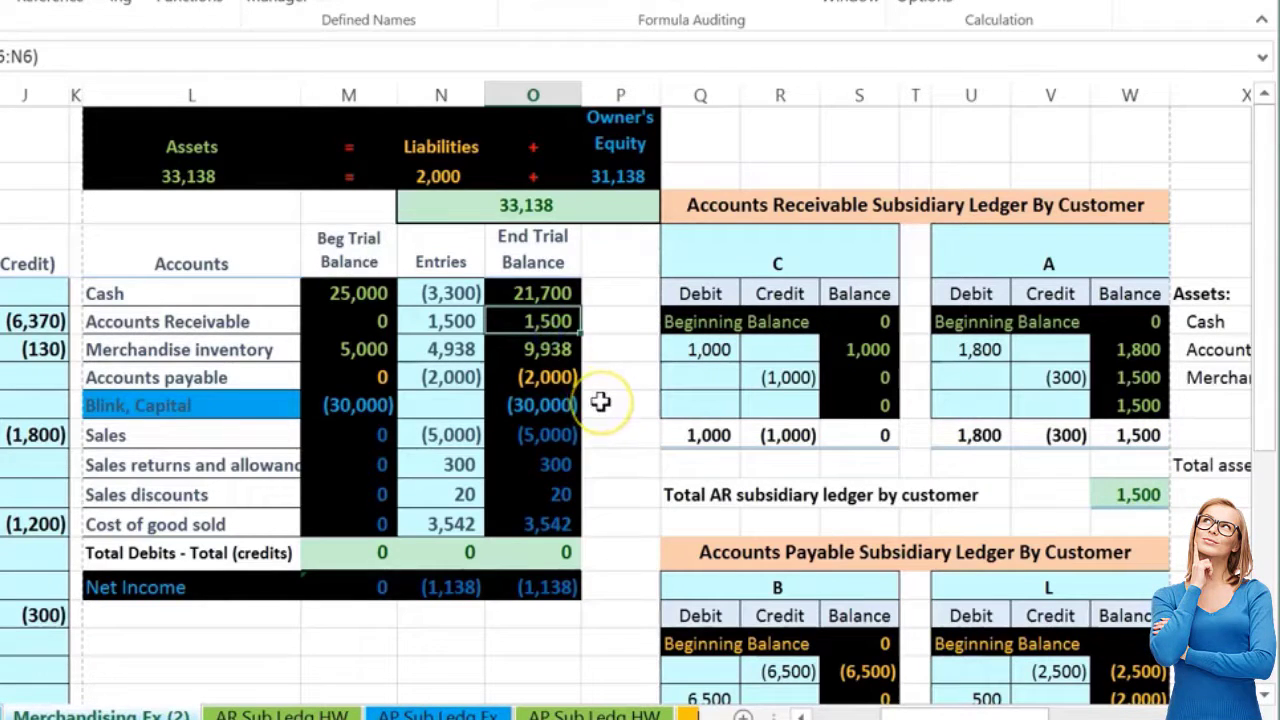
Step: Enter the date 7/24 in the journal, leaving one blank row below the 7/21 entry
key(Left)
key(Left)
key(Left)
key(Left)
key(Left)
key(Left)
key(Left)
key(Left)
key(Left)
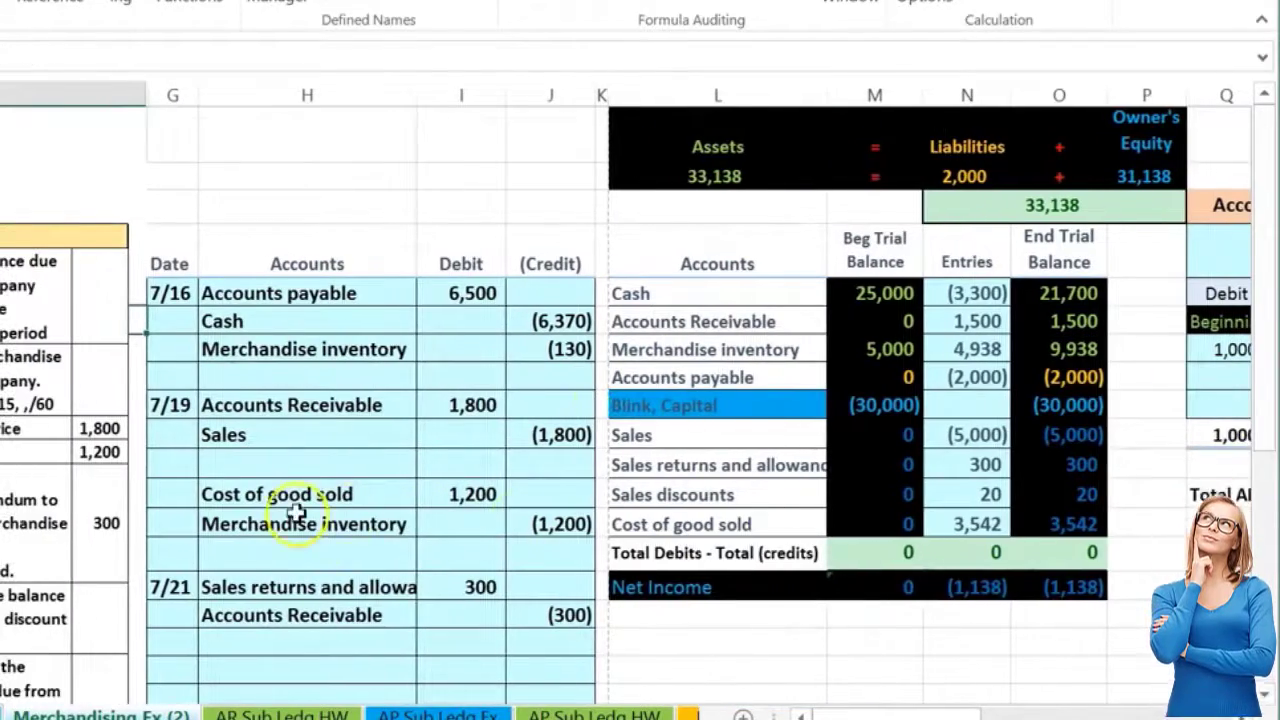
scroll(286, 503, down, 2)
click(291, 519)
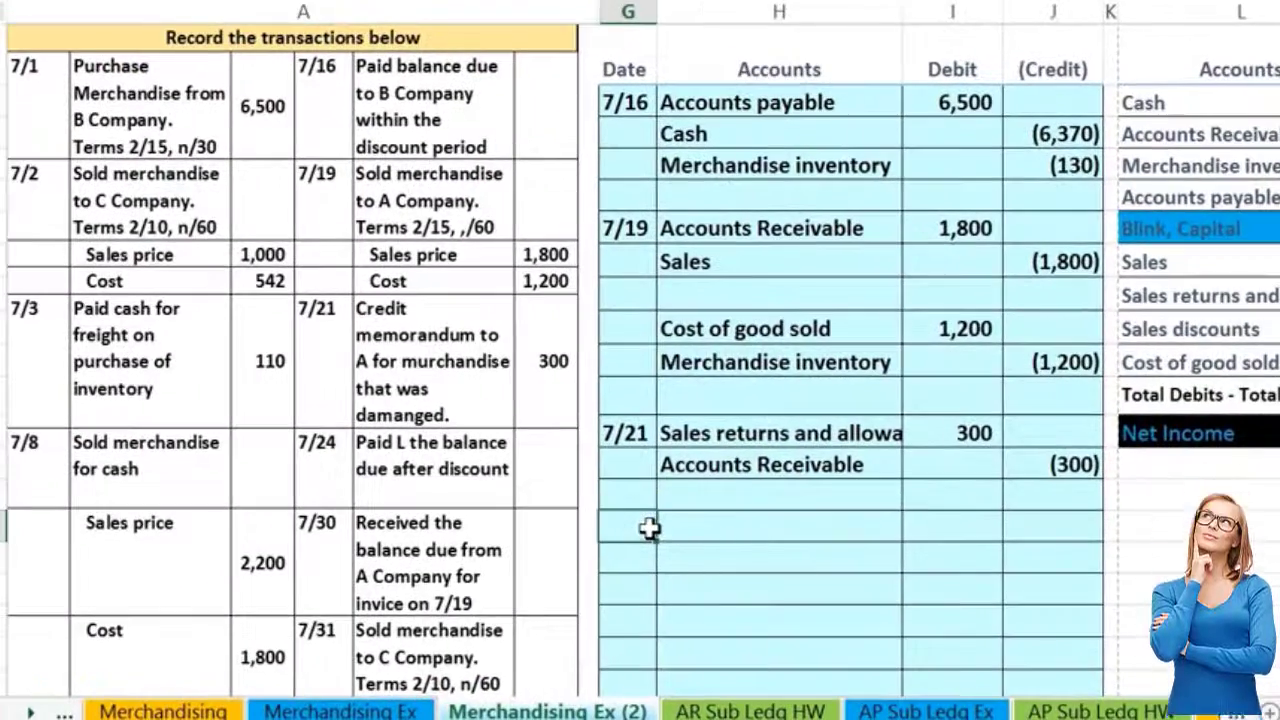
text(7/24)
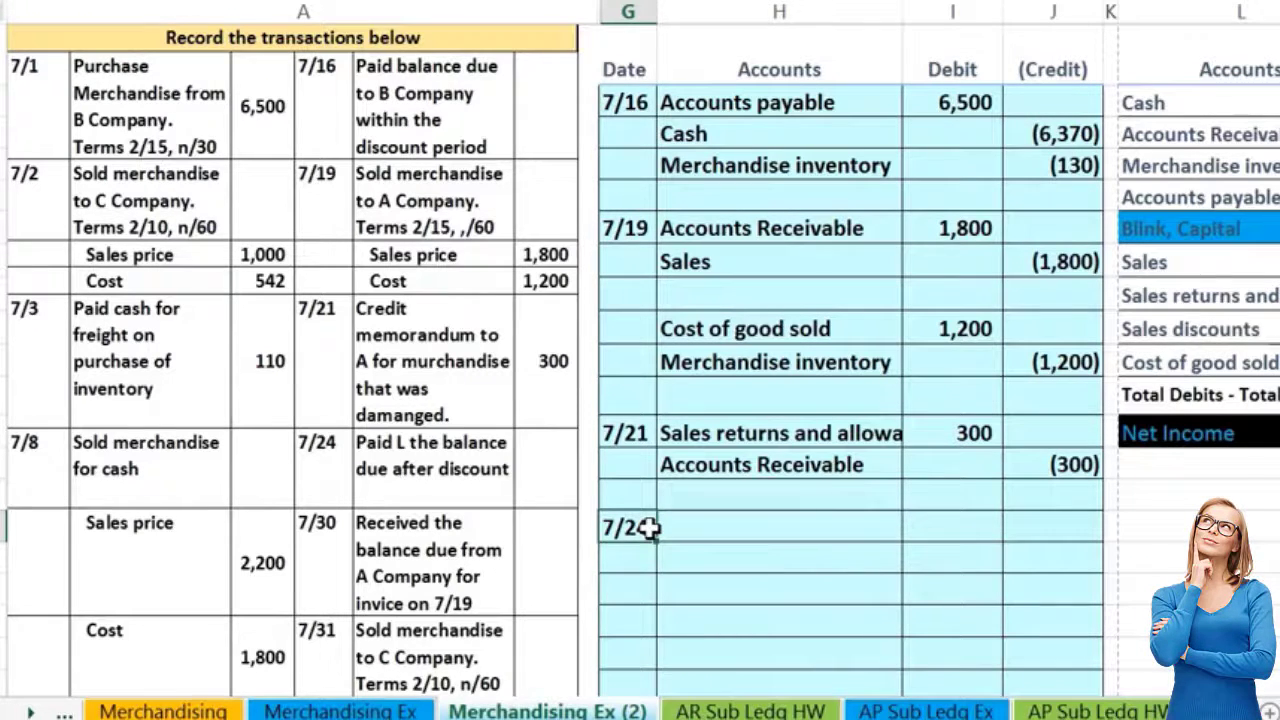
Step: Examine vendor L's balance in the accounts payable subsidiary ledger and the 7/24 payment transaction in the problem text
scroll(650, 528, right, 5)
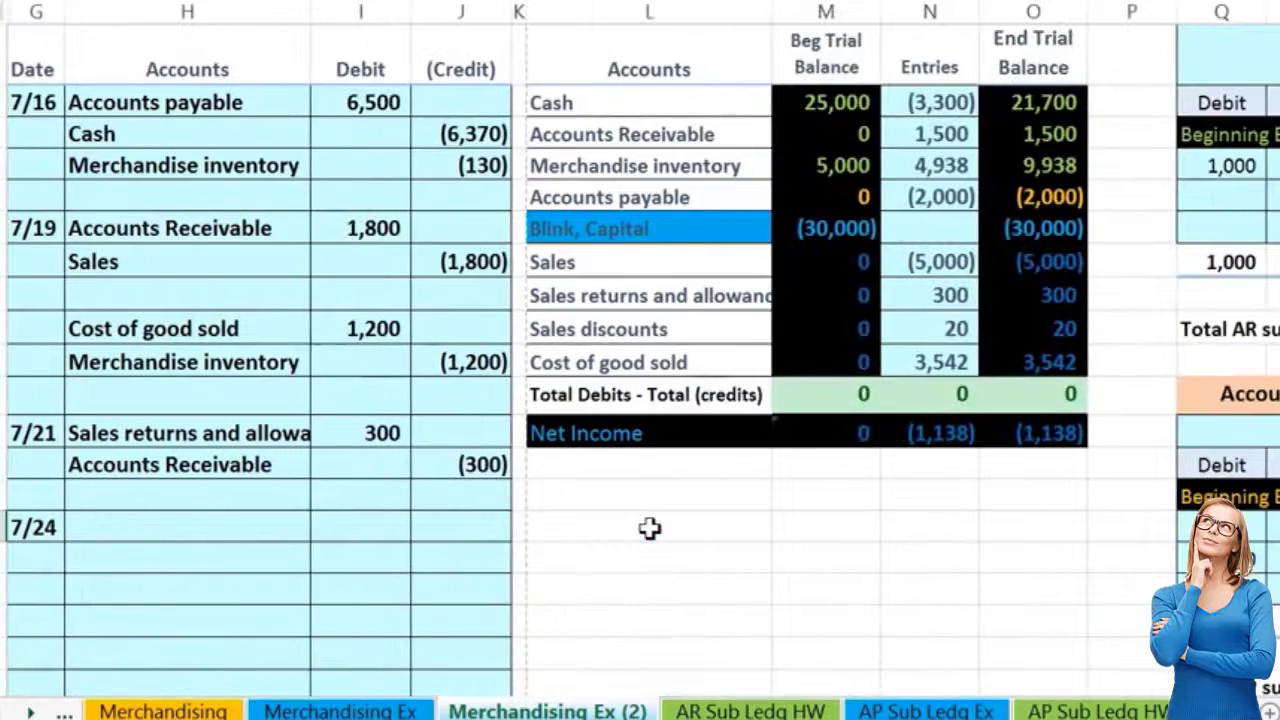
scroll(650, 528, right, 6)
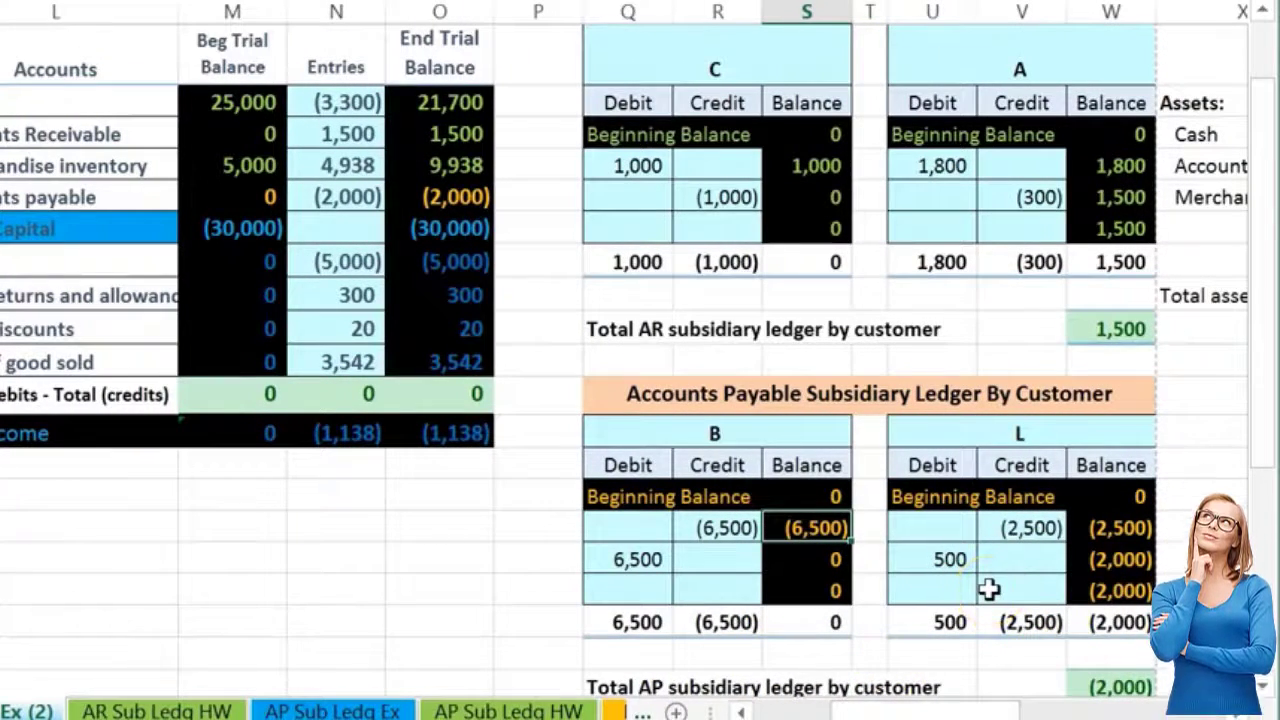
scroll(988, 590, left, 4)
scroll(988, 590, left, 1)
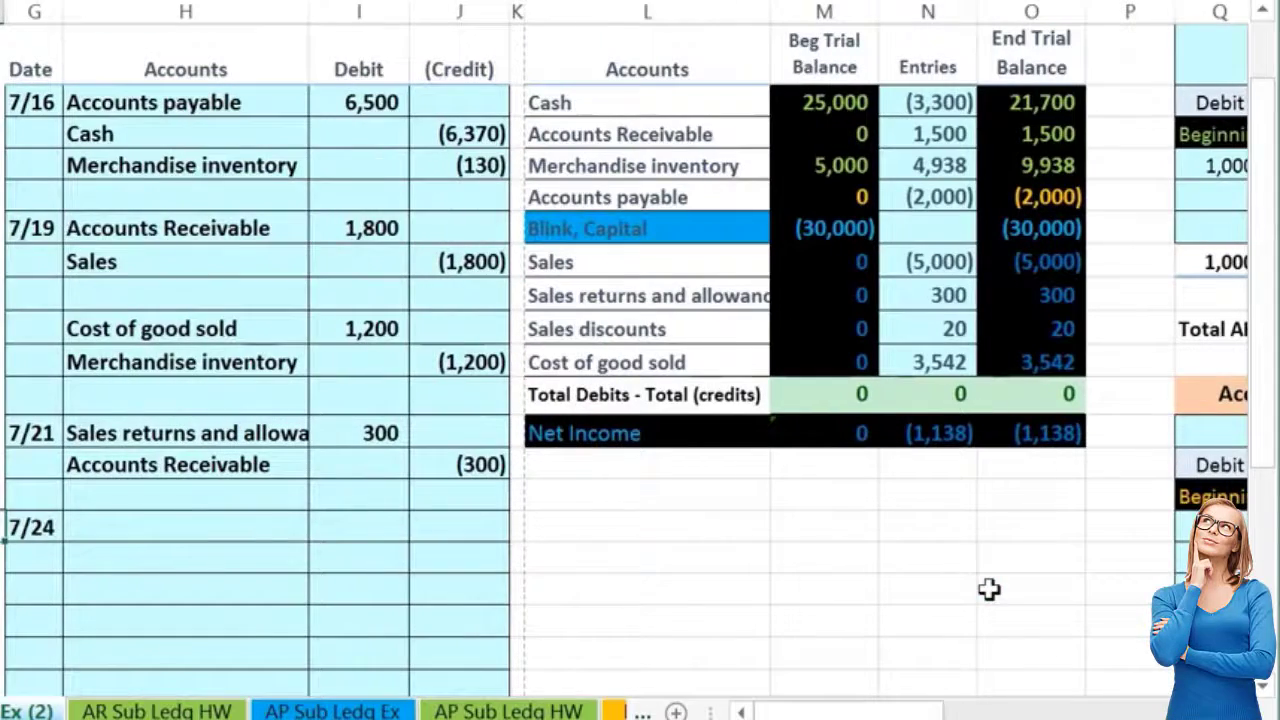
scroll(91, 554, down, 2)
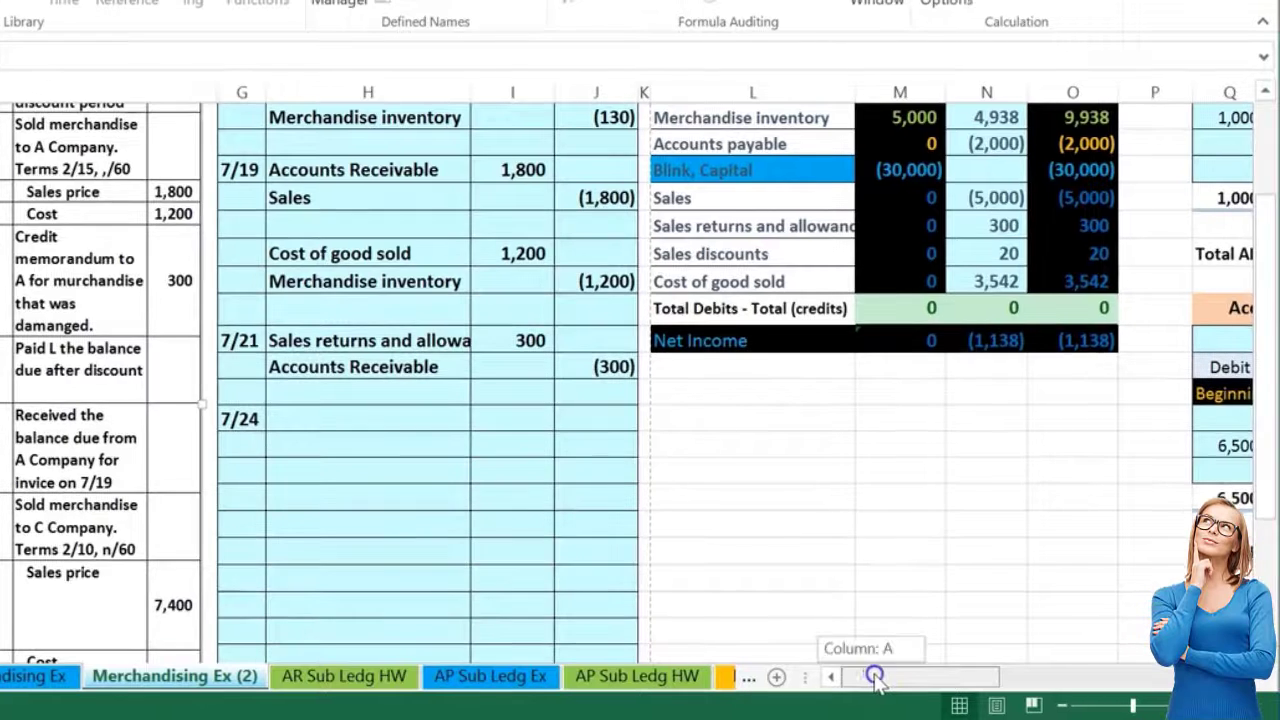
drag(873, 677, 909, 677)
click(1148, 472)
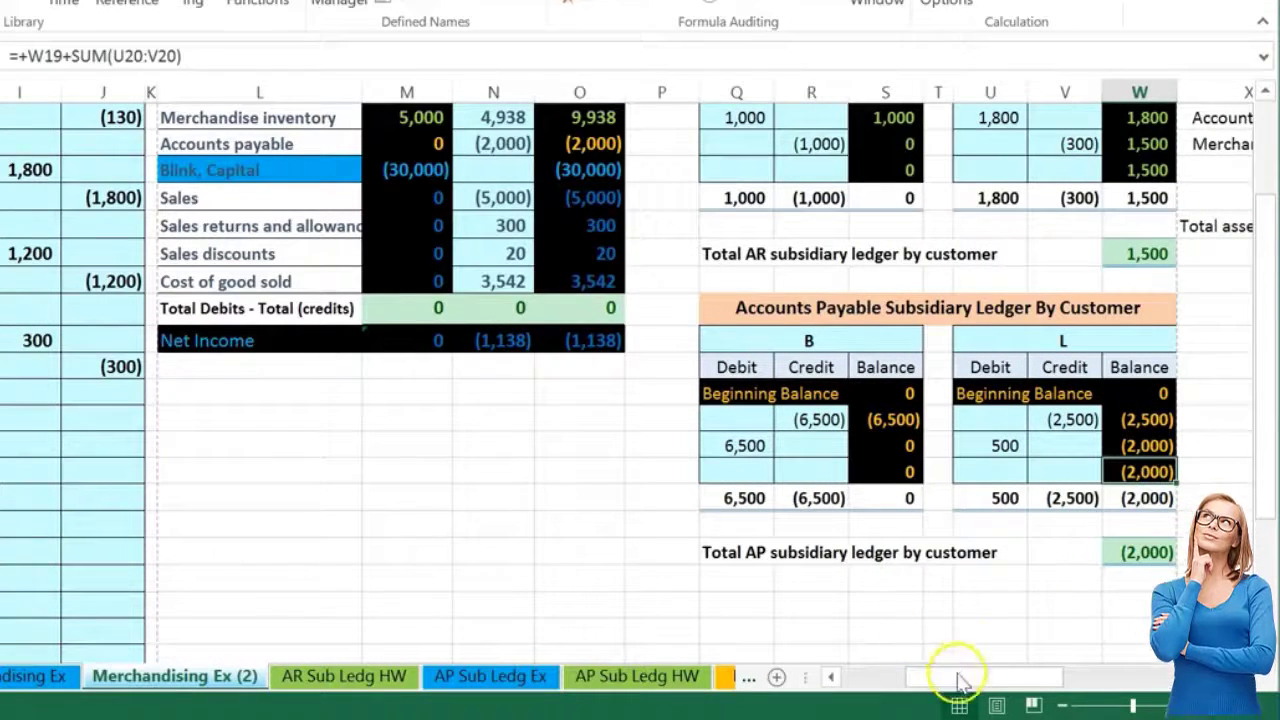
drag(957, 677, 899, 700)
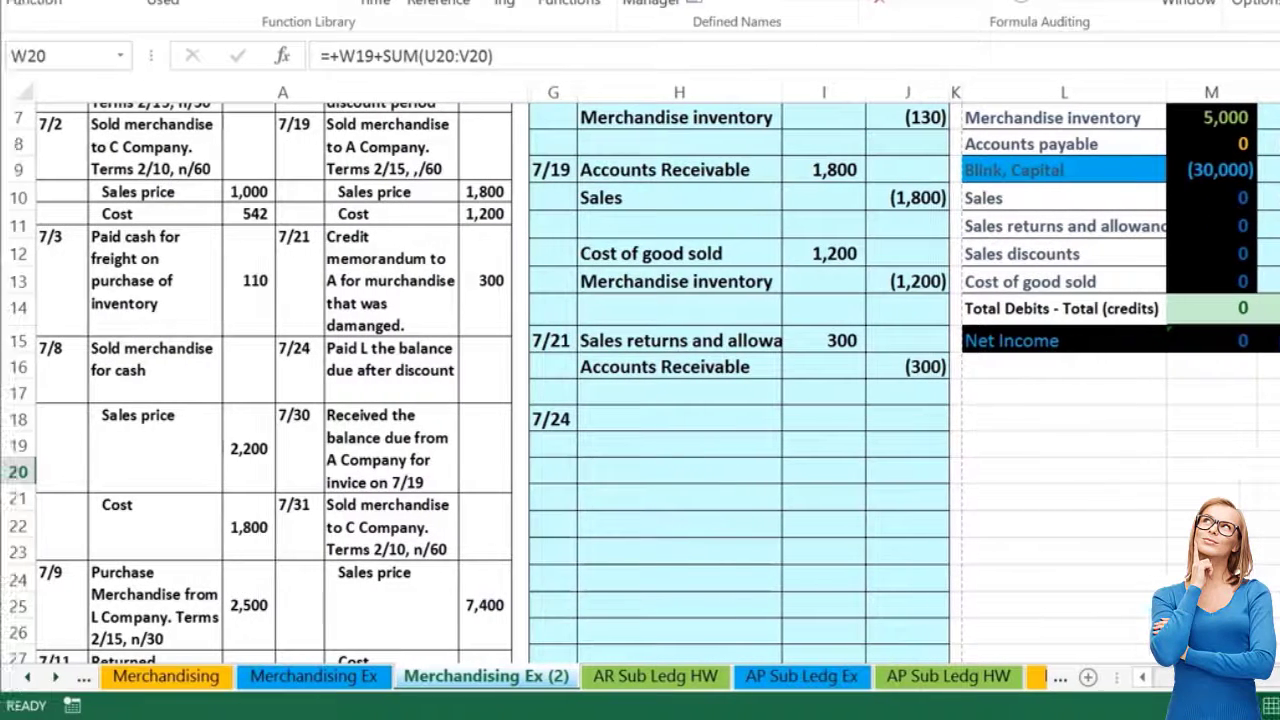
drag(905, 697, 920, 693)
drag(1230, 693, 1251, 680)
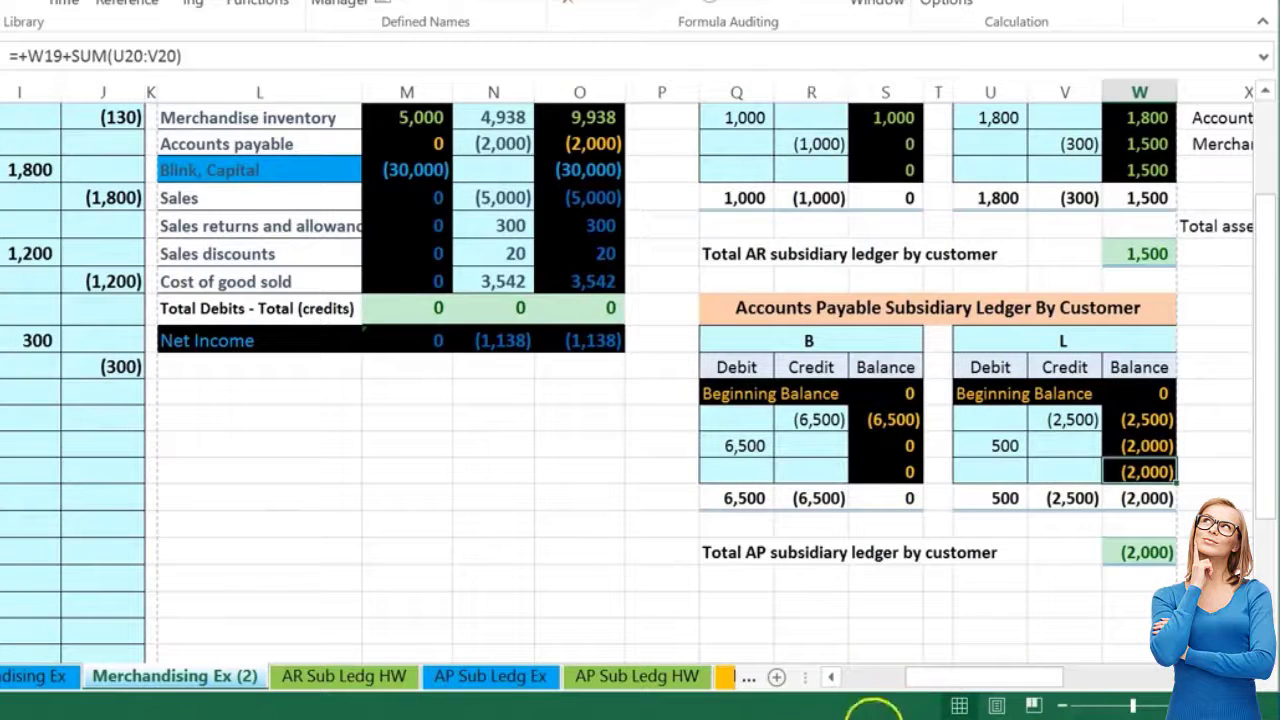
click(875, 710)
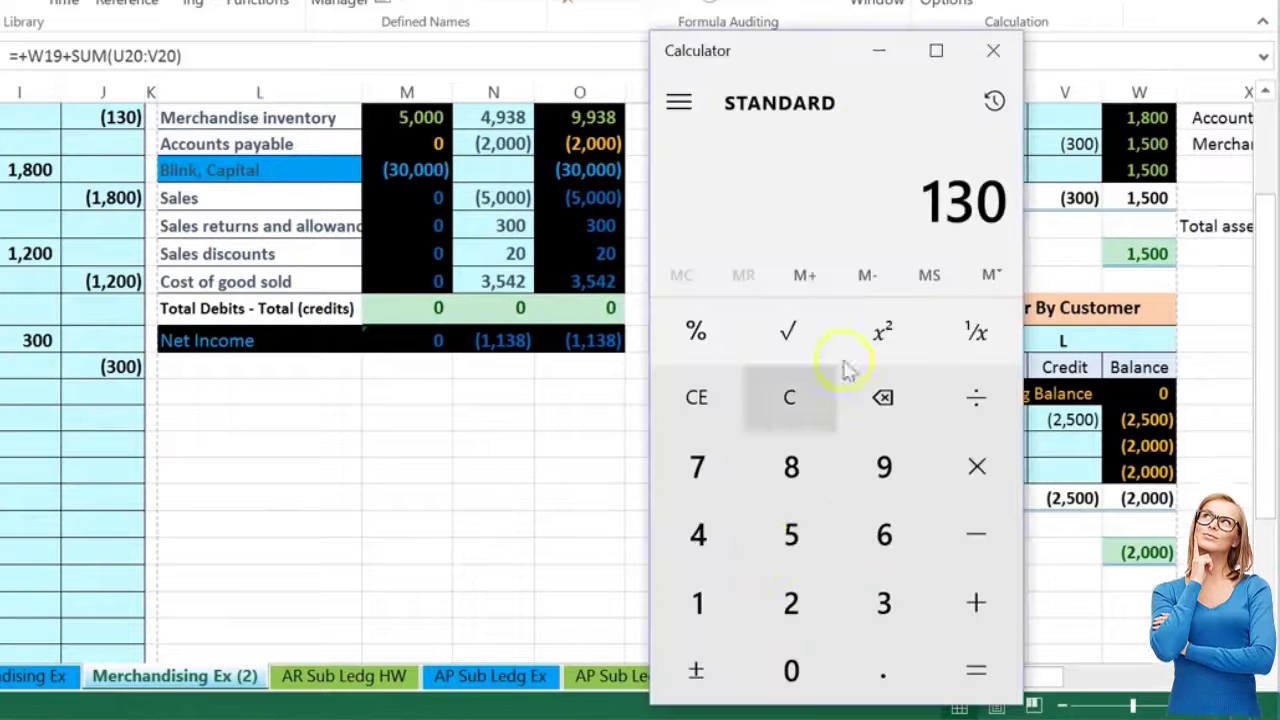
drag(812, 57, 629, 11)
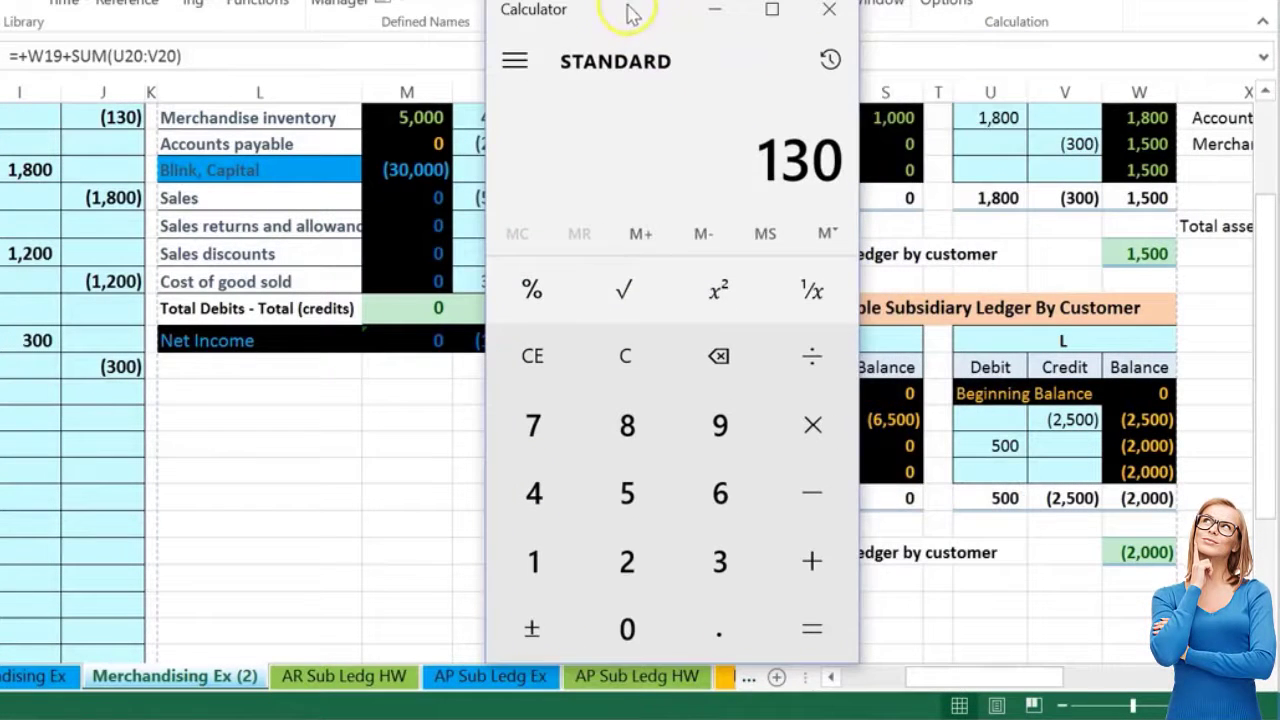
click(652, 358)
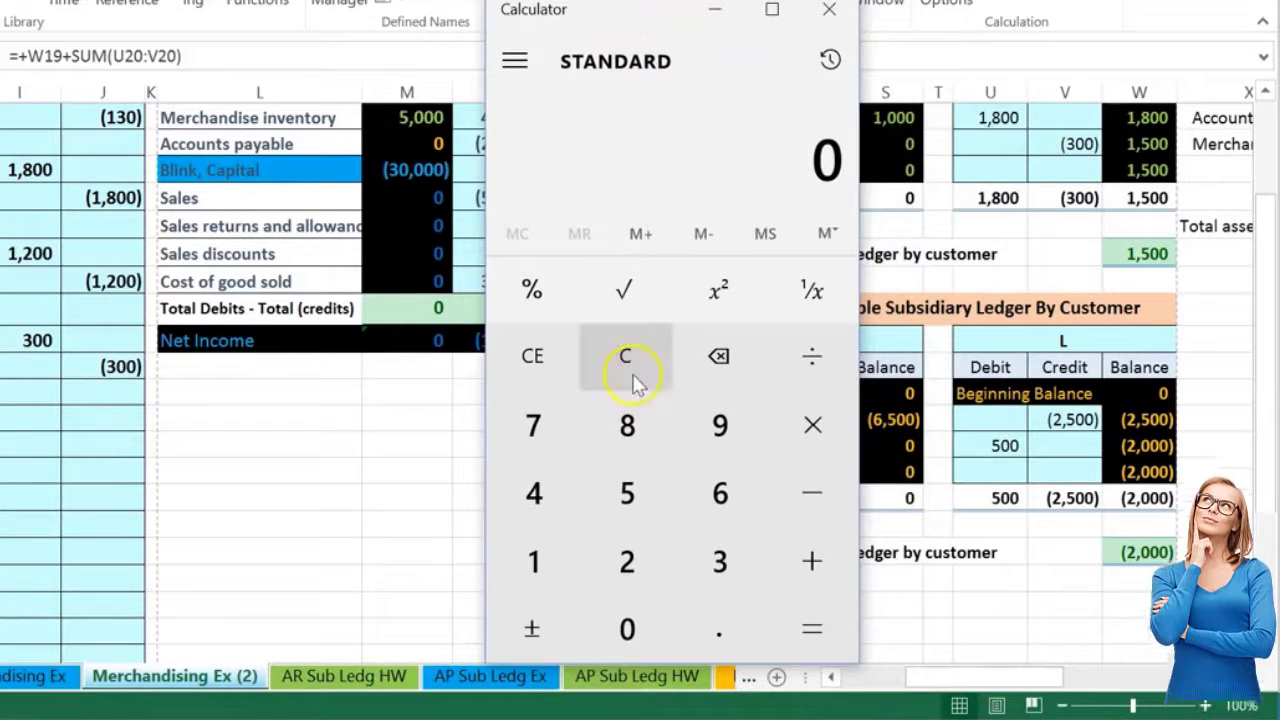
click(829, 10)
Step: Copy the Cash account name from the trial balance into the journal's Accounts column, one row below the 7/24 date
scroll(335, 469, up, 1)
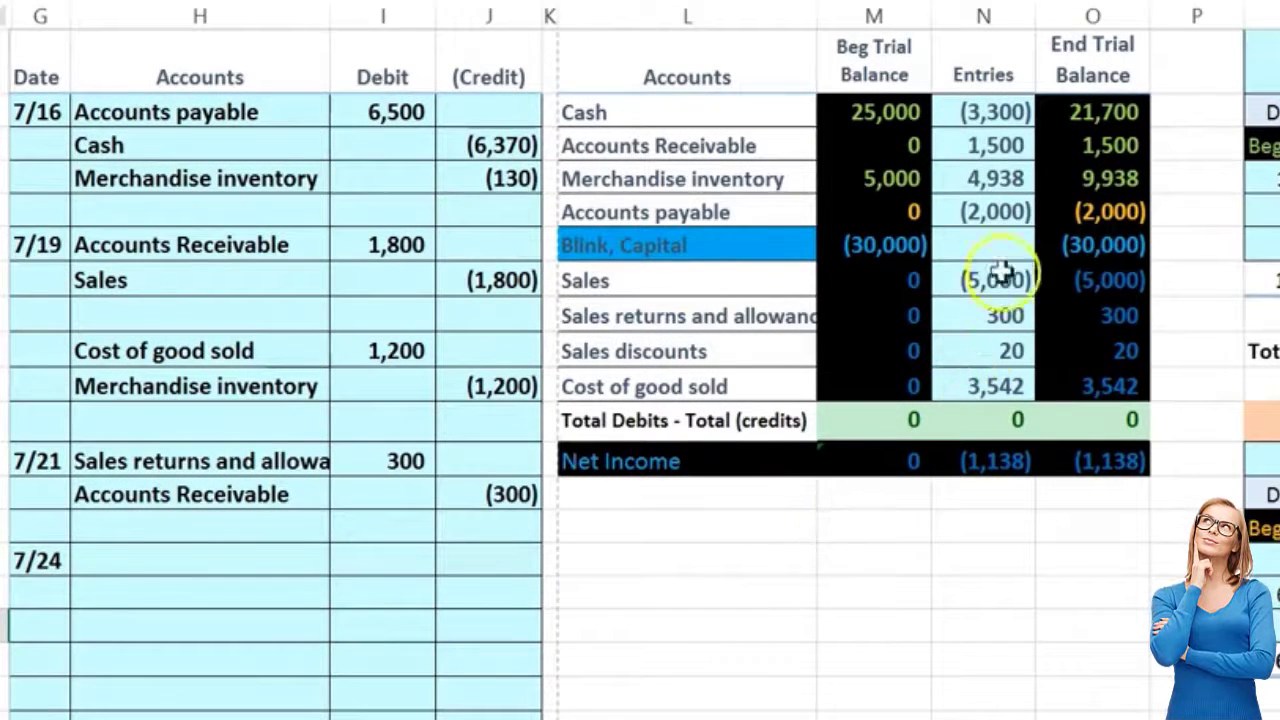
click(1090, 113)
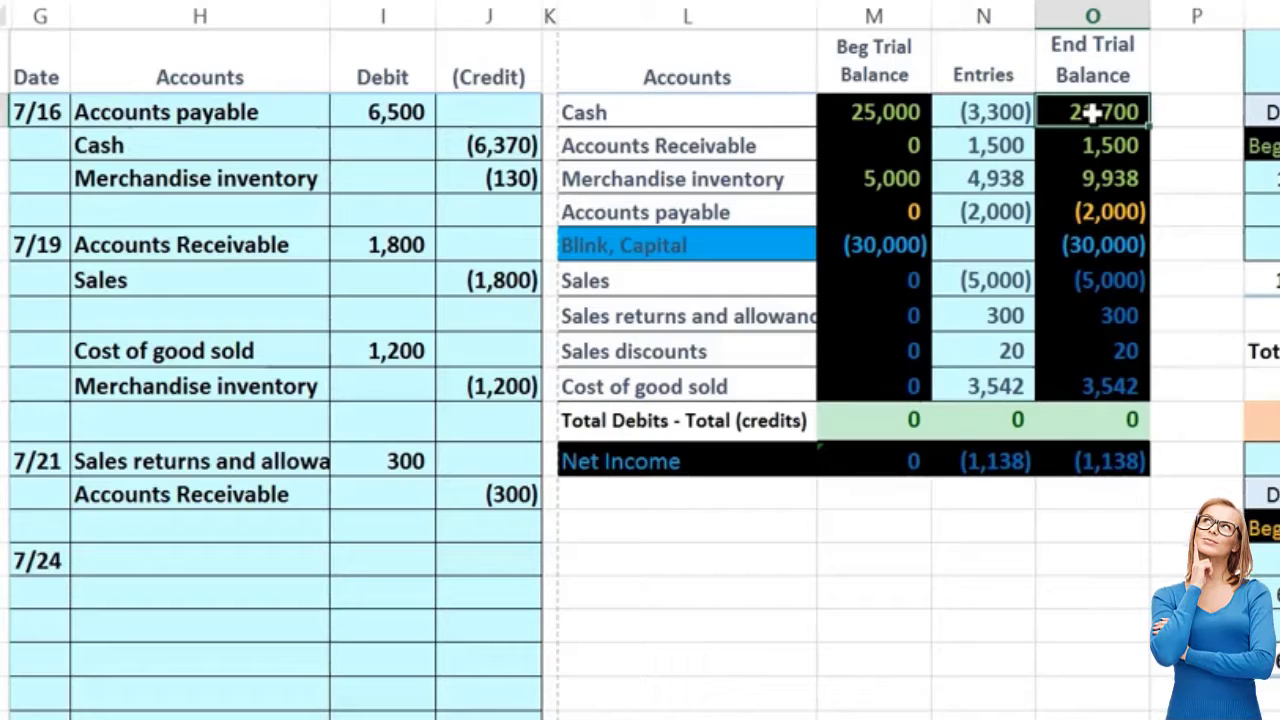
click(698, 106)
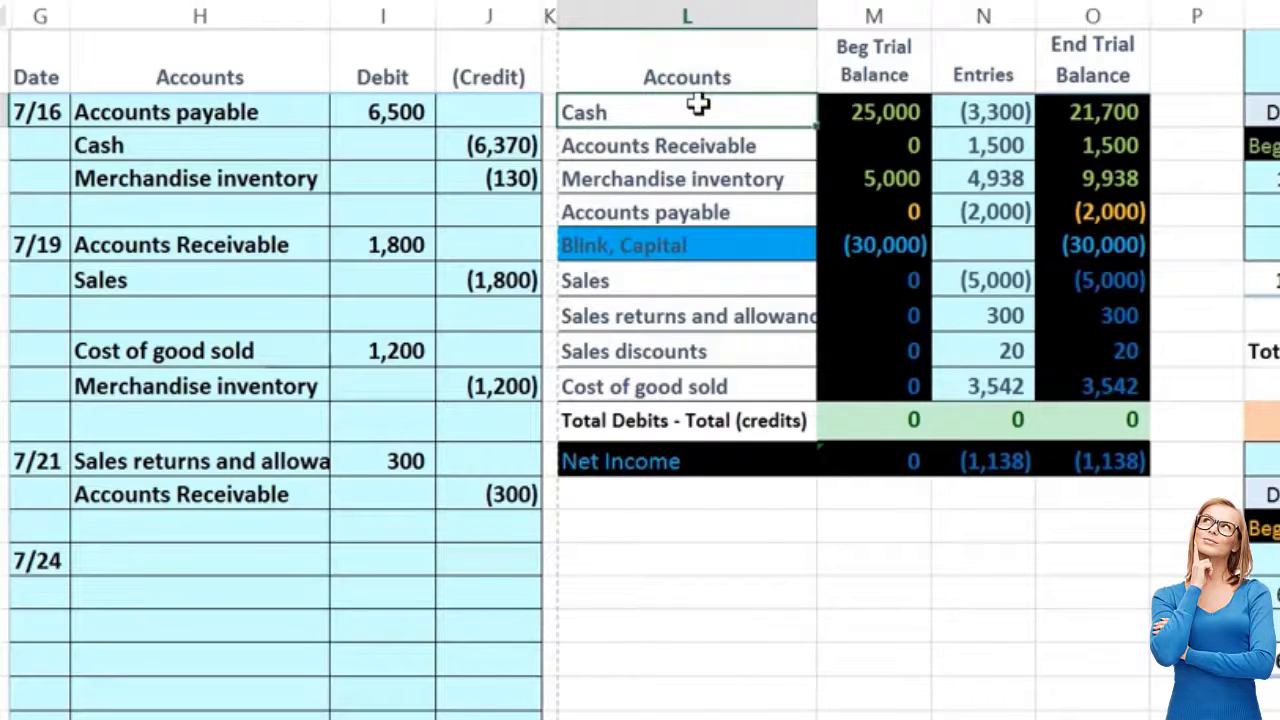
right_click(698, 106)
click(723, 163)
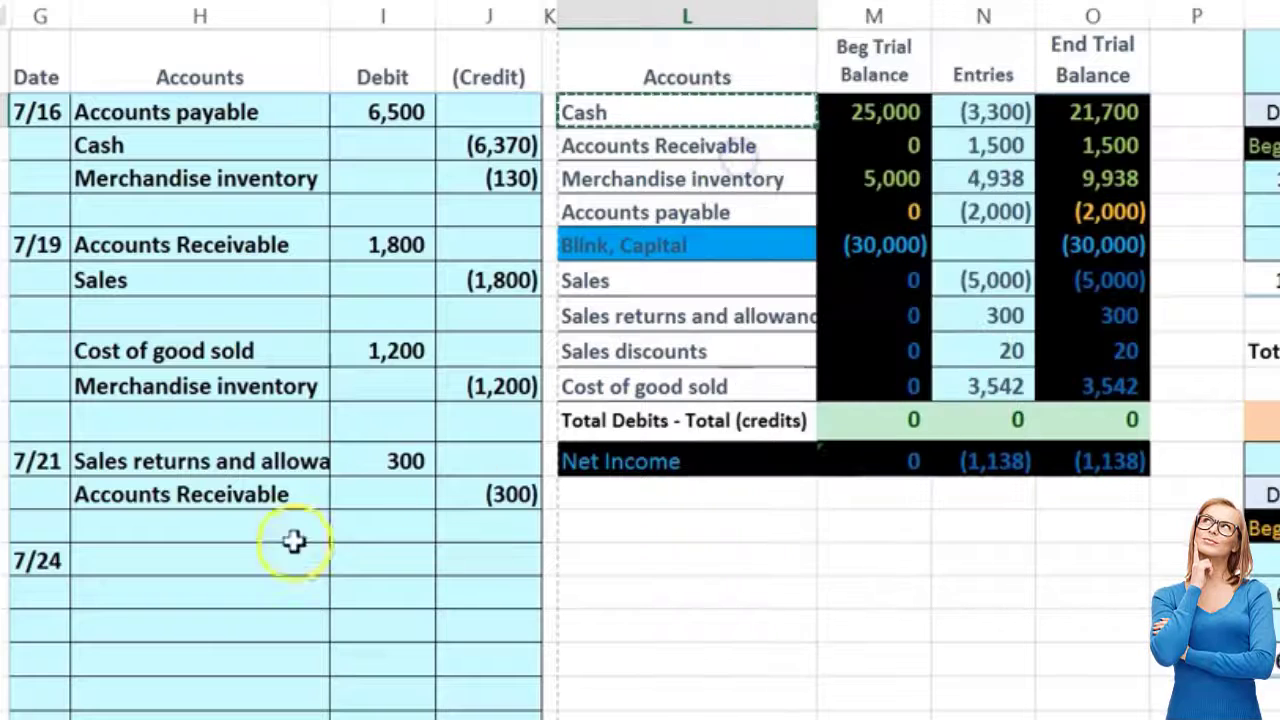
click(159, 596)
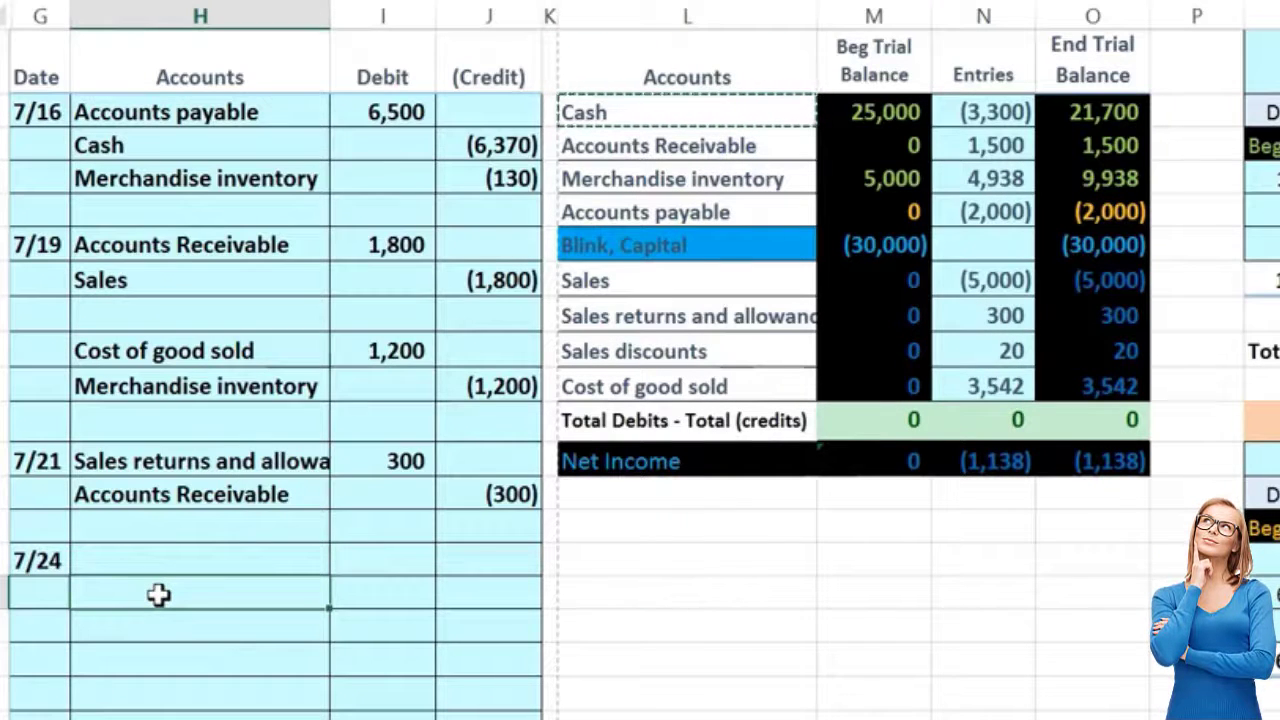
right_click(159, 596)
click(263, 104)
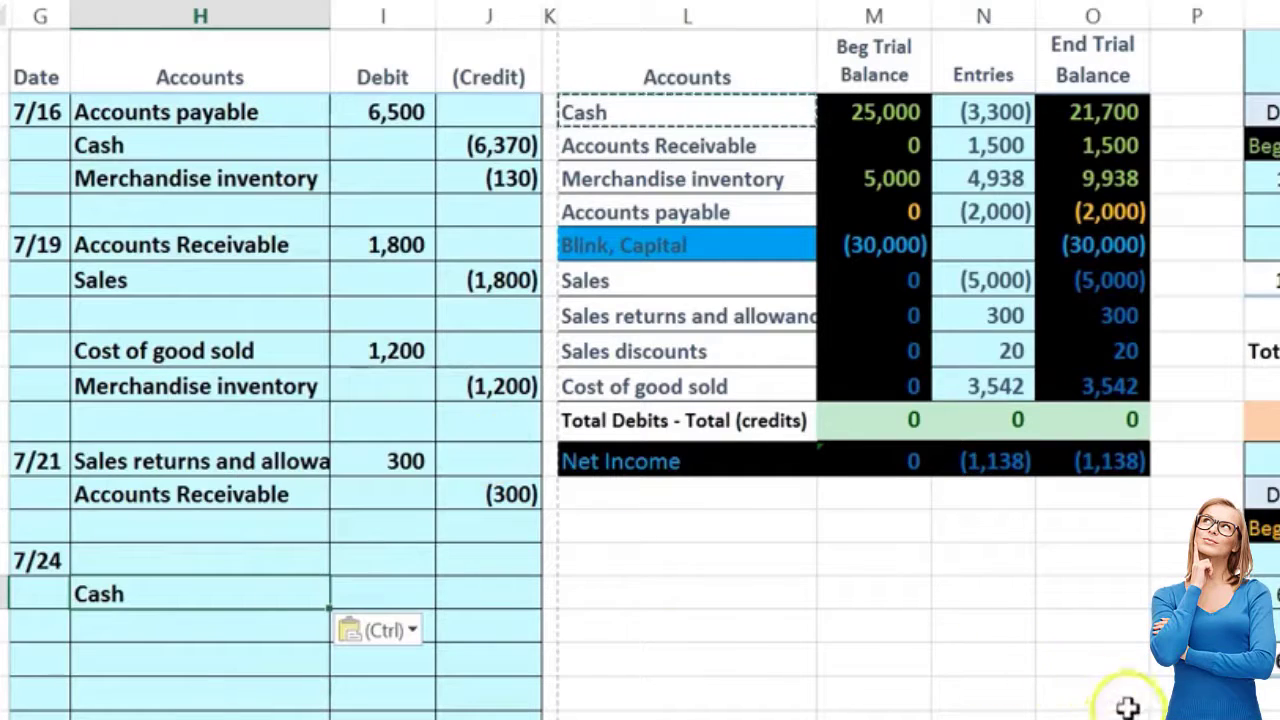
Step: Switch to Calculator, multiply 2000 by .02 for the discount, and subtract 2000 from the result
key(XF86Calculator)
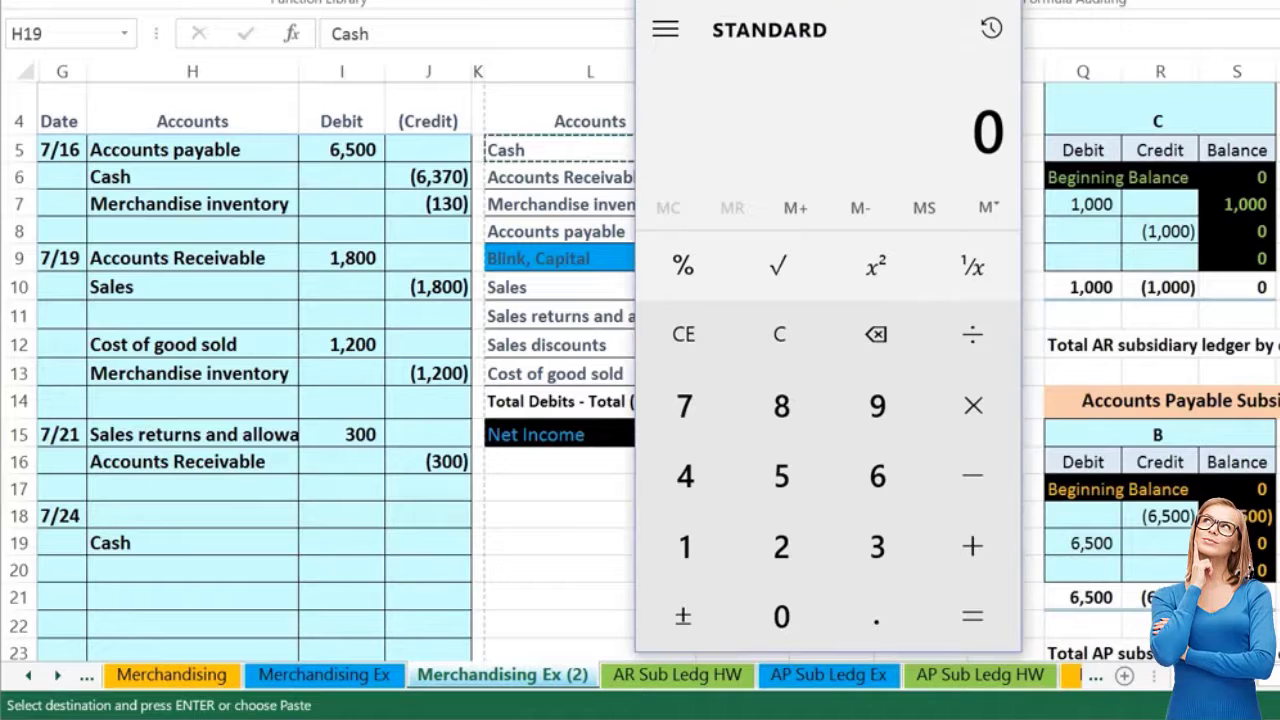
text(200)
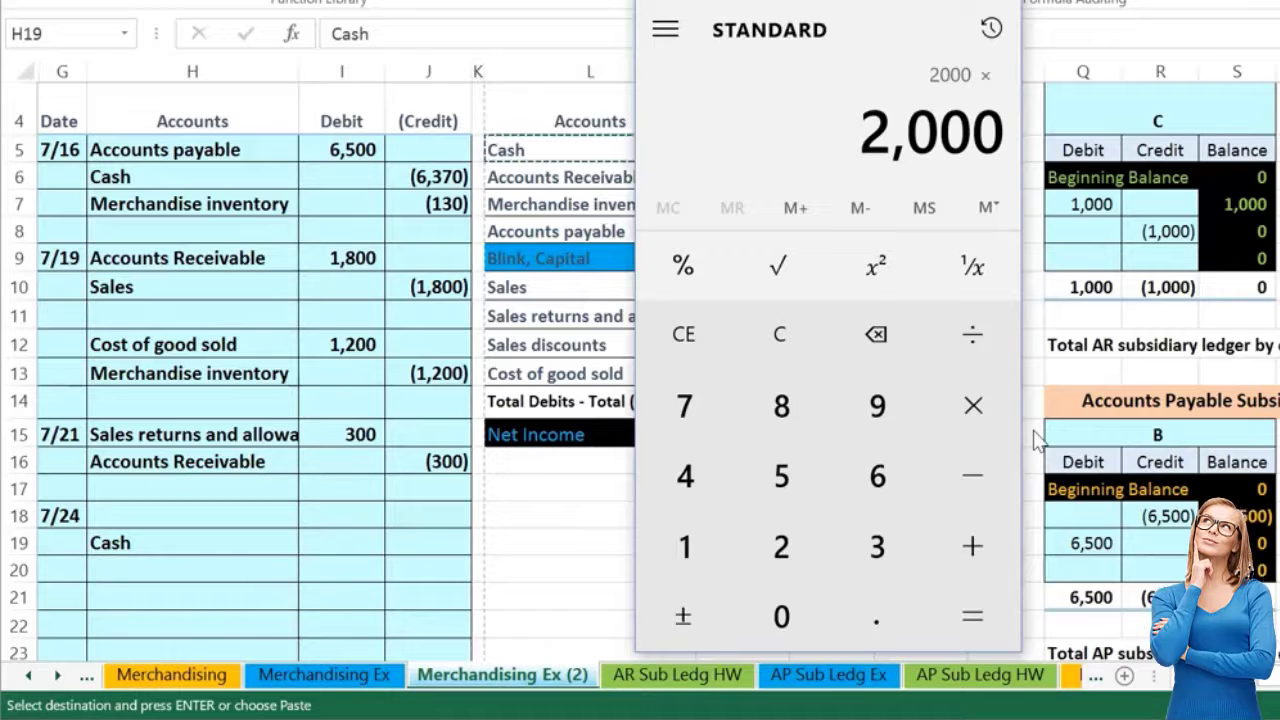
text(.02)
key(Return)
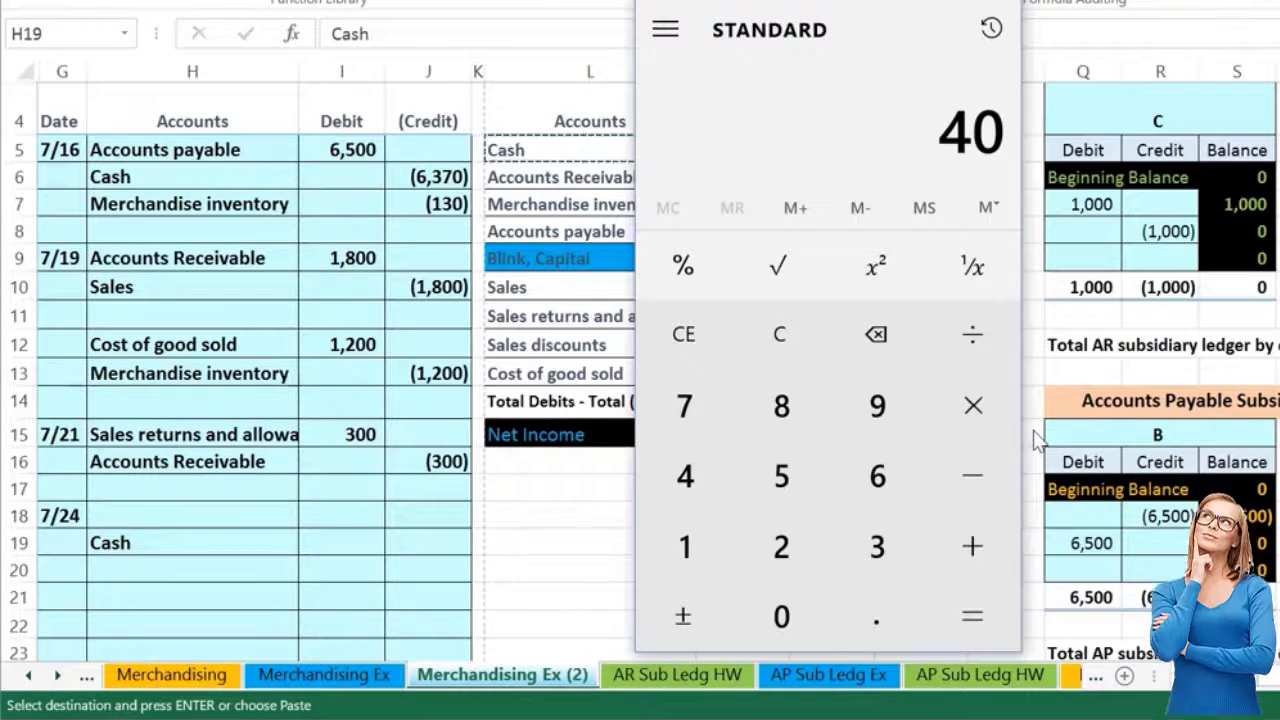
text(-200)
text(0)
key(Return)
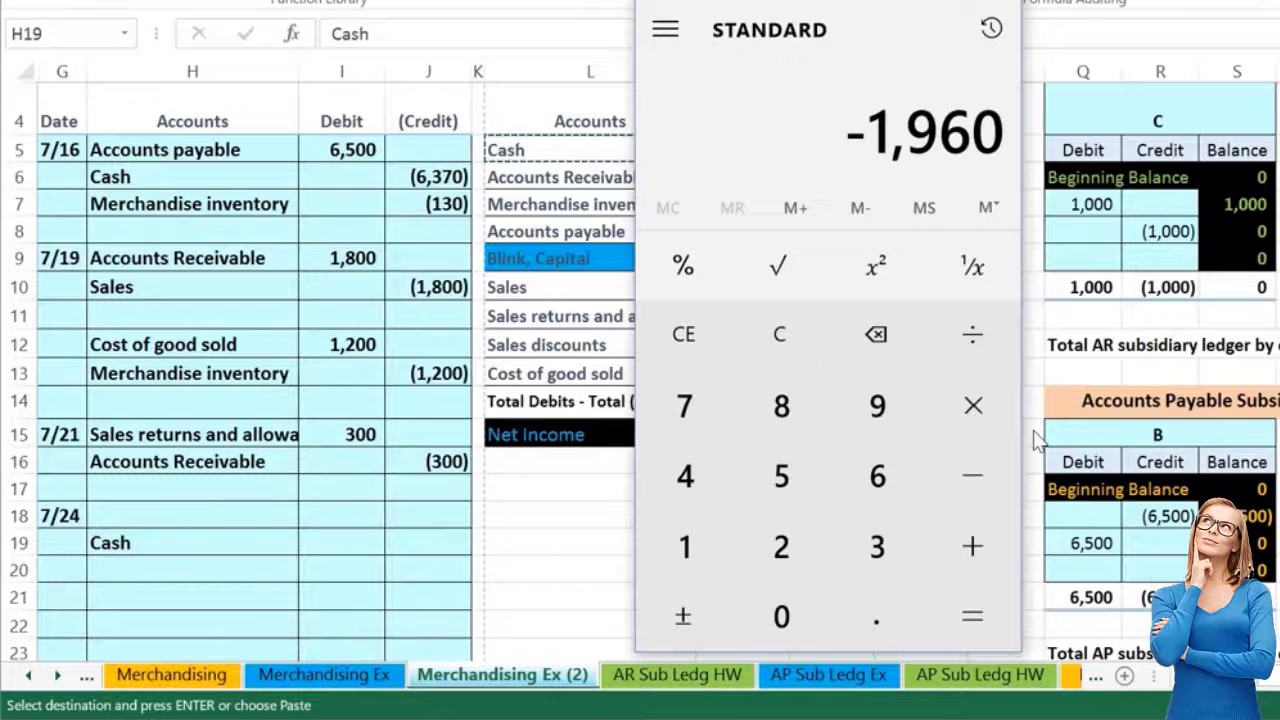
Step: Clear the calculator and compute the discounted payment directly as 2000 times .98
click(792, 340)
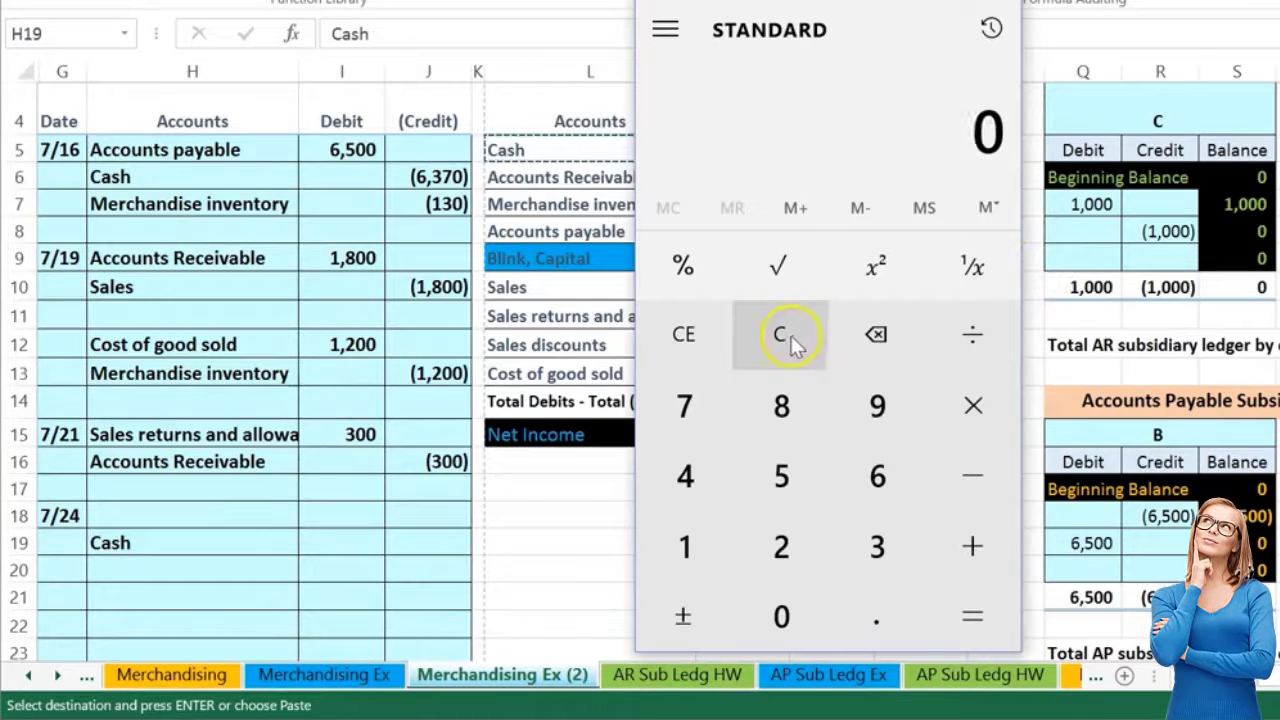
text(2000)
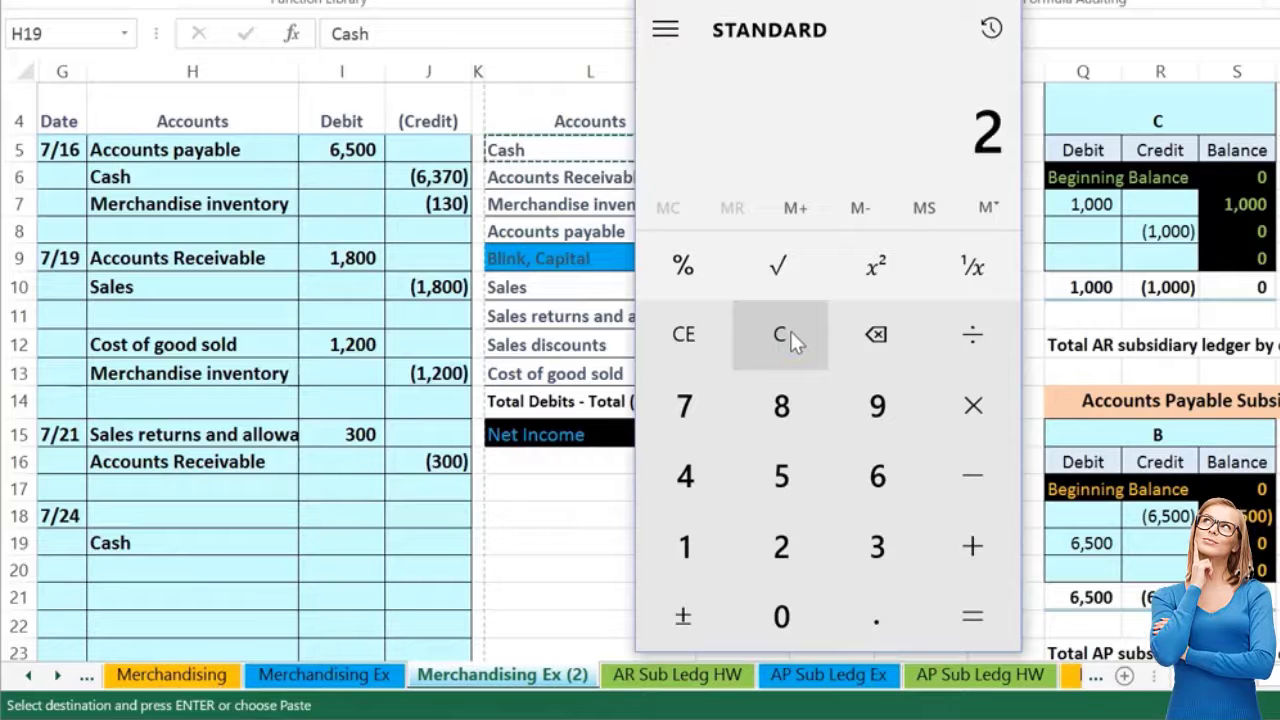
key(asterisk)
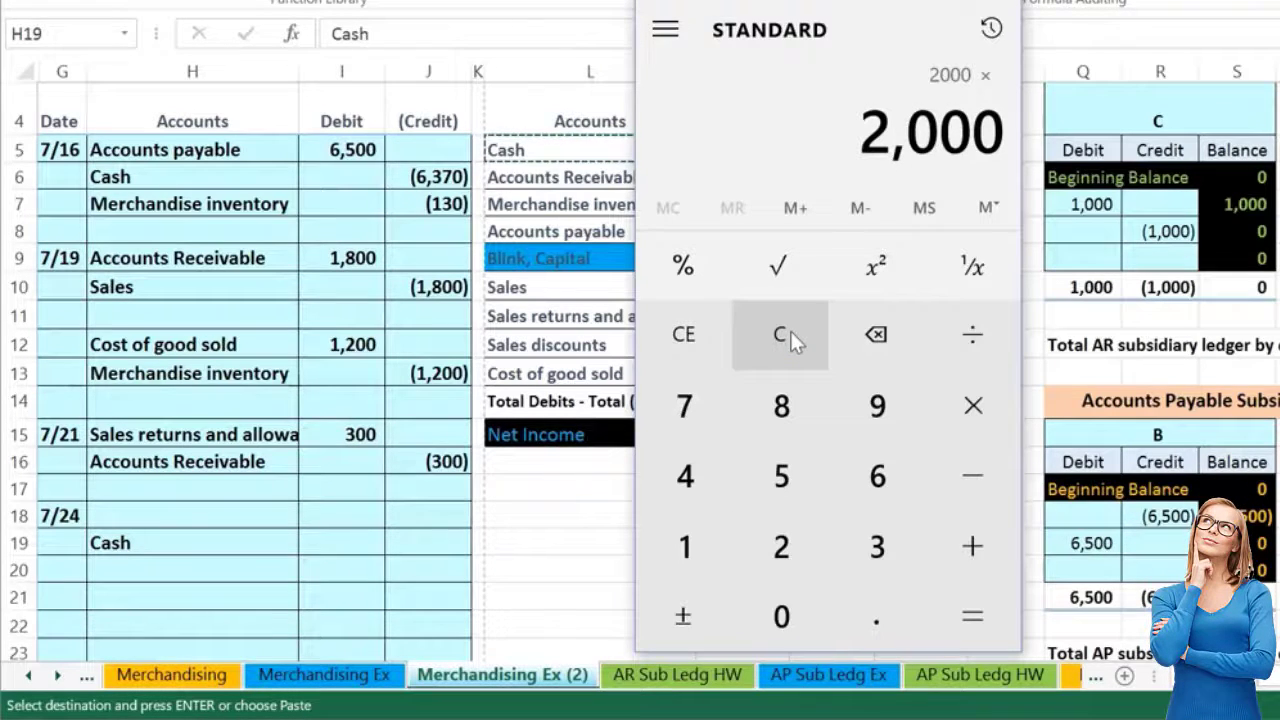
text(.)
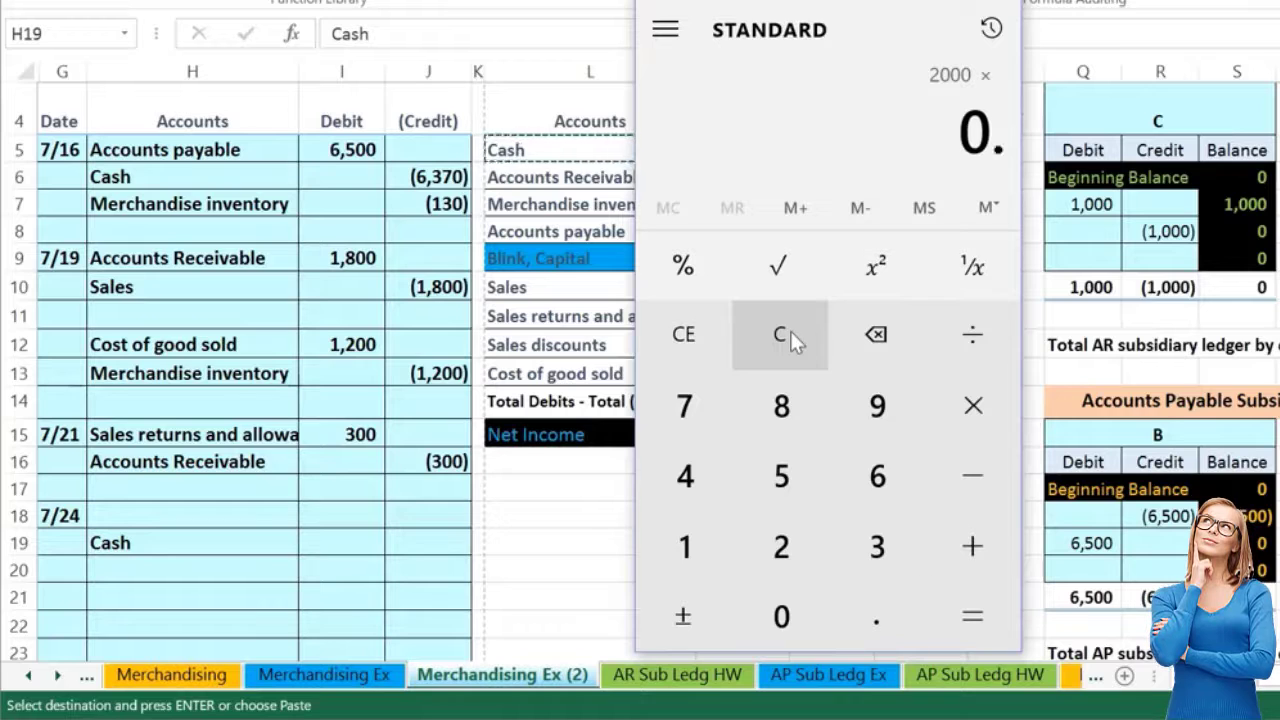
text(98)
key(Return)
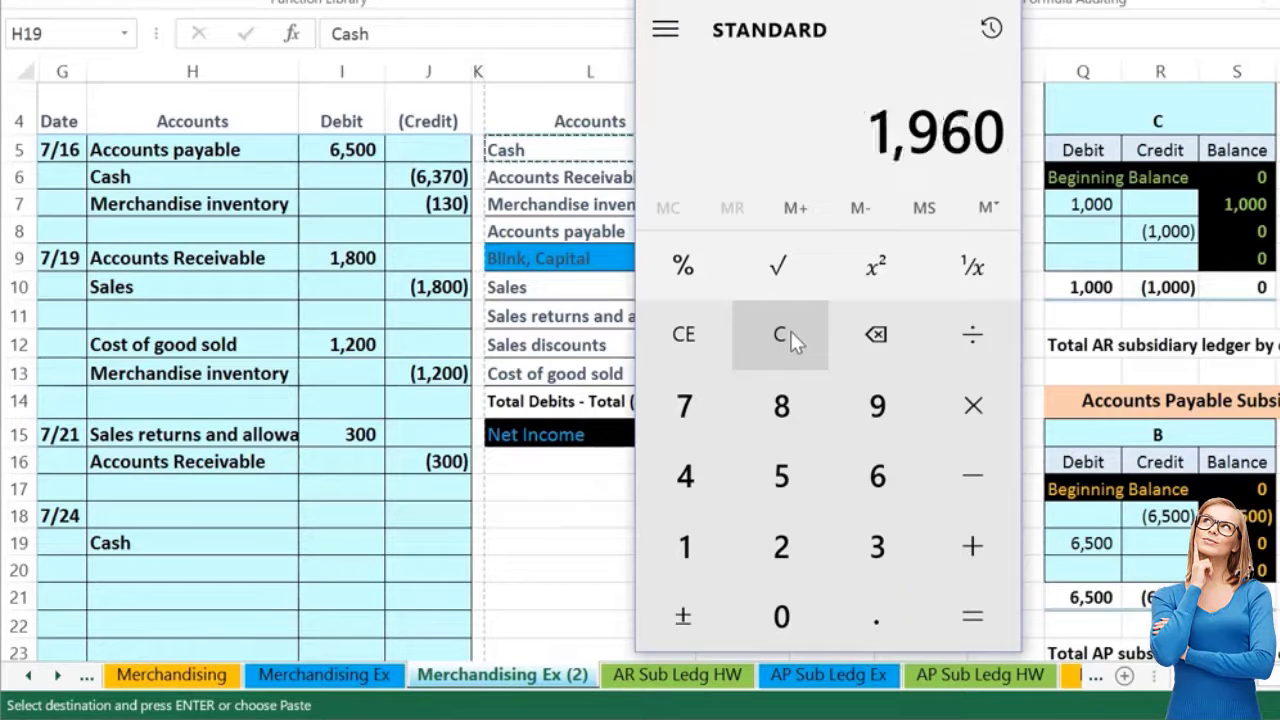
Step: Return to the Excel worksheet and enter -2000*.98 as the Cash credit in the 7/24 journal entry
click(433, 542)
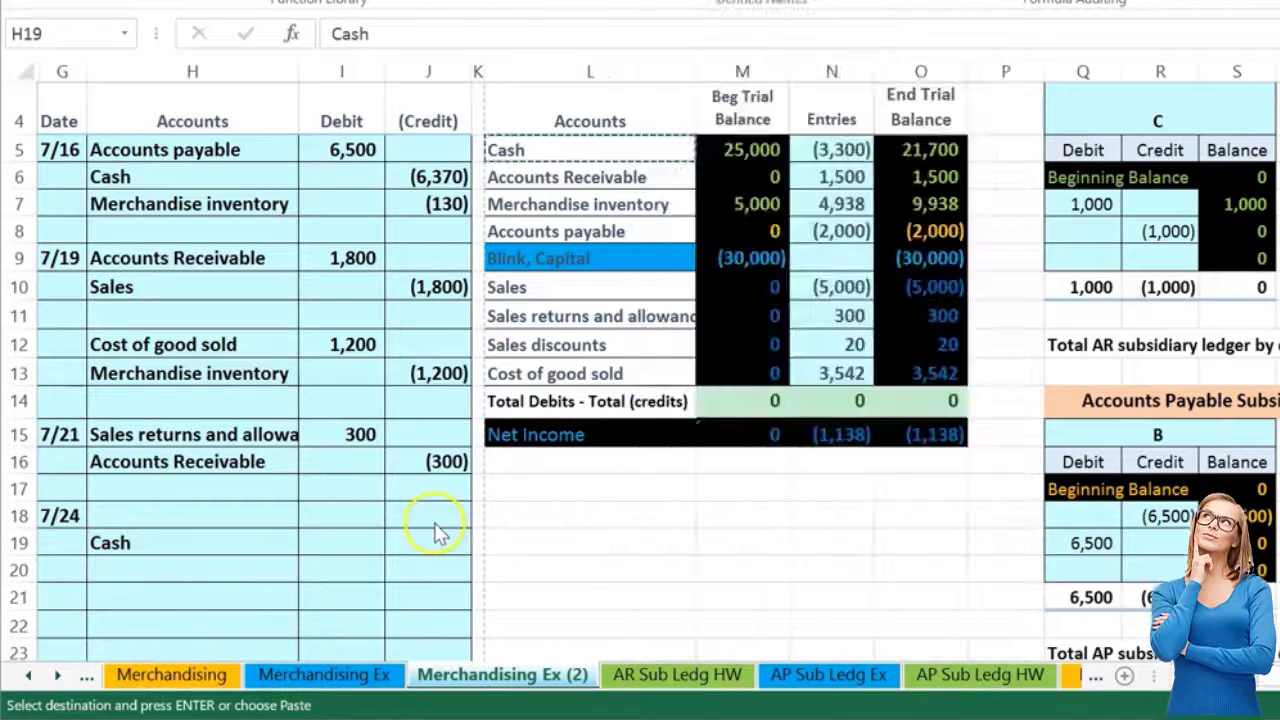
text(-)
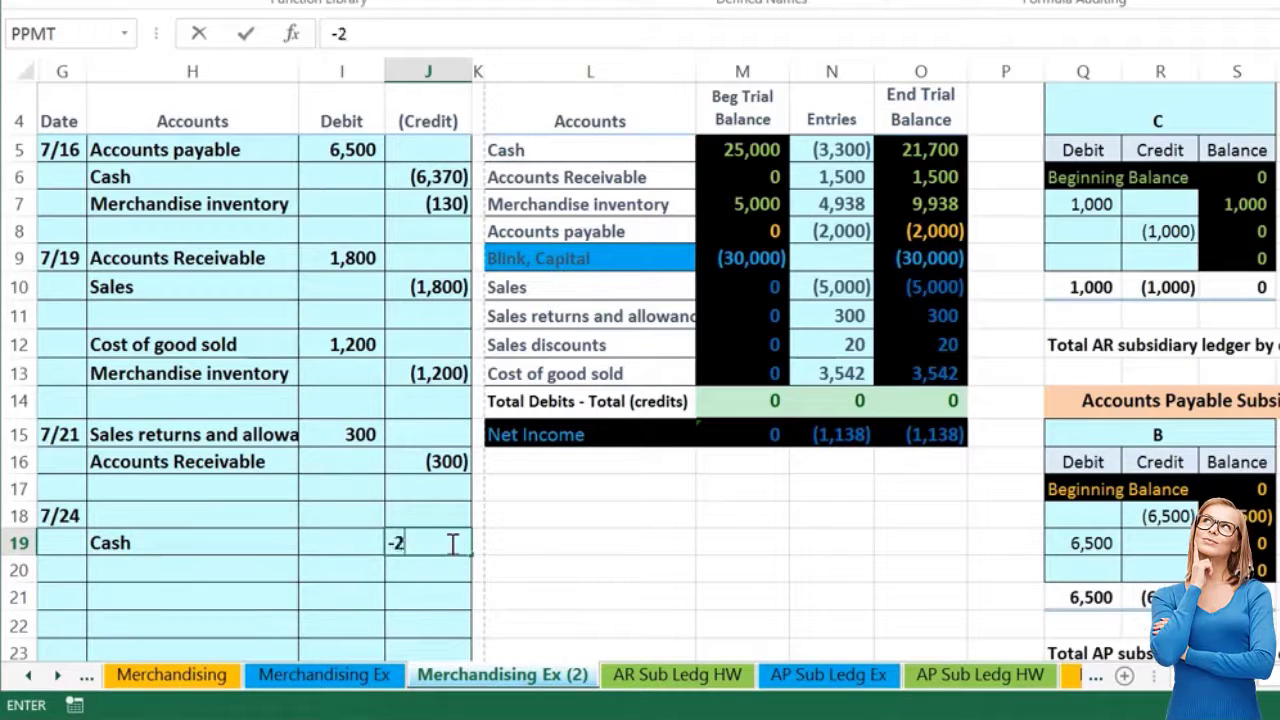
text(2000*)
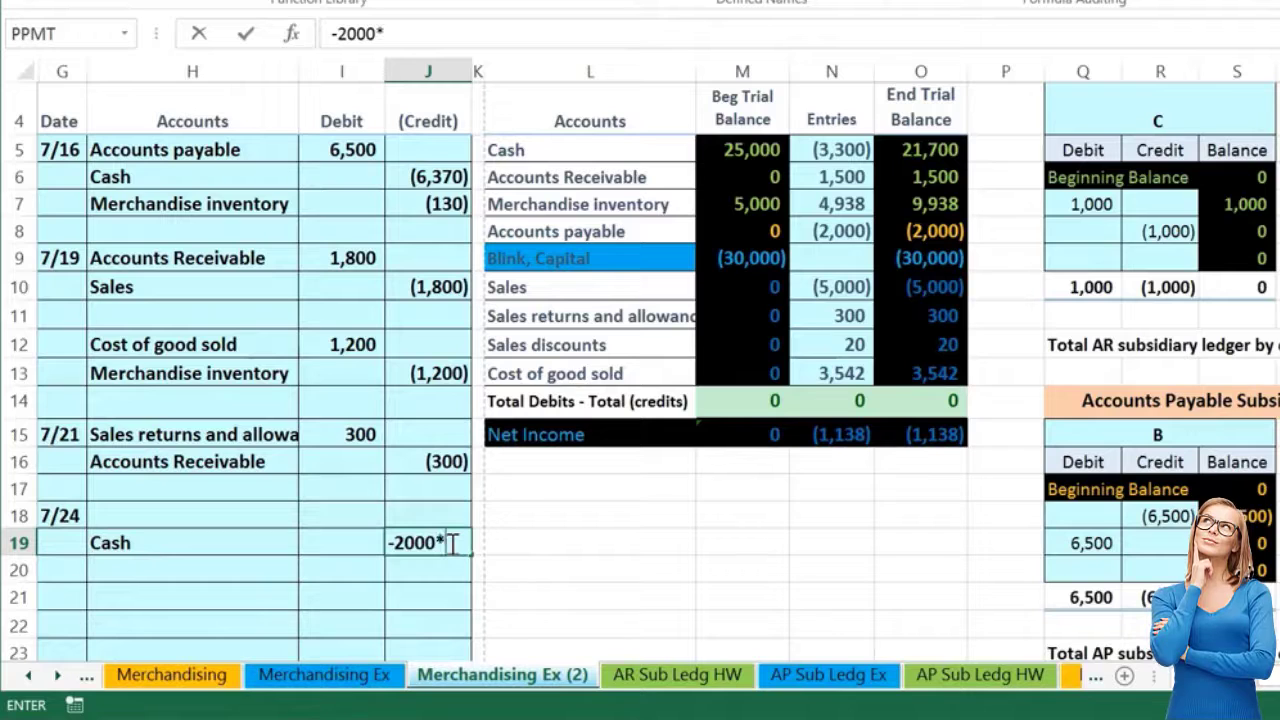
text(.98)
key(Return)
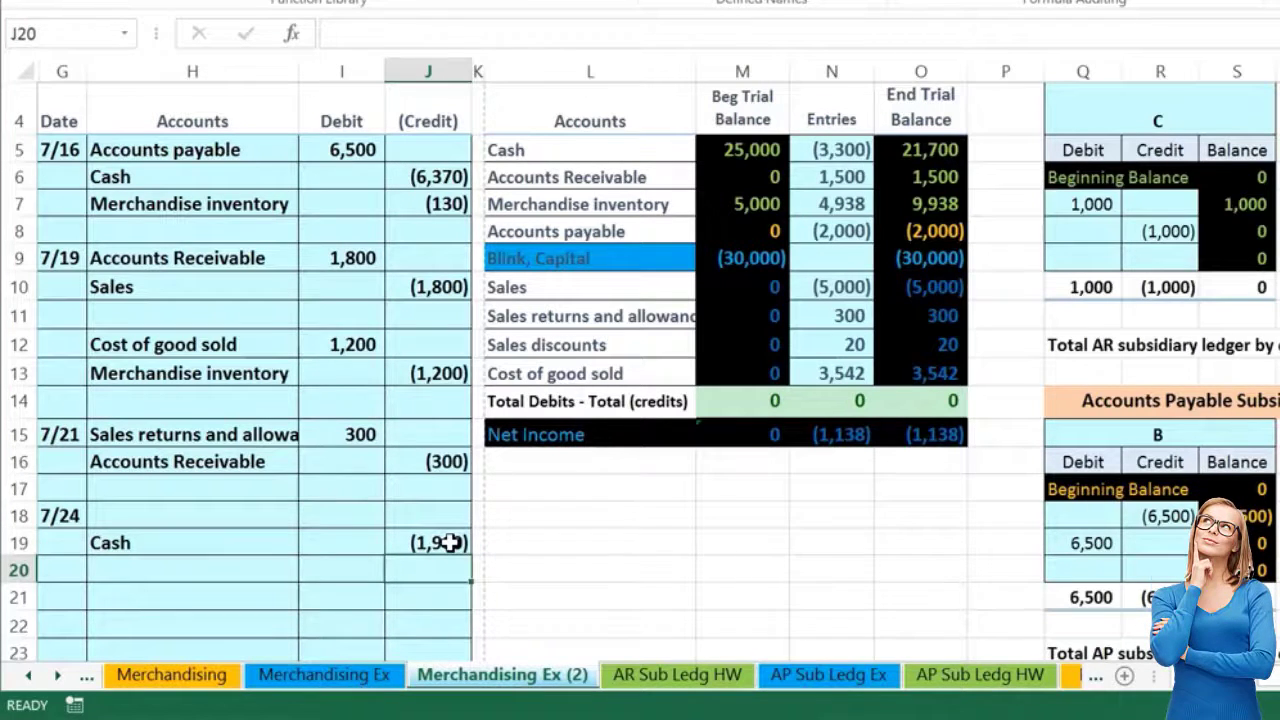
click(443, 545)
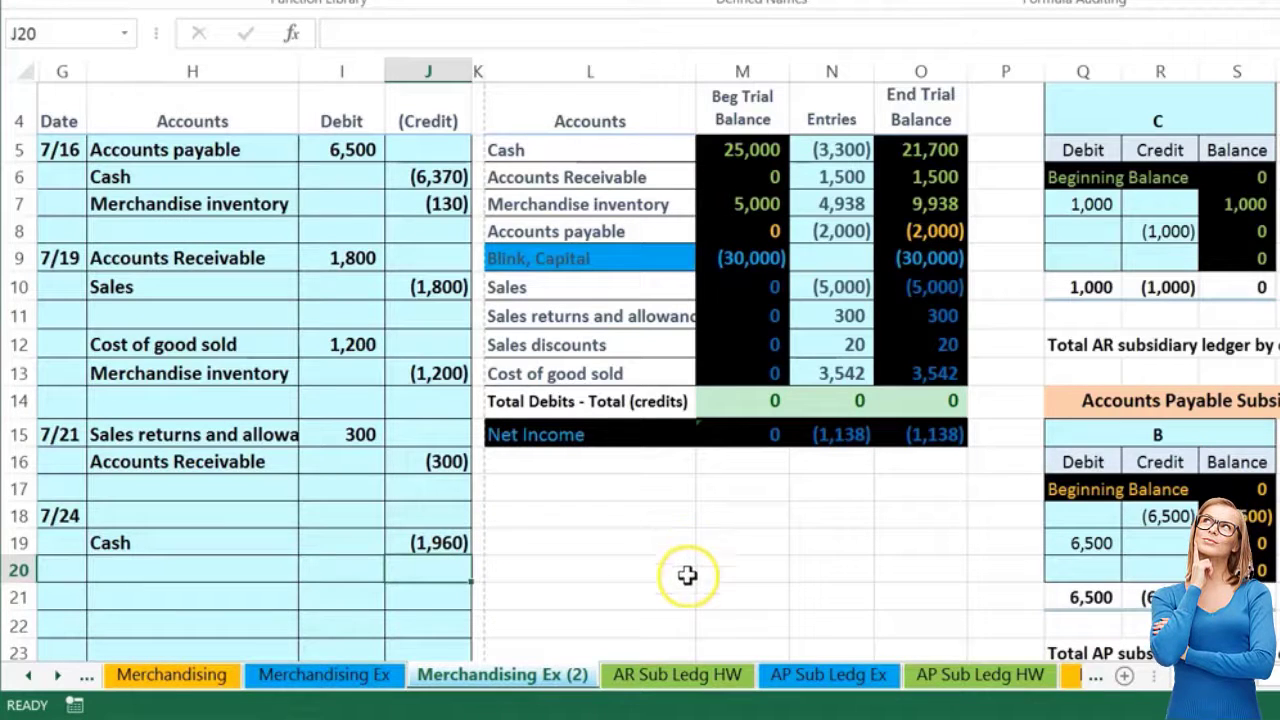
Step: Copy the Accounts payable name from the trial balance into the journal's Accounts column on the 7/24 row
scroll(726, 602, up, 1)
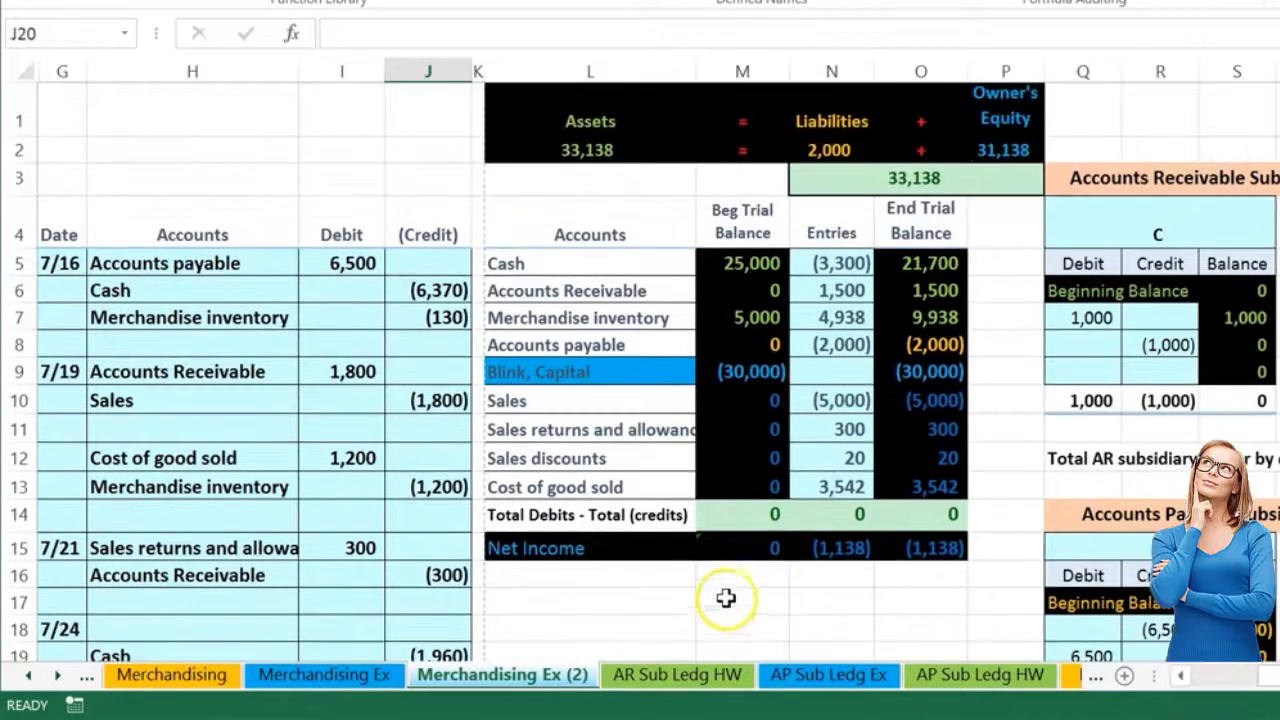
click(907, 347)
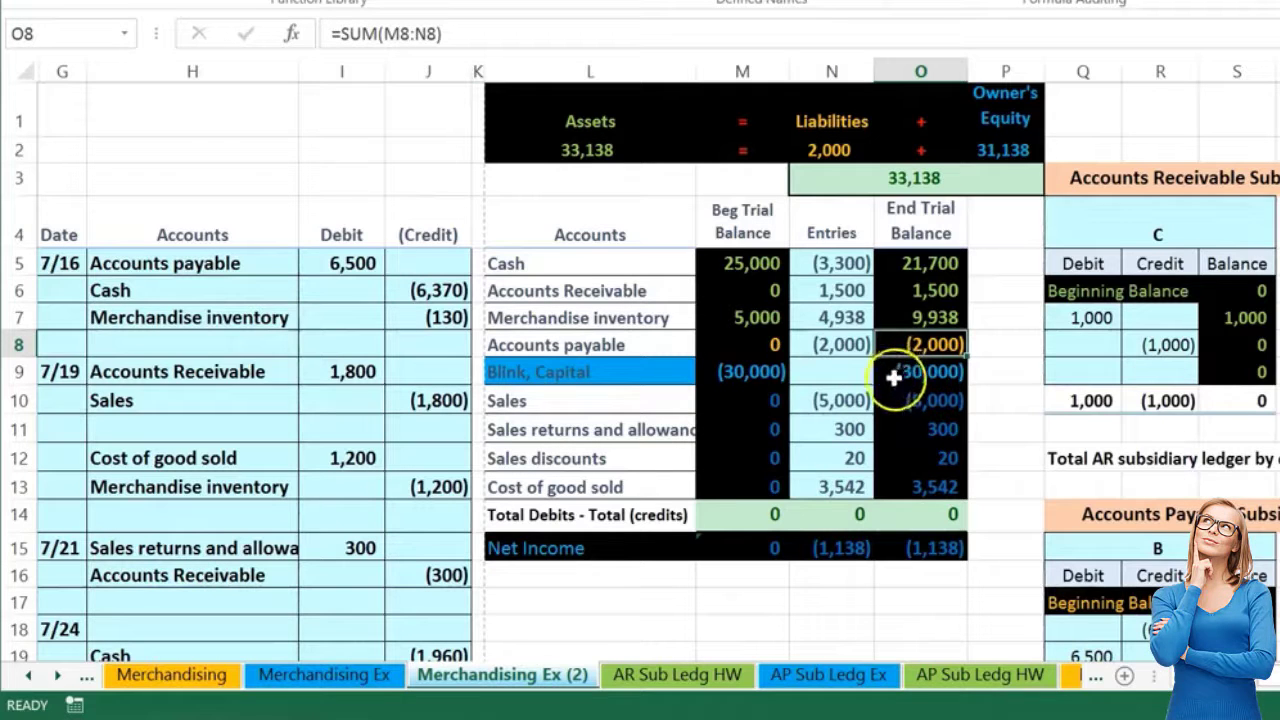
click(602, 344)
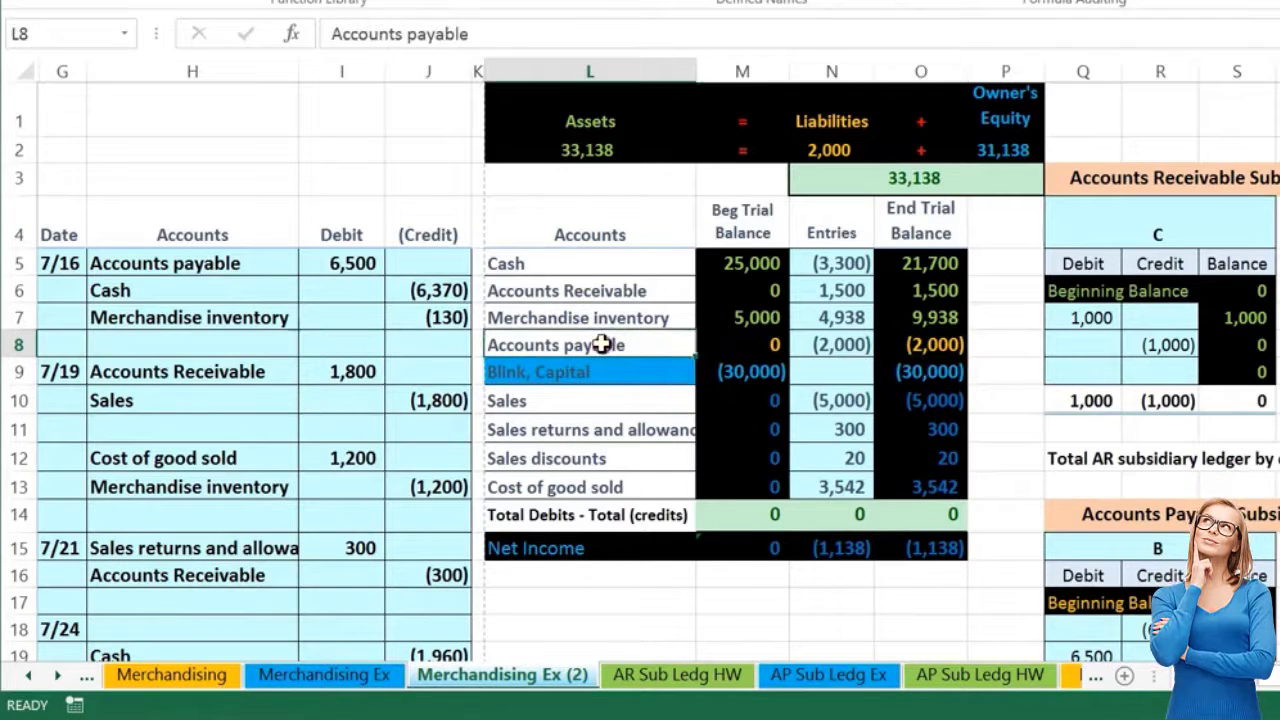
right_click(602, 344)
click(652, 240)
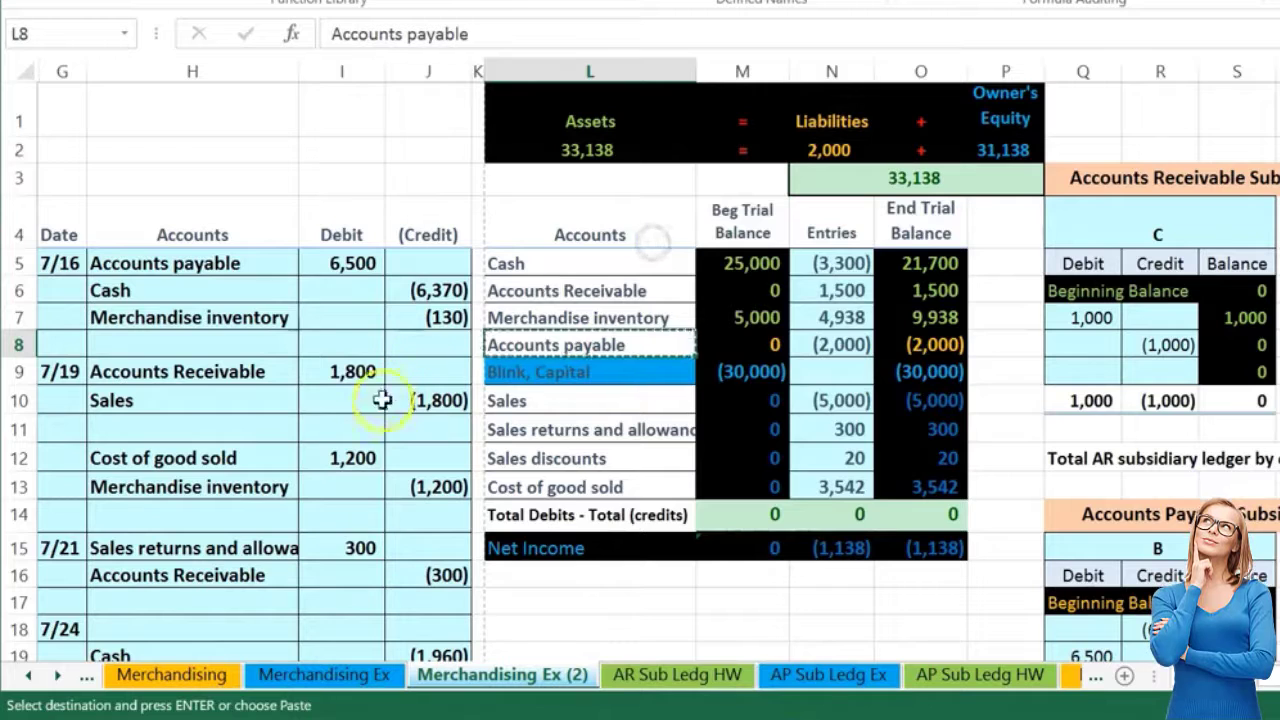
scroll(372, 420, down, 1)
click(177, 517)
right_click(177, 517)
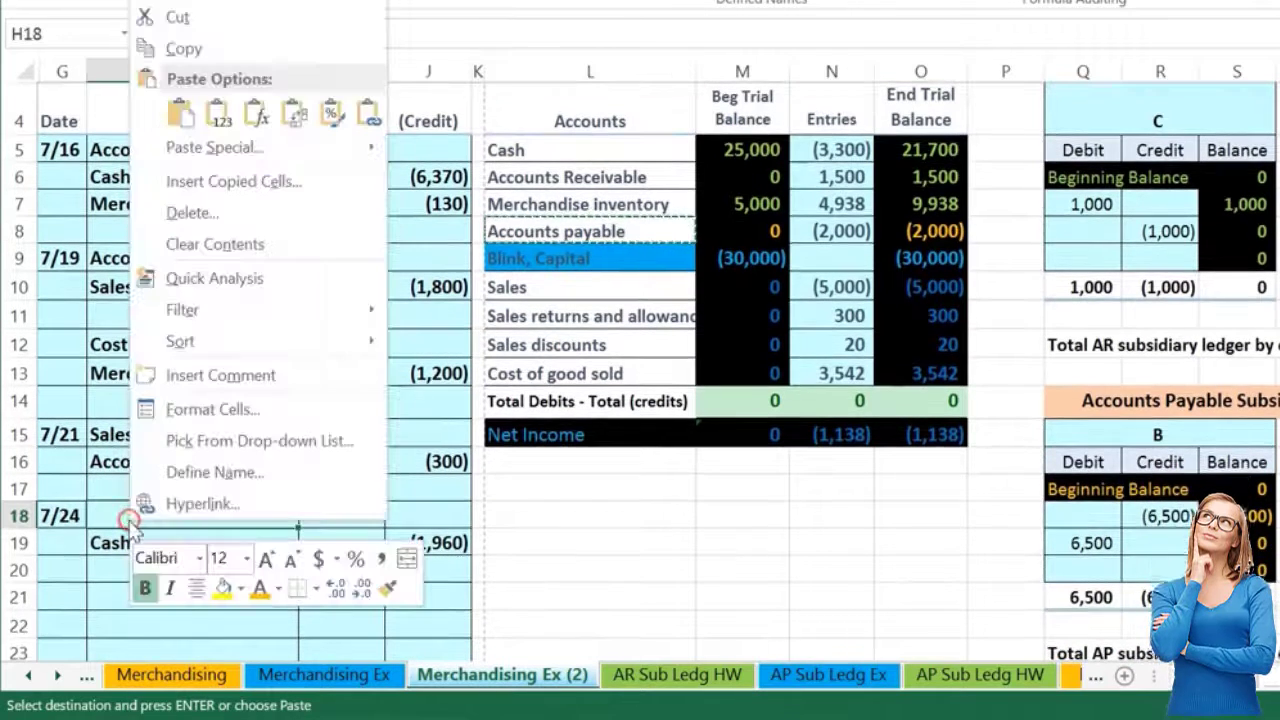
click(181, 112)
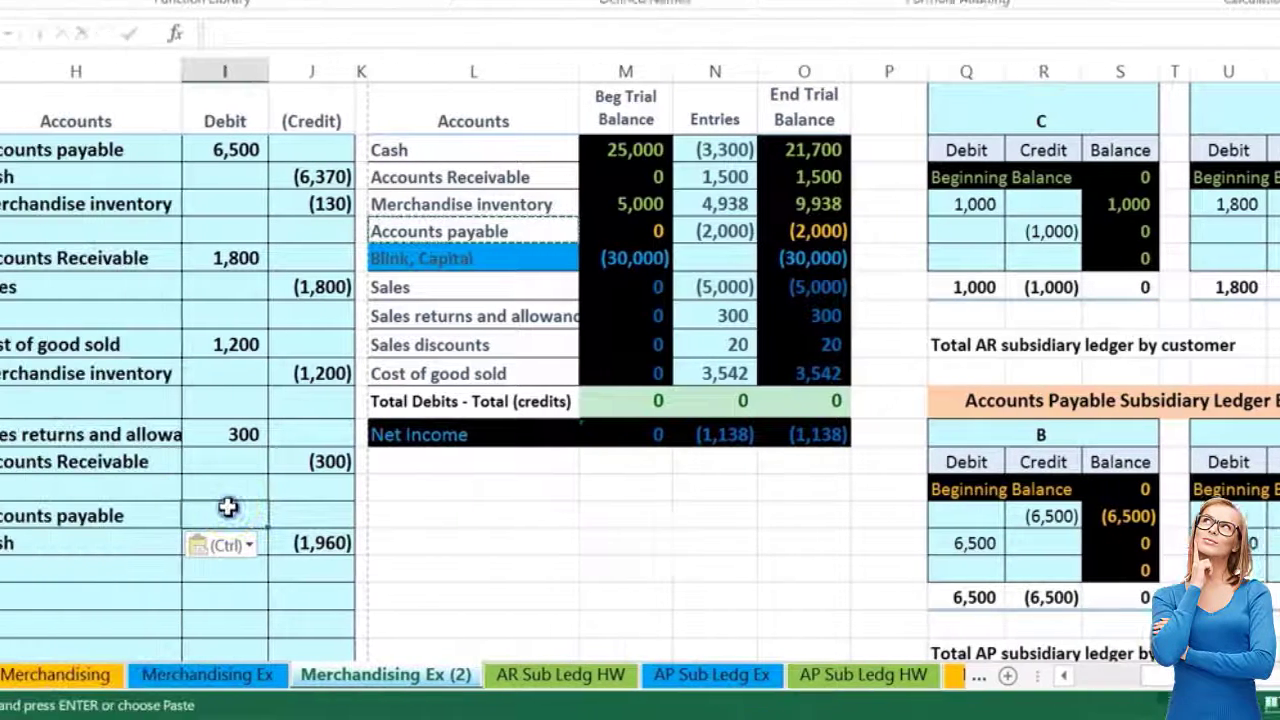
Step: Enter 2000 as the debit for Accounts payable in the 7/24 entry
click(344, 508)
text(2,00)
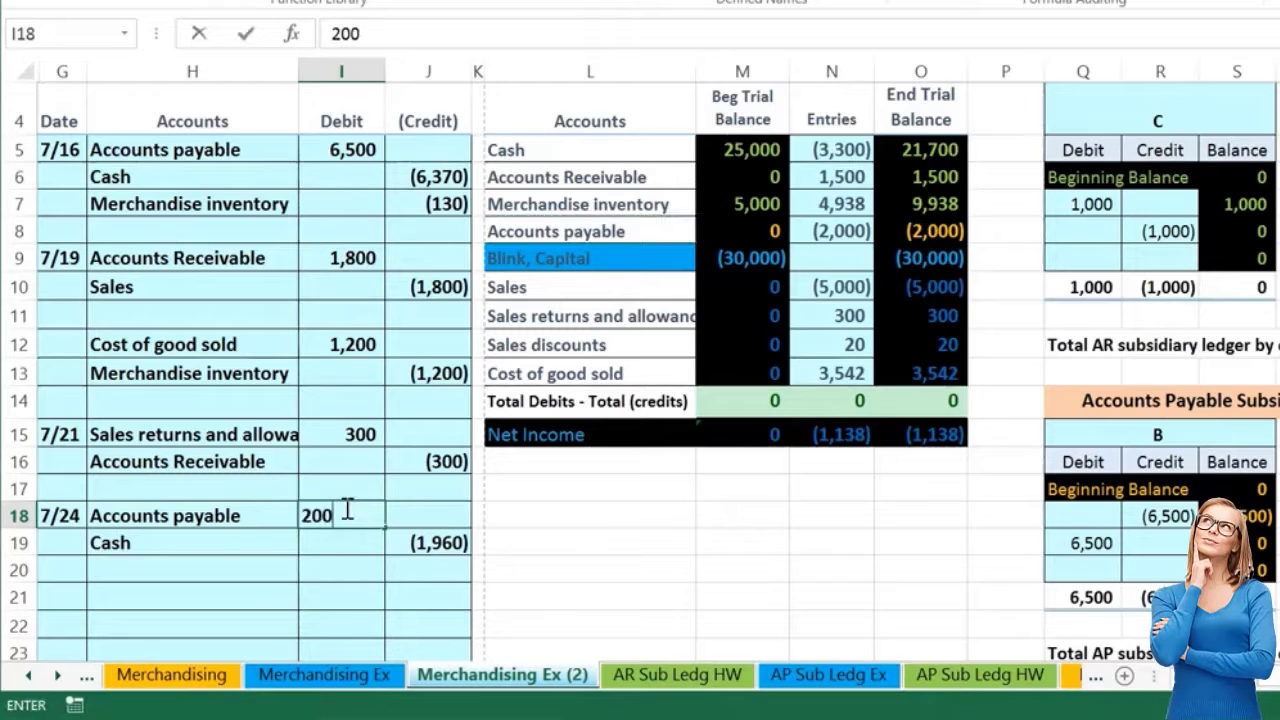
text(0)
key(Return)
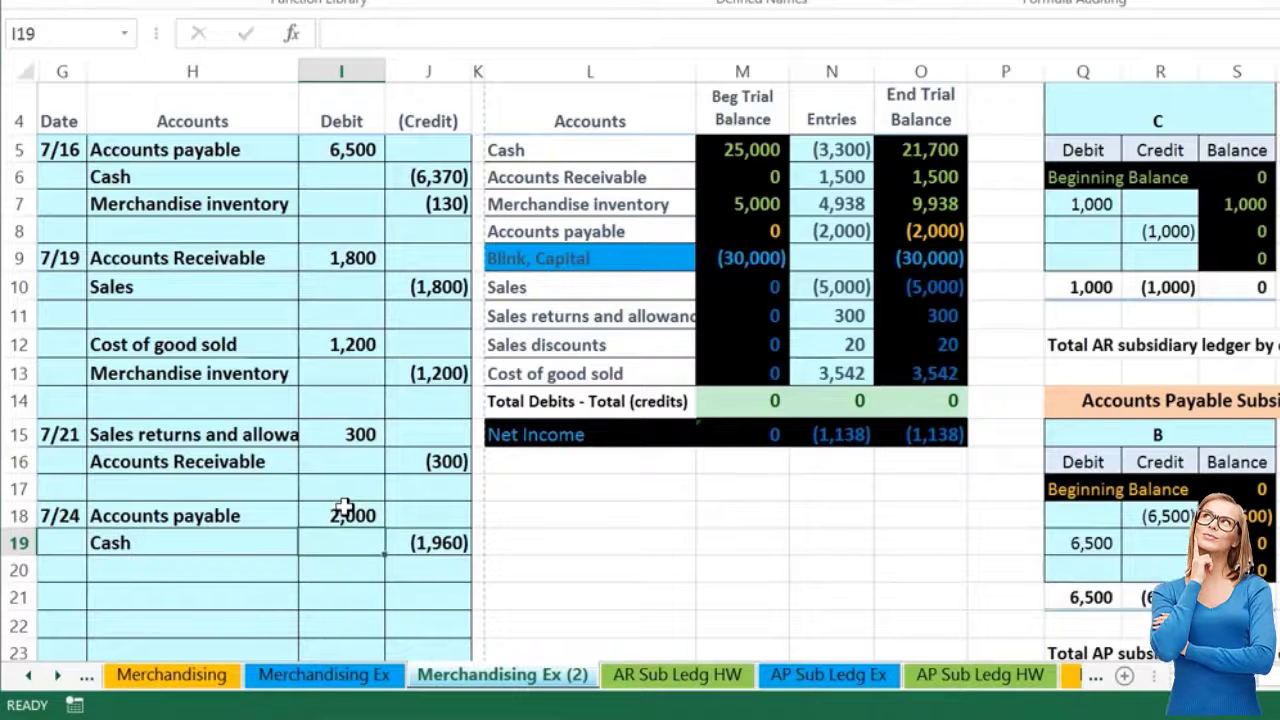
click(445, 569)
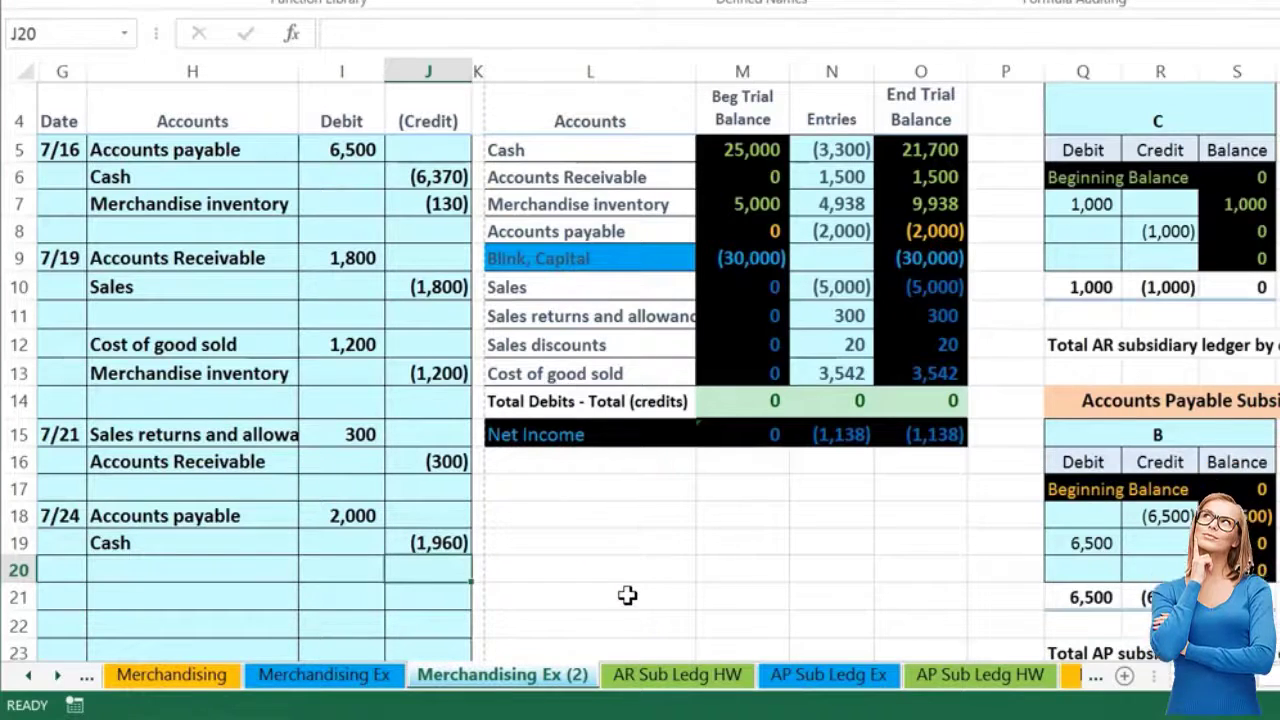
Step: Copy the Merchandise inventory name from the trial balance into the journal row below Cash in the 7/24 entry, pasting values only
click(590, 350)
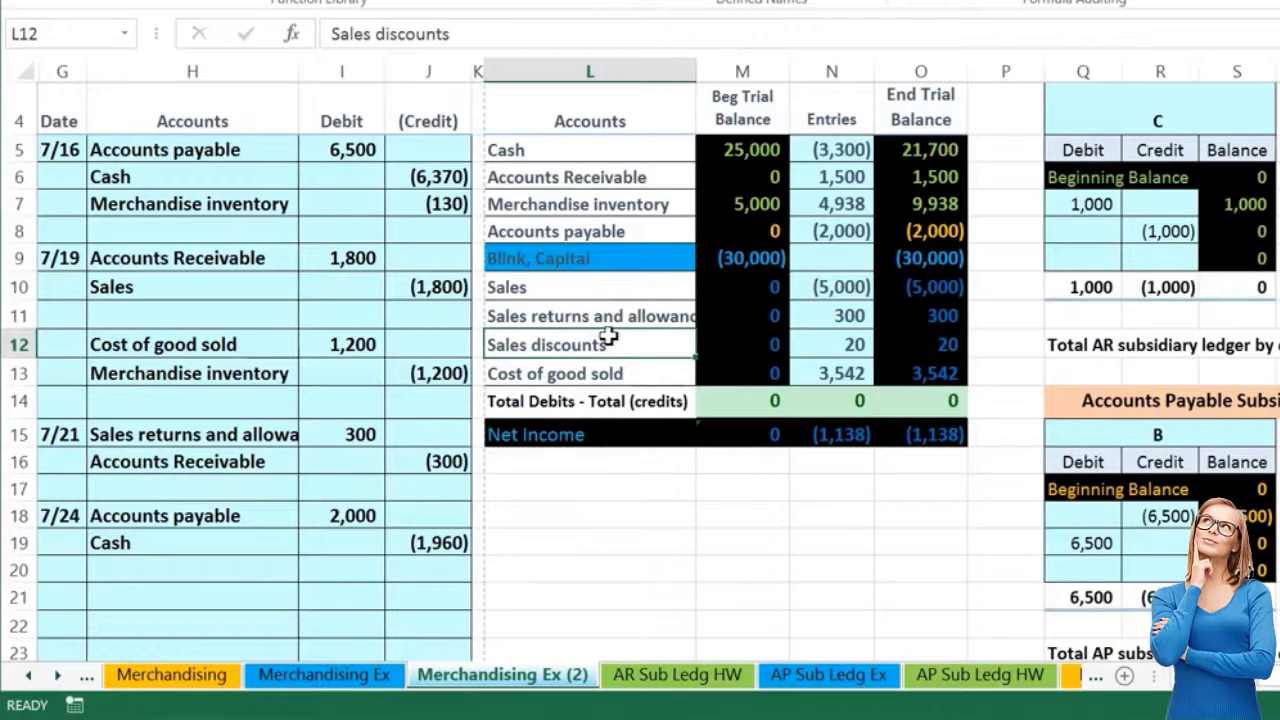
click(623, 243)
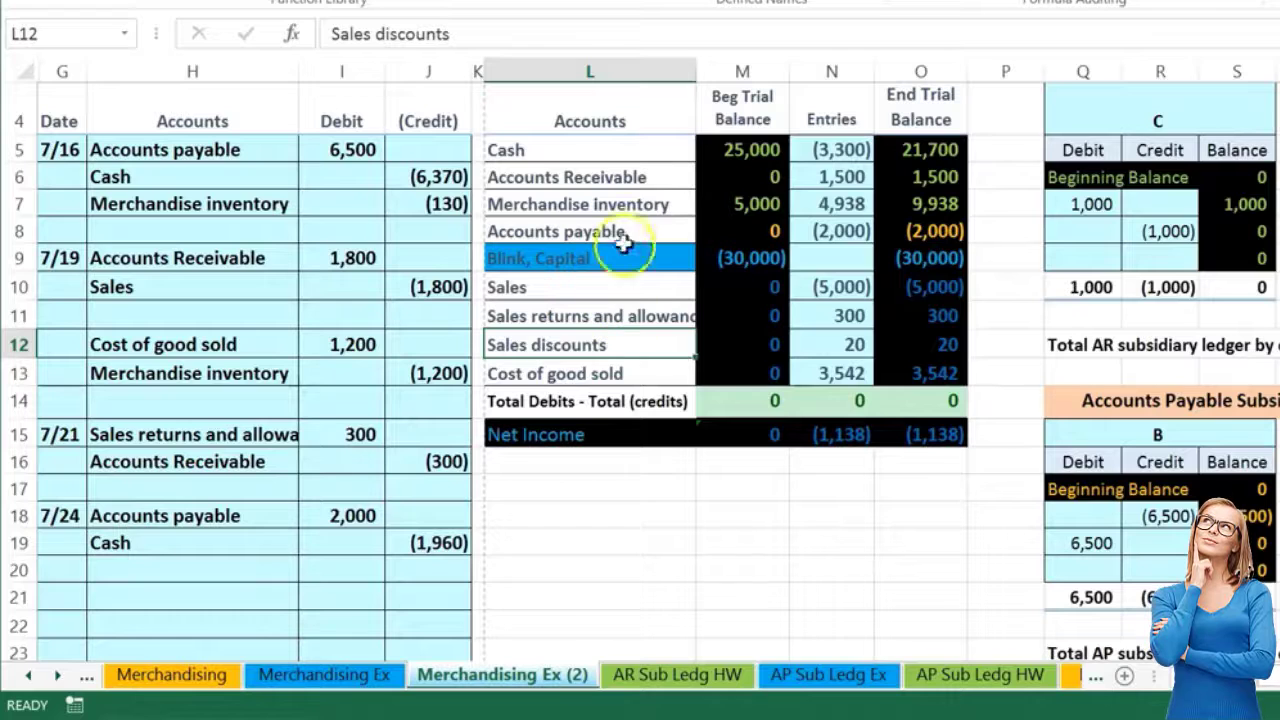
drag(620, 200, 903, 207)
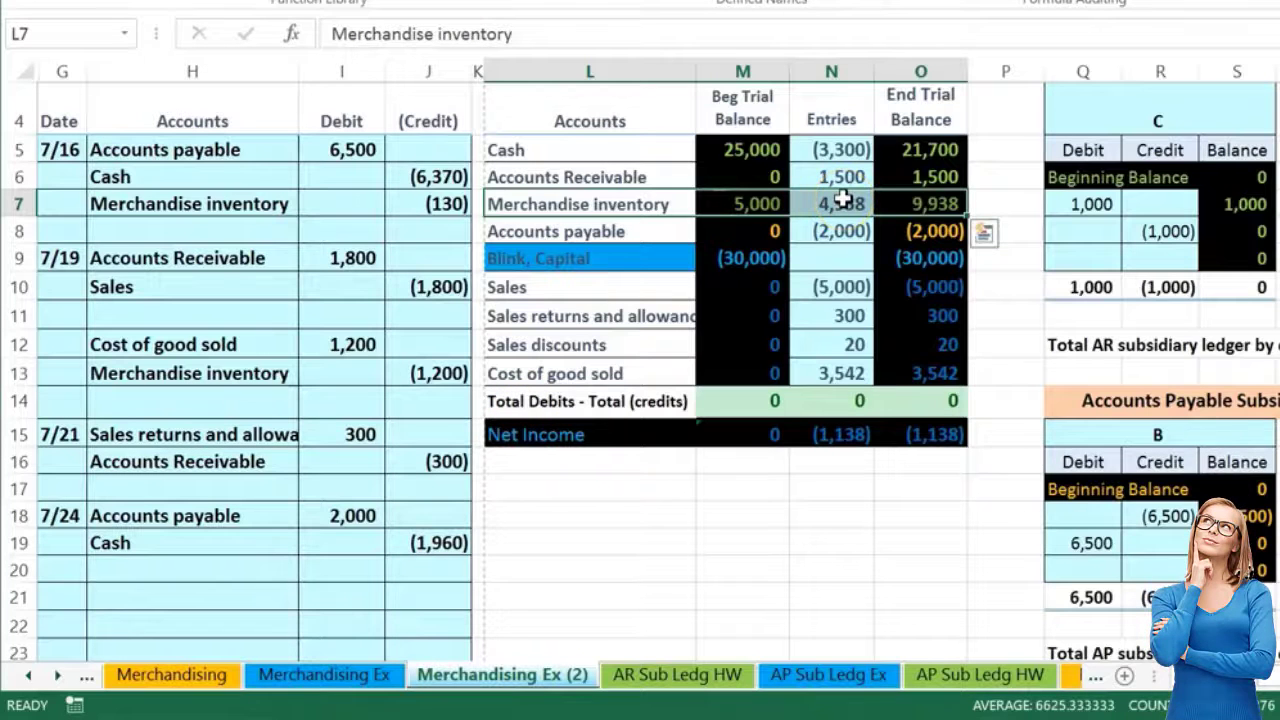
click(663, 204)
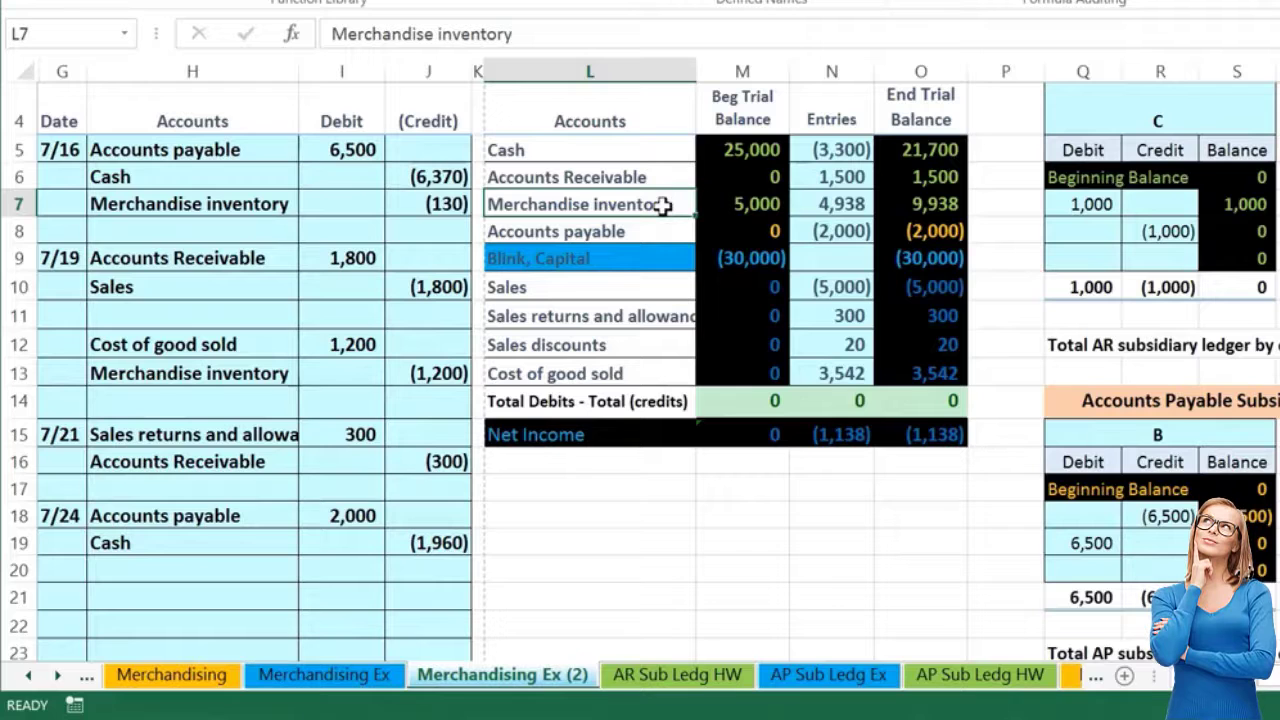
right_click(663, 204)
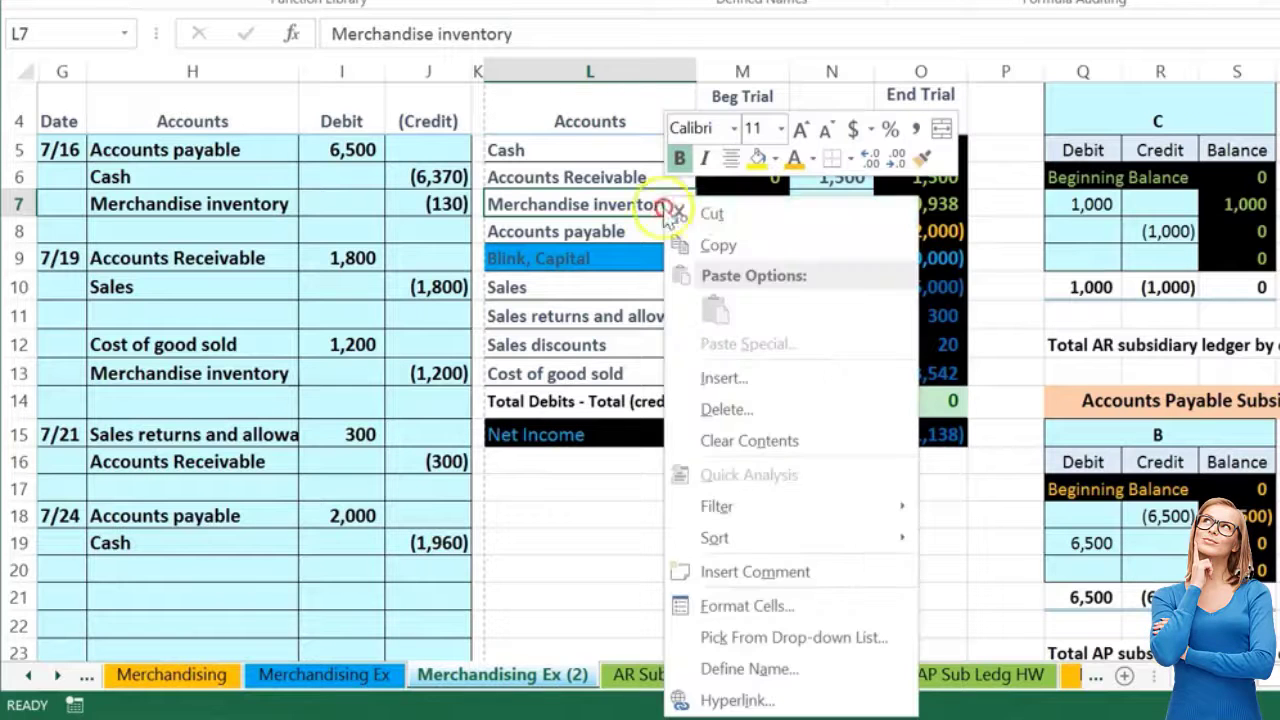
click(710, 241)
right_click(214, 569)
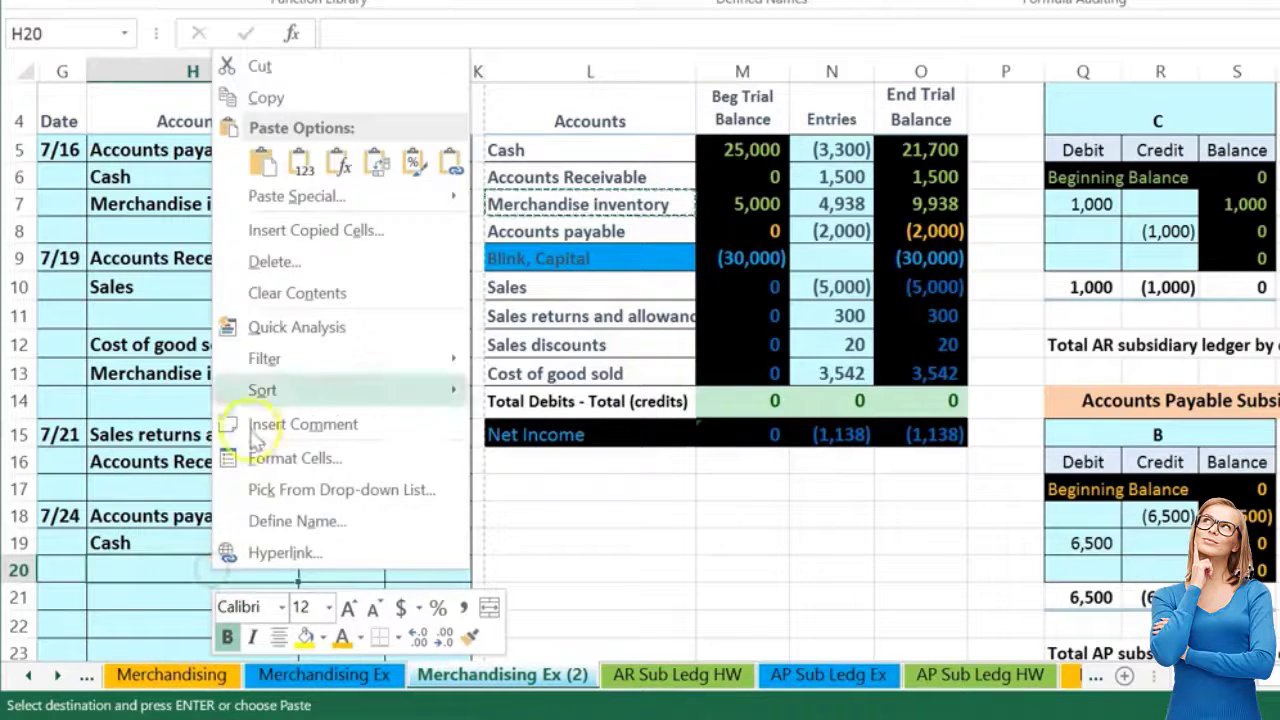
click(300, 165)
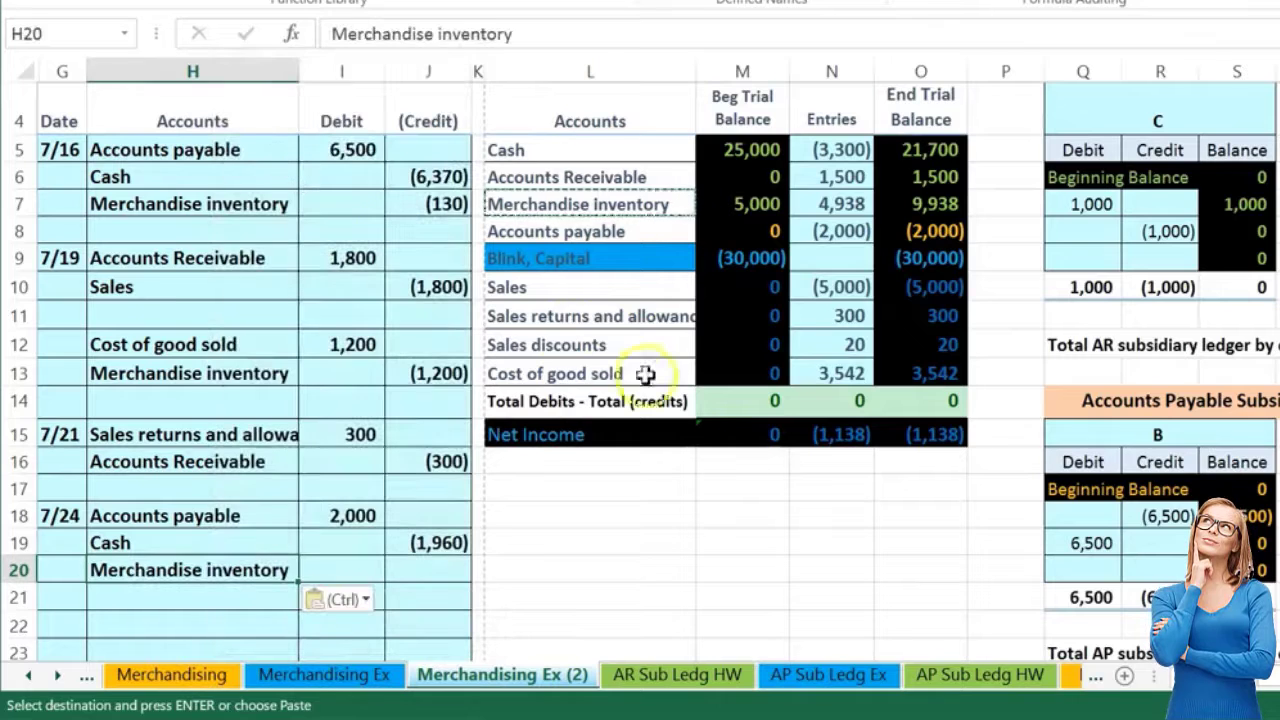
Step: Switch to Calculator and work out the discount two ways, as 2000 times .02 and as 2000 minus 1960
click(1110, 708)
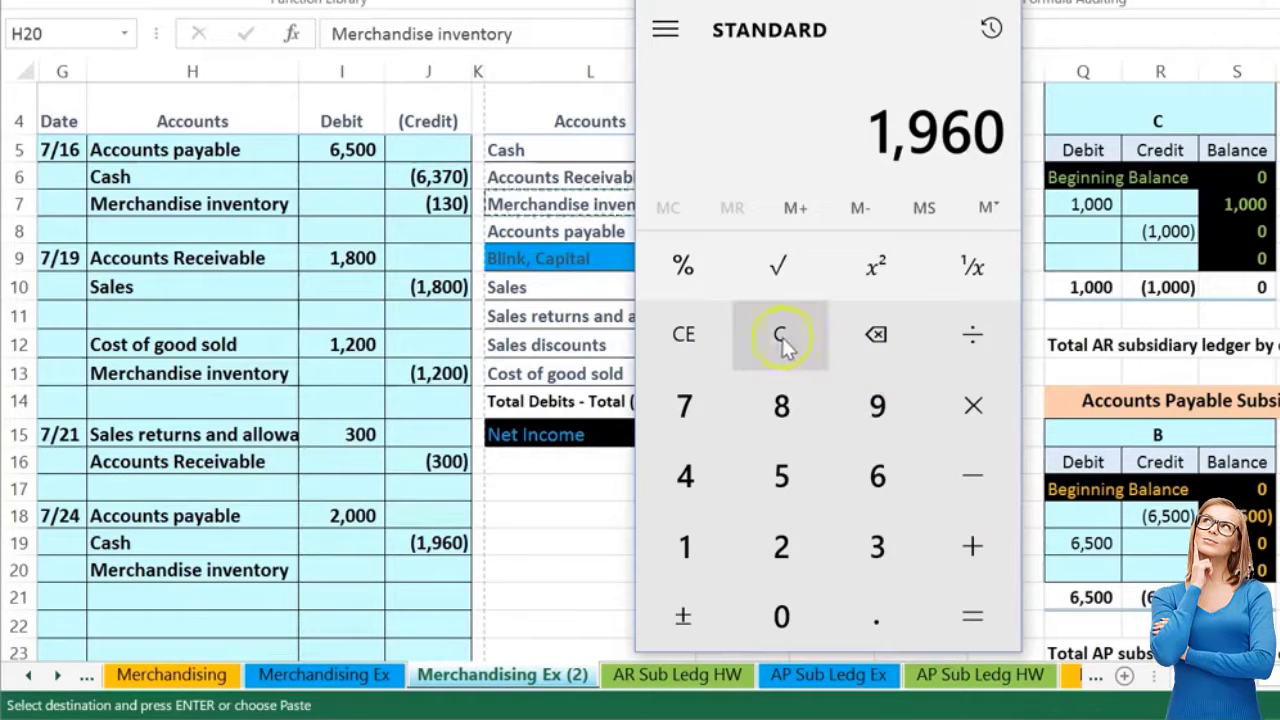
text(2000)
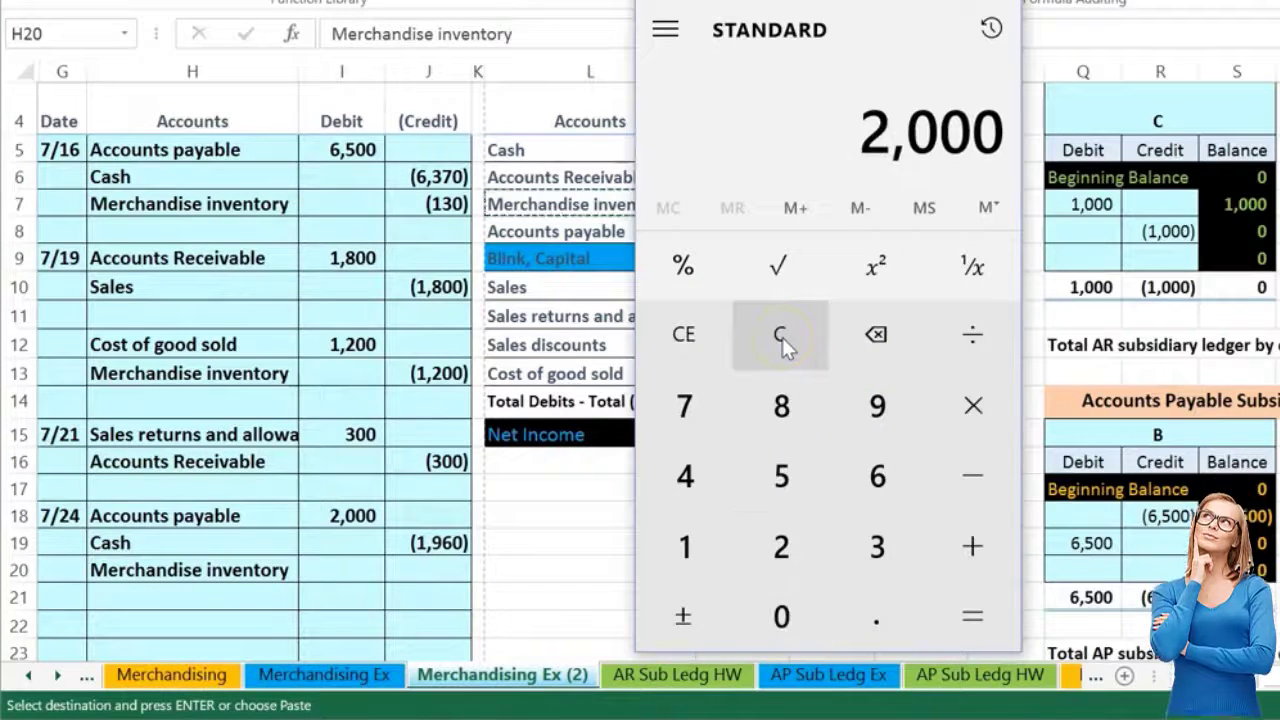
key(asterisk)
text(.0)
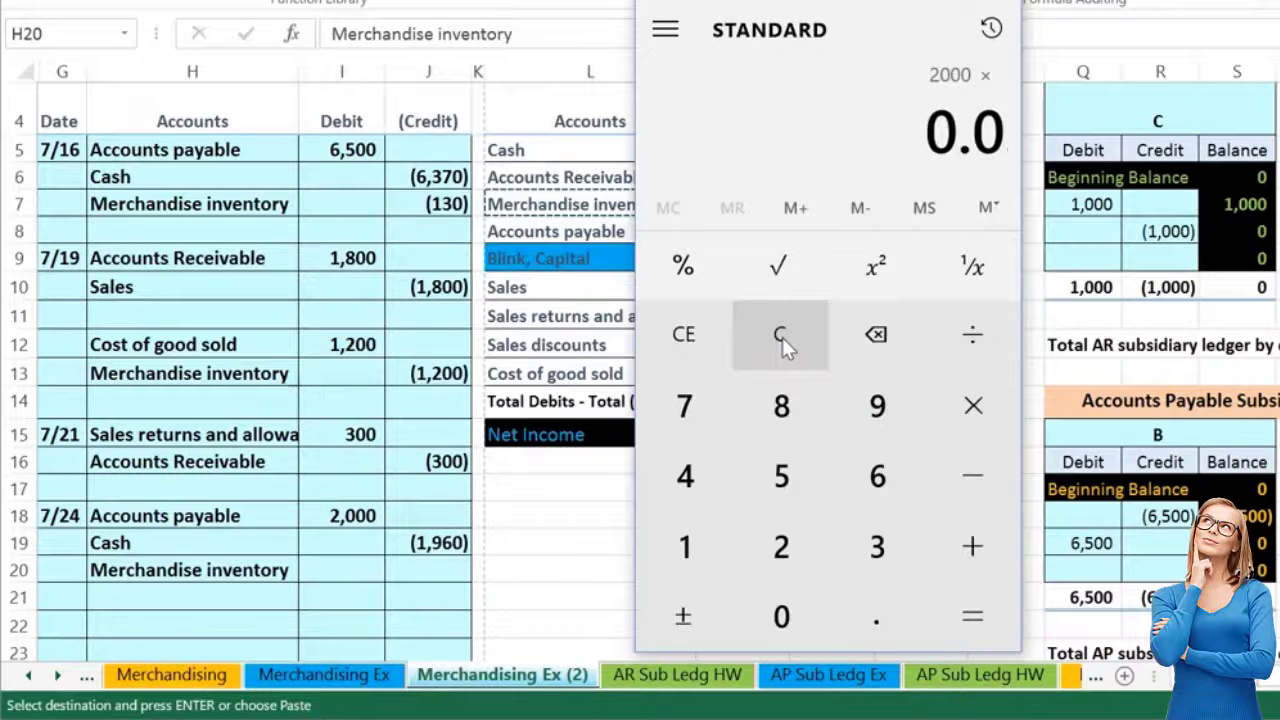
text(2)
key(Return)
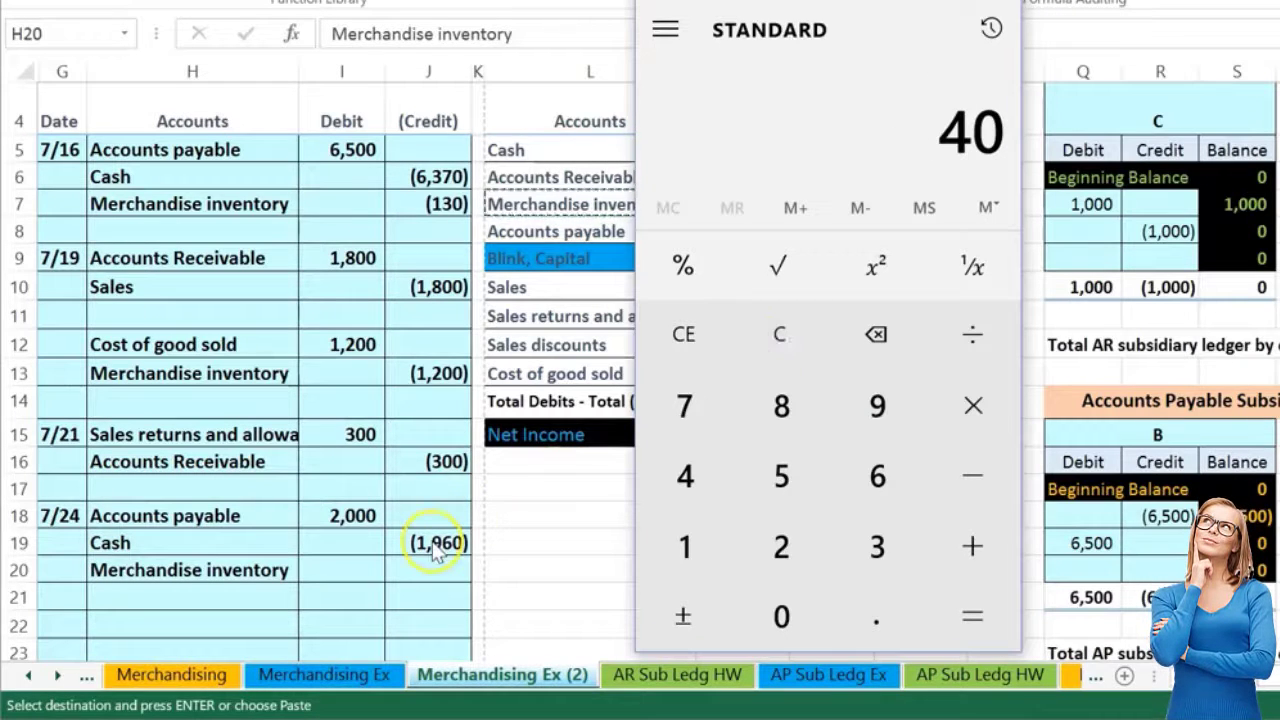
text(2000)
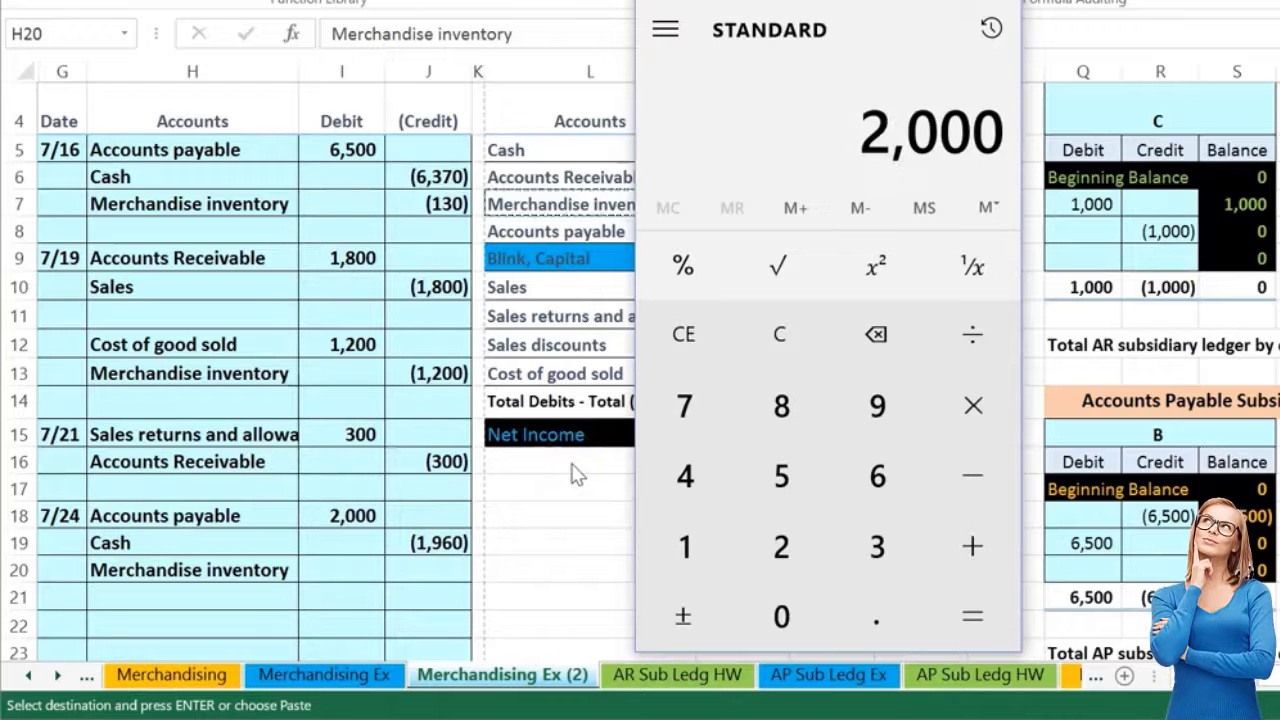
text(-196)
key(Return)
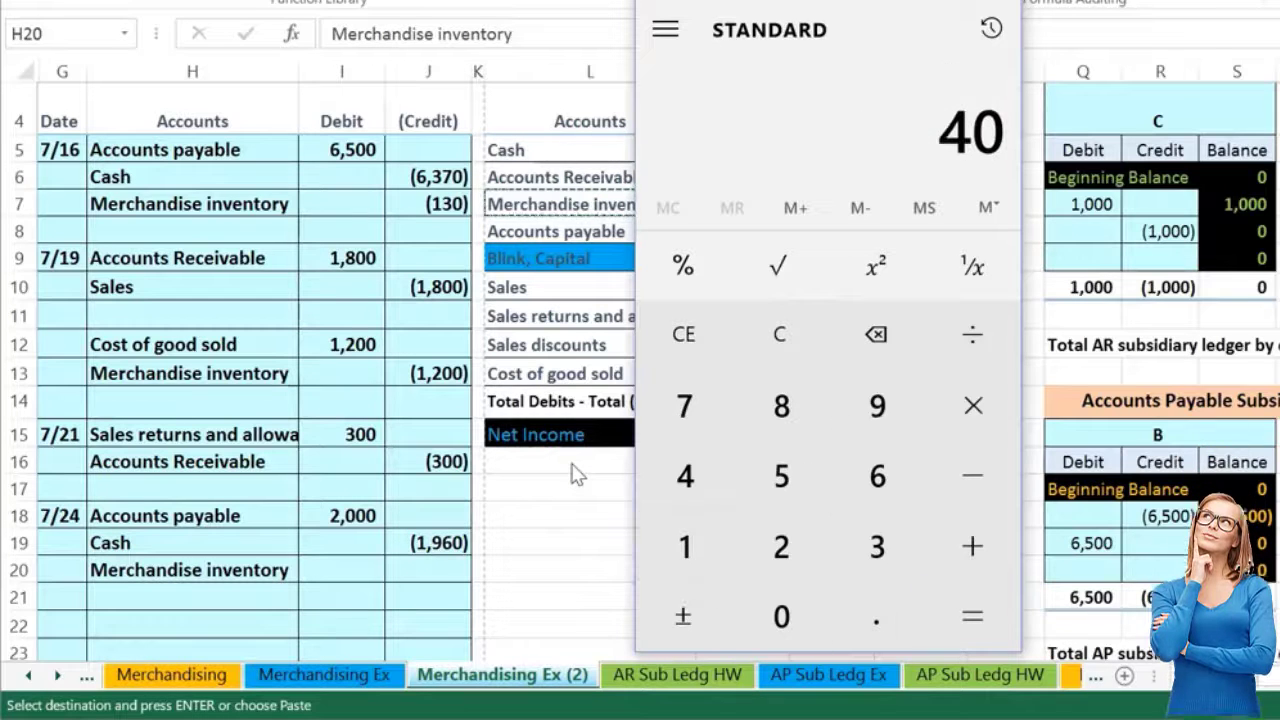
Step: Return to the Excel worksheet and enter the Merchandise inventory credit for 7/24 as the negative sum of I18:J19
click(430, 560)
click(430, 565)
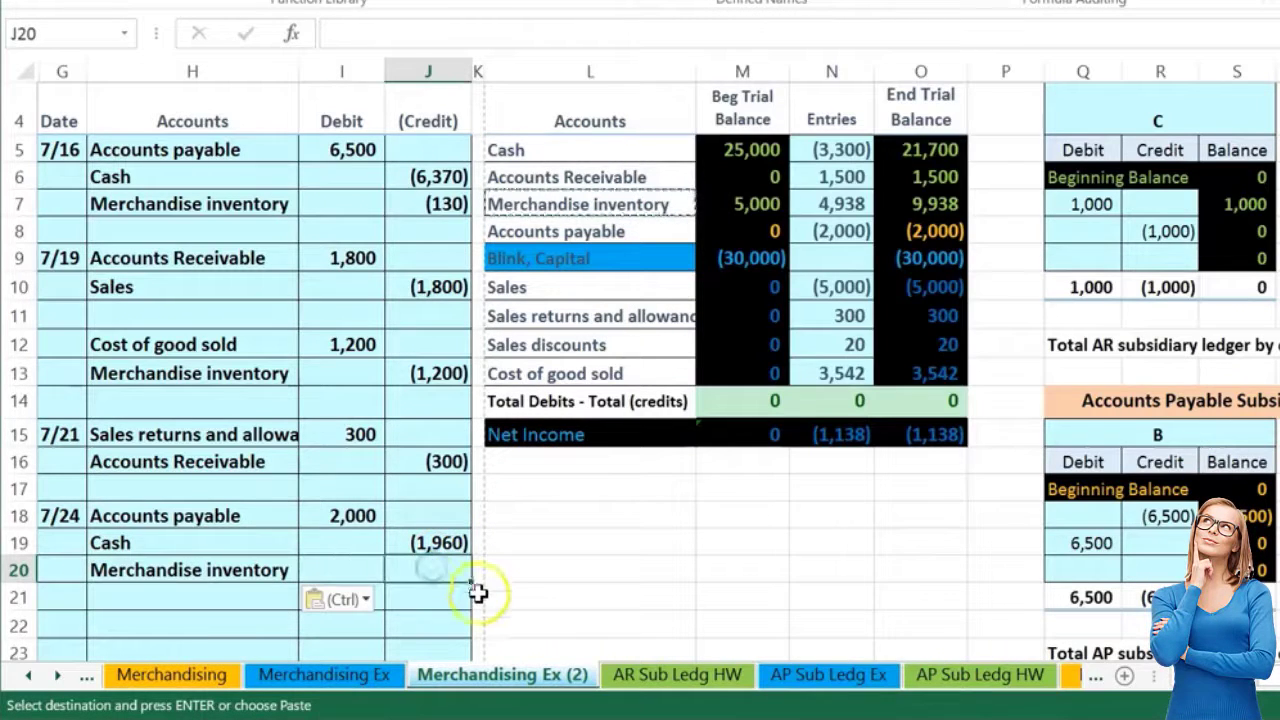
key(Escape)
text(-)
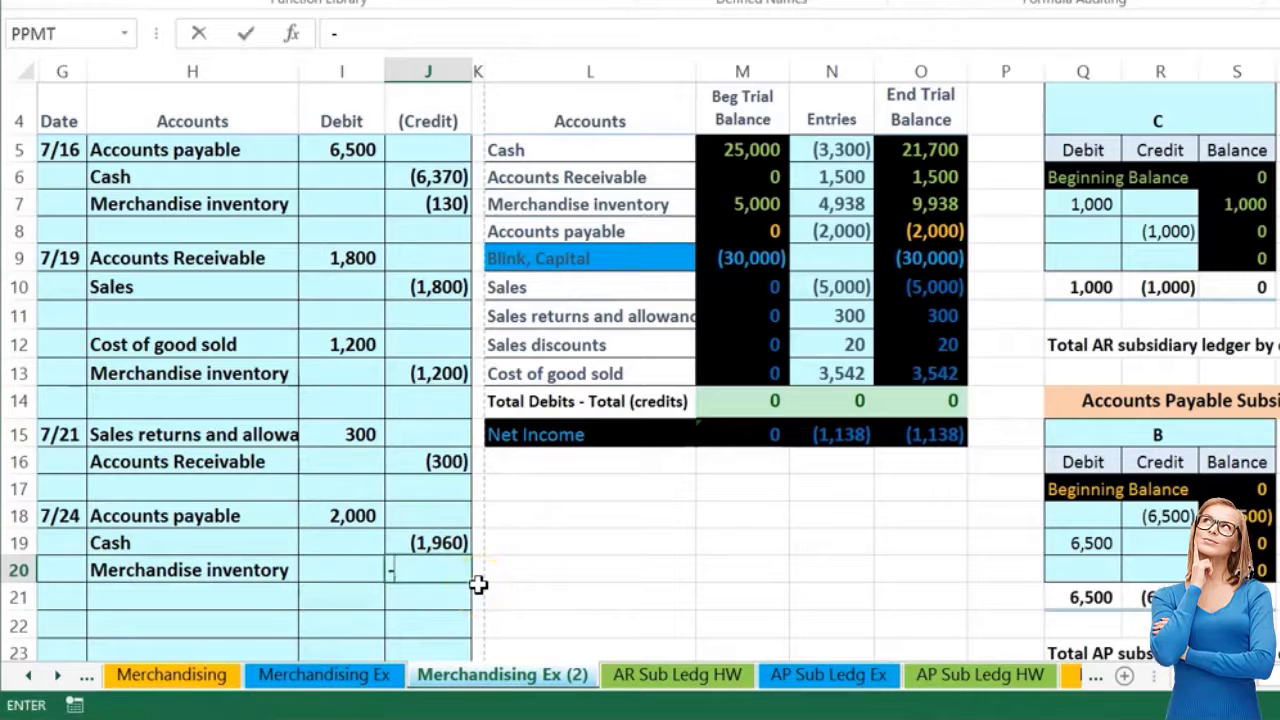
text(sum()
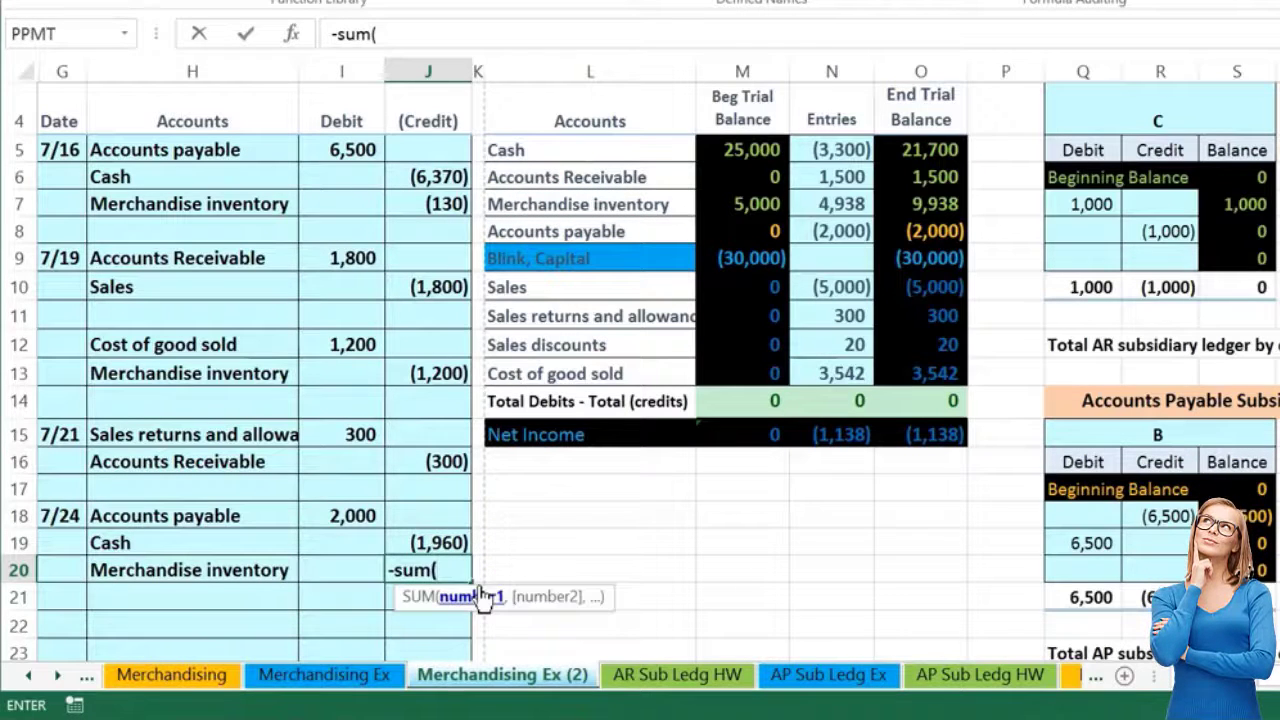
drag(372, 515, 409, 543)
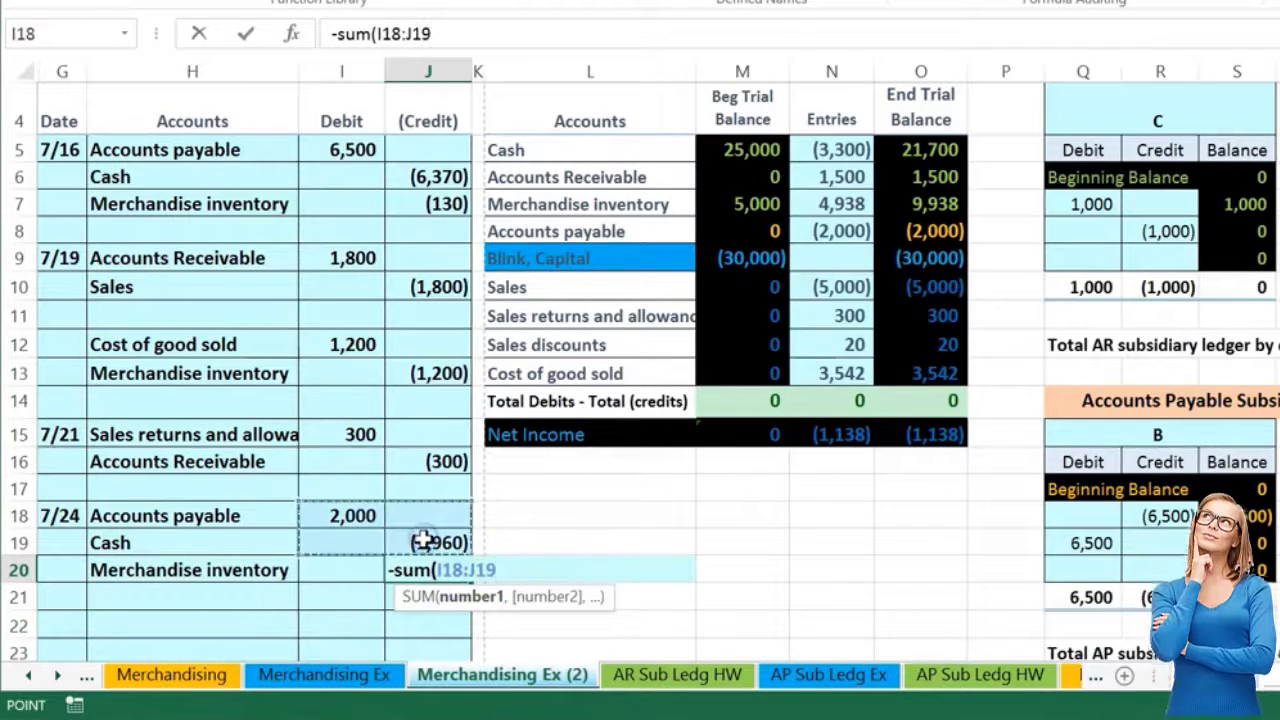
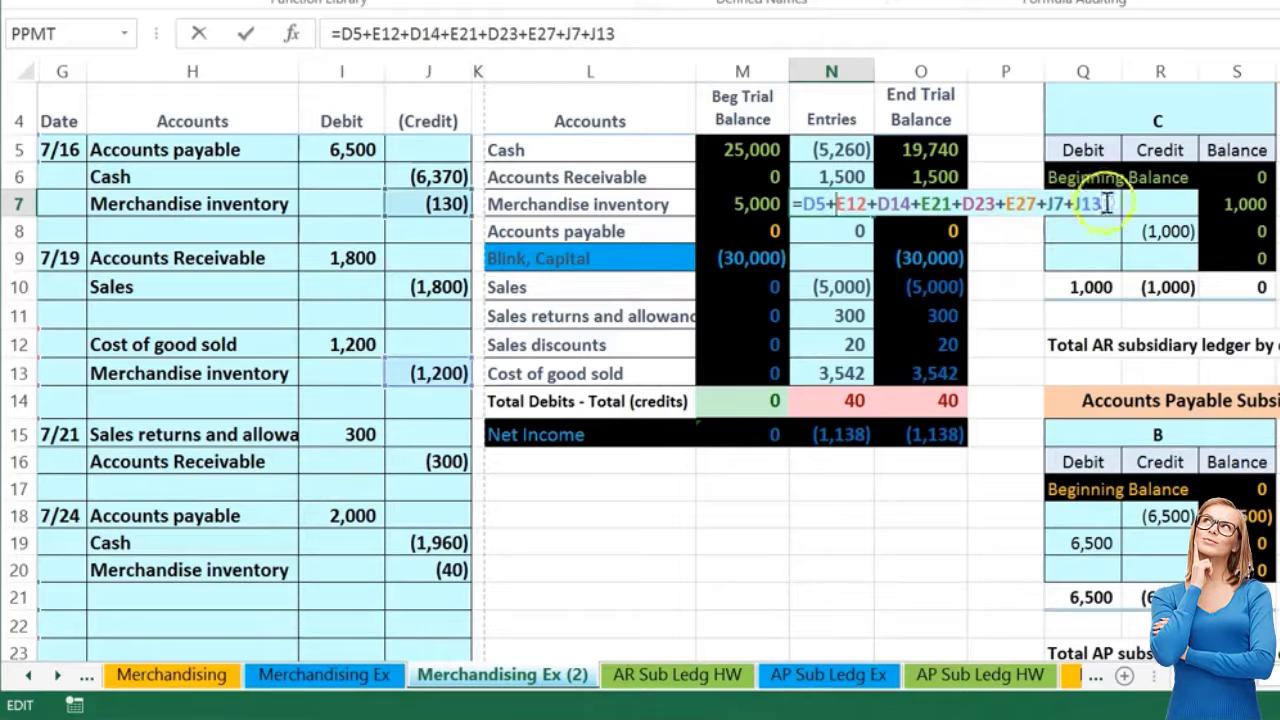
Step: Post the 7/24 inventory credit by adding J20 to the Merchandise inventory Entries formula in the trial balance
text(+)
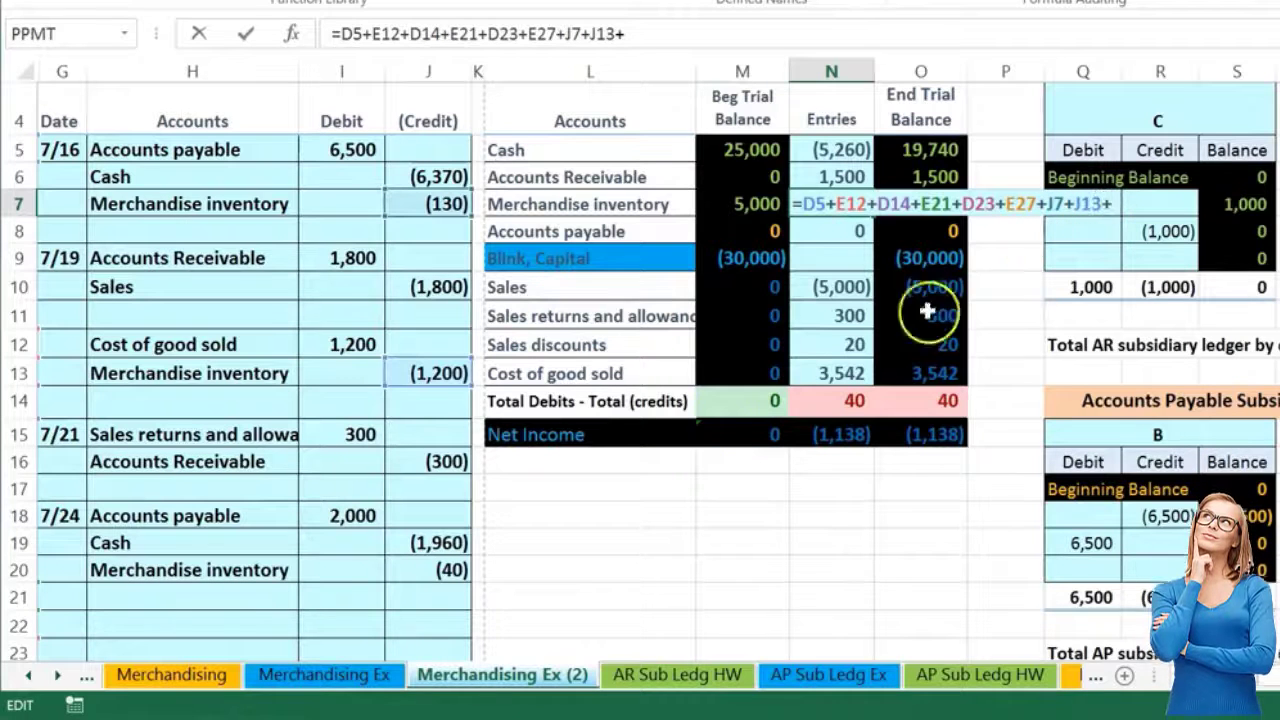
click(452, 568)
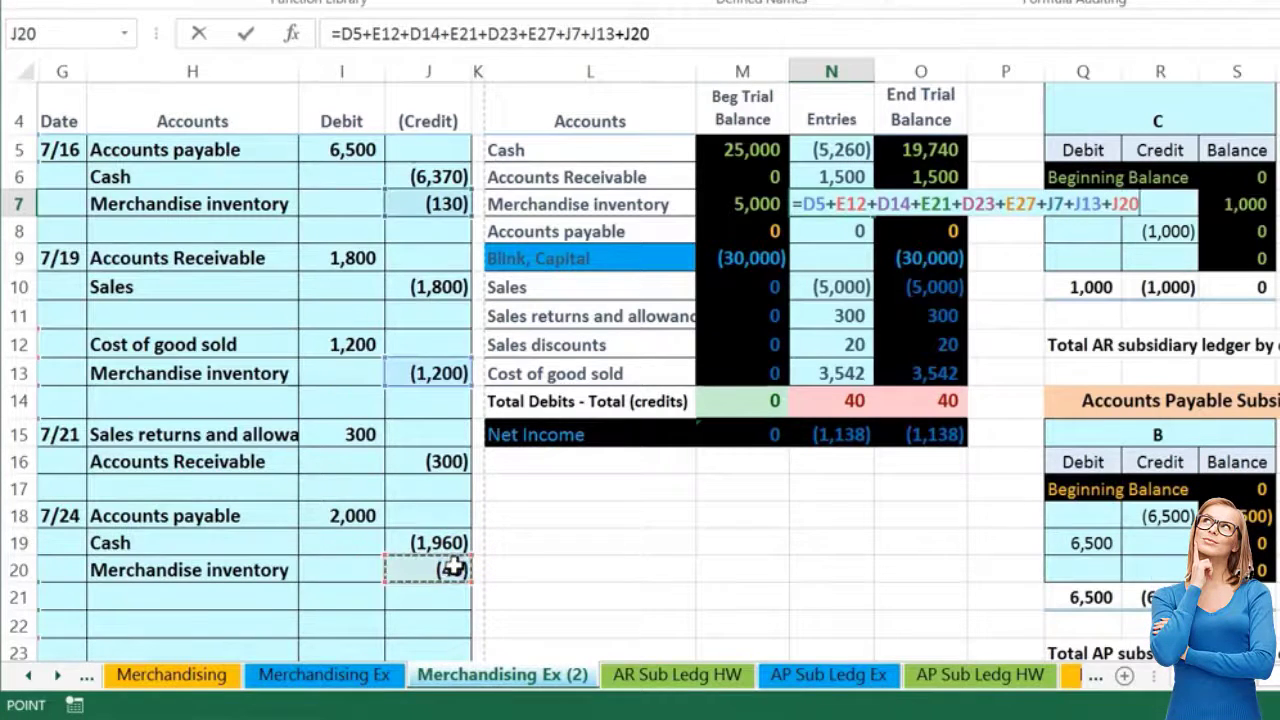
key(Return)
click(194, 601)
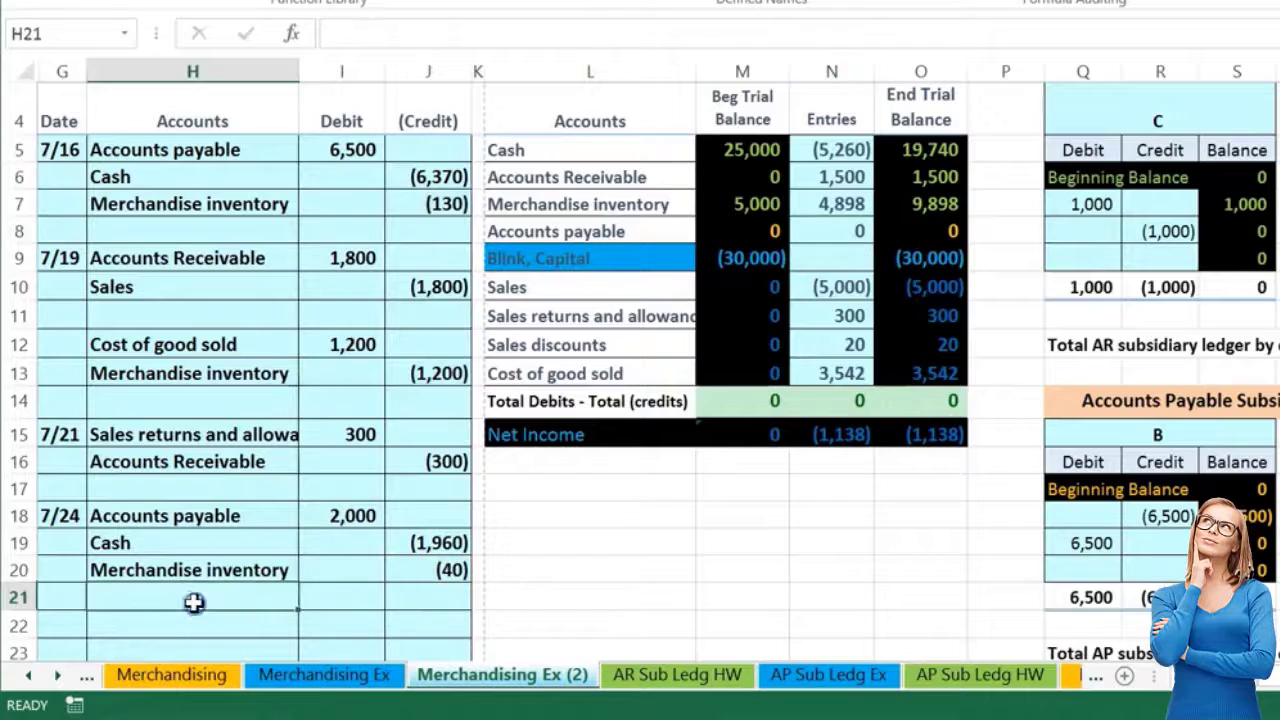
Step: Enter the date 7/30 in G22 to begin the next journal entry below the 7/24 entry
scroll(194, 601, left, 3)
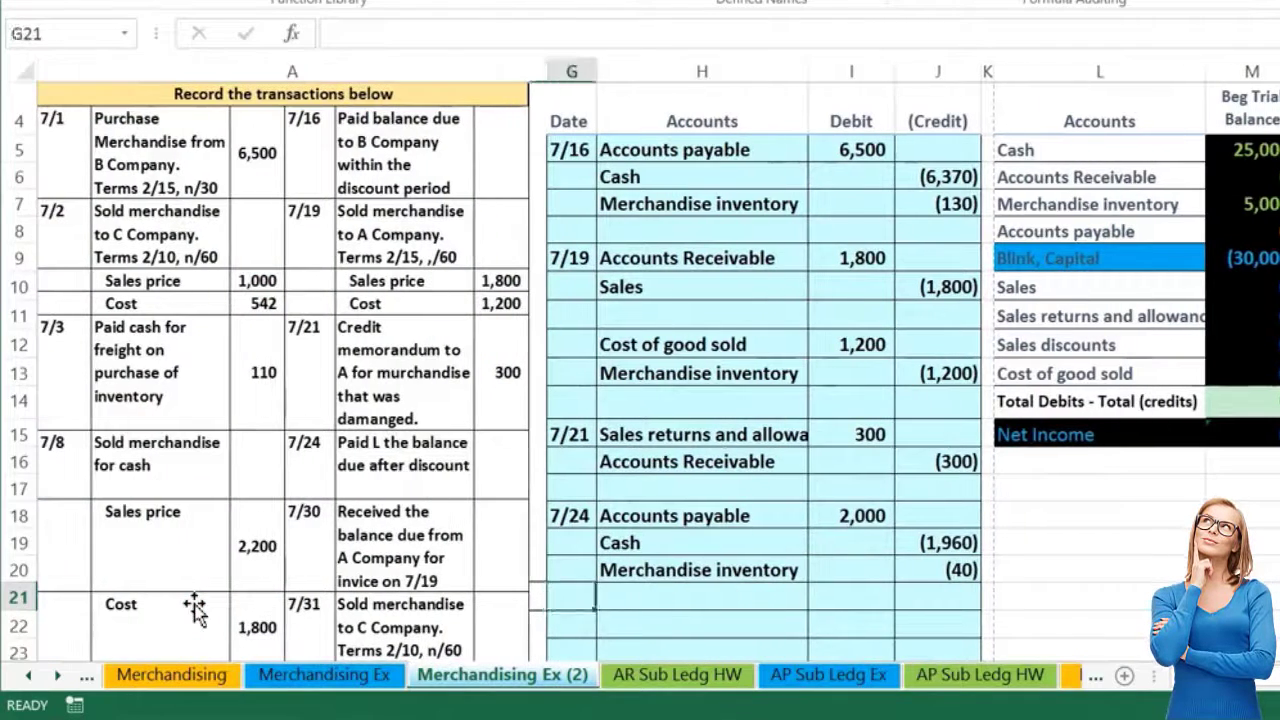
key(Down)
key(Left)
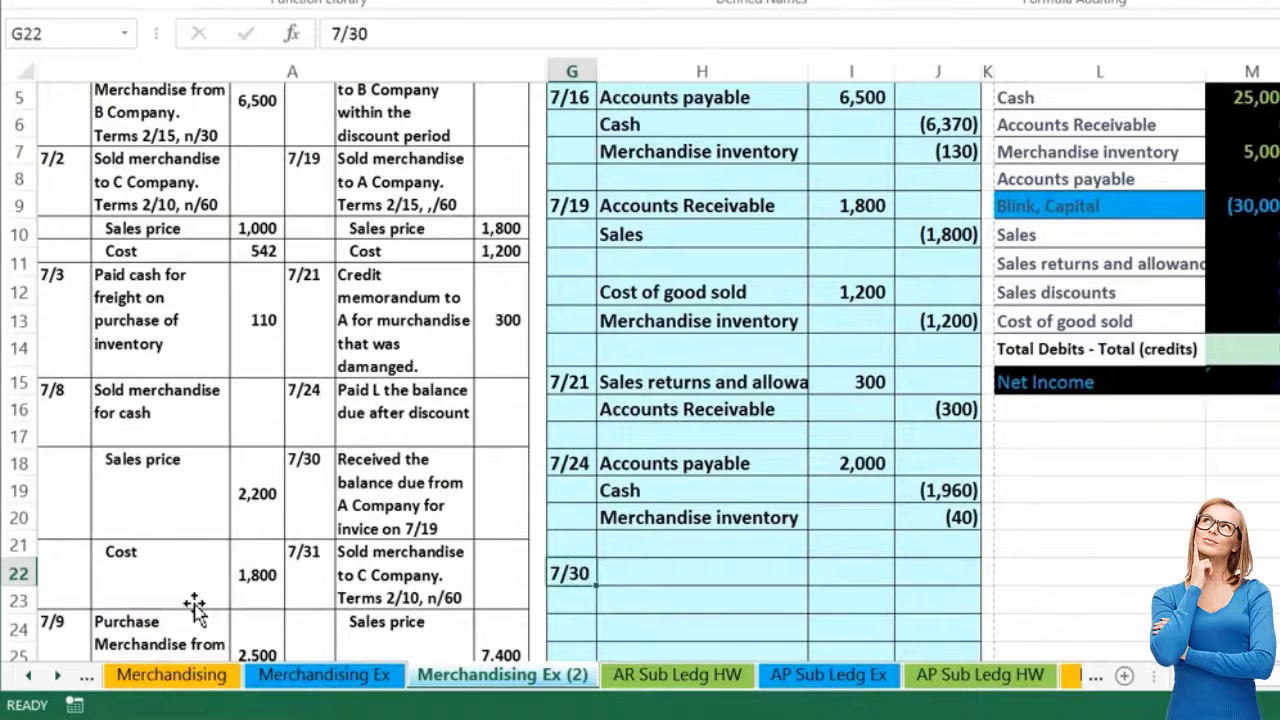
key(Down)
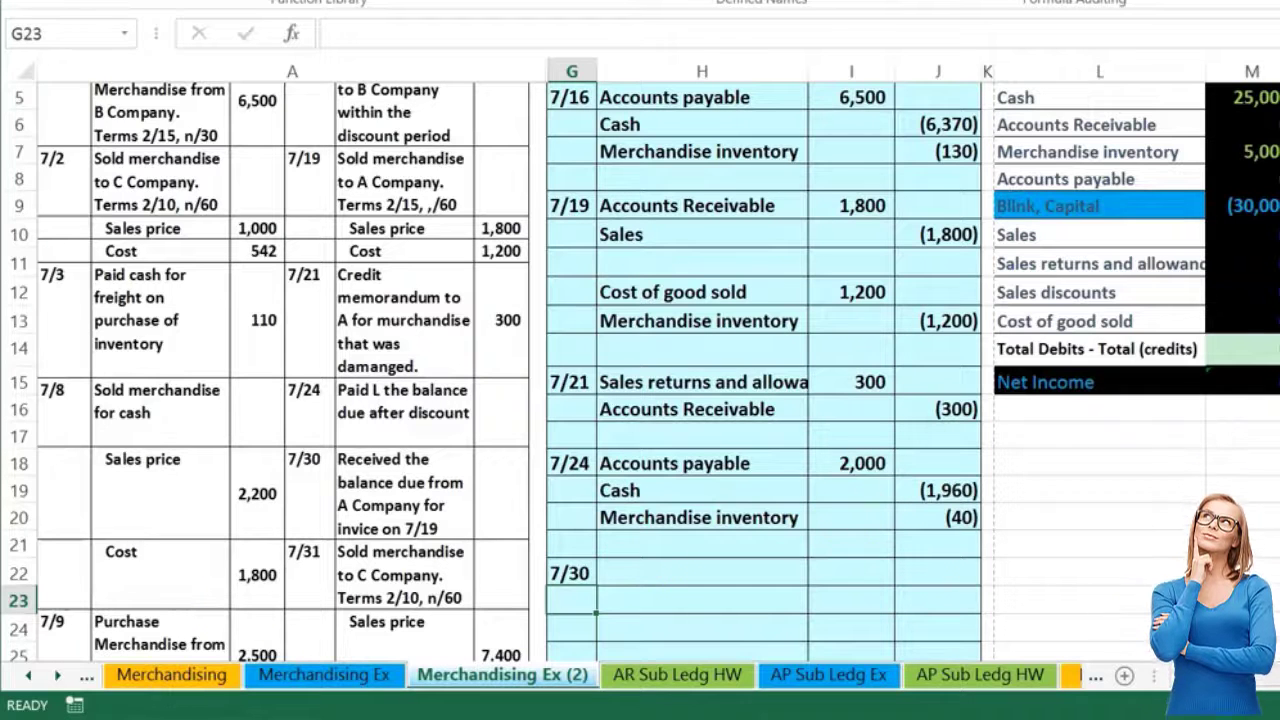
Step: Post the 7/24 payment to L's payable ledger by linking the empty debit cell to I18, and compare the ledger total with Accounts payable
scroll(1086, 594, right, 3)
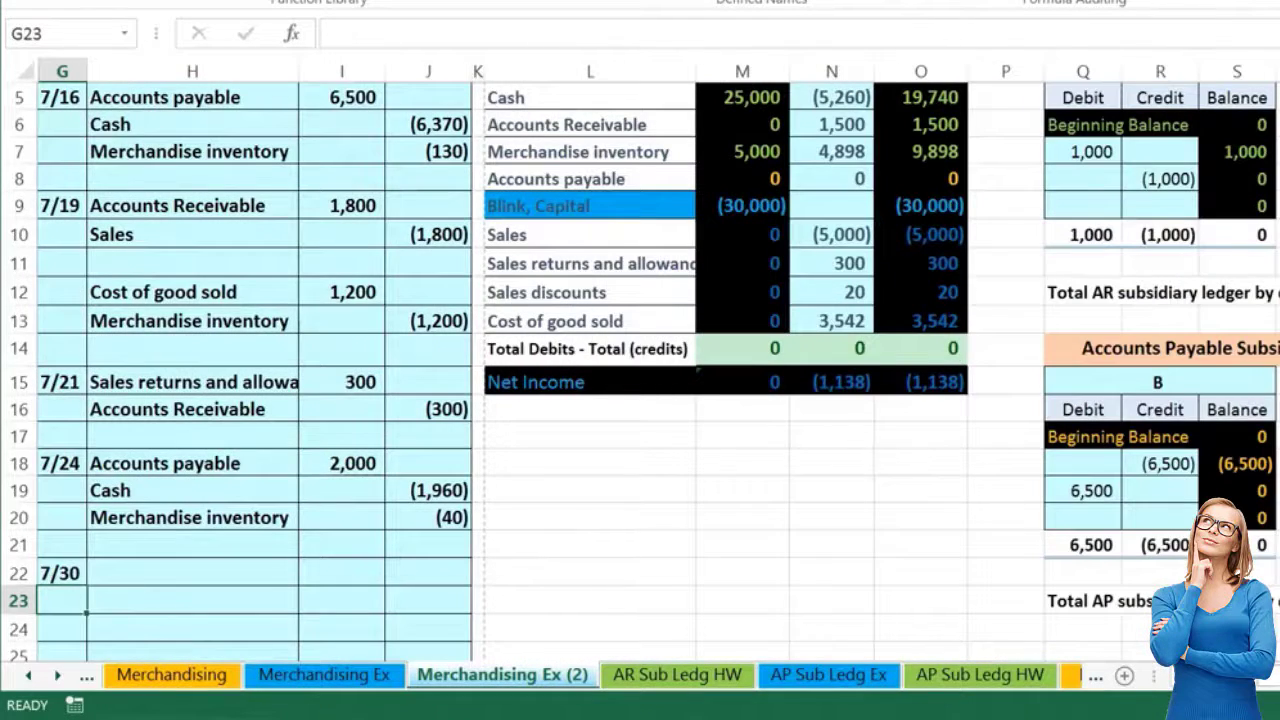
scroll(1140, 597, right, 4)
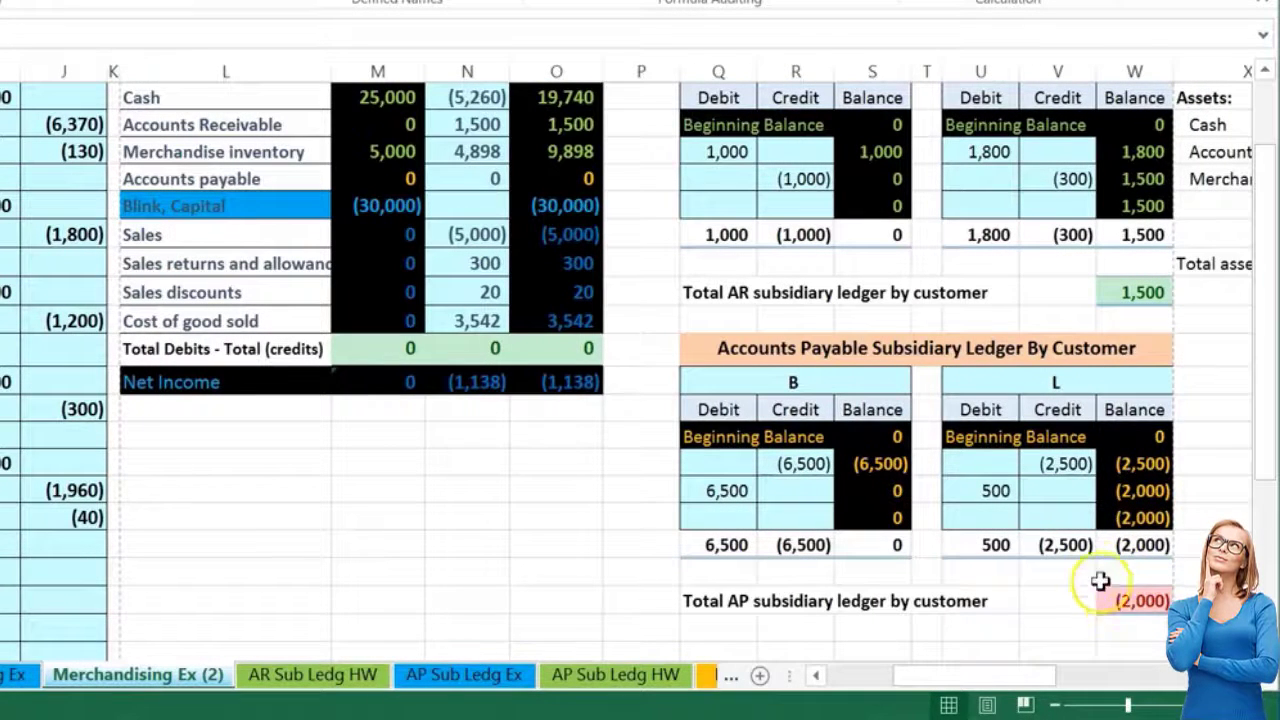
click(1055, 512)
click(979, 514)
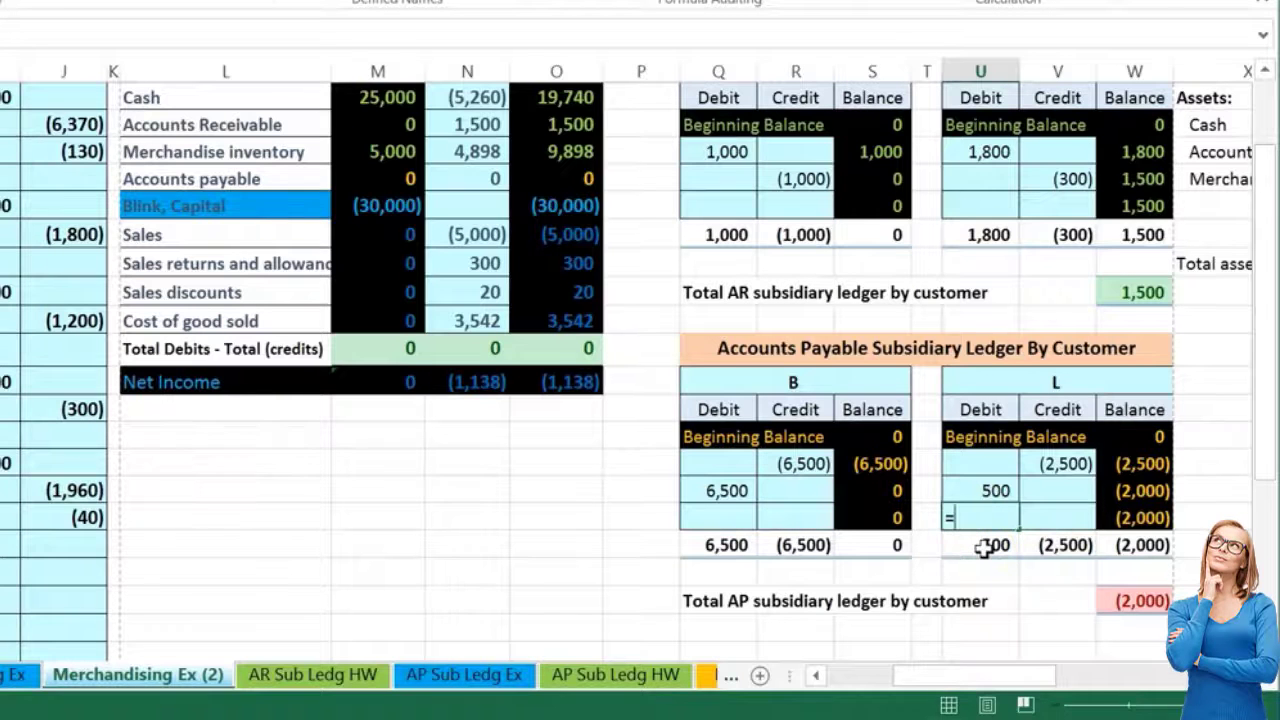
text(=)
scroll(166, 477, left, 1)
click(92, 463)
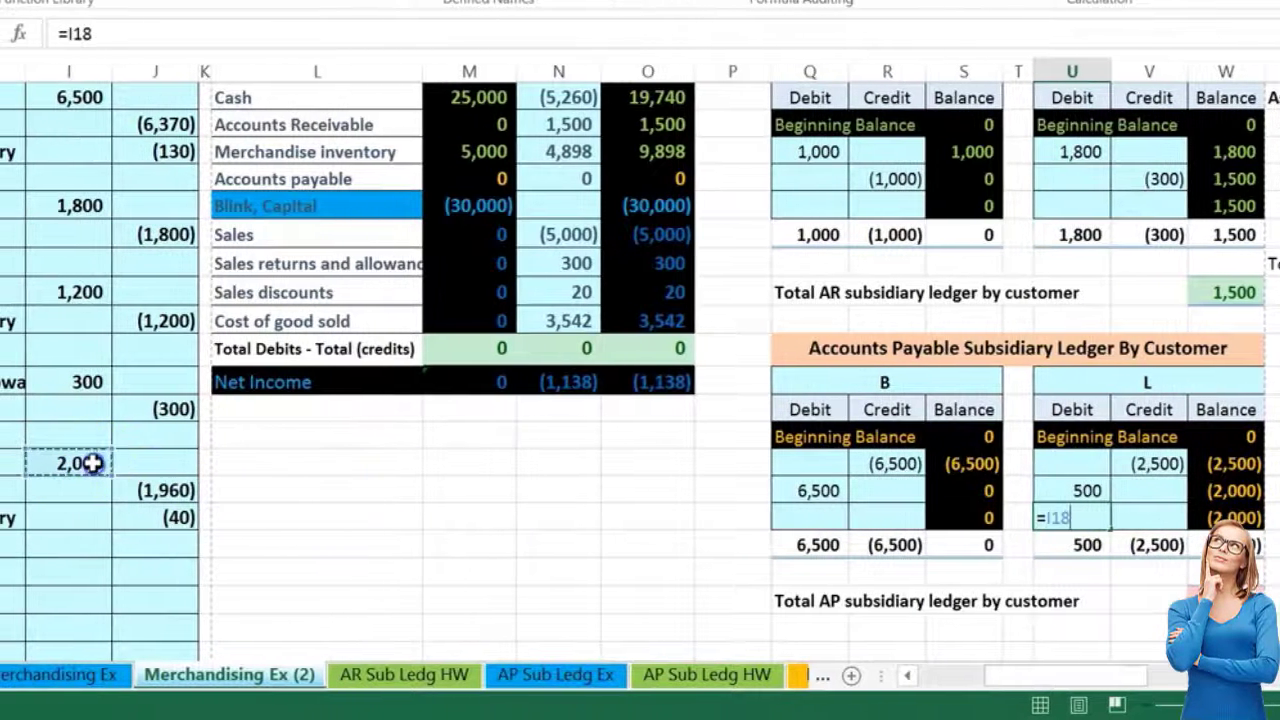
key(Return)
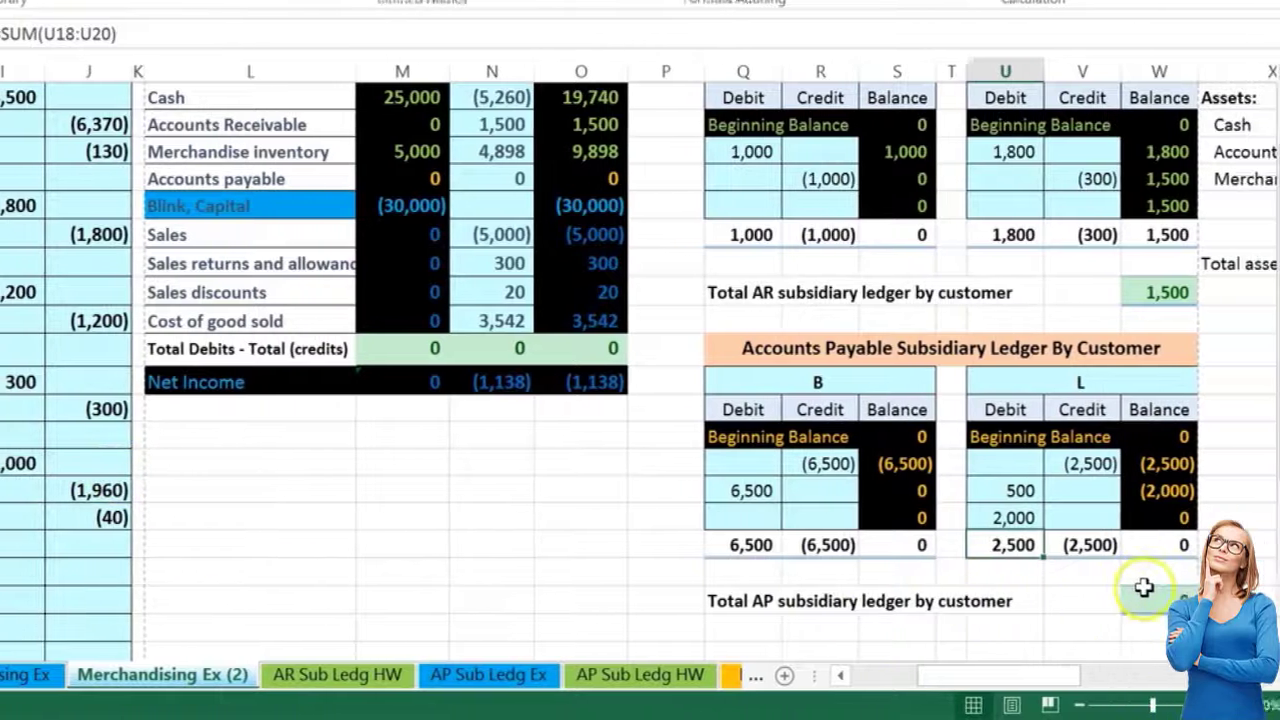
click(1144, 589)
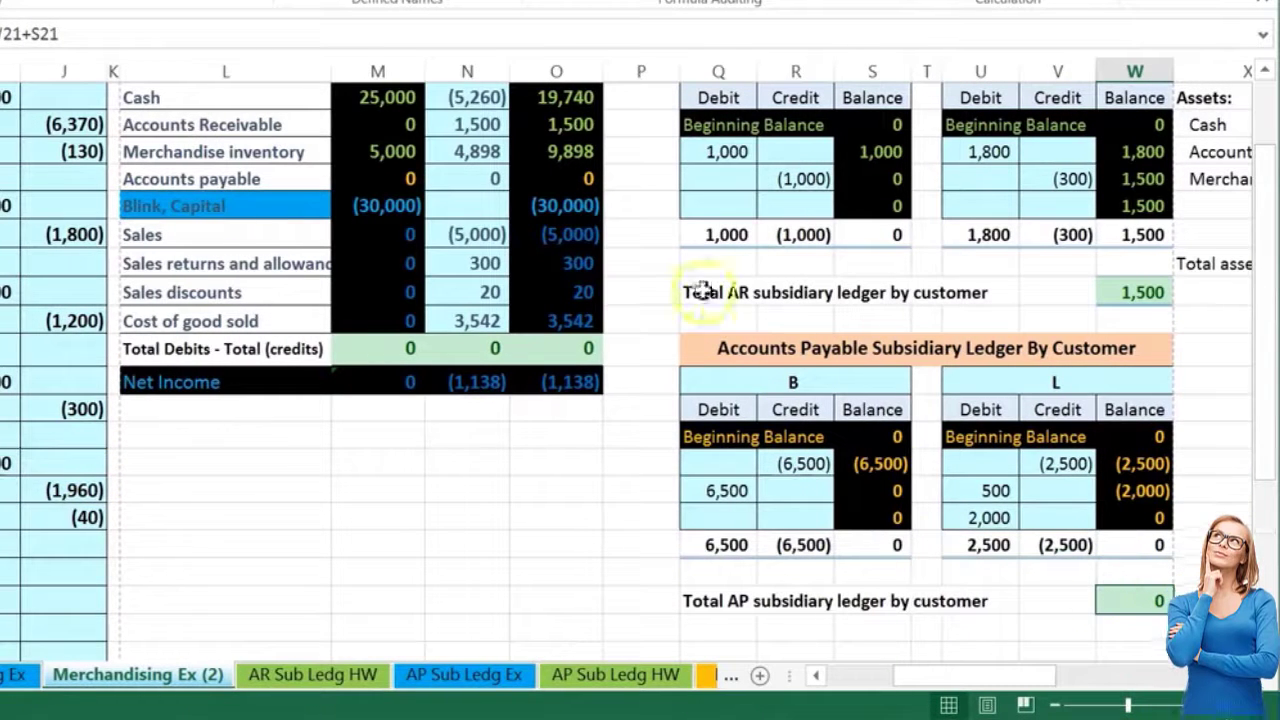
click(580, 177)
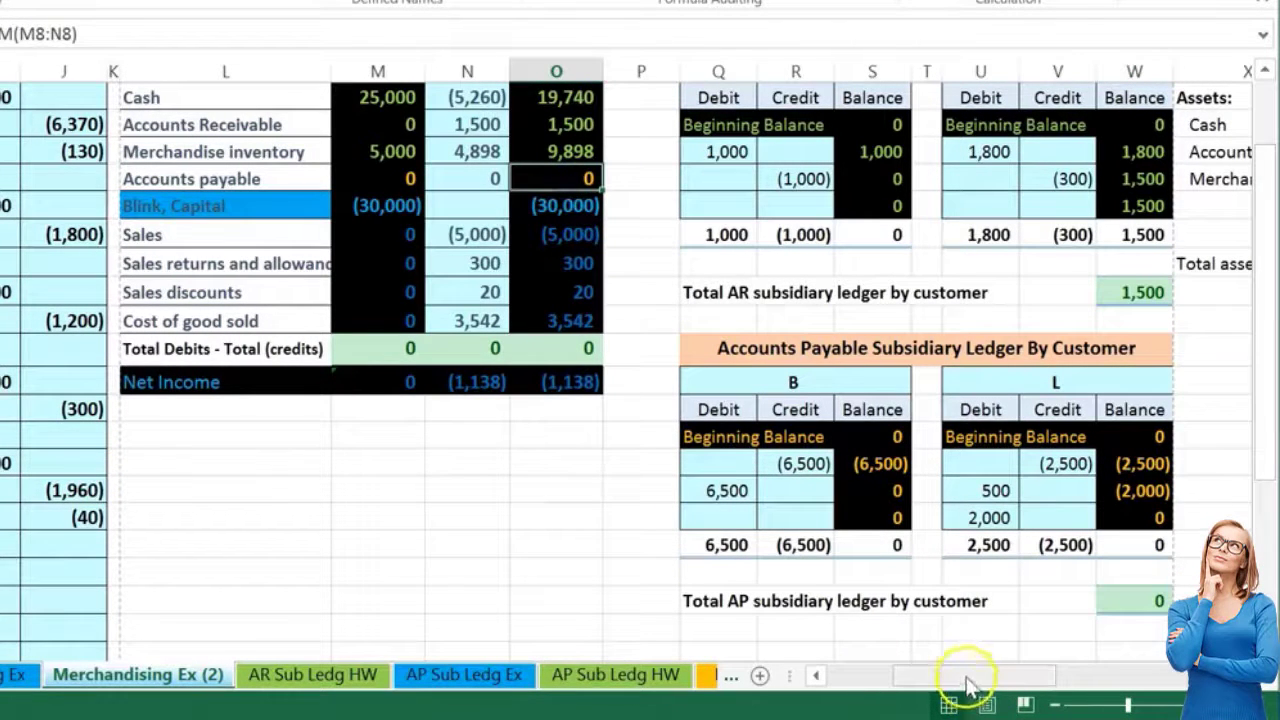
Step: Review the 7/30 receipt from A Company alongside the terms of its 7/19 sale and the 7/21 credit memorandum in the transaction list
drag(971, 677, 894, 663)
scroll(550, 566, down, 1)
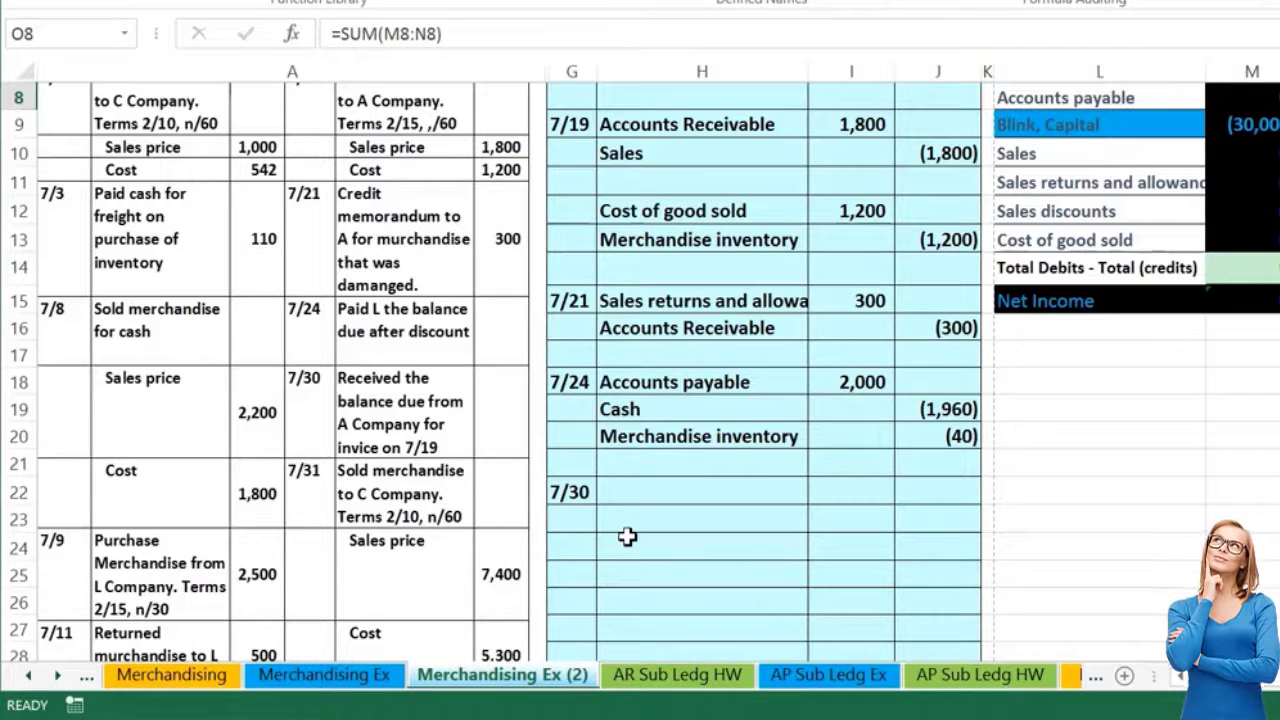
scroll(329, 566, down, 2)
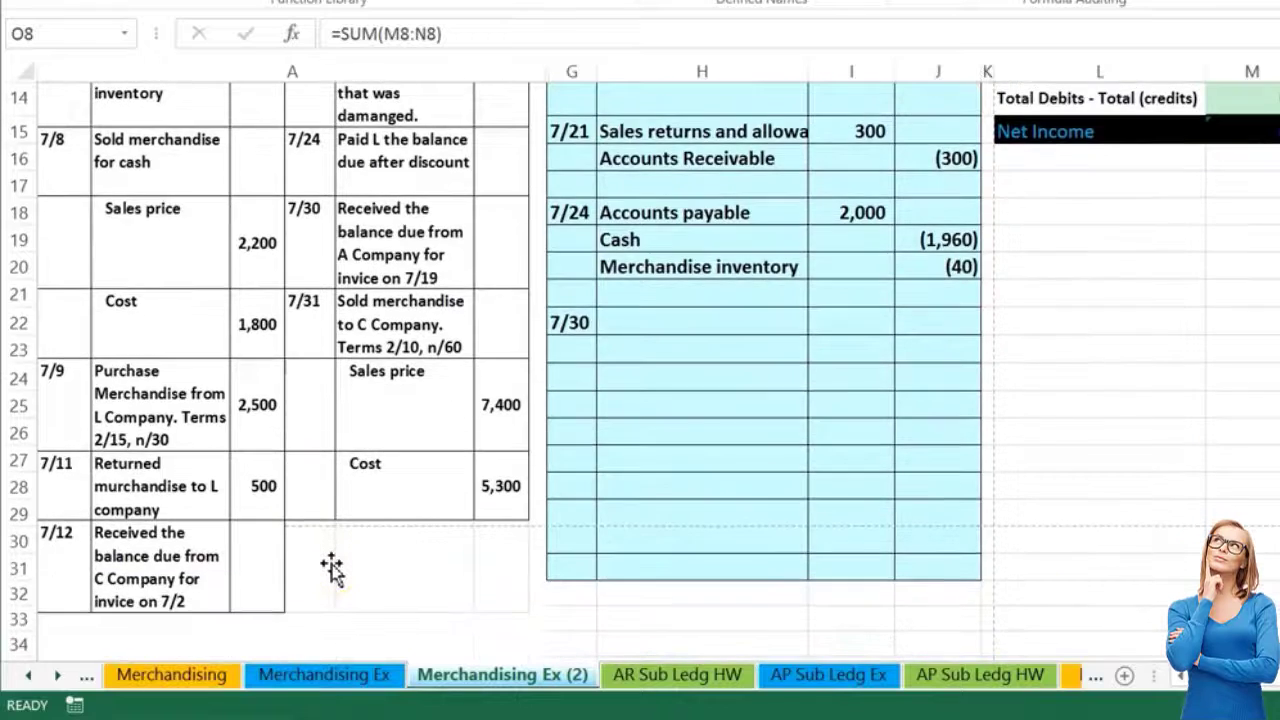
scroll(329, 566, up, 2)
scroll(329, 566, up, 2)
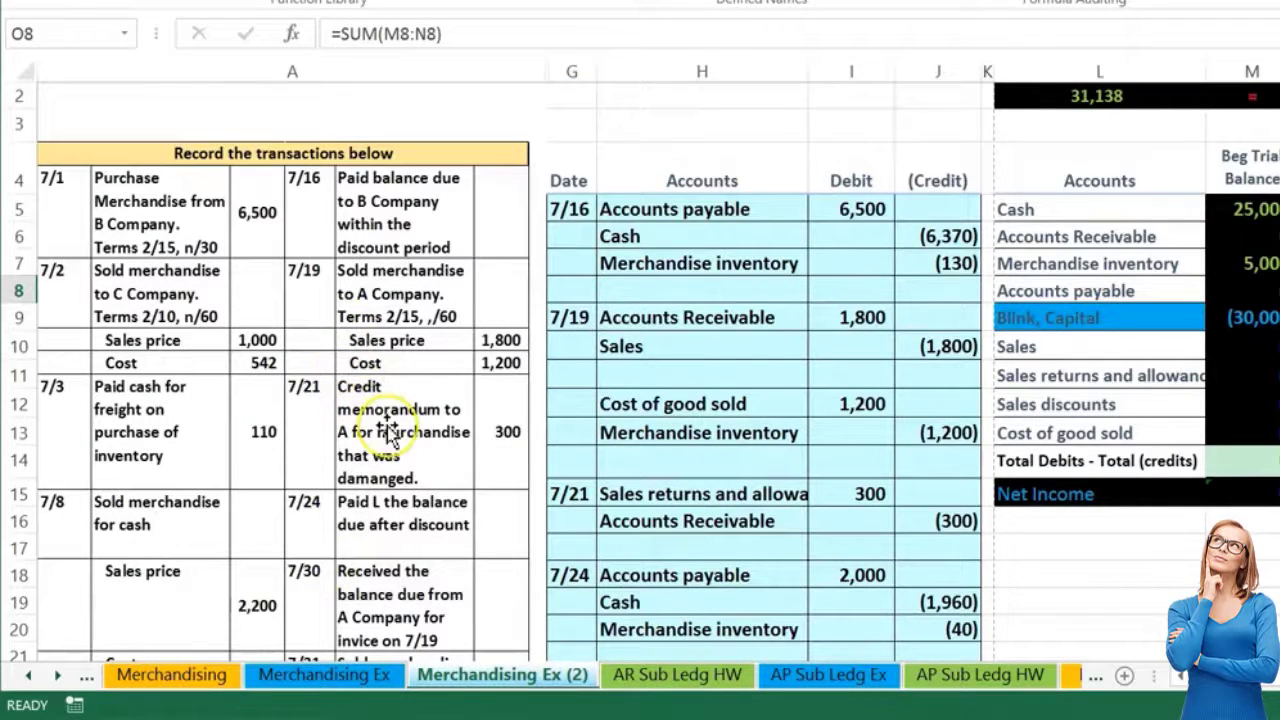
scroll(388, 430, down, 1)
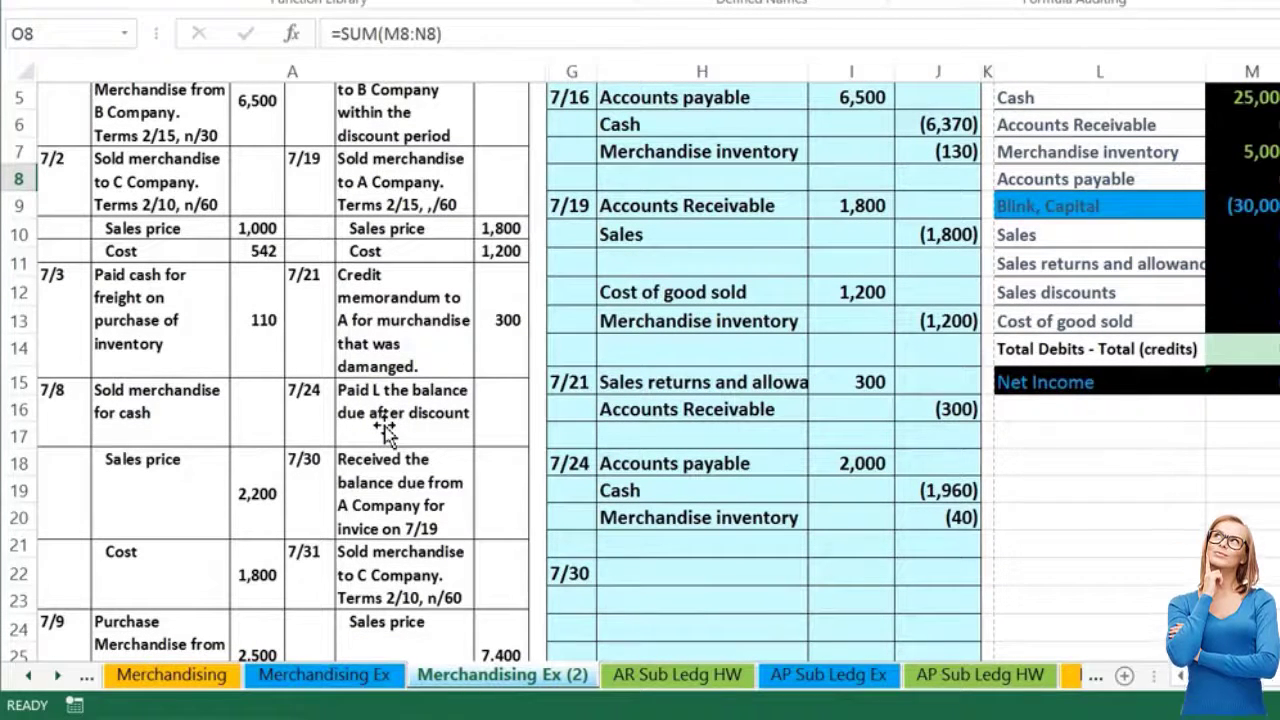
scroll(388, 430, up, 1)
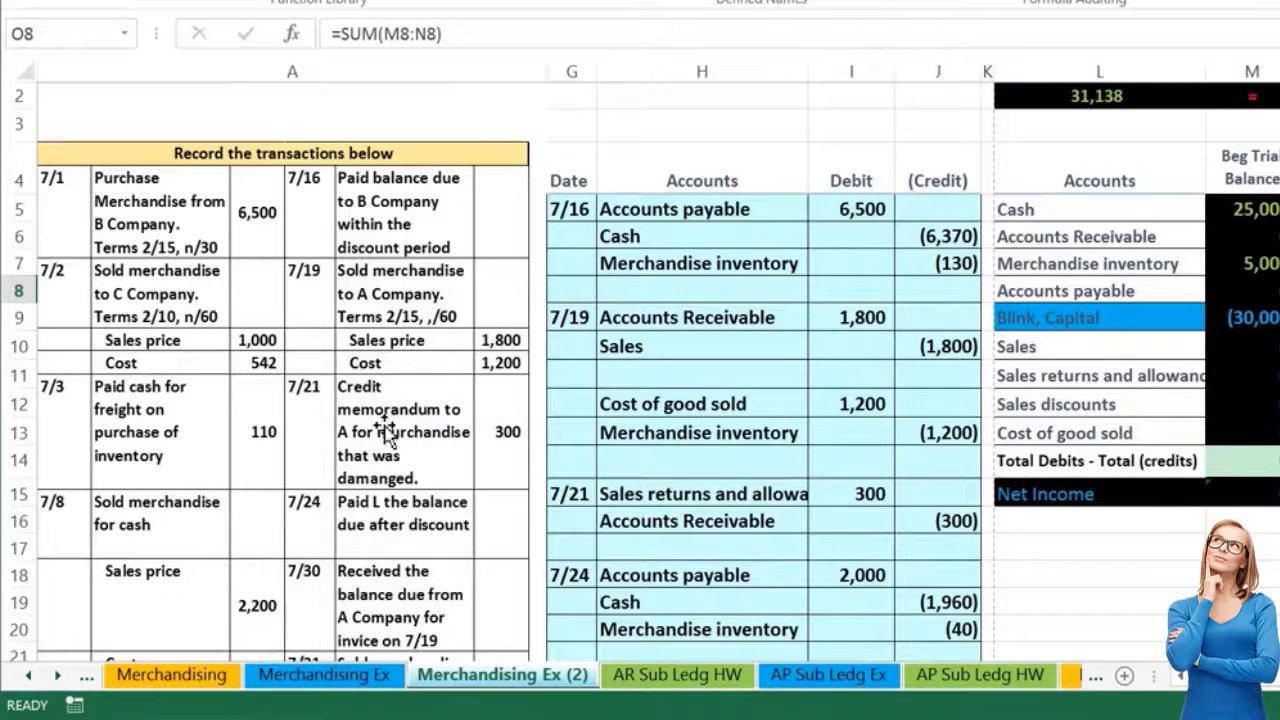
scroll(422, 345, down, 1)
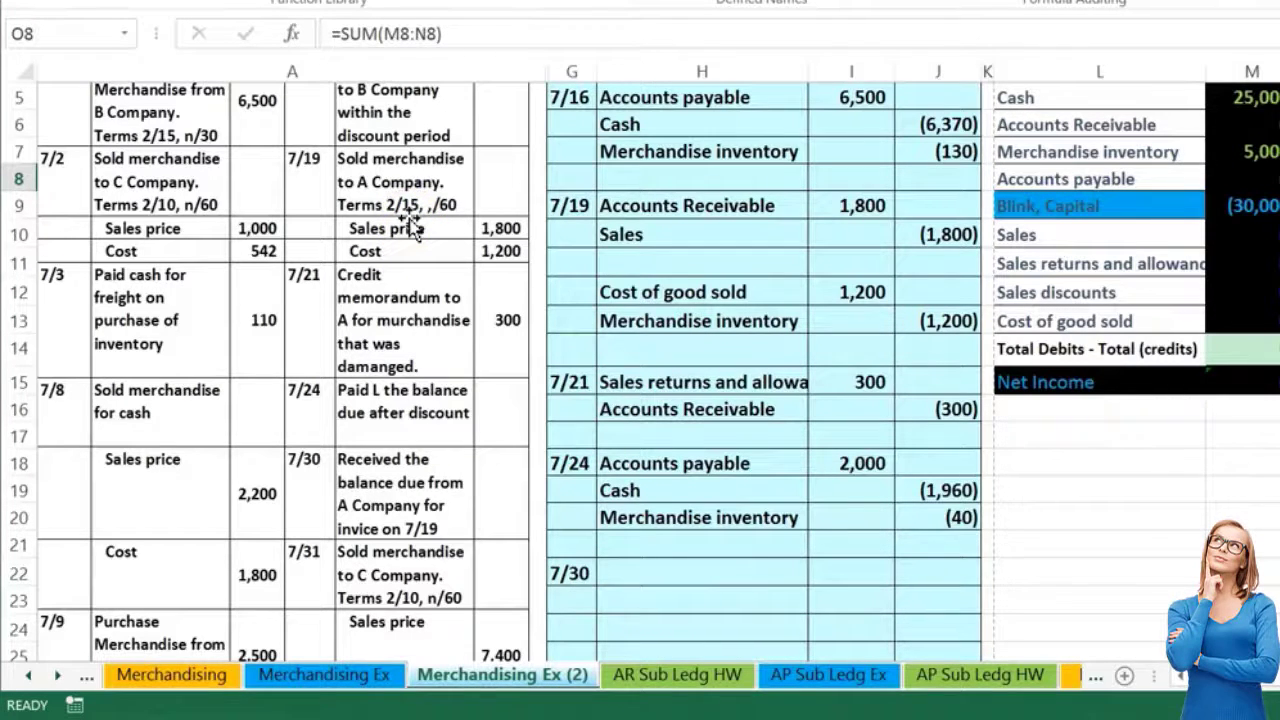
scroll(414, 285, down, 1)
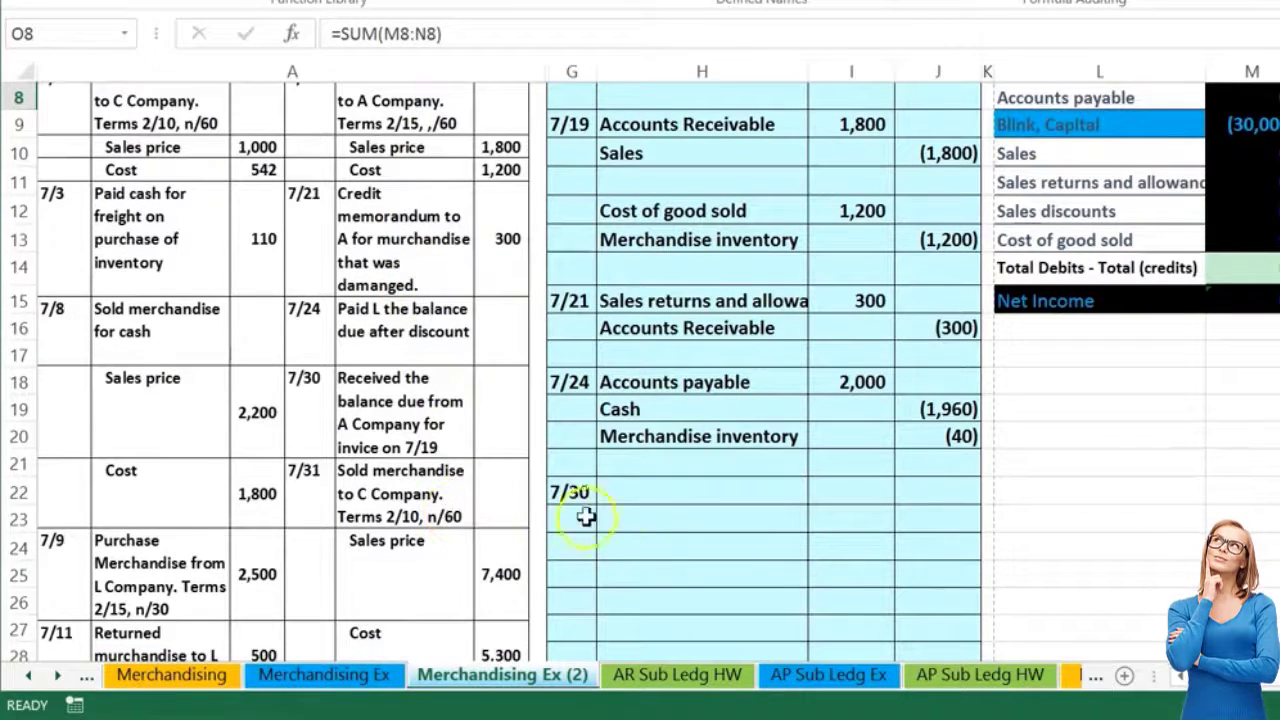
Step: Copy the Cash account name from the trial balance into H22 of the 7/30 journal entry, pasting values only
click(648, 494)
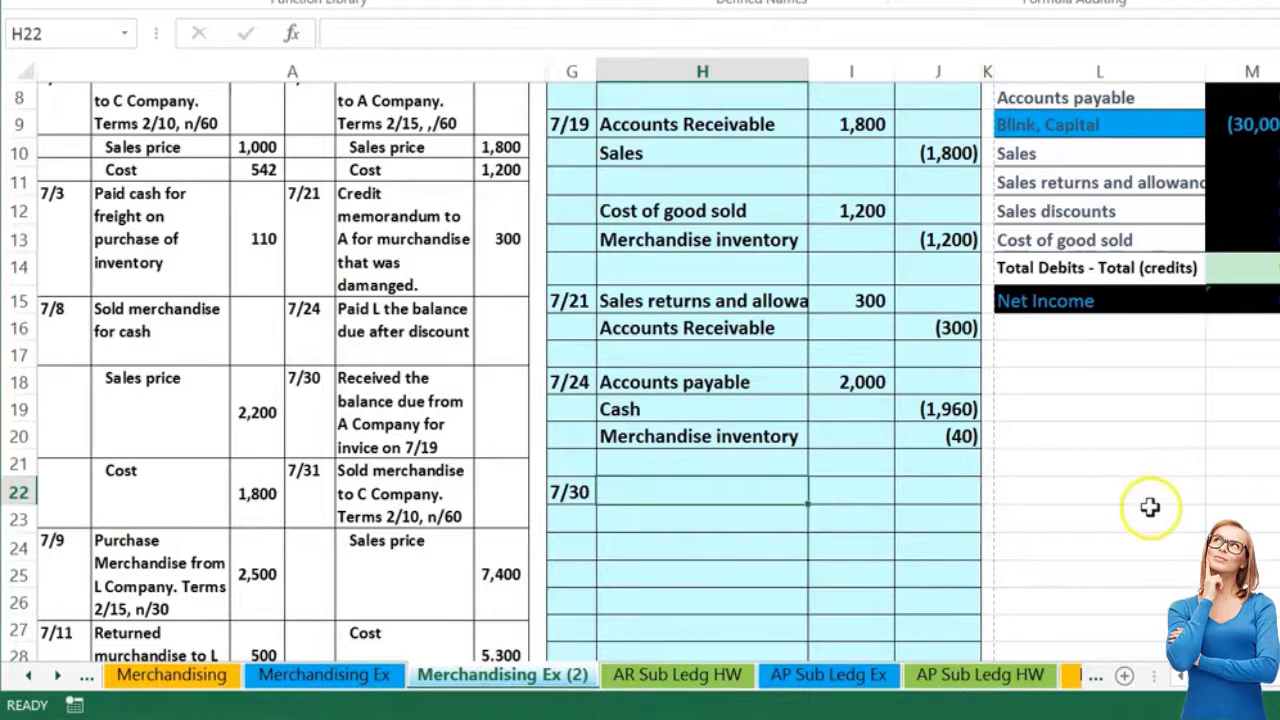
scroll(1150, 497, up, 1)
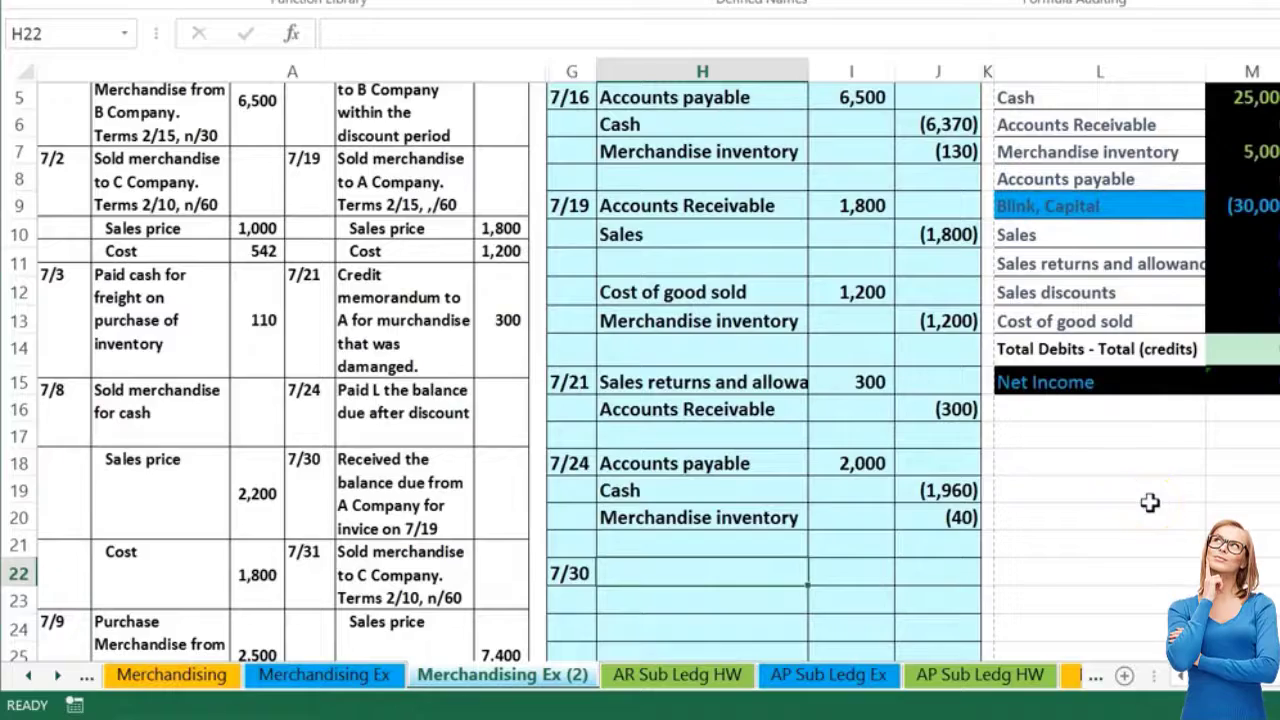
scroll(1150, 502, down, 1)
scroll(1150, 502, up, 2)
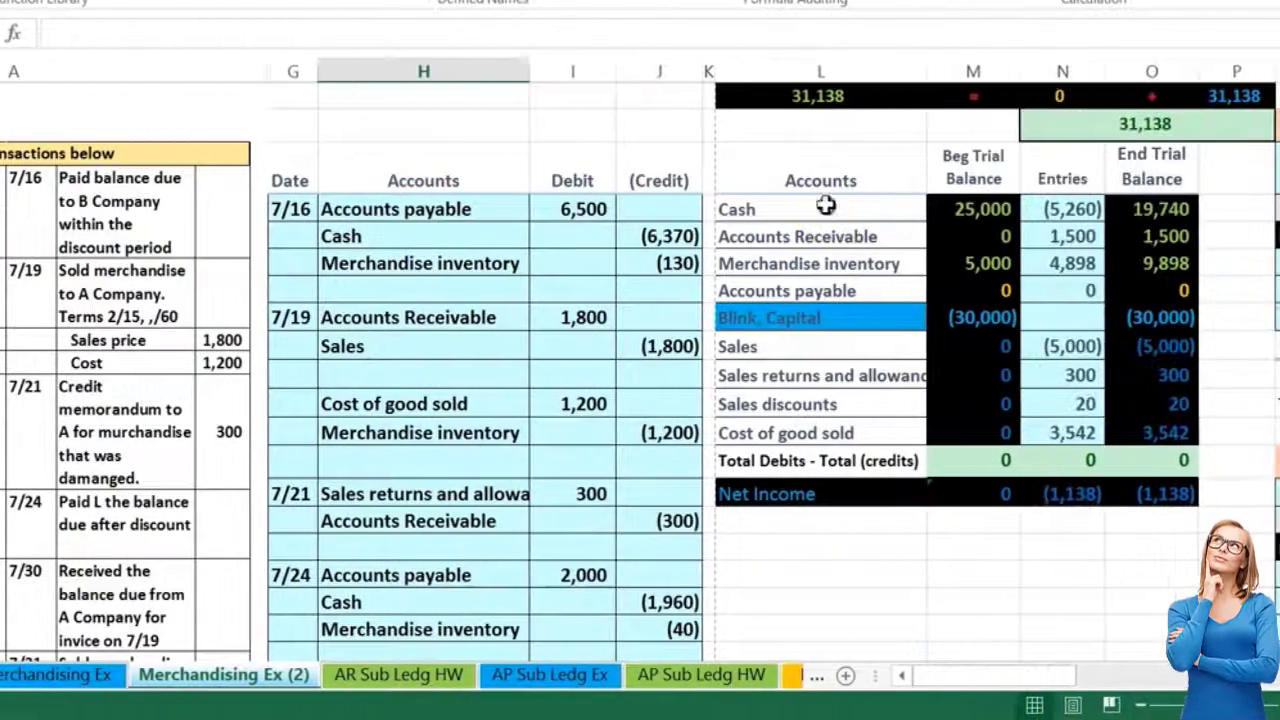
drag(880, 209, 1240, 209)
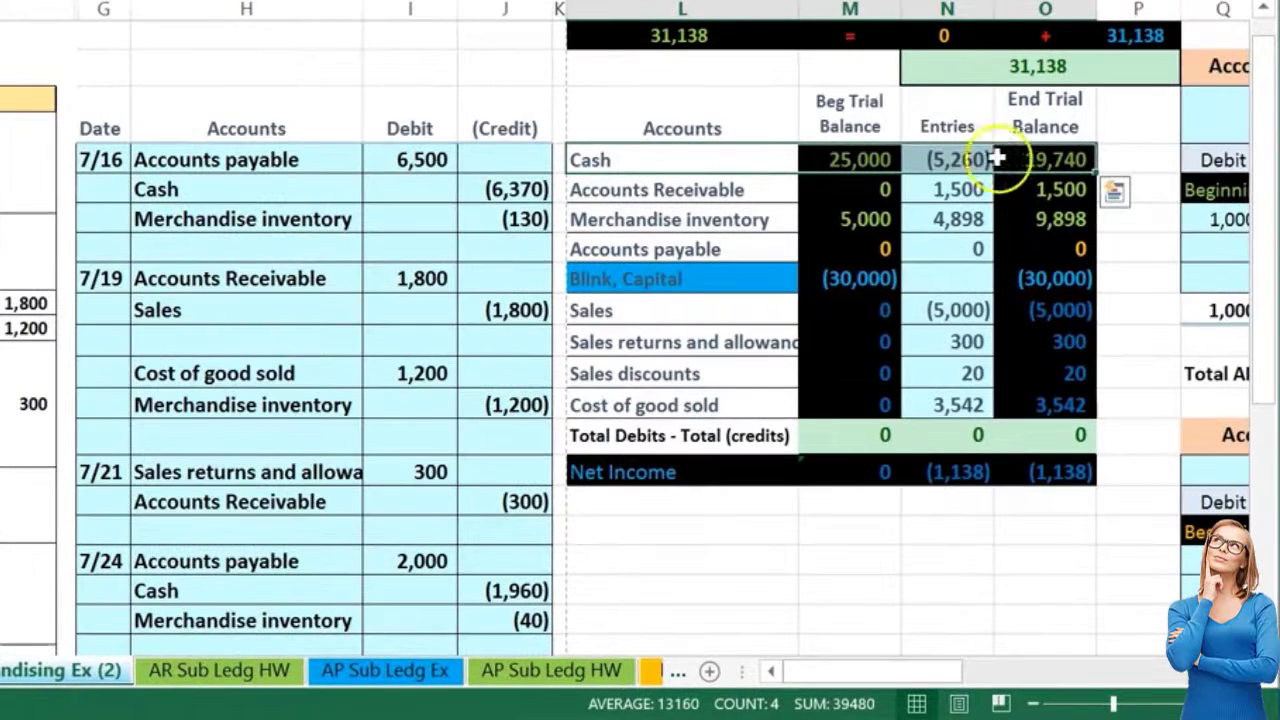
click(641, 161)
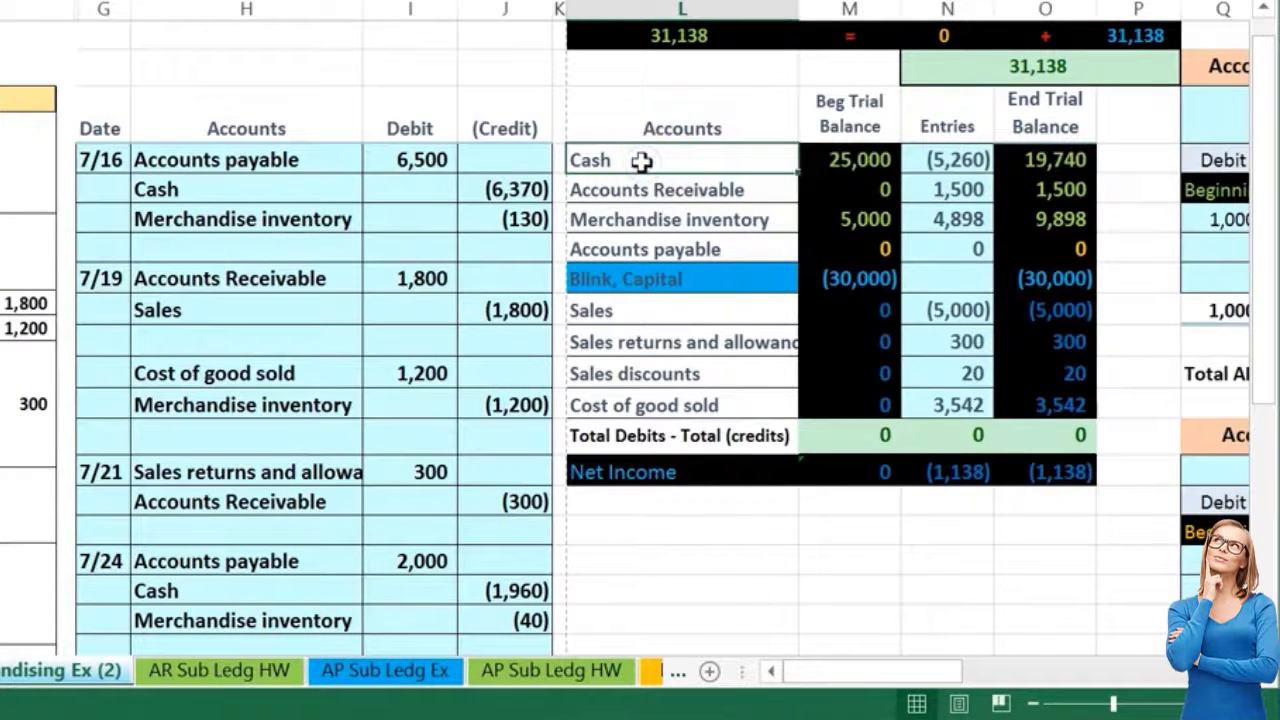
right_click(641, 161)
click(679, 202)
scroll(262, 482, down, 1)
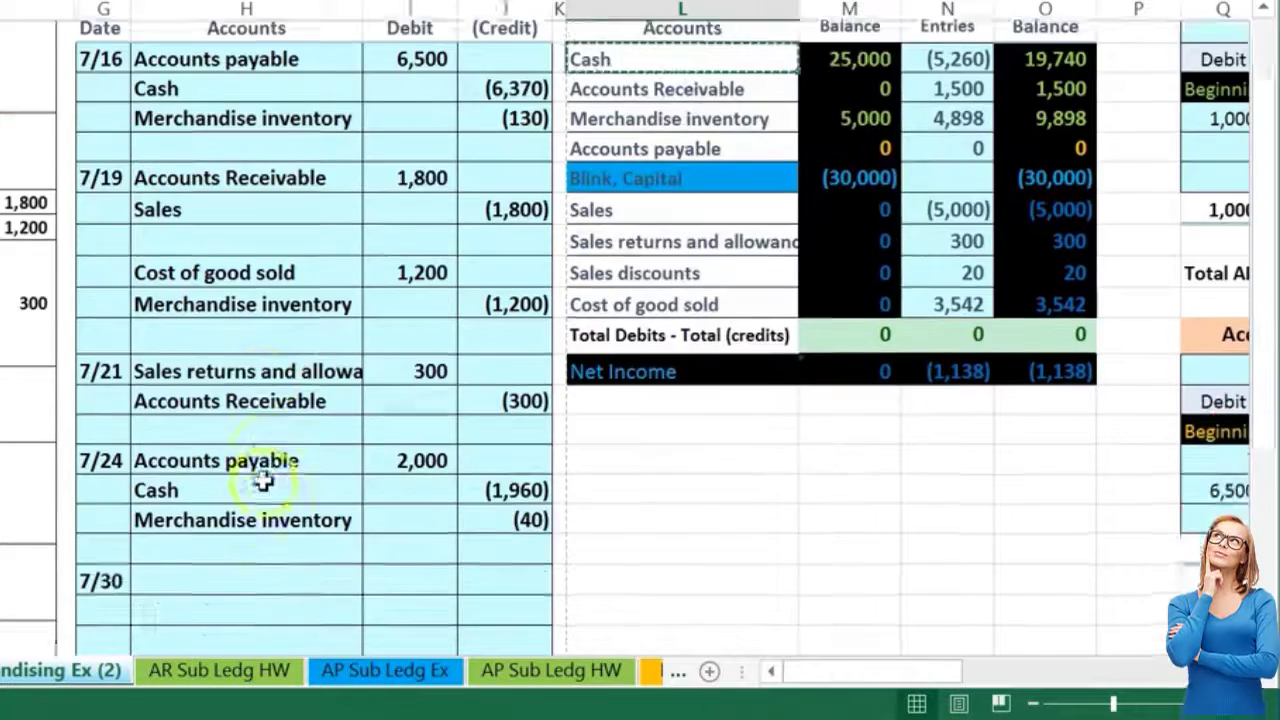
scroll(446, 600, down, 1)
click(1034, 704)
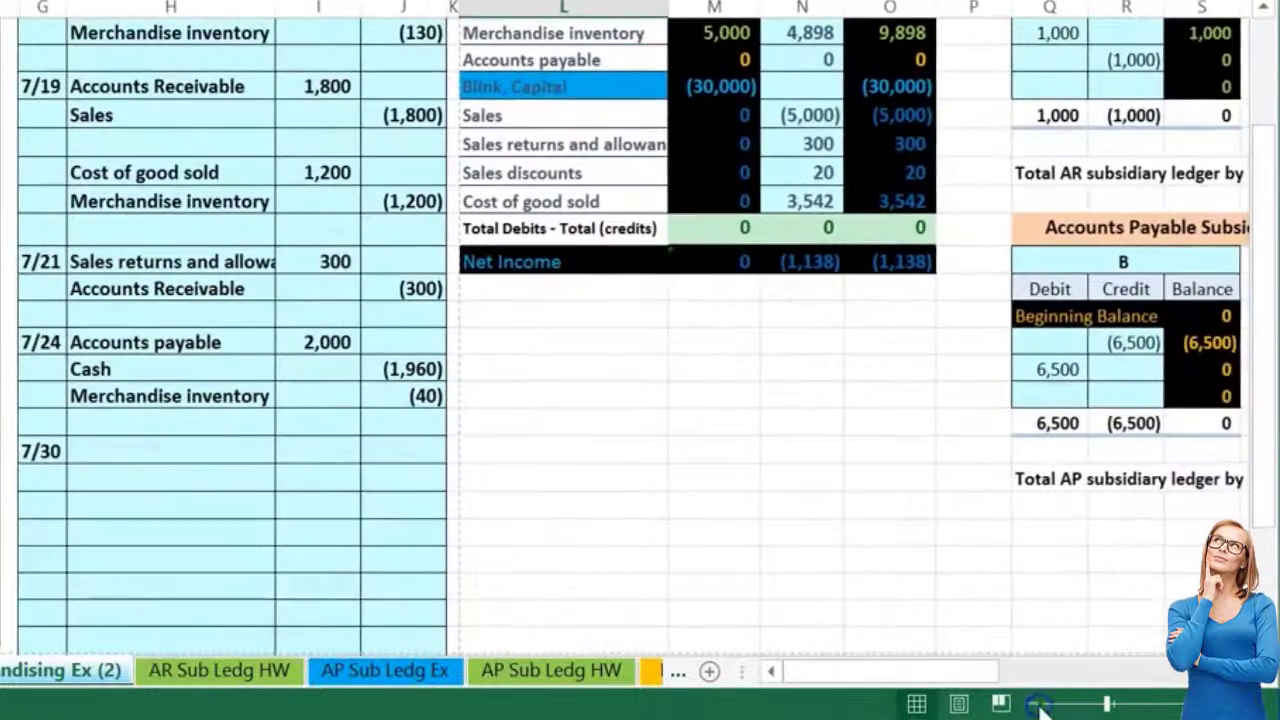
click(1034, 704)
click(35, 416)
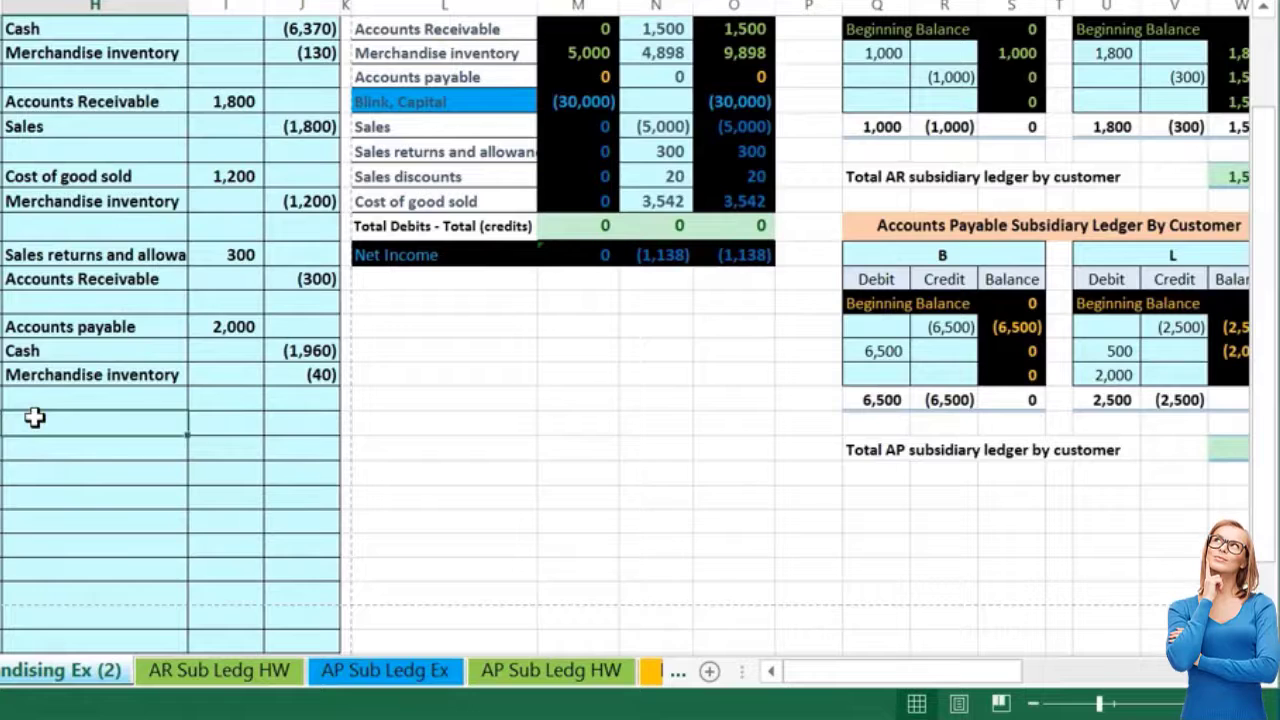
right_click(35, 416)
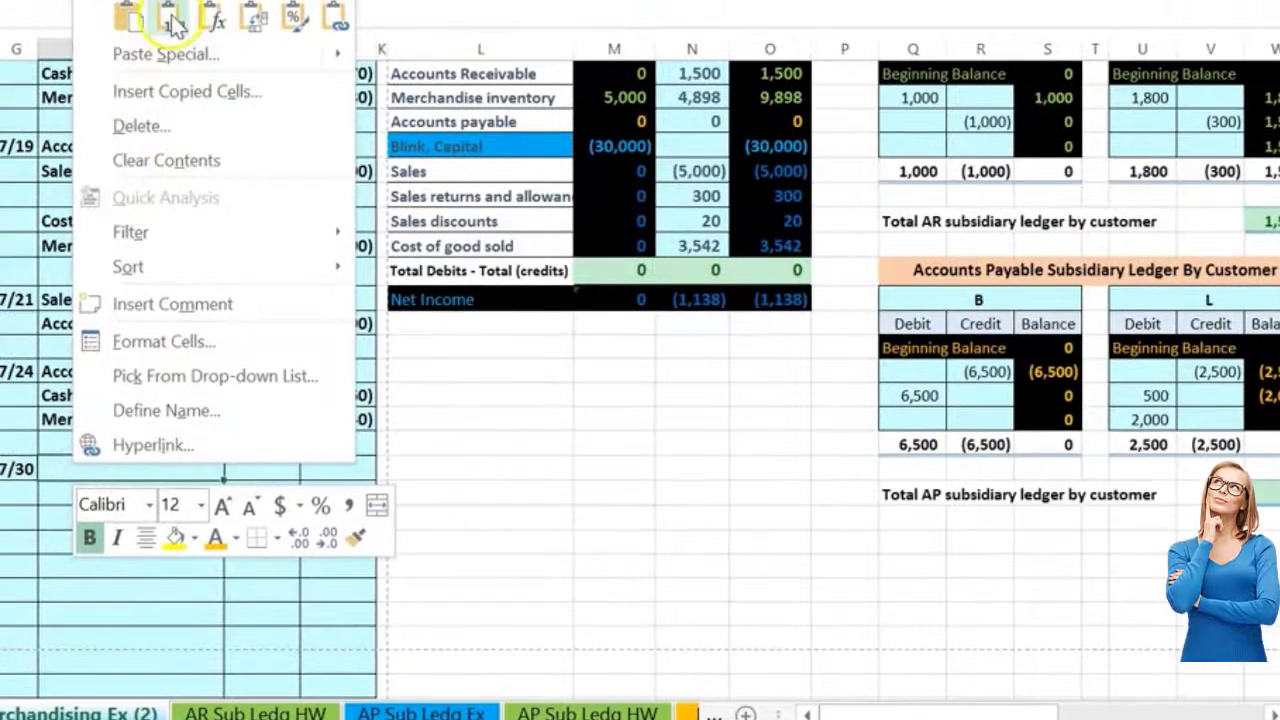
click(134, 0)
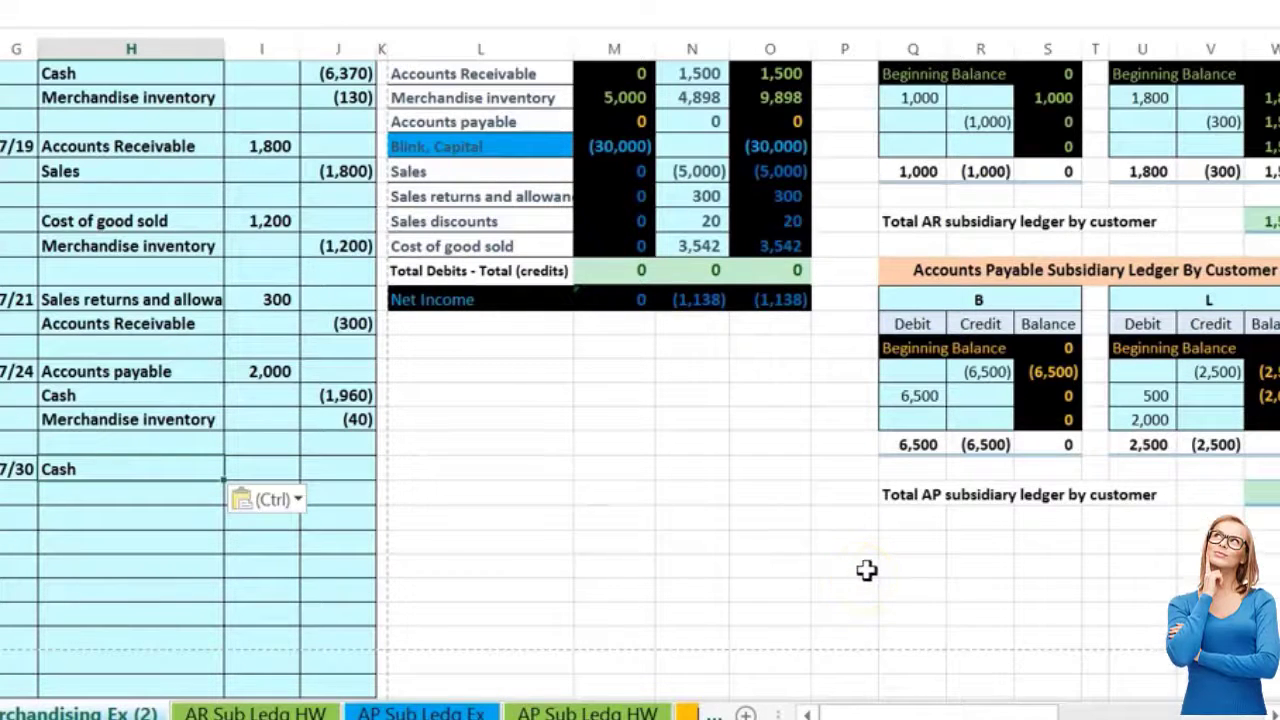
Step: Review A's accounts receivable subsidiary ledger, checking the 7/19 sale debit and the 7/21 credit that make up the amount owed
scroll(866, 570, up, 2)
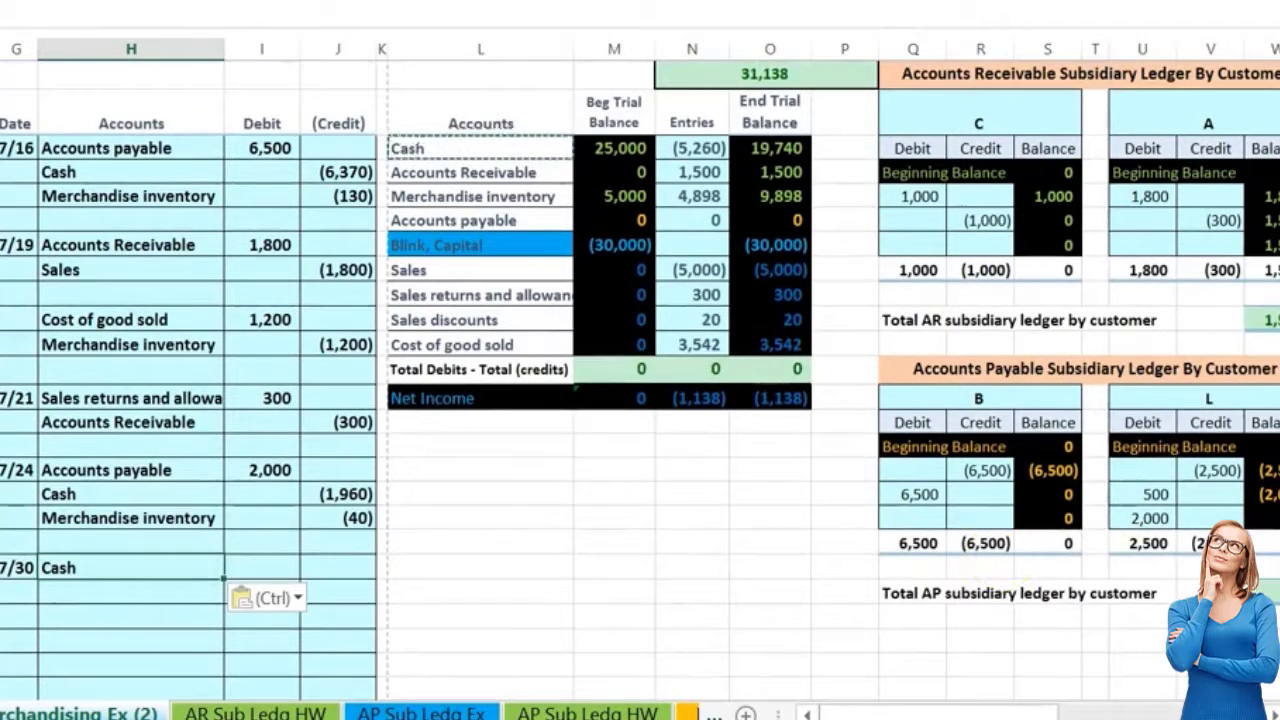
drag(1035, 712, 1090, 712)
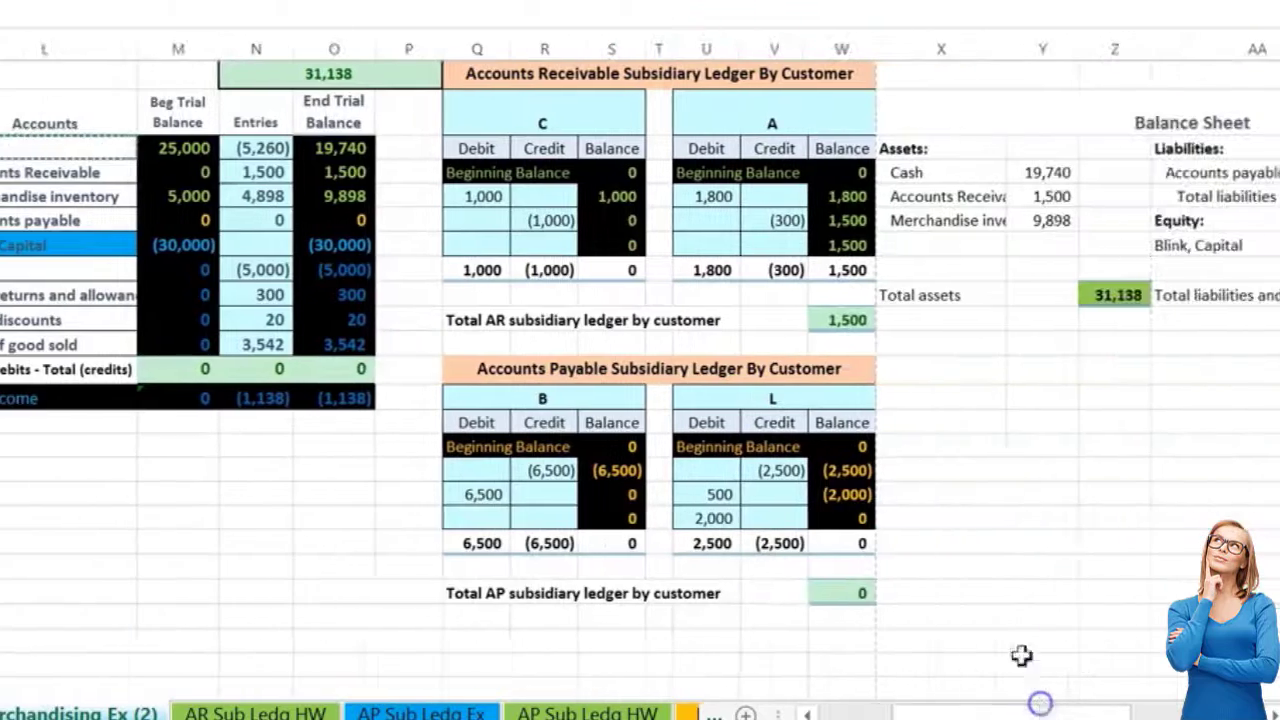
click(830, 342)
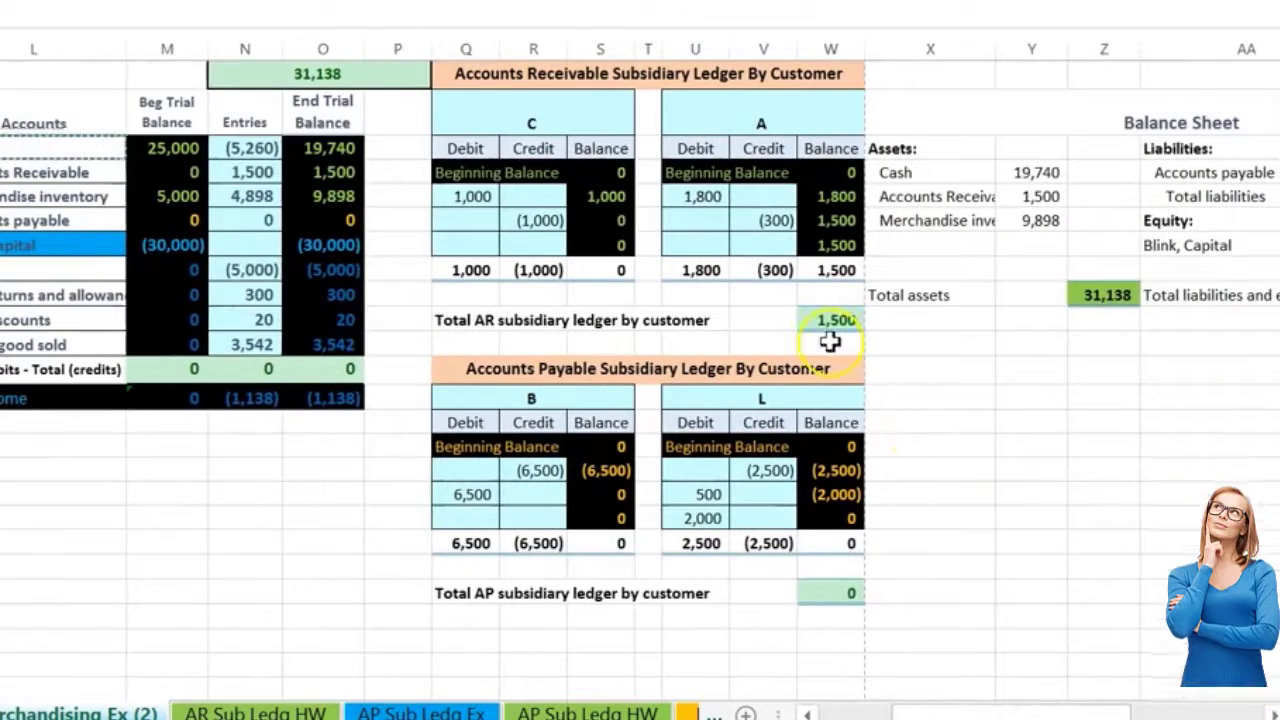
click(710, 198)
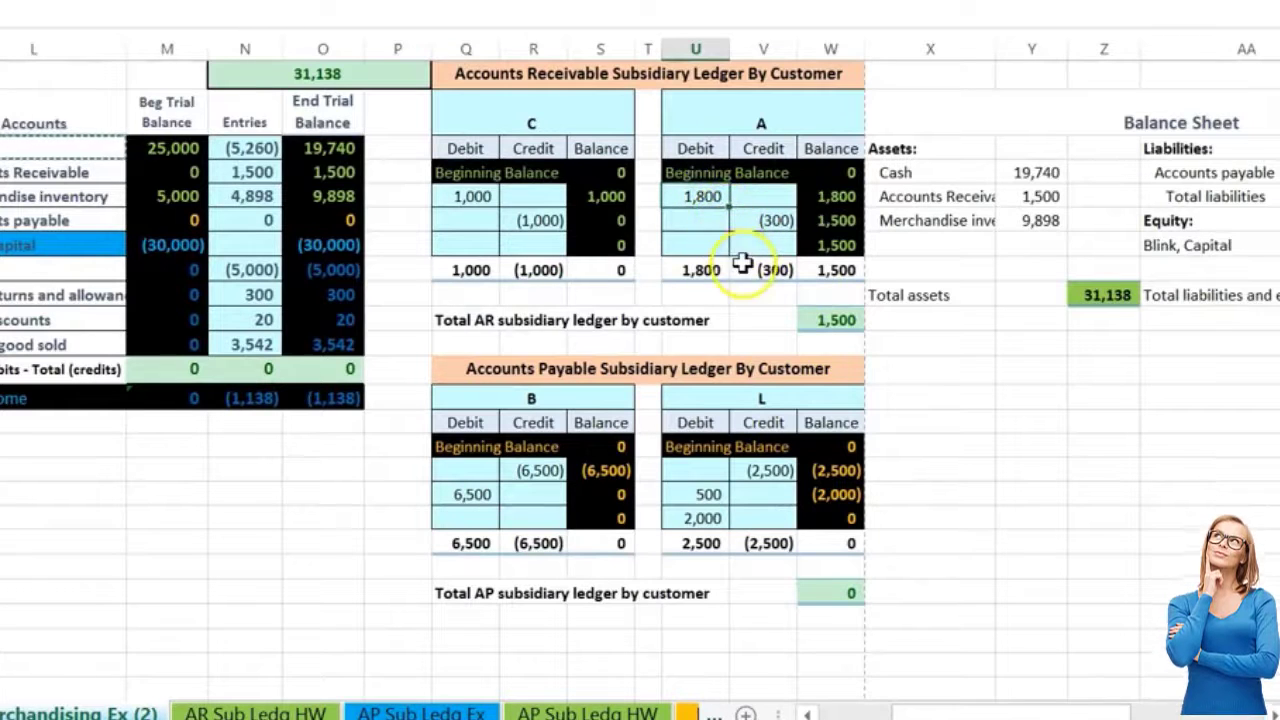
click(752, 222)
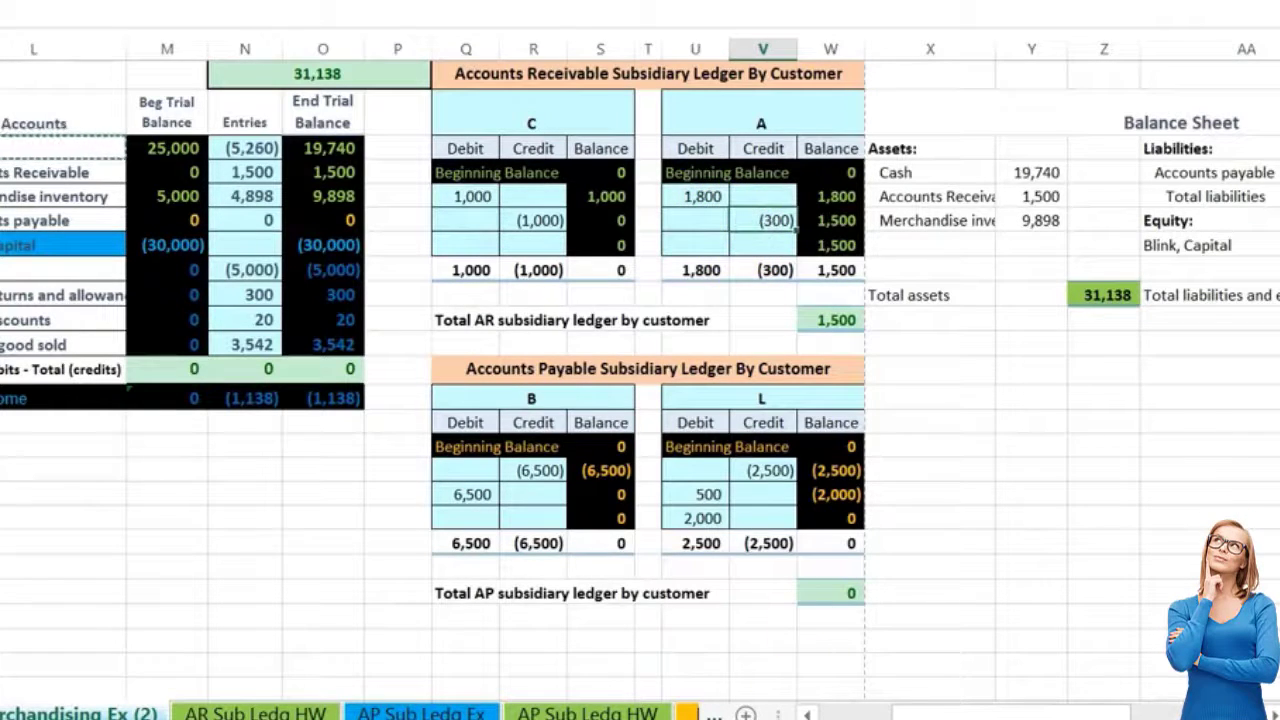
Step: Switch to Calculator, multiply 1500 by 0.02 for the sales discount, and subtract 1500 from the result
key(alt+Tab)
click(440, 56)
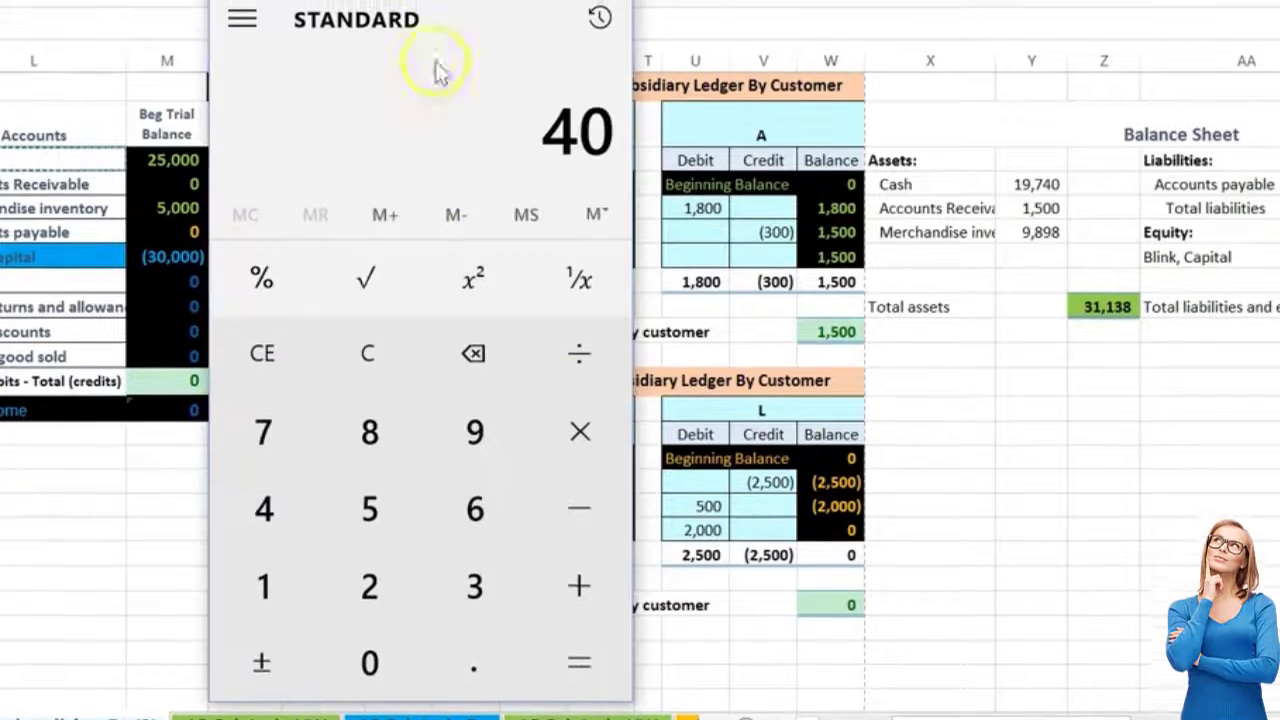
drag(406, 14, 280, 2)
click(262, 338)
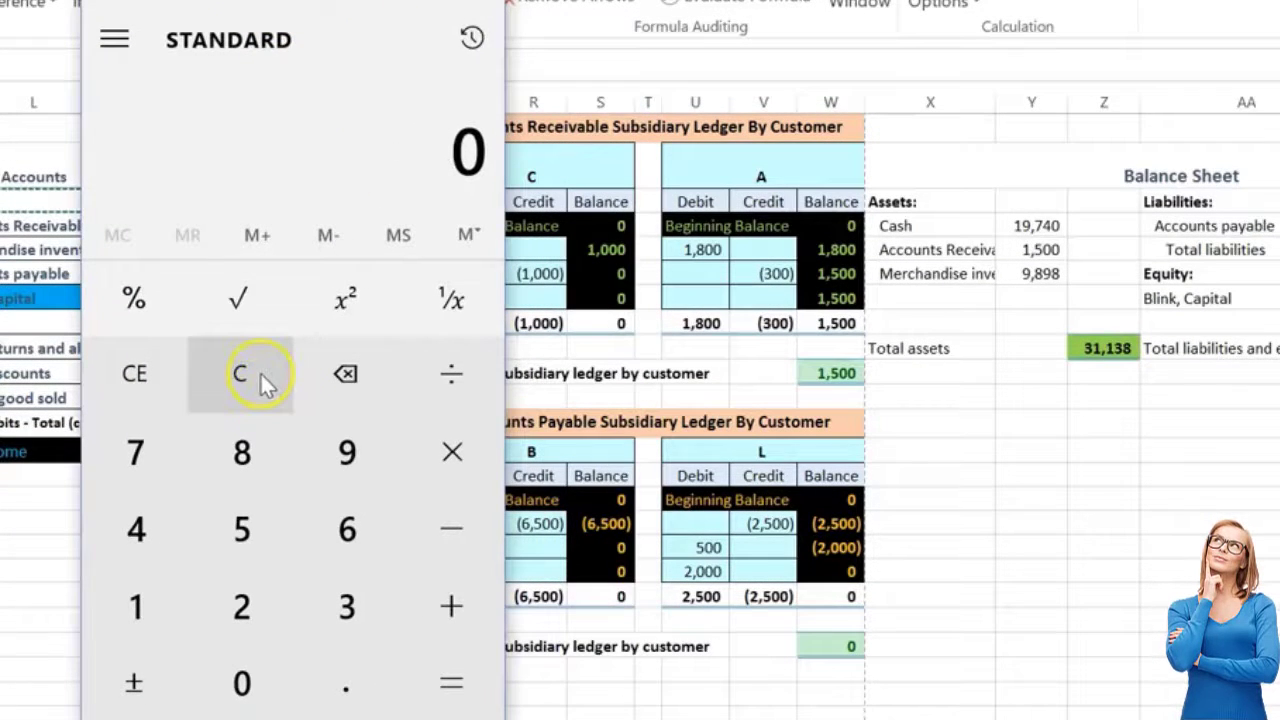
text(1500*0.02)
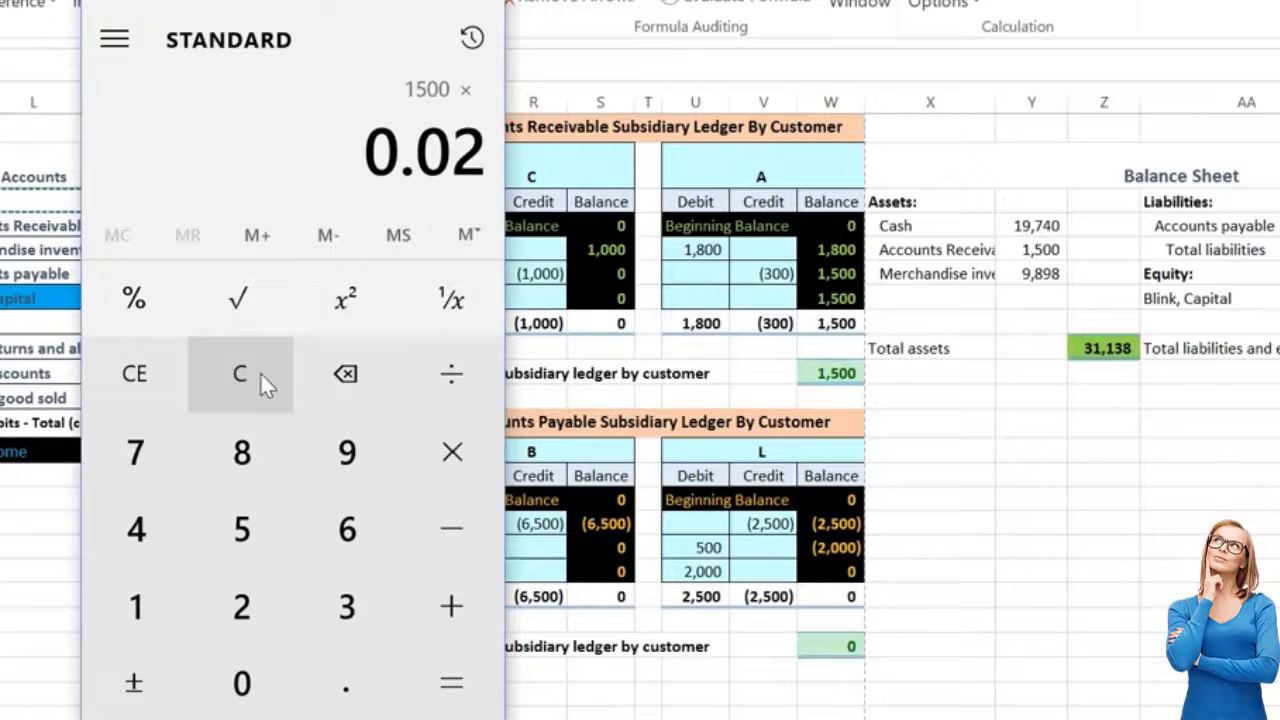
key(Return)
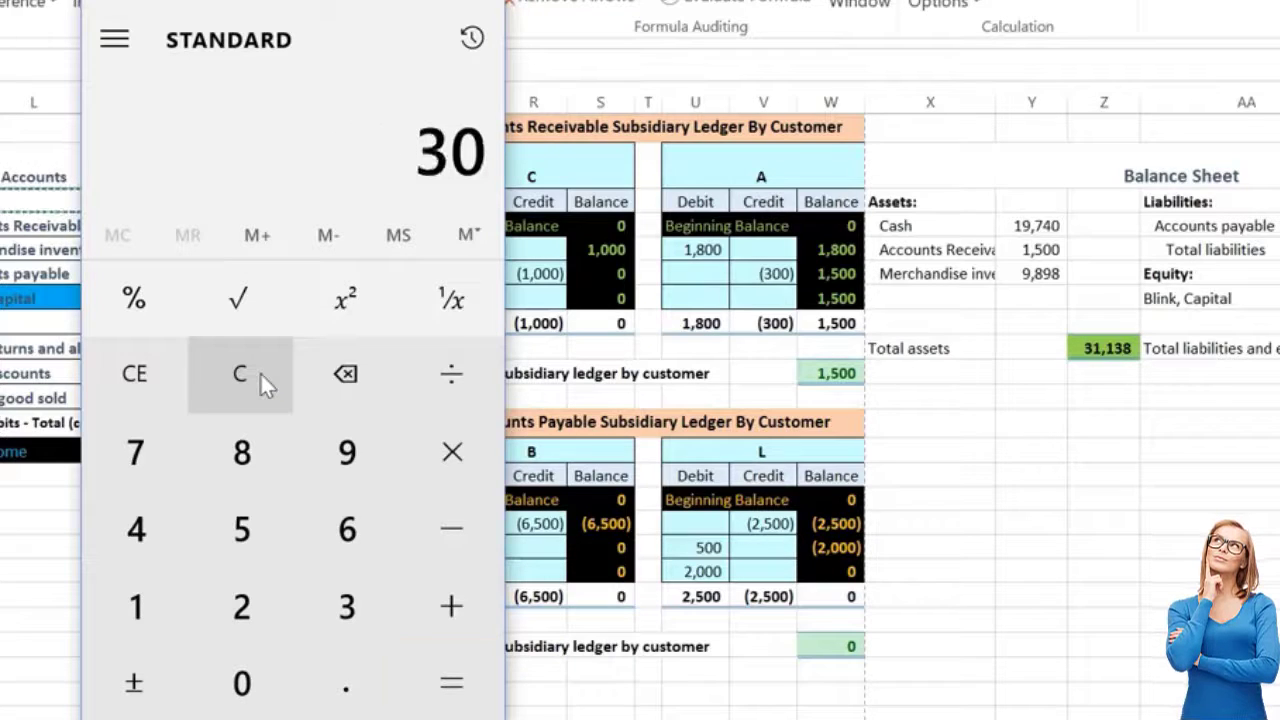
text(-1500)
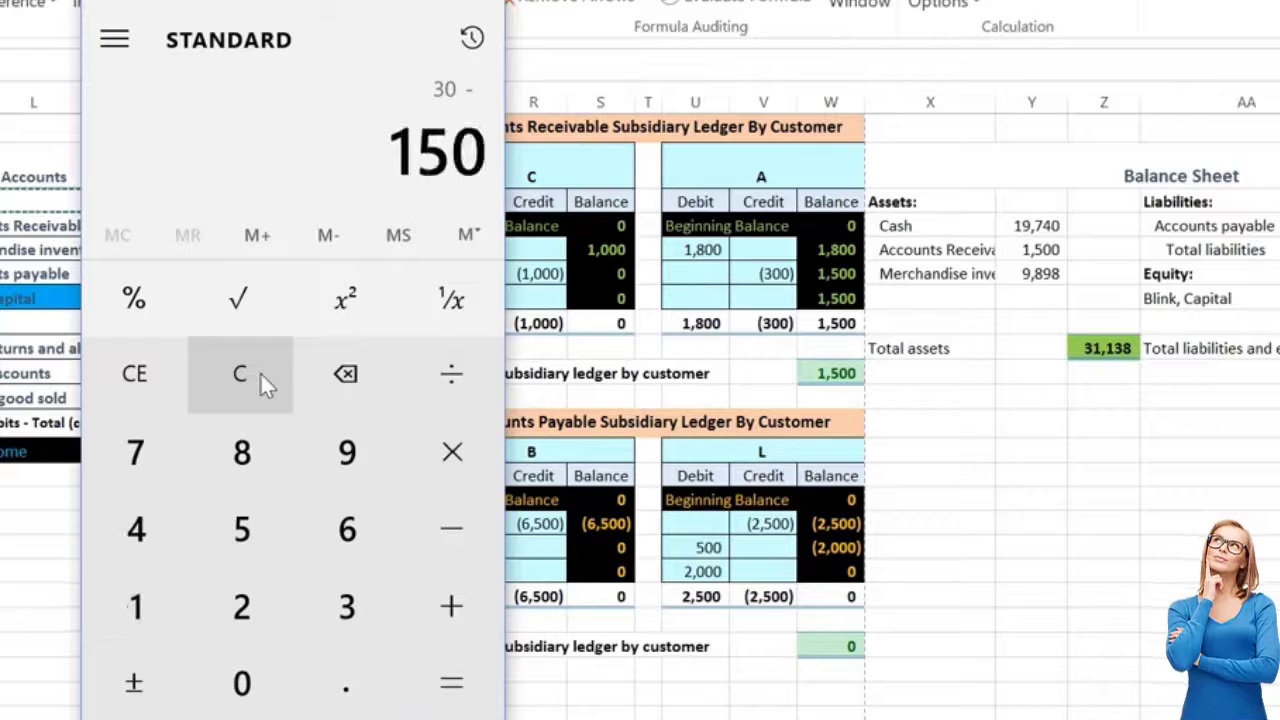
key(Return)
Step: Clear the calculator and multiply 1500 by .98 to work out the discounted cash receipt
click(320, 368)
click(243, 371)
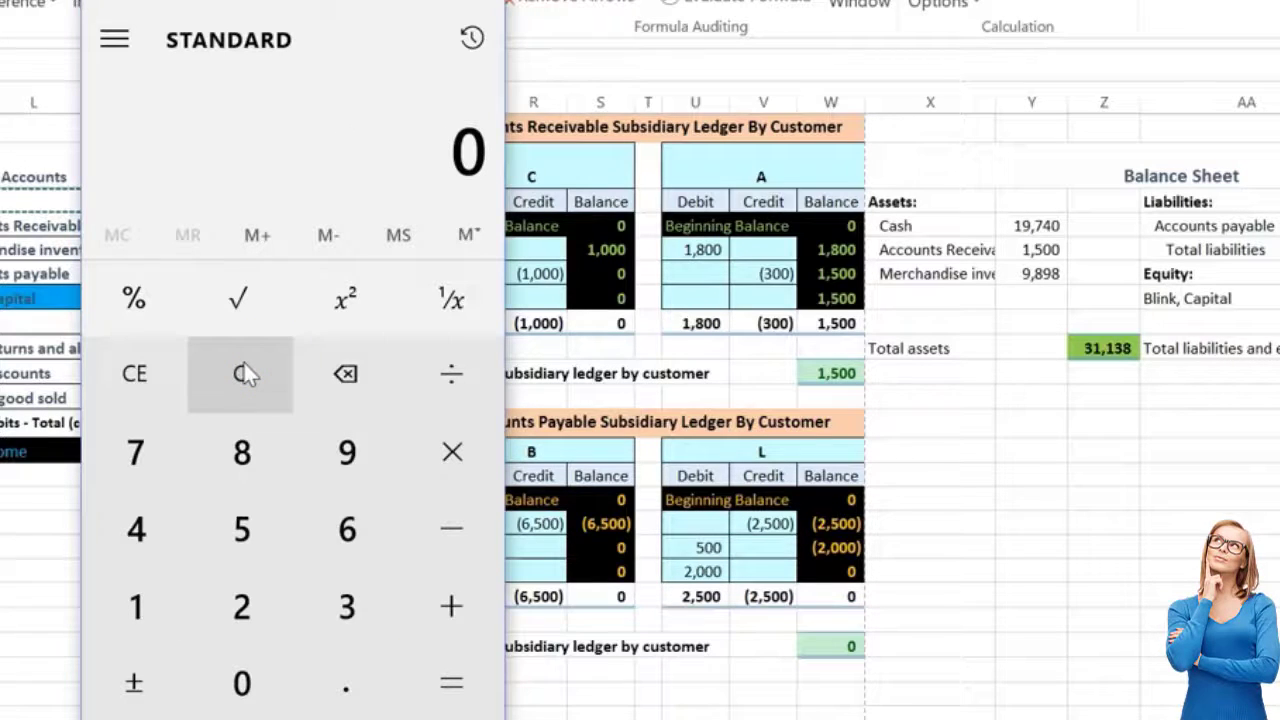
text(1500)
text(*)
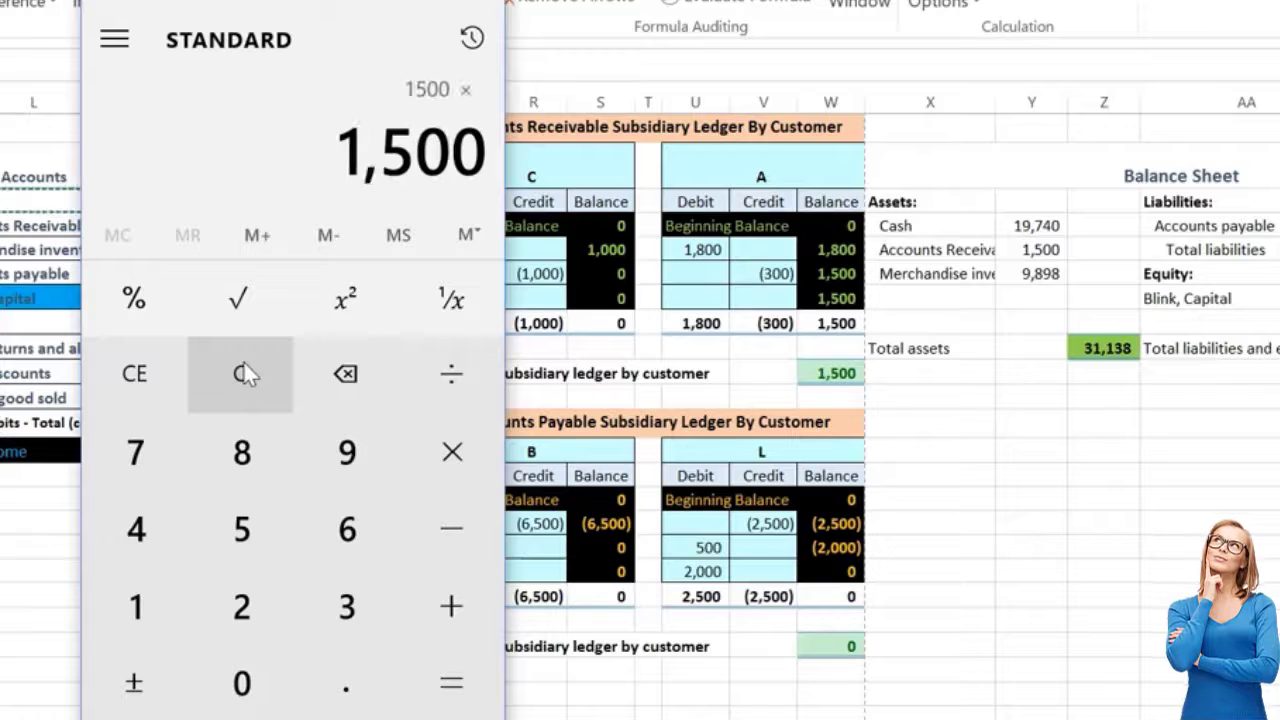
text(.98)
key(Return)
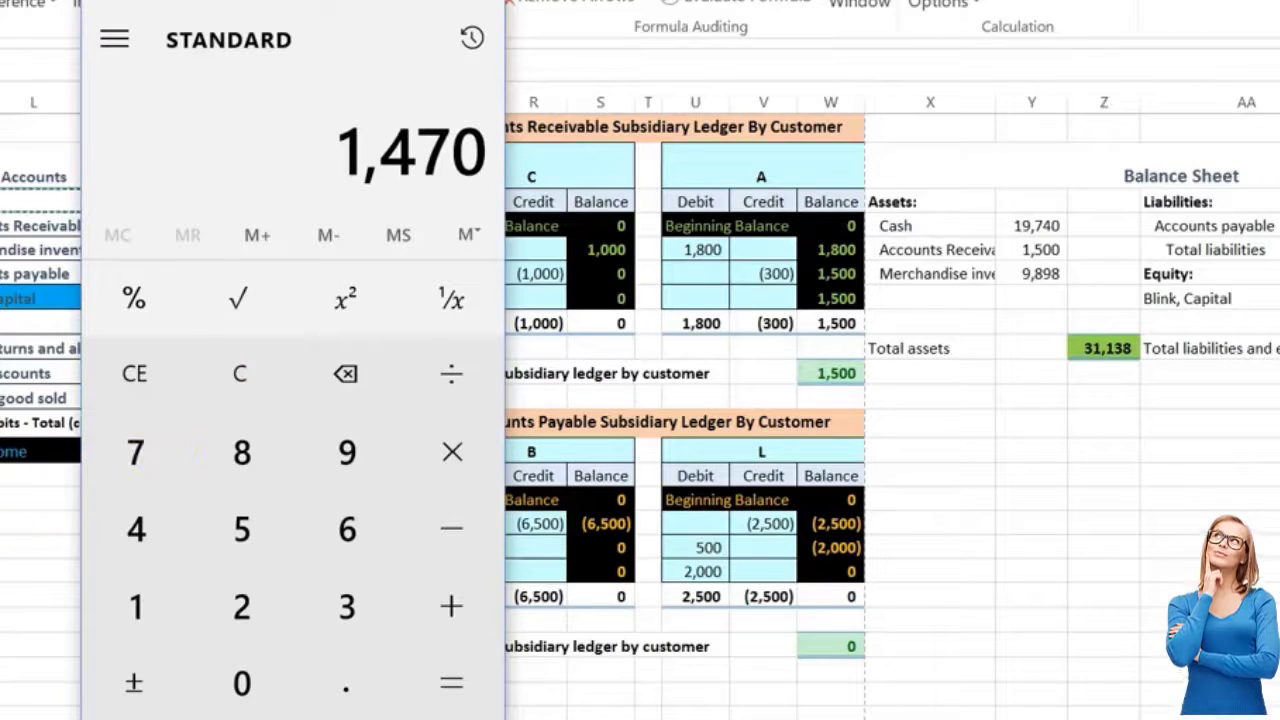
Step: Return to the Excel worksheet and enter =1500*.98 as the Cash debit in I22 of the 7/30 entry
key(alt+Tab)
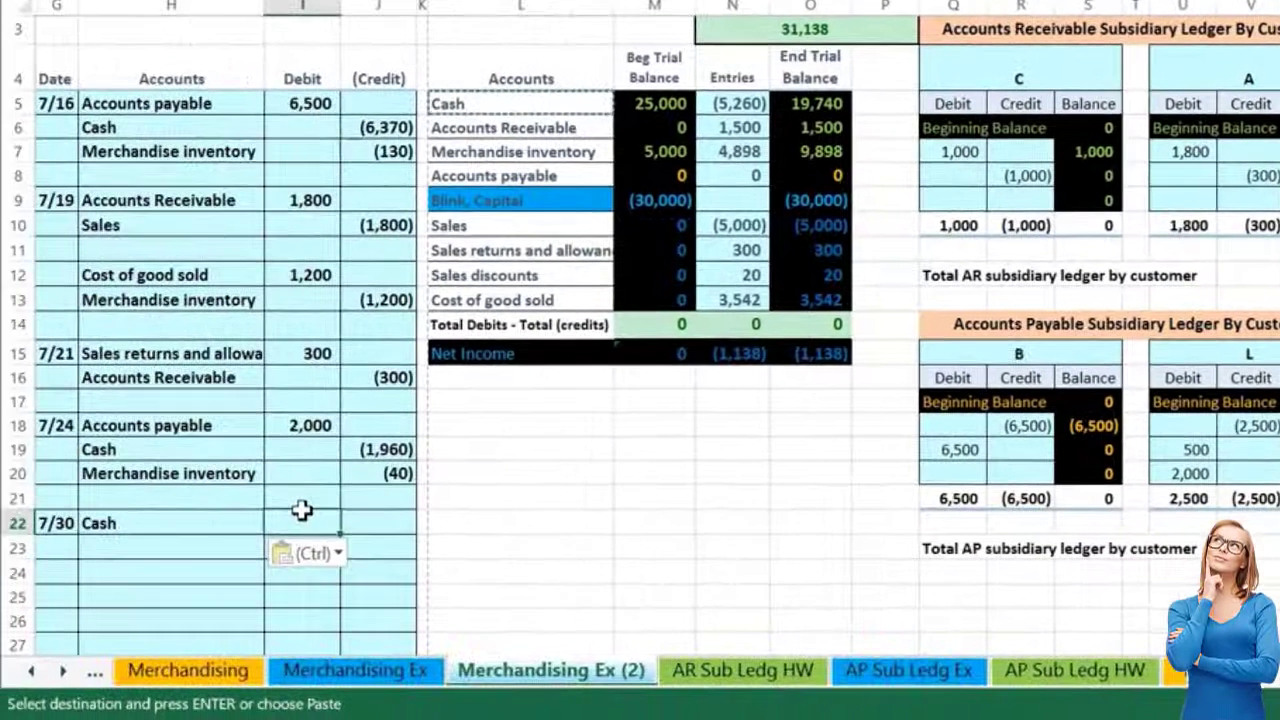
text(=15)
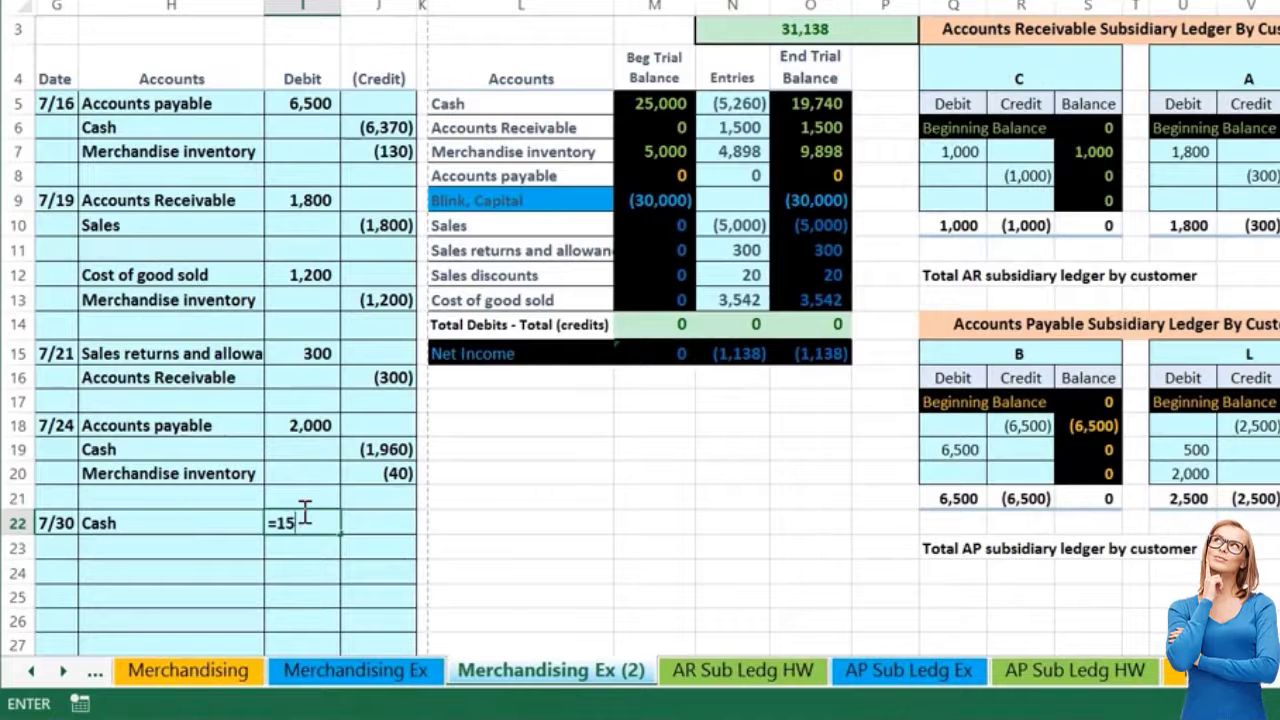
text(00*.98)
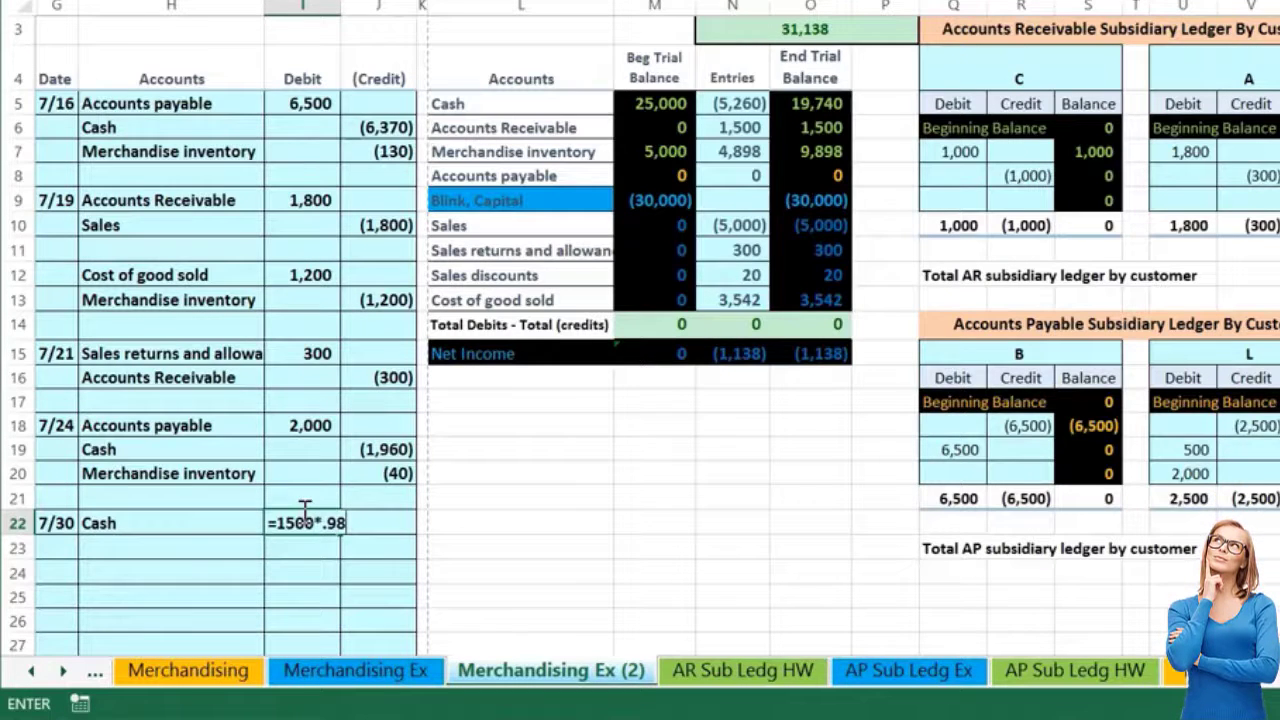
key(Return)
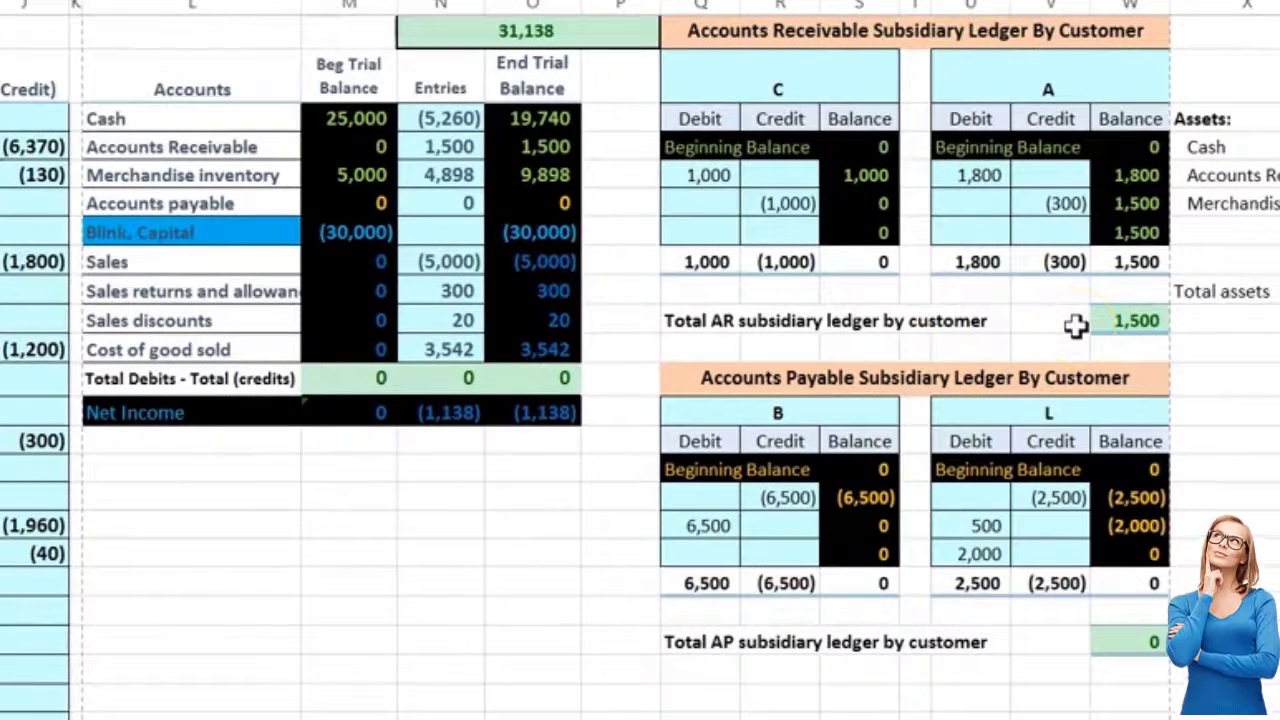
Step: Copy the Accounts Receivable name from the trial balance into H23 of the 7/30 entry, pasting values only
click(233, 148)
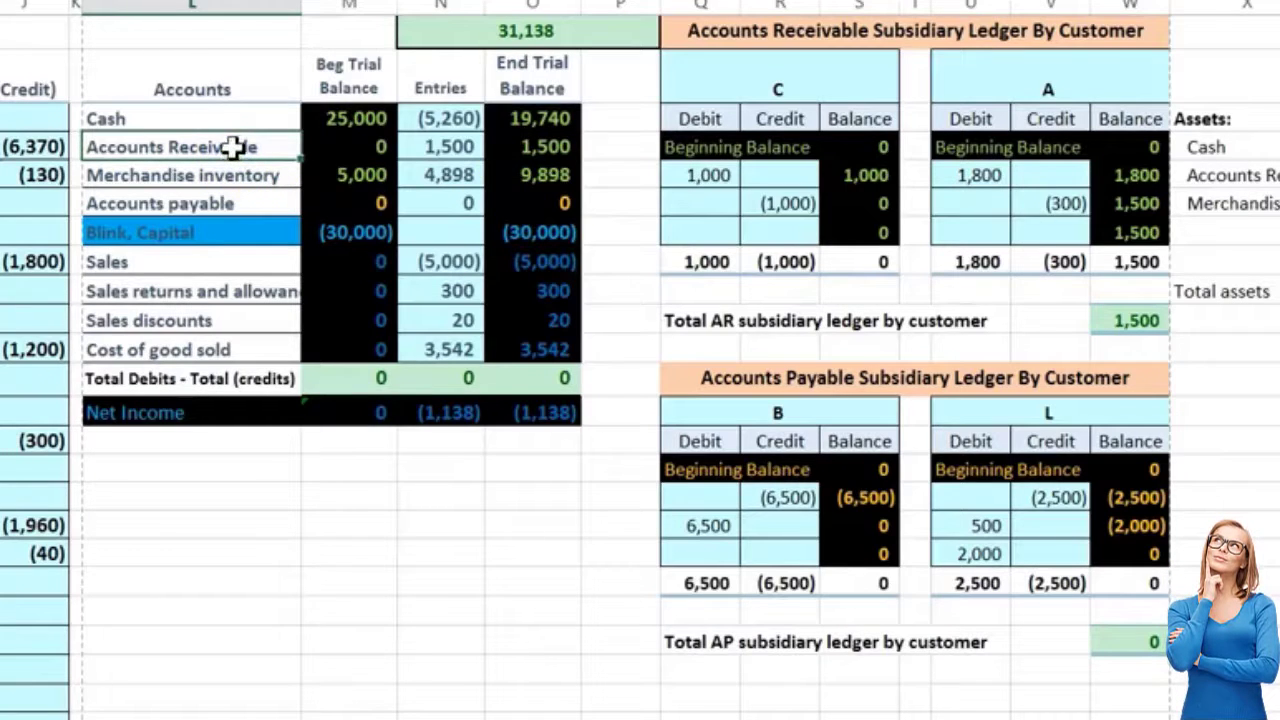
right_click(233, 148)
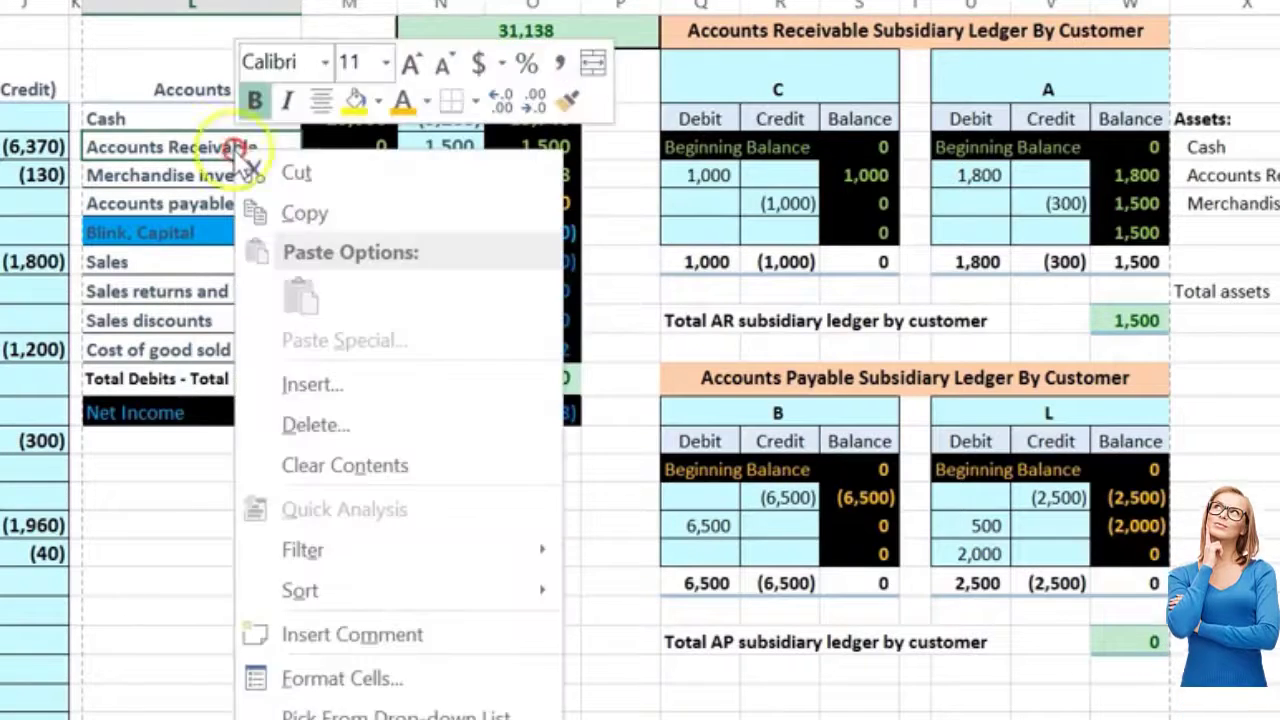
click(270, 212)
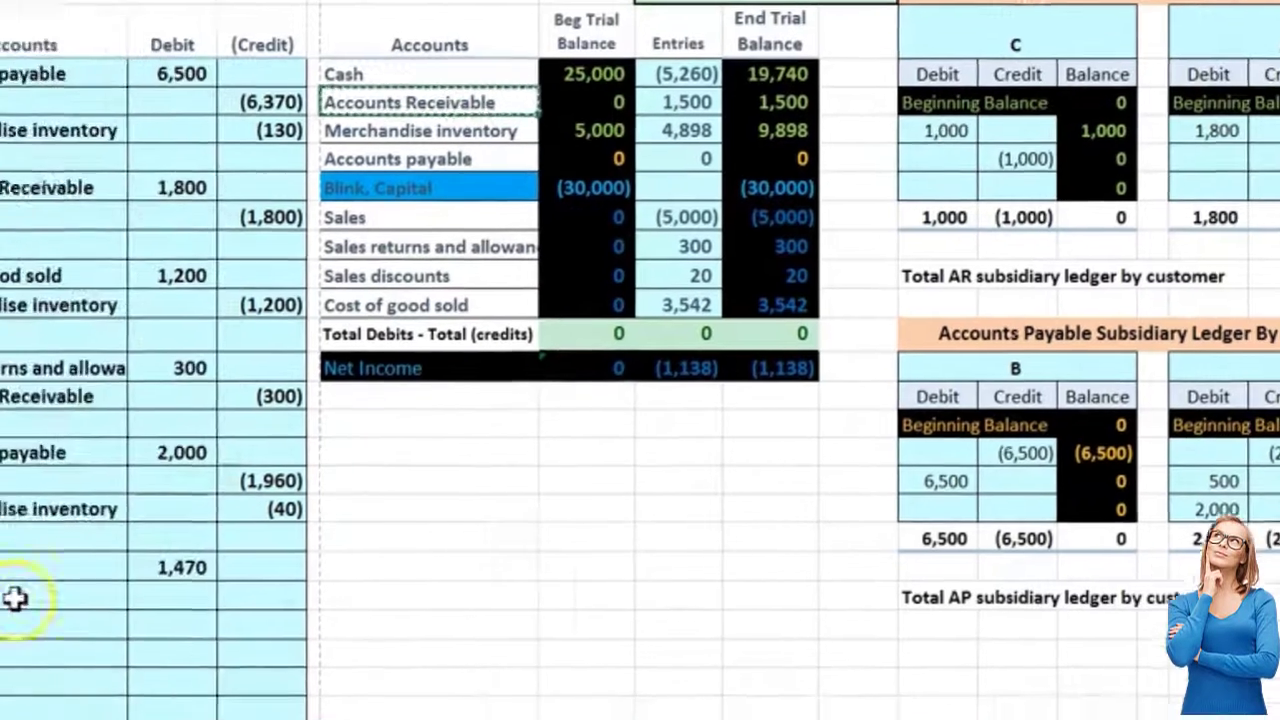
right_click(198, 565)
click(318, 44)
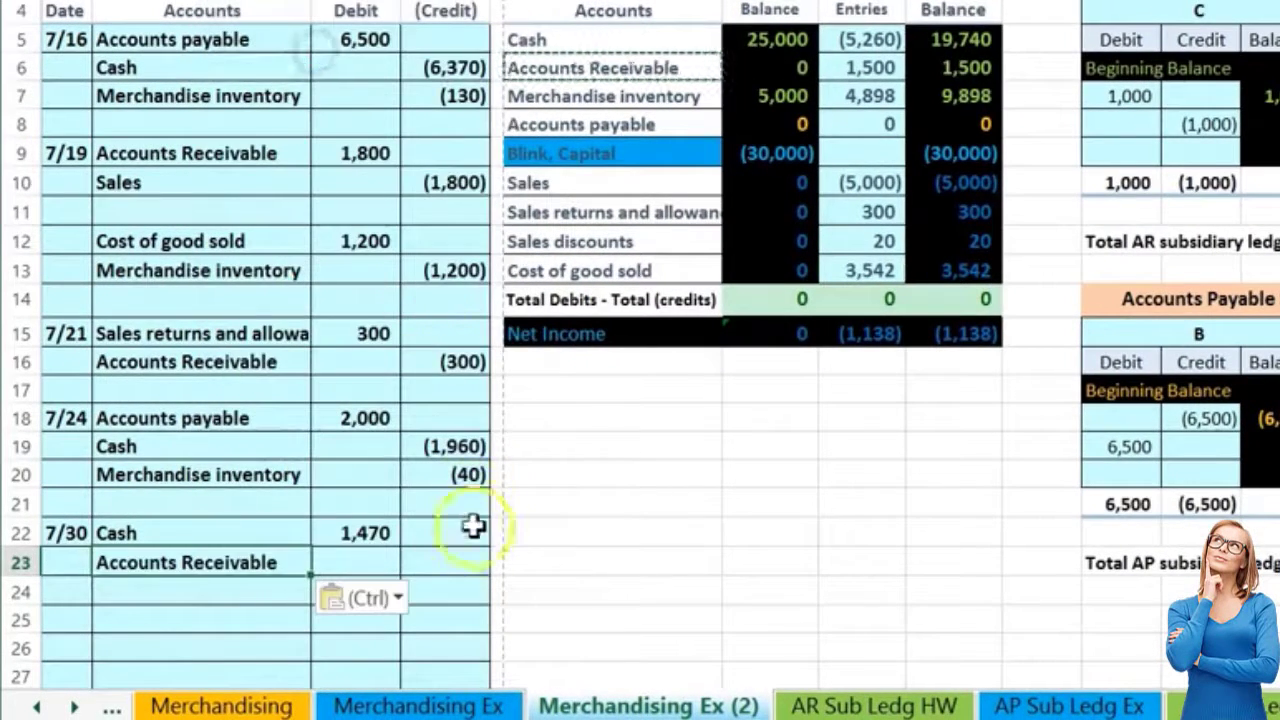
Step: Enter -1570 as the Accounts Receivable credit in J23 of the 7/30 entry
click(463, 562)
click(388, 543)
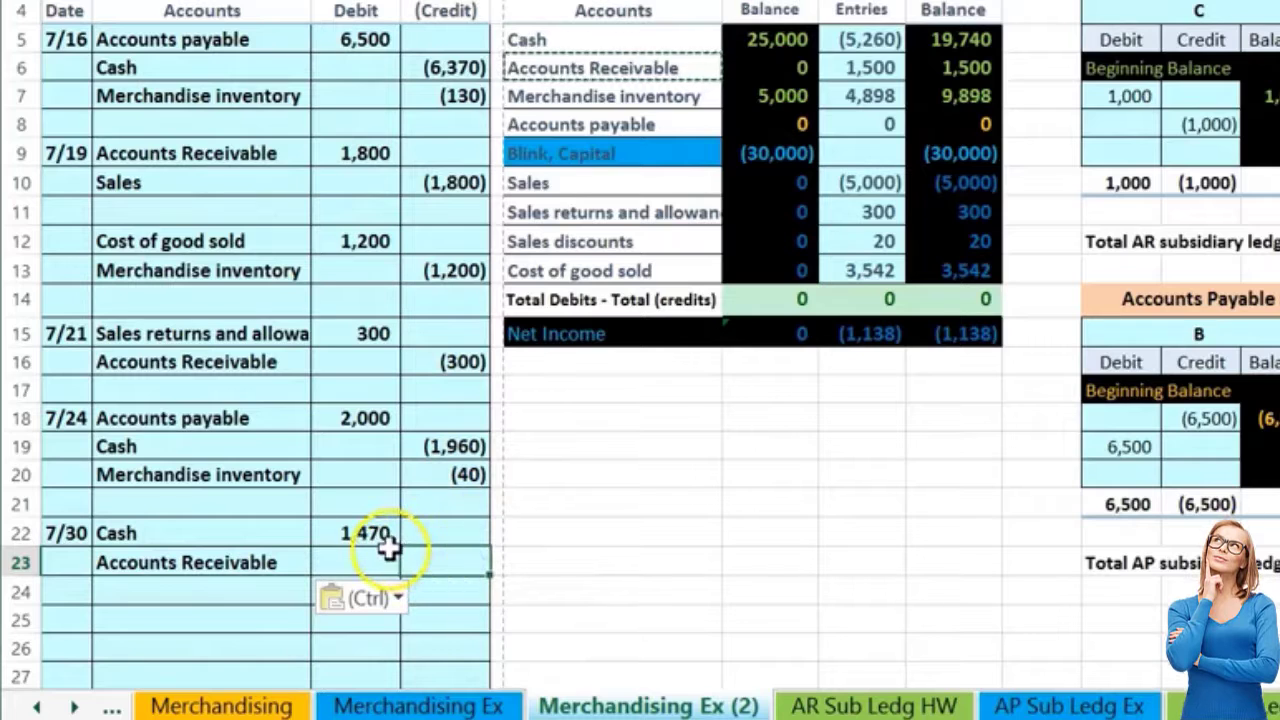
click(1128, 336)
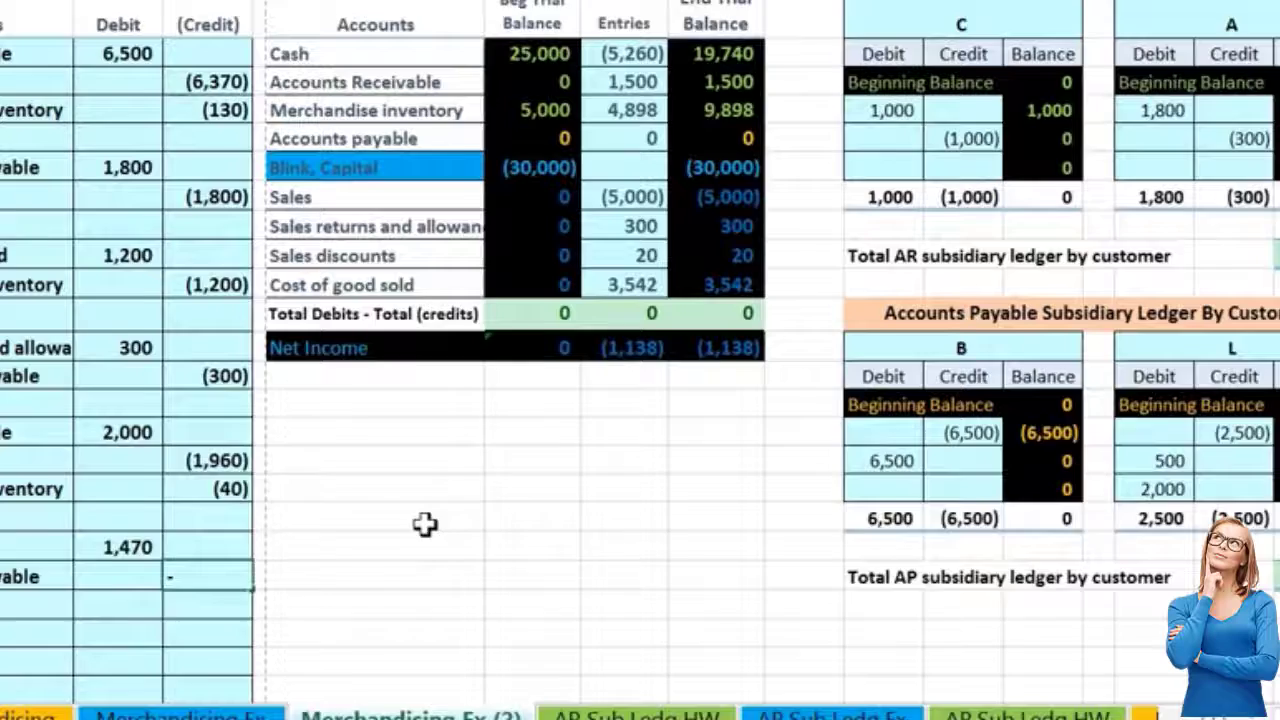
text(-1570)
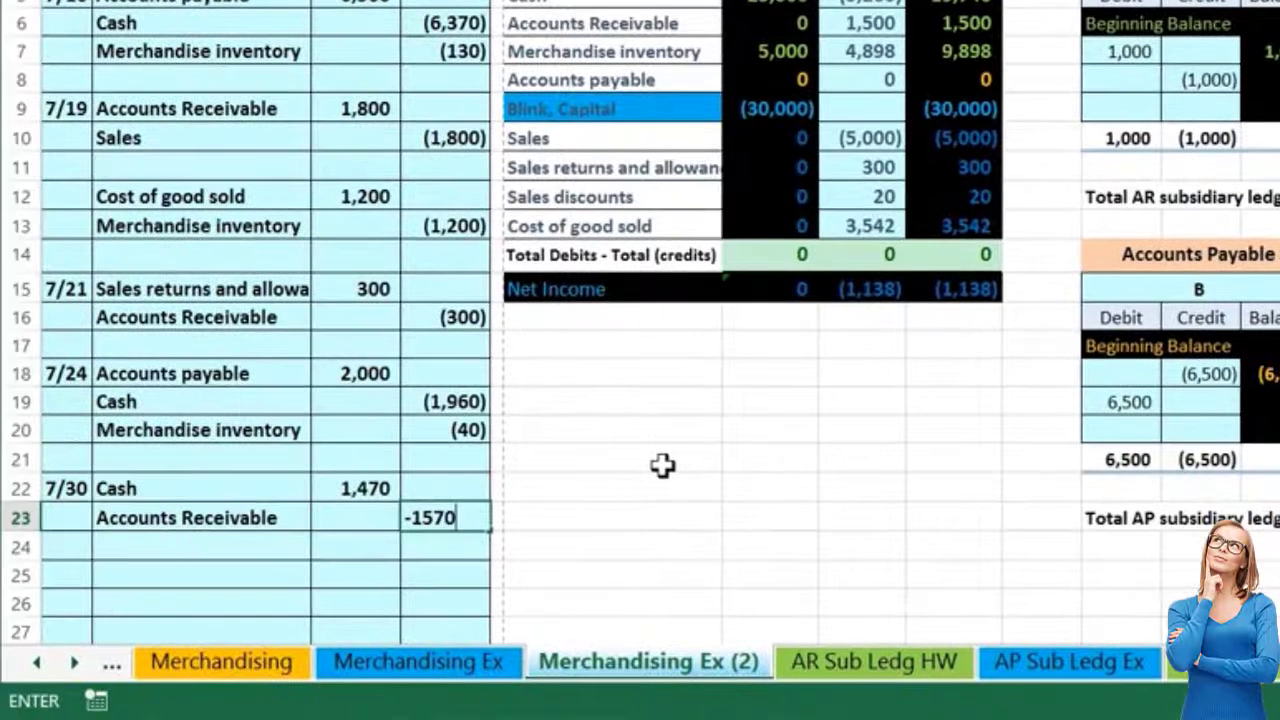
key(Return)
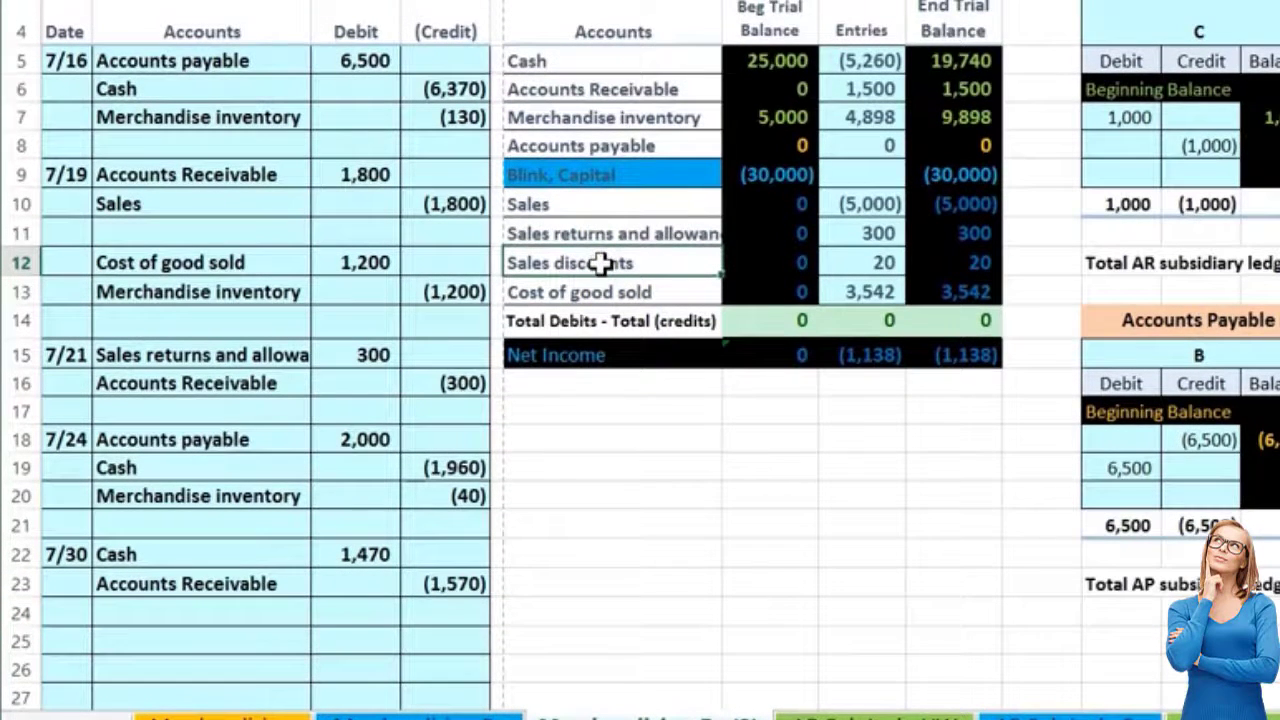
Step: Copy the Sales discounts name from the trial balance into H24 of the 7/30 entry, pasting values only
right_click(600, 262)
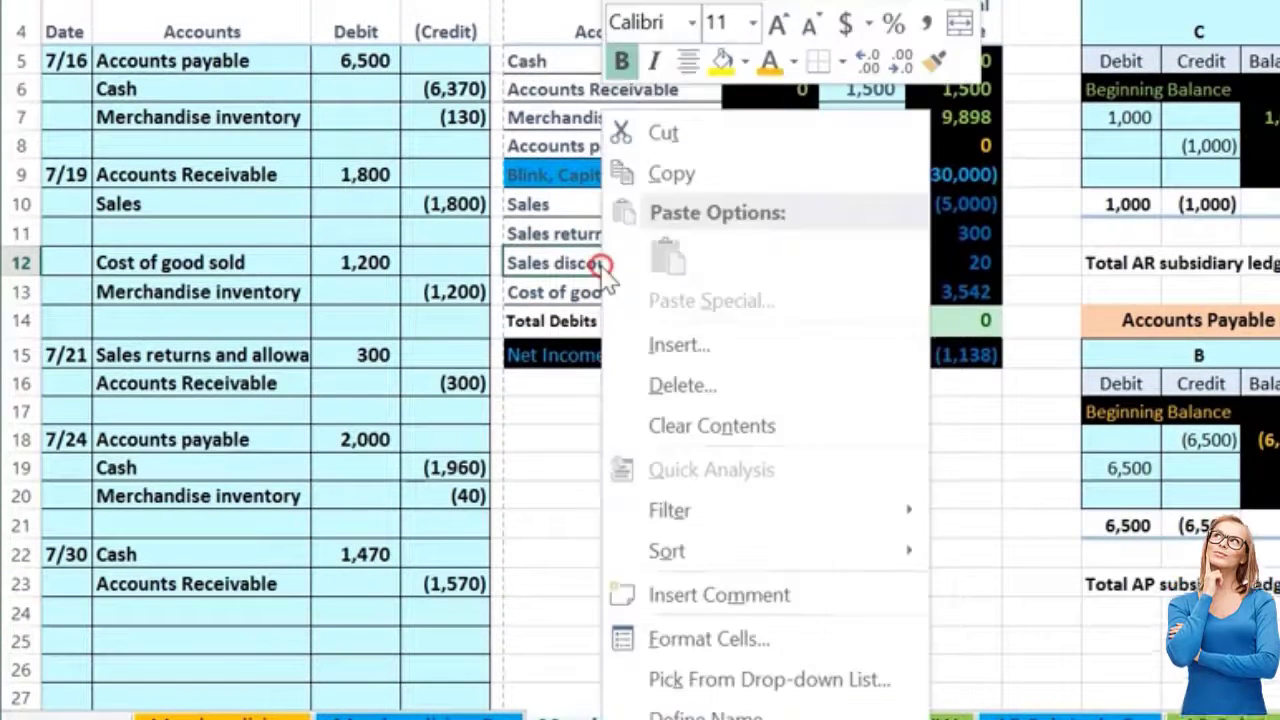
click(638, 176)
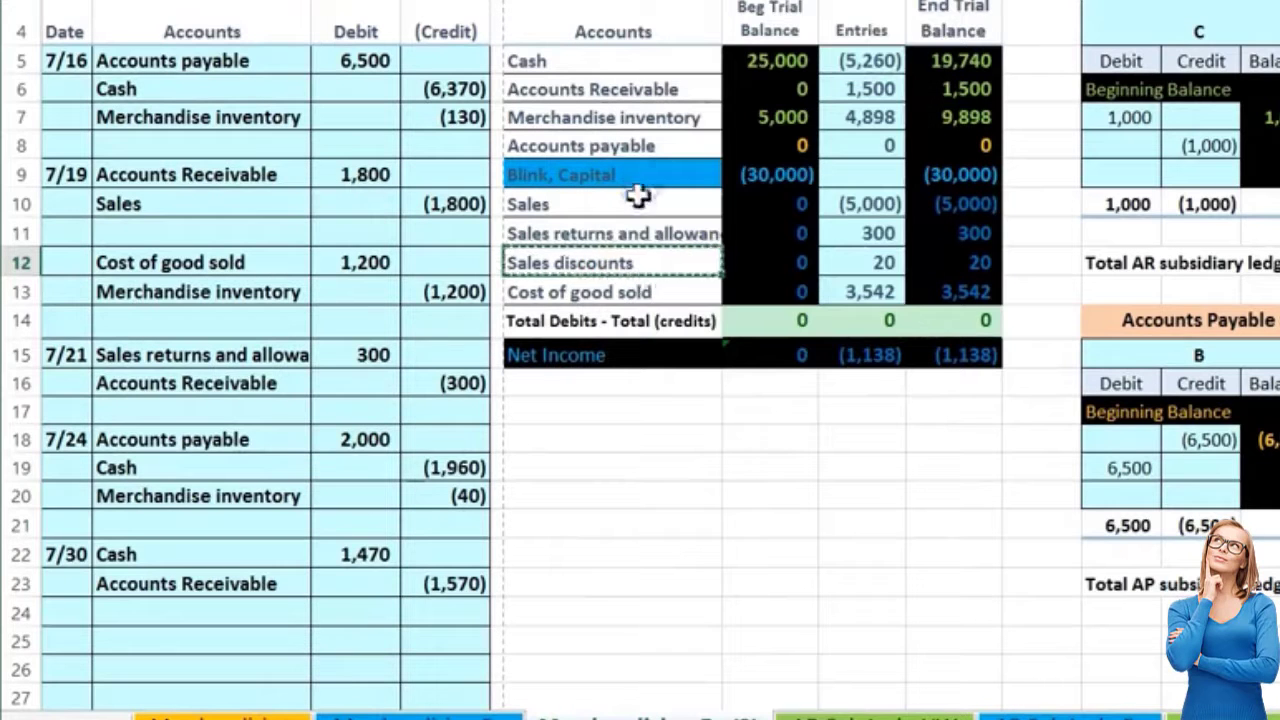
right_click(204, 609)
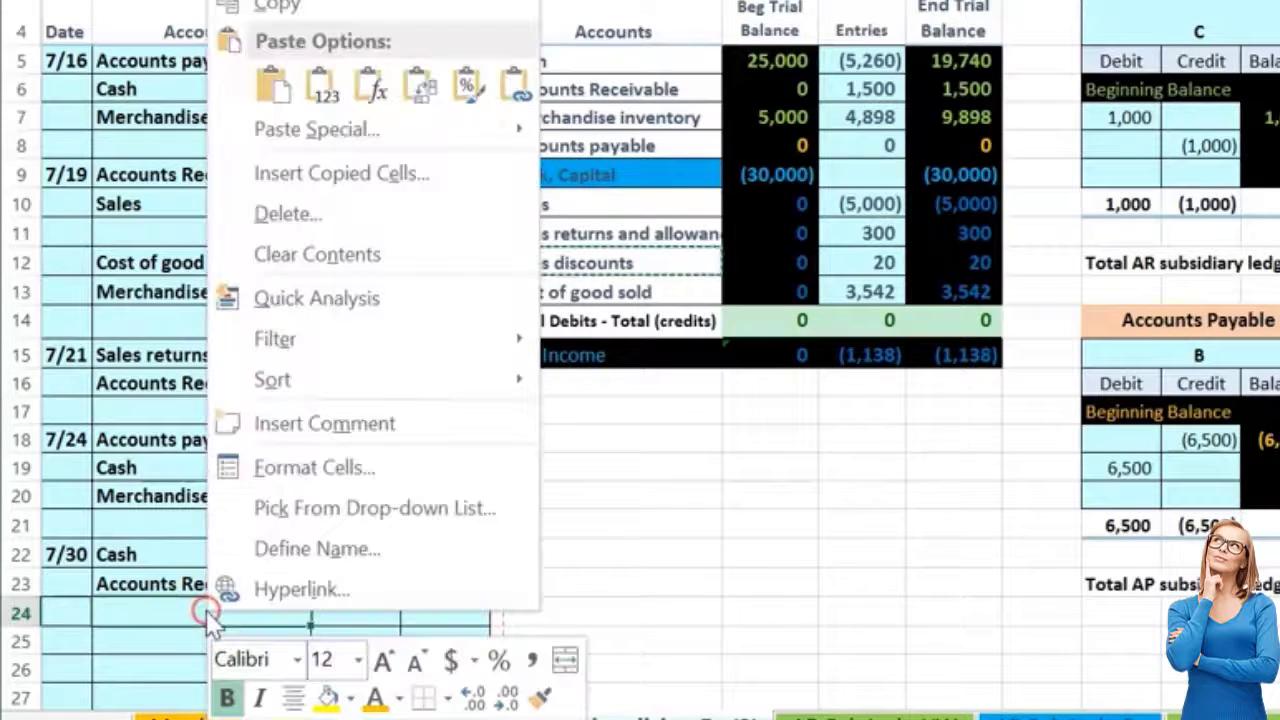
click(318, 87)
Step: Switch to Calculator, clear it, and multiply 1500 by .02 to work out the sales discount
key(alt+Tab)
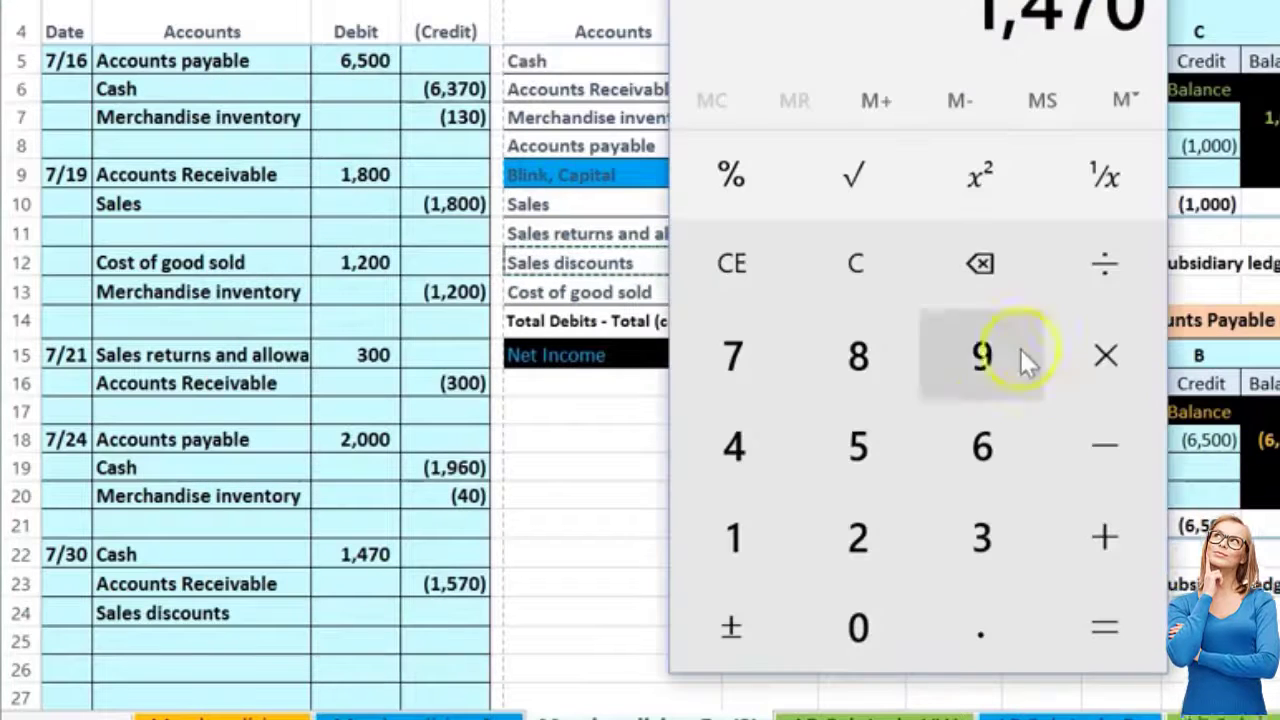
click(869, 266)
text(15)
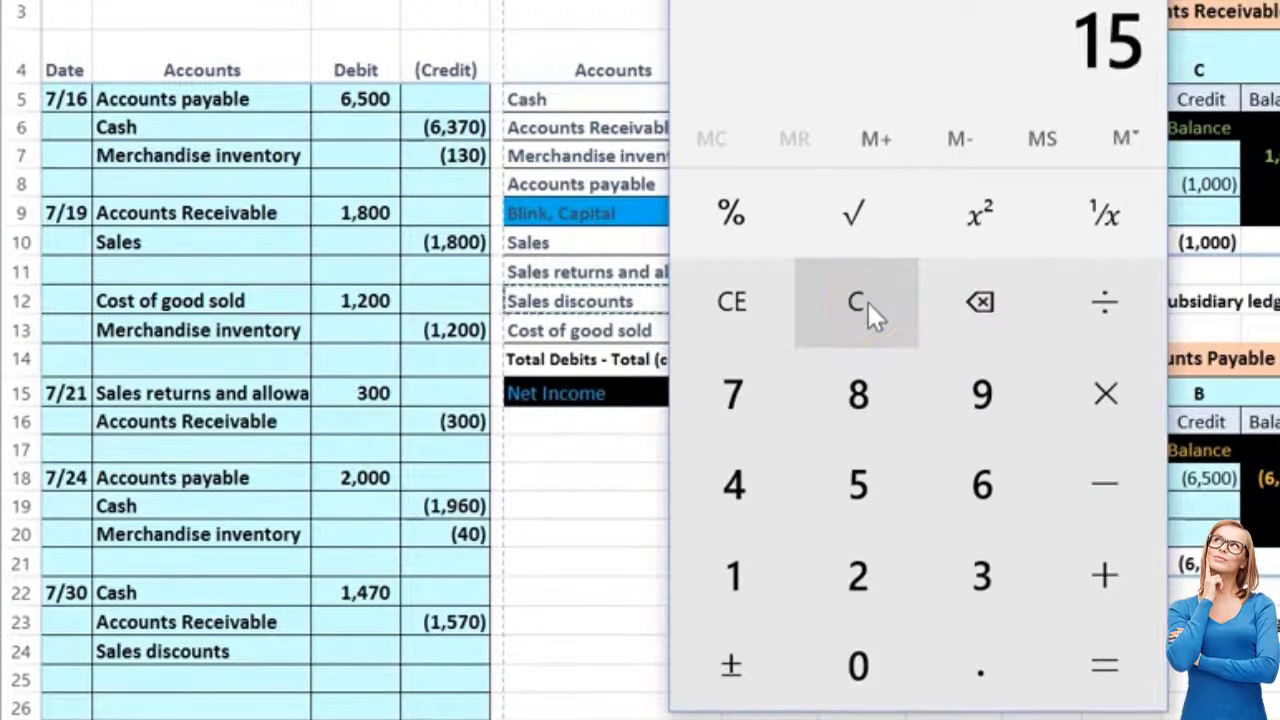
text(00*.02)
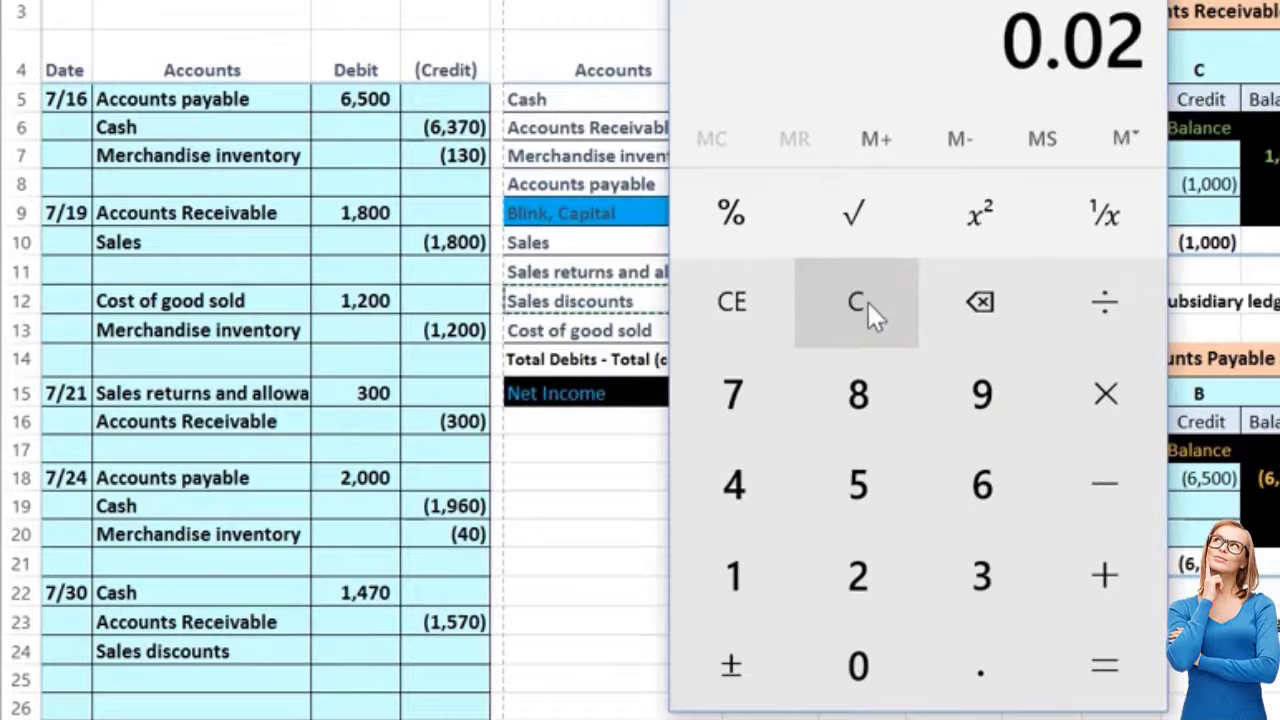
key(Return)
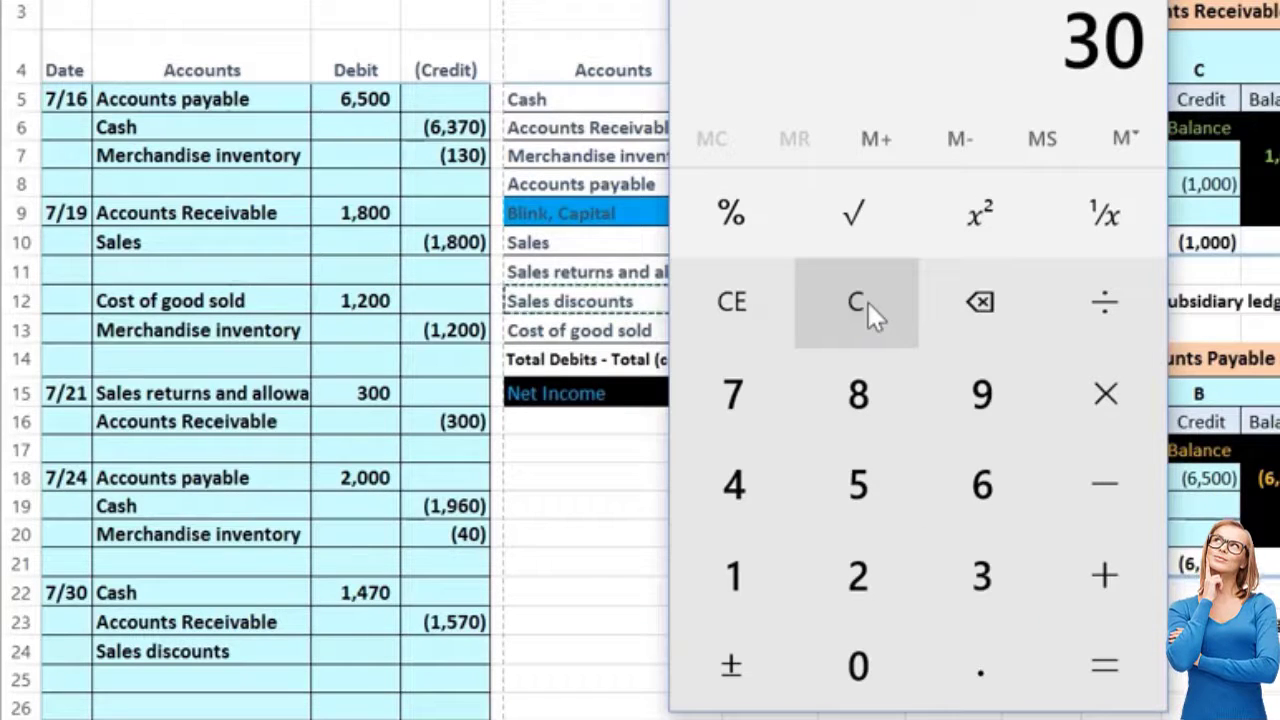
Step: Subtract 1470 from 1500 in Calculator to check the sales discount amount
text(57)
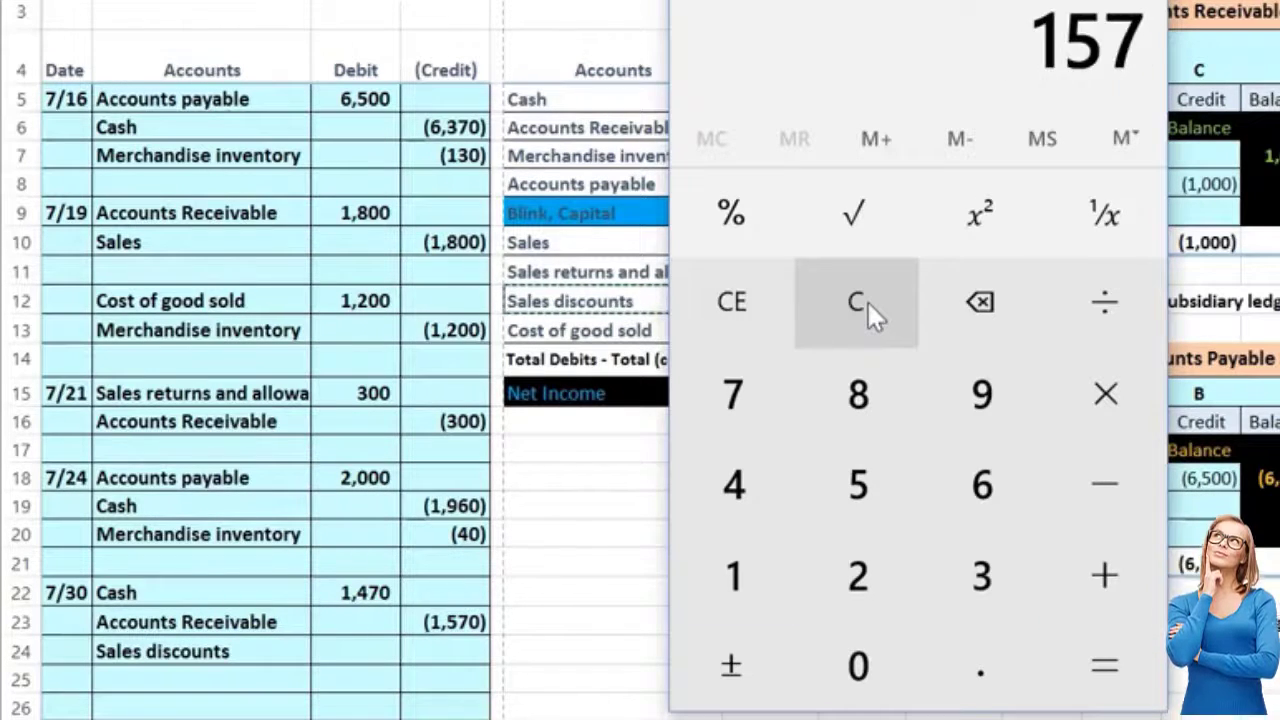
click(1062, 40)
key(BackSpace)
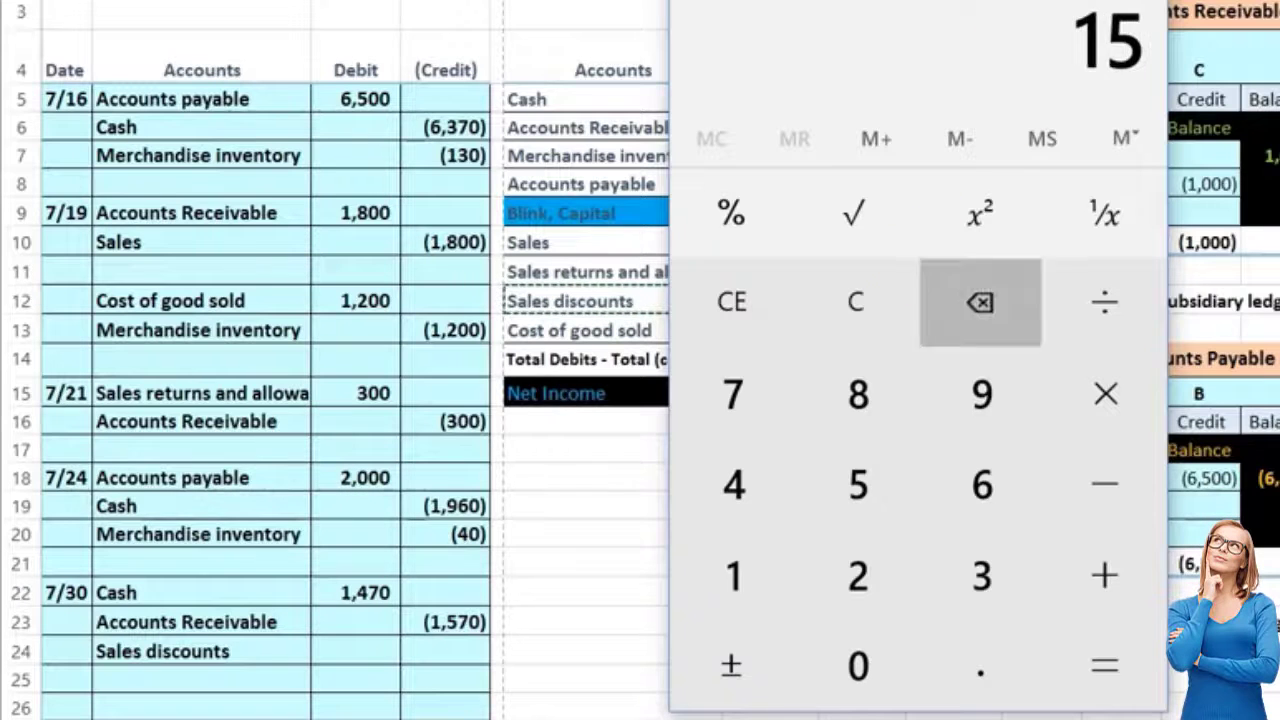
text(00)
key(minus)
text(1470)
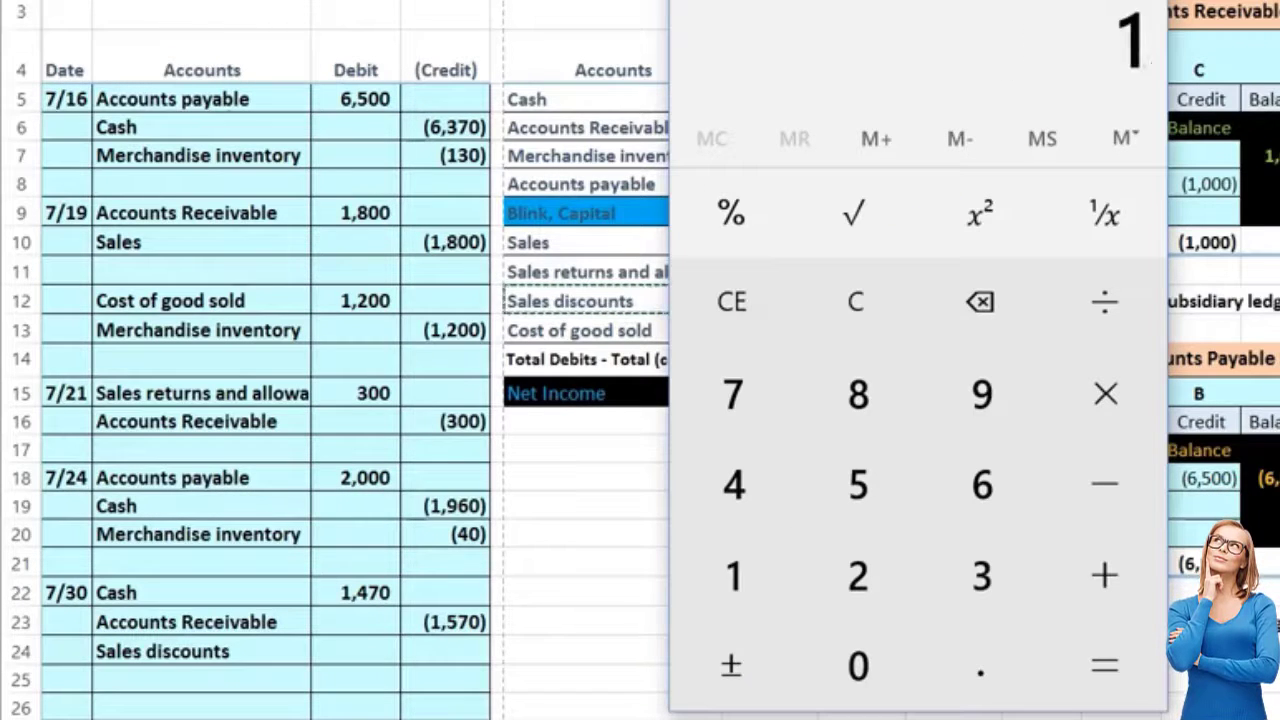
key(Return)
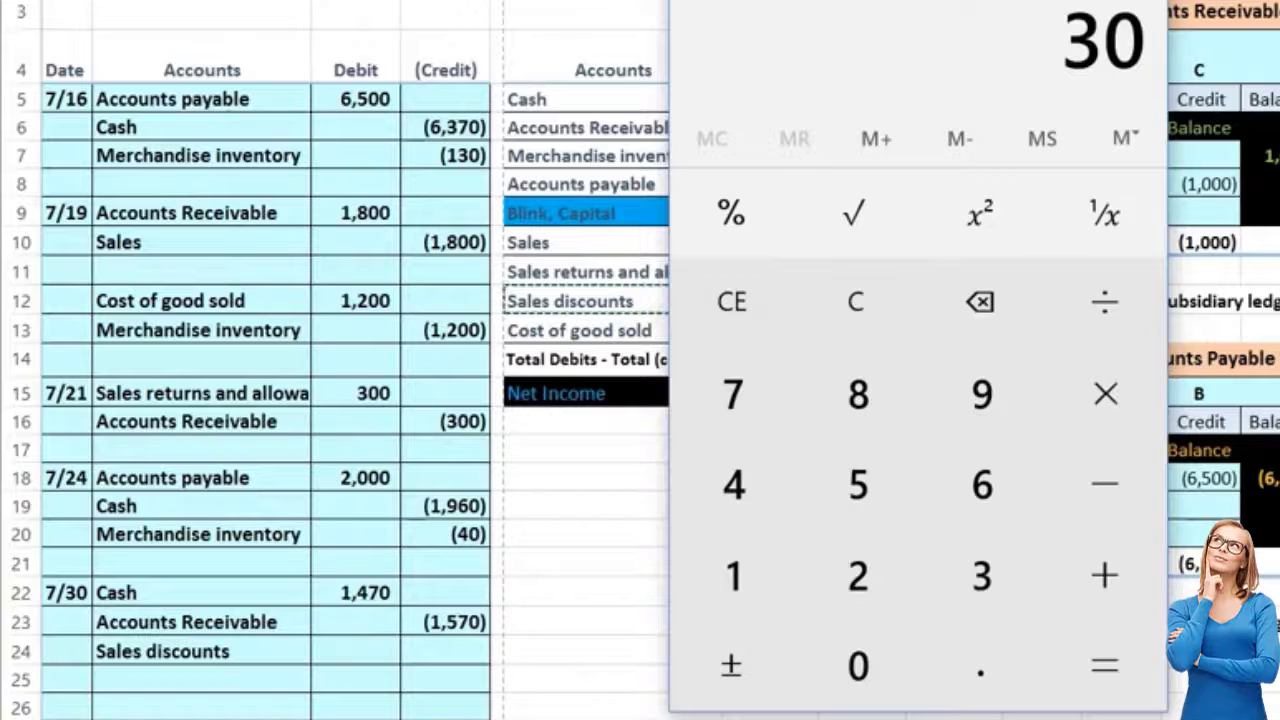
Step: Switch back to the Excel workbook and correct the 7/30 Accounts Receivable credit in J23 to -1500
key(alt+Tab)
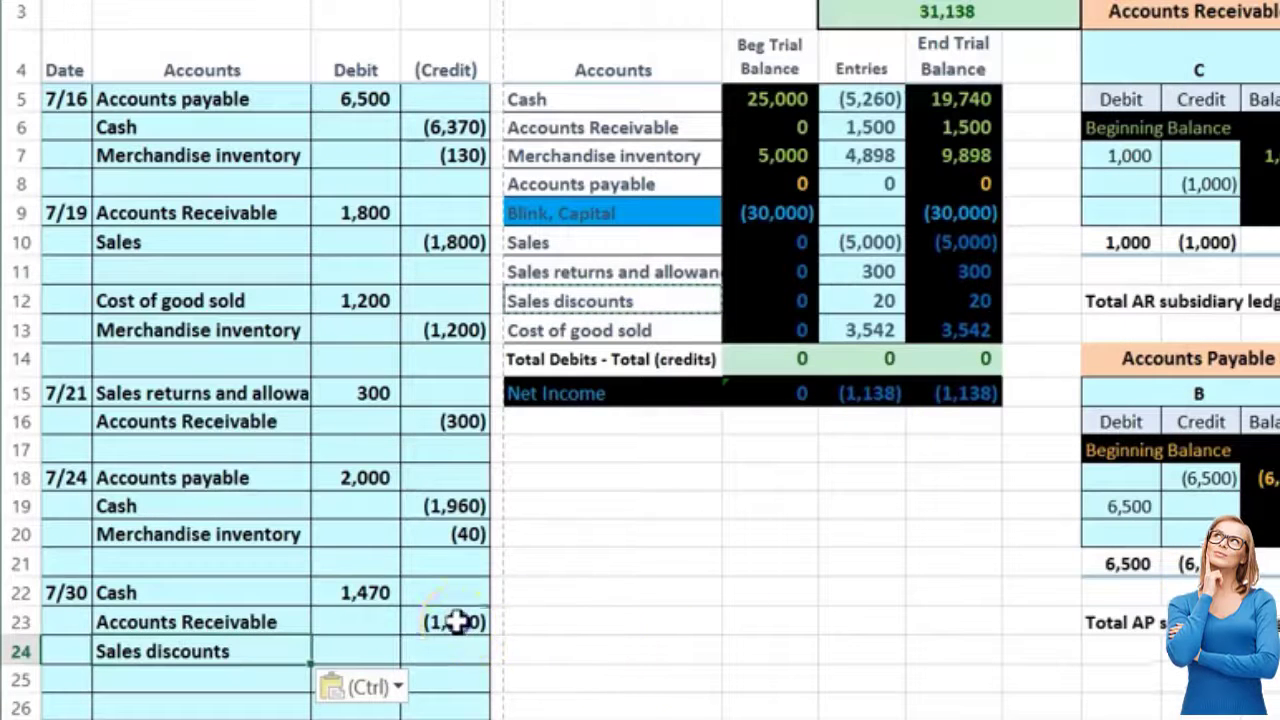
double_click(462, 622)
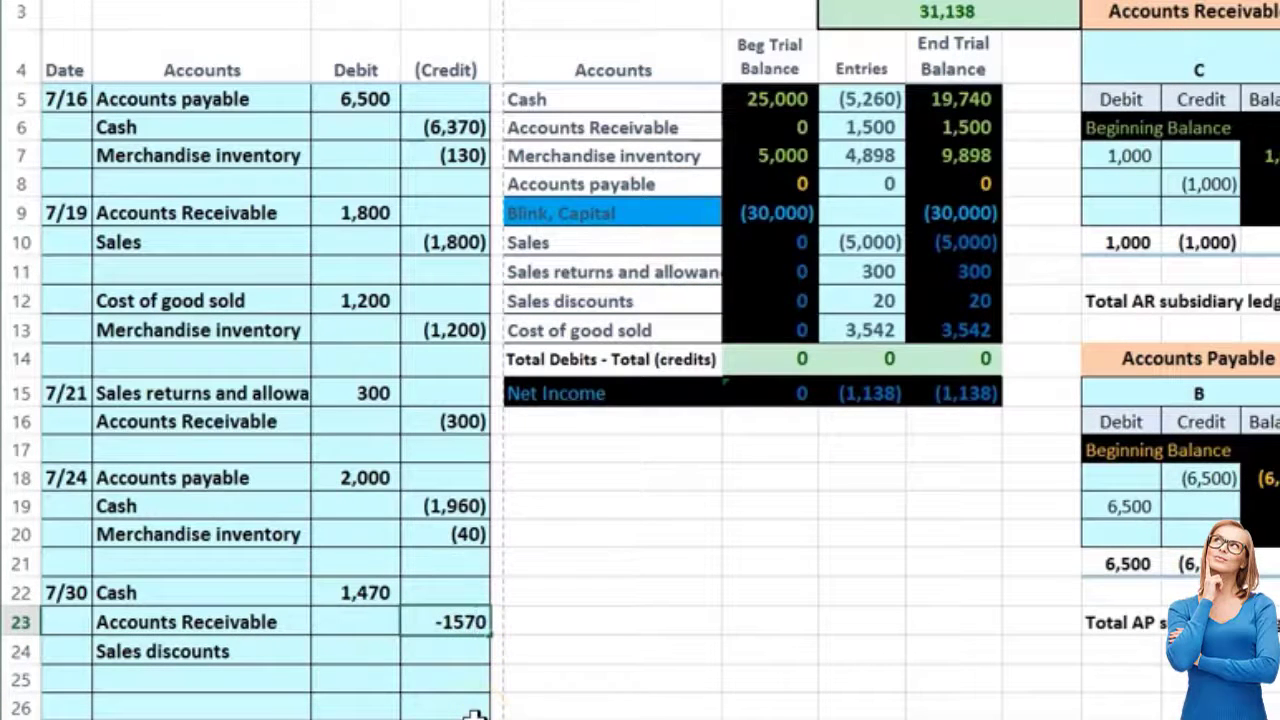
key(BackSpace)
text(0)
key(Return)
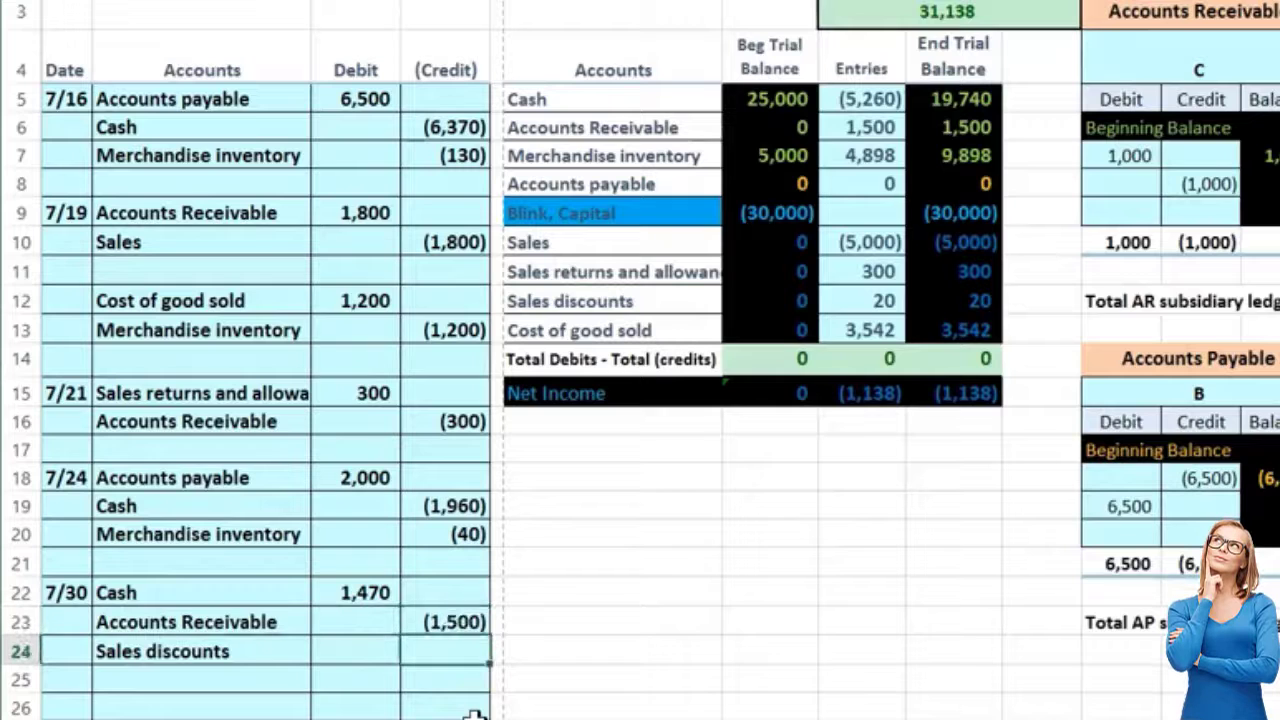
Step: Enter the formula -sum(I22:J23) as the Sales discounts debit in I24 of the 7/30 entry
text(-sum)
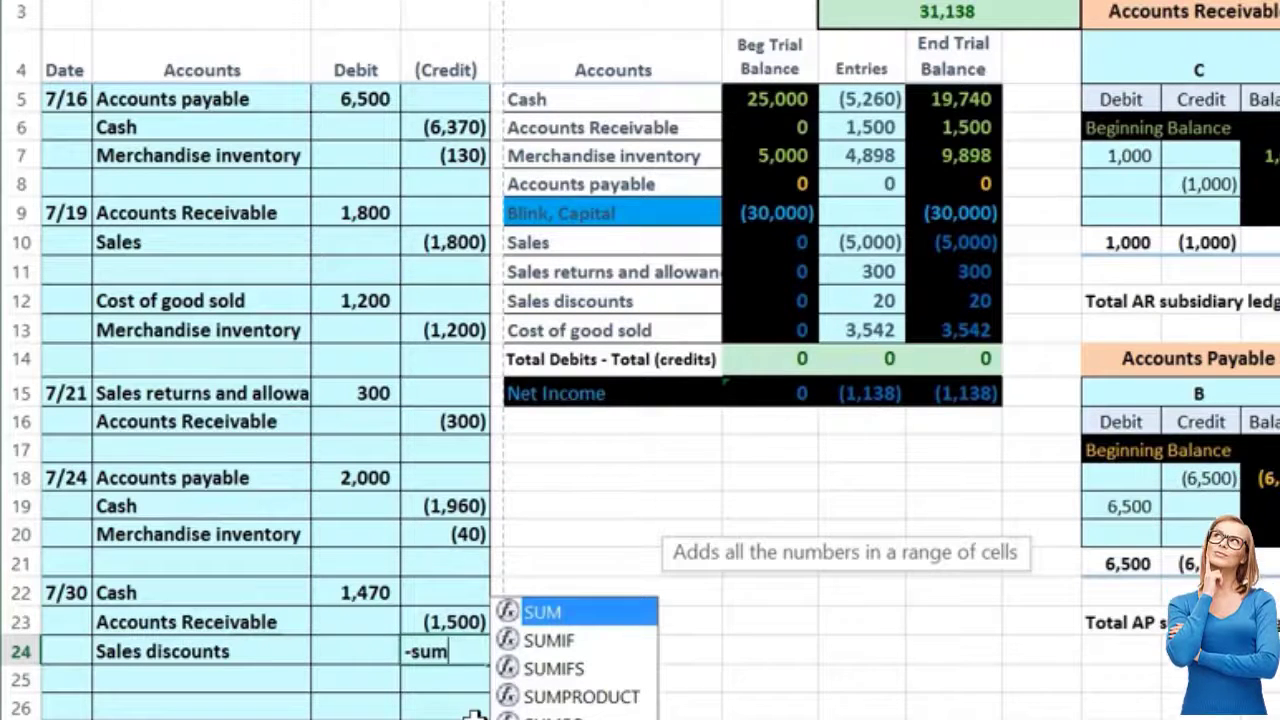
key(Escape)
key(Left)
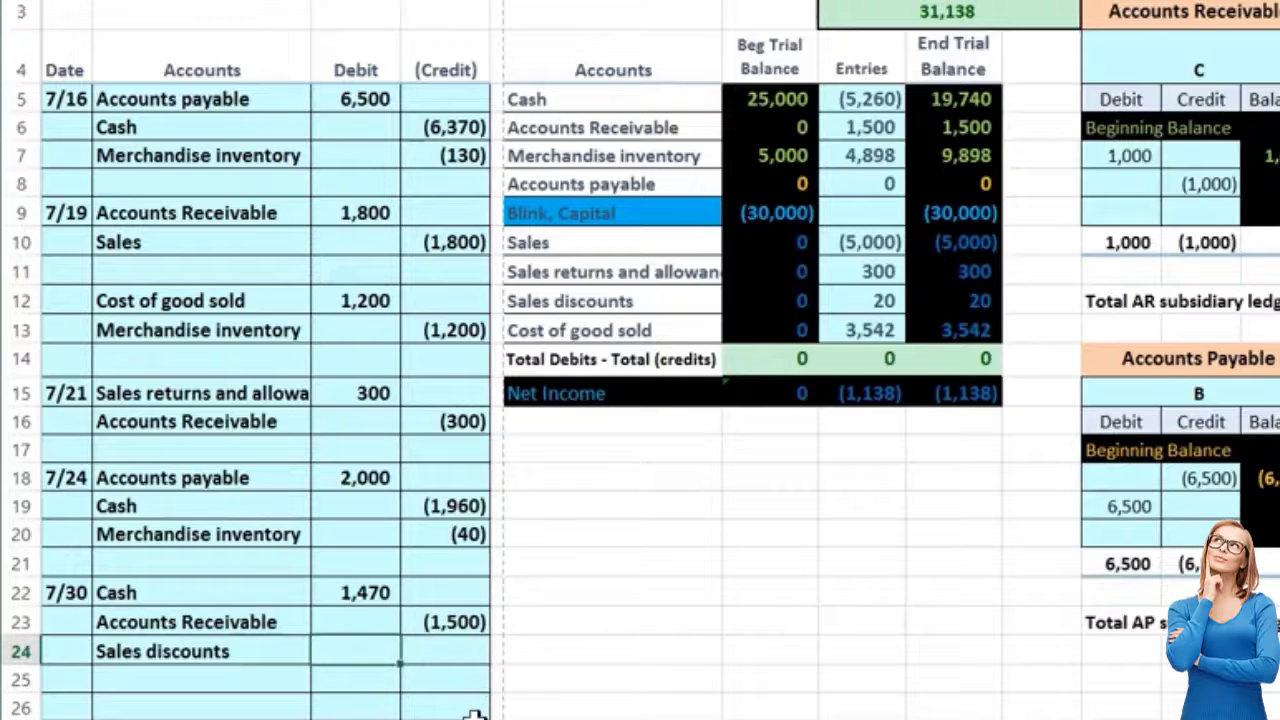
text(-sum()
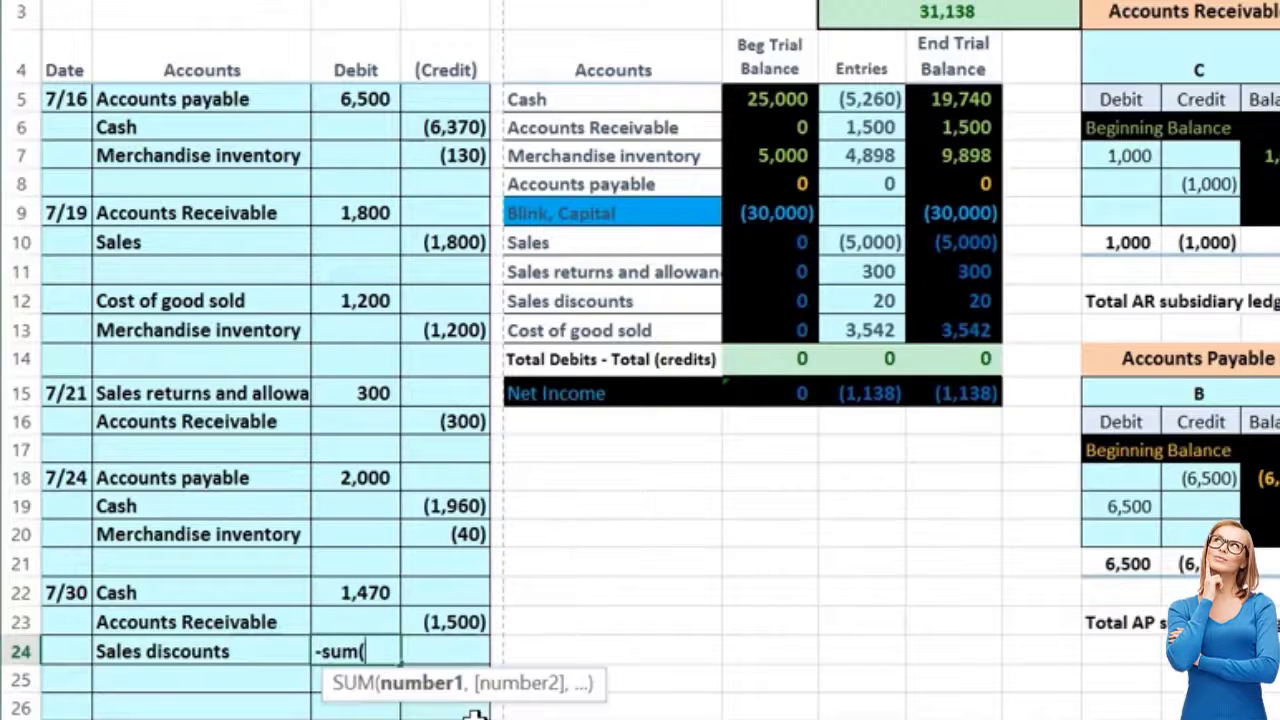
key(Up)
key(Up)
key(shift+Down)
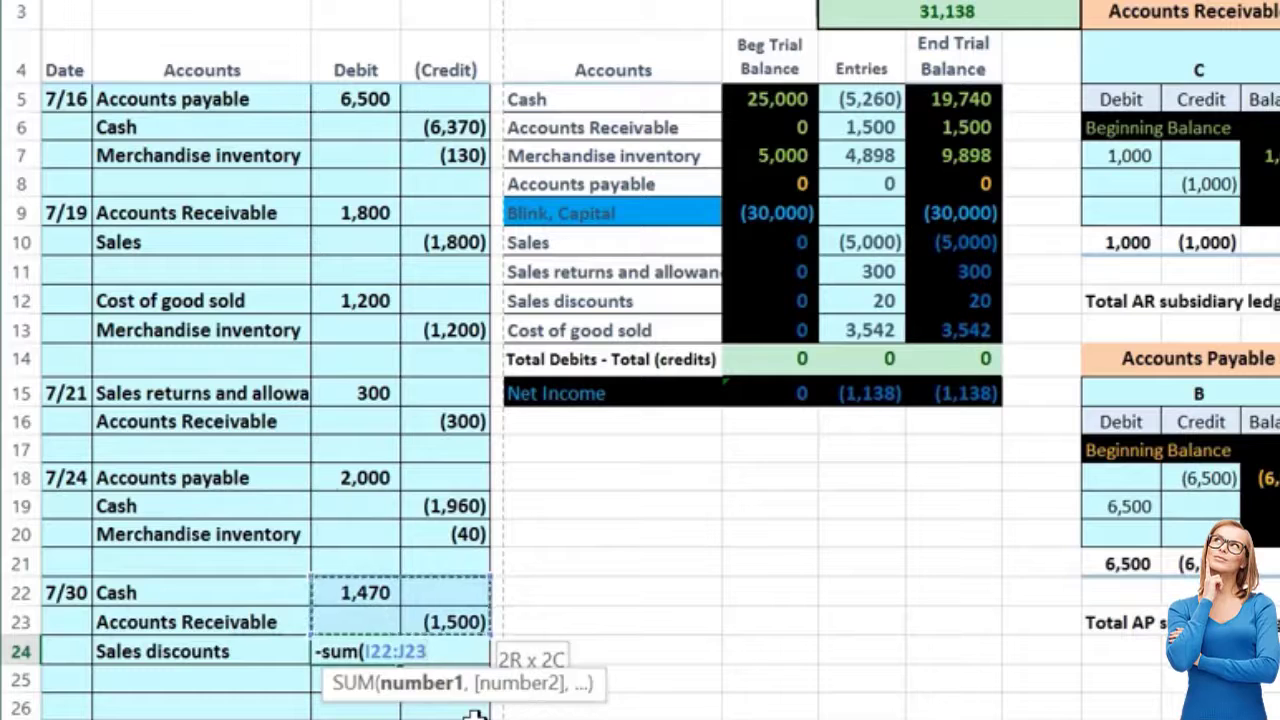
key(Return)
Step: Check the 7/30 entry's debits in I22:I24 against the sales accounts in the trial balance
drag(366, 592, 361, 640)
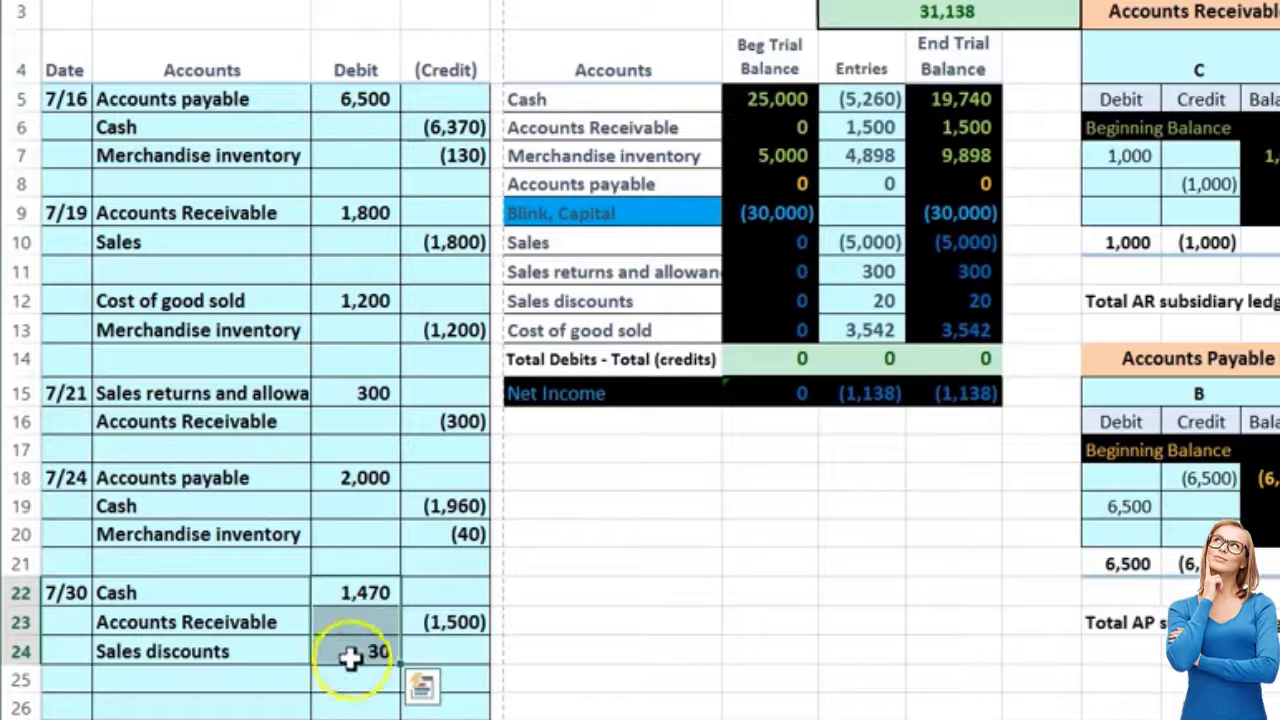
click(350, 656)
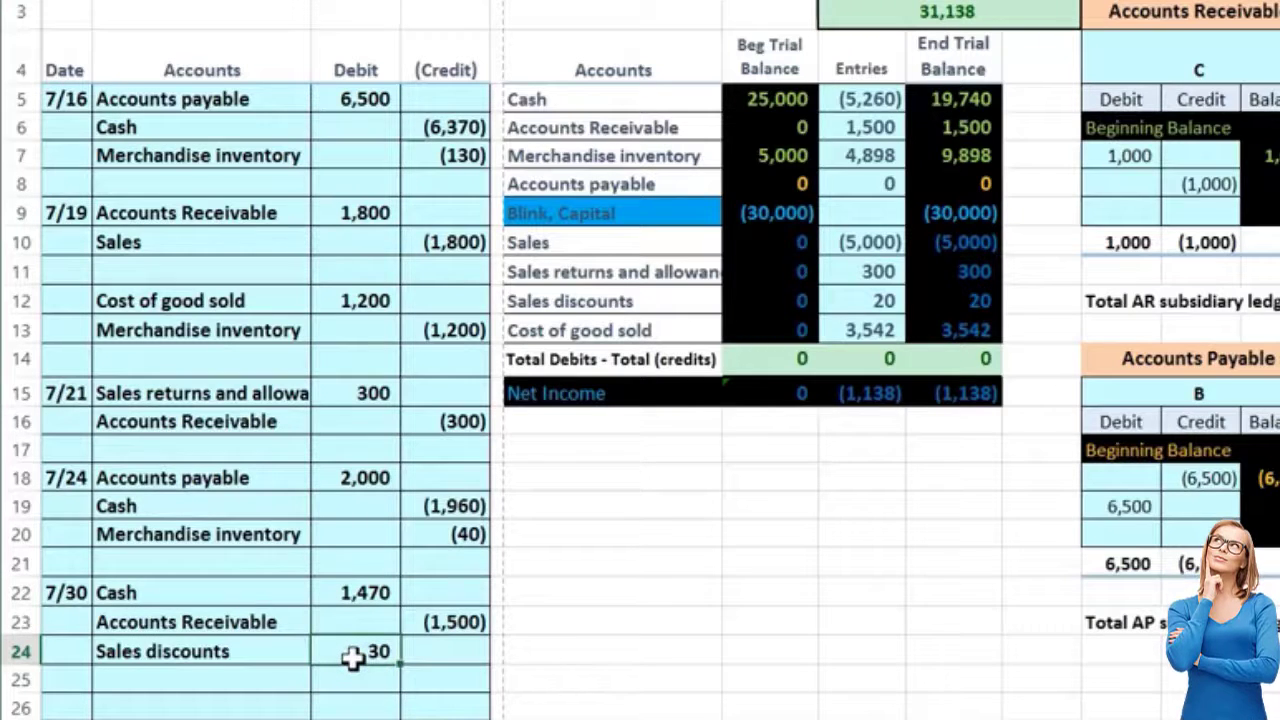
click(971, 265)
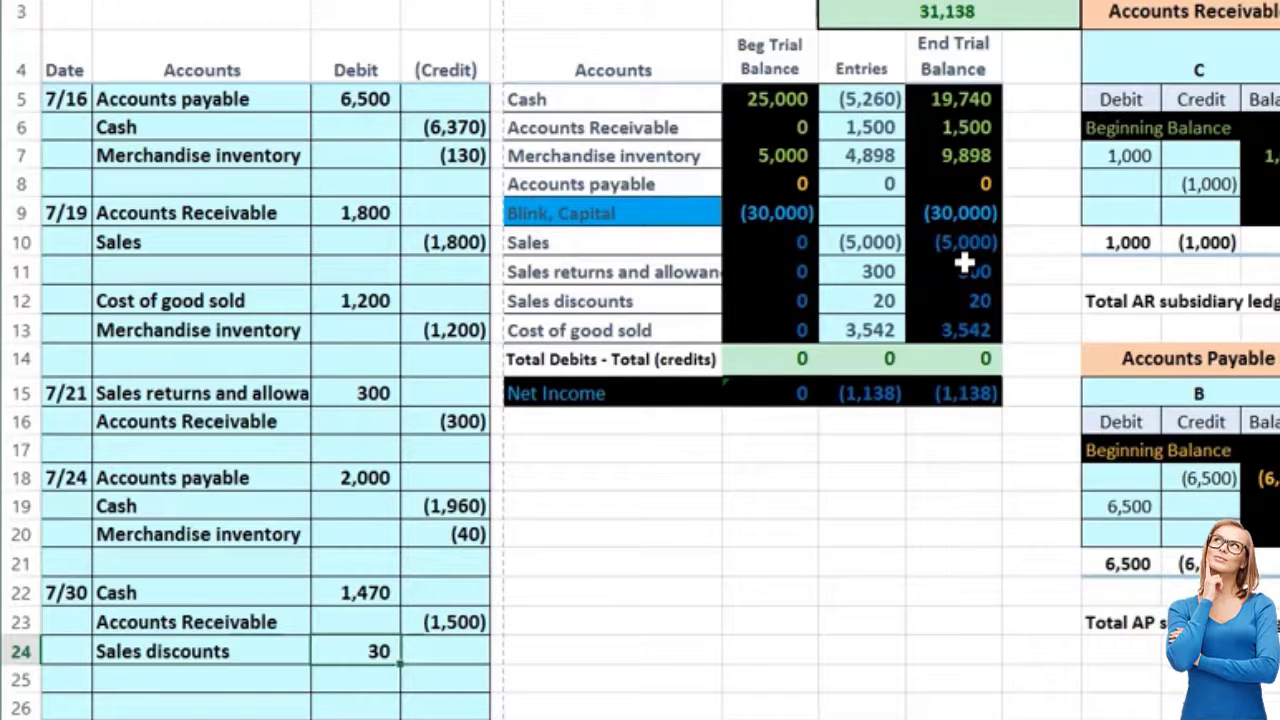
click(959, 266)
click(903, 271)
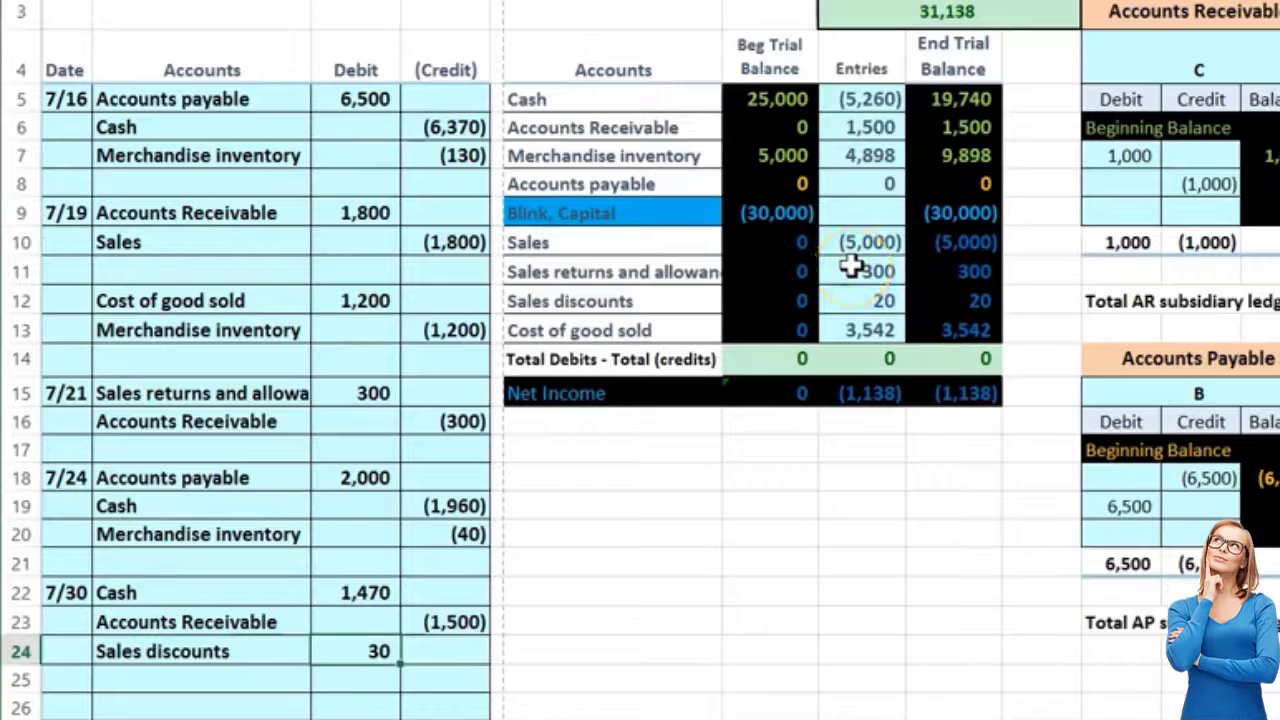
click(526, 597)
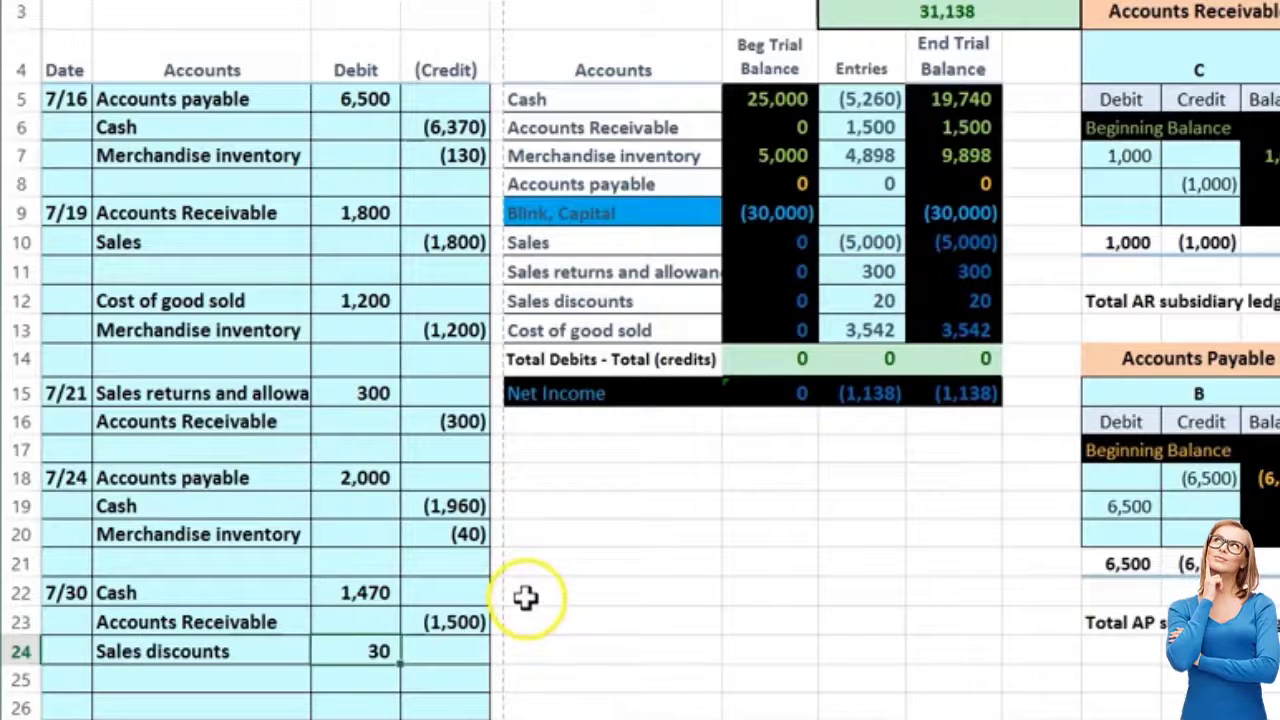
click(318, 665)
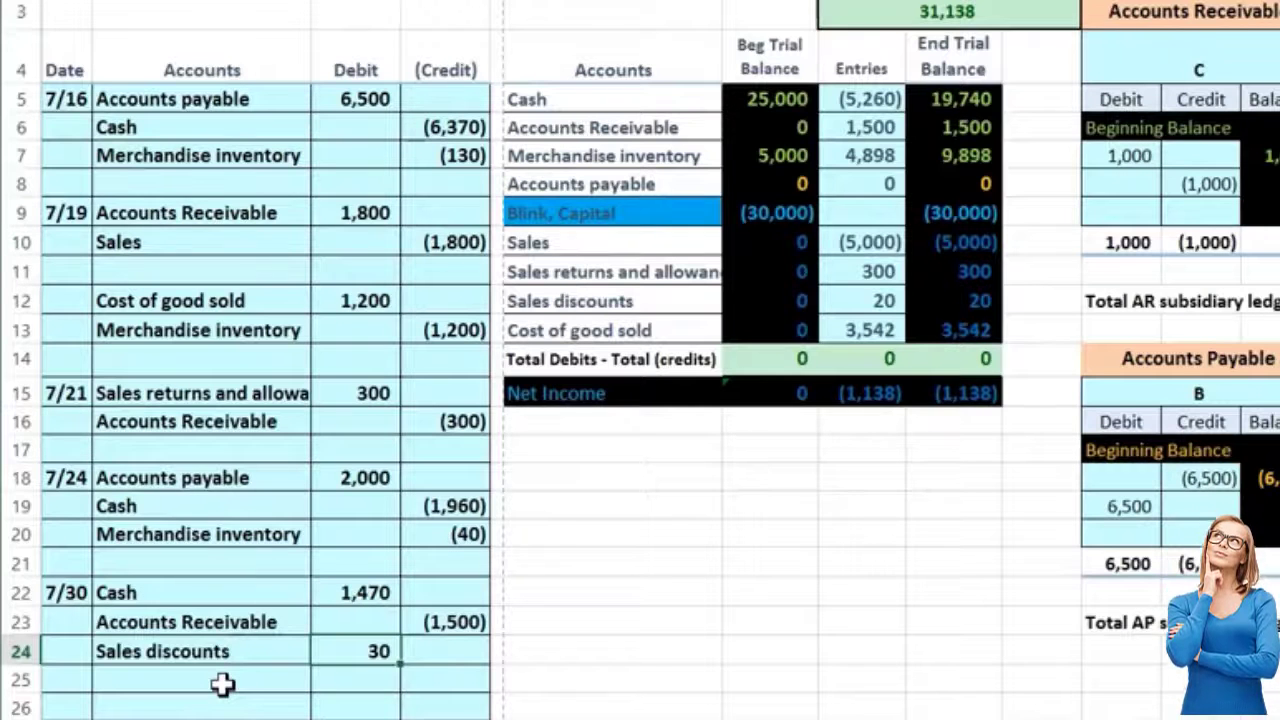
Step: Post the 7/30 Cash debit by adding +I22 to the Cash formula in the trial balance's Entries column
double_click(846, 98)
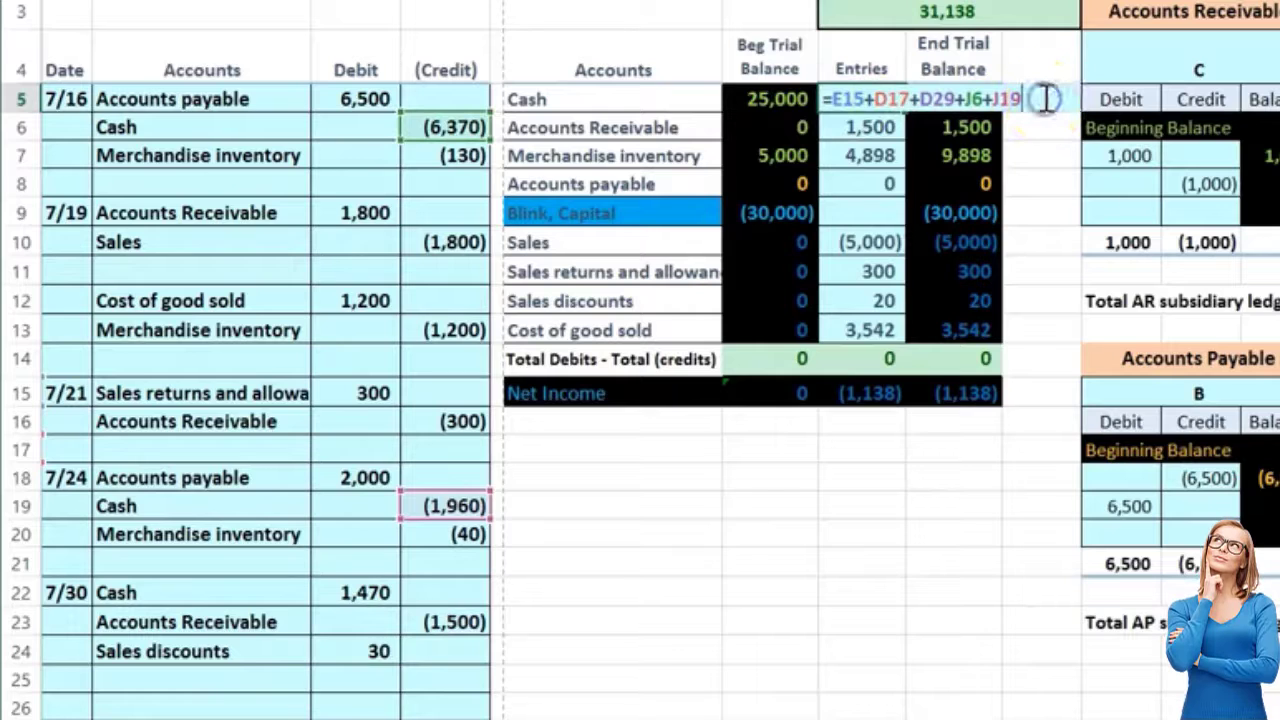
text(+)
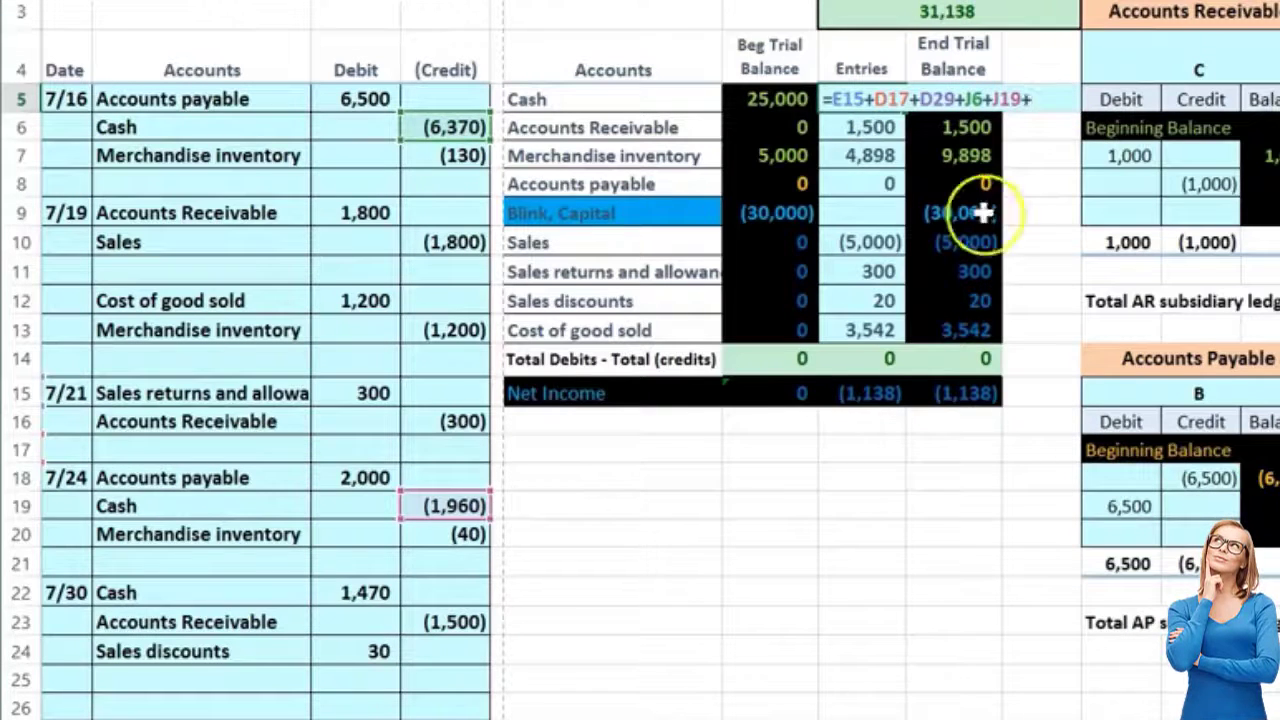
click(385, 592)
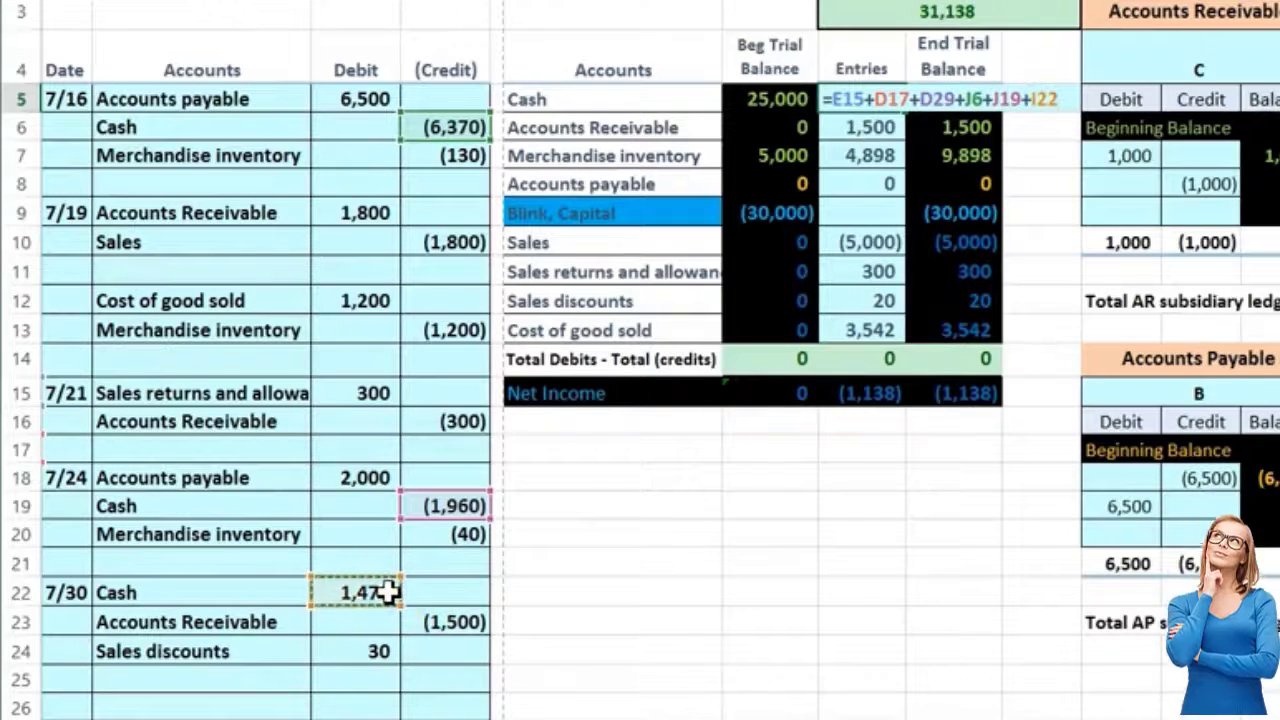
key(Return)
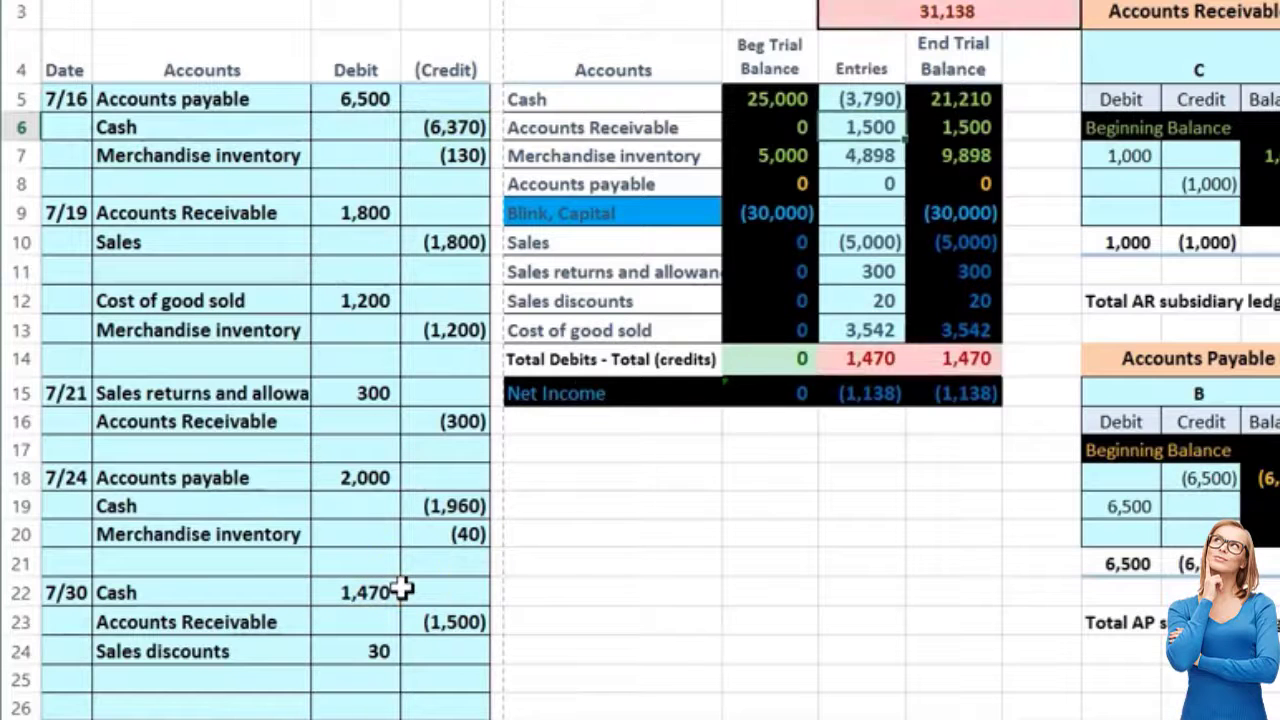
Step: Post the 7/30 Accounts Receivable credit by adding +J23 to that account's formula in the Entries column
double_click(848, 120)
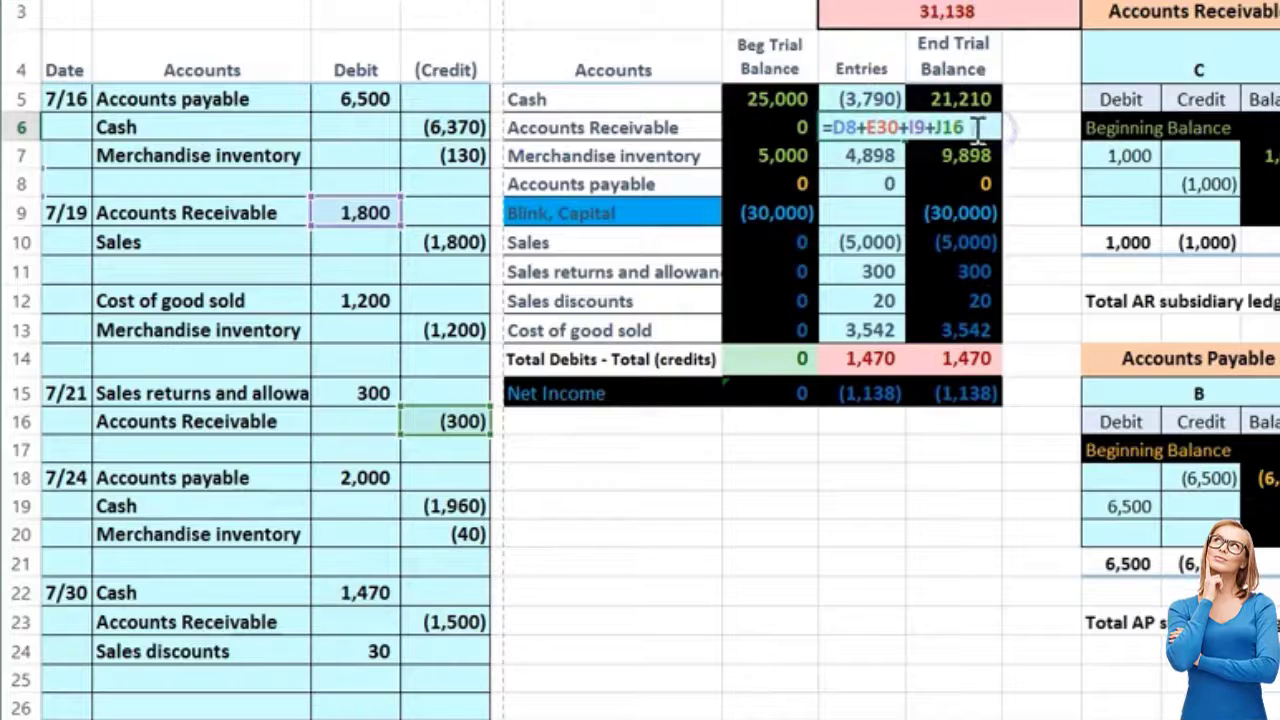
text(+)
click(470, 620)
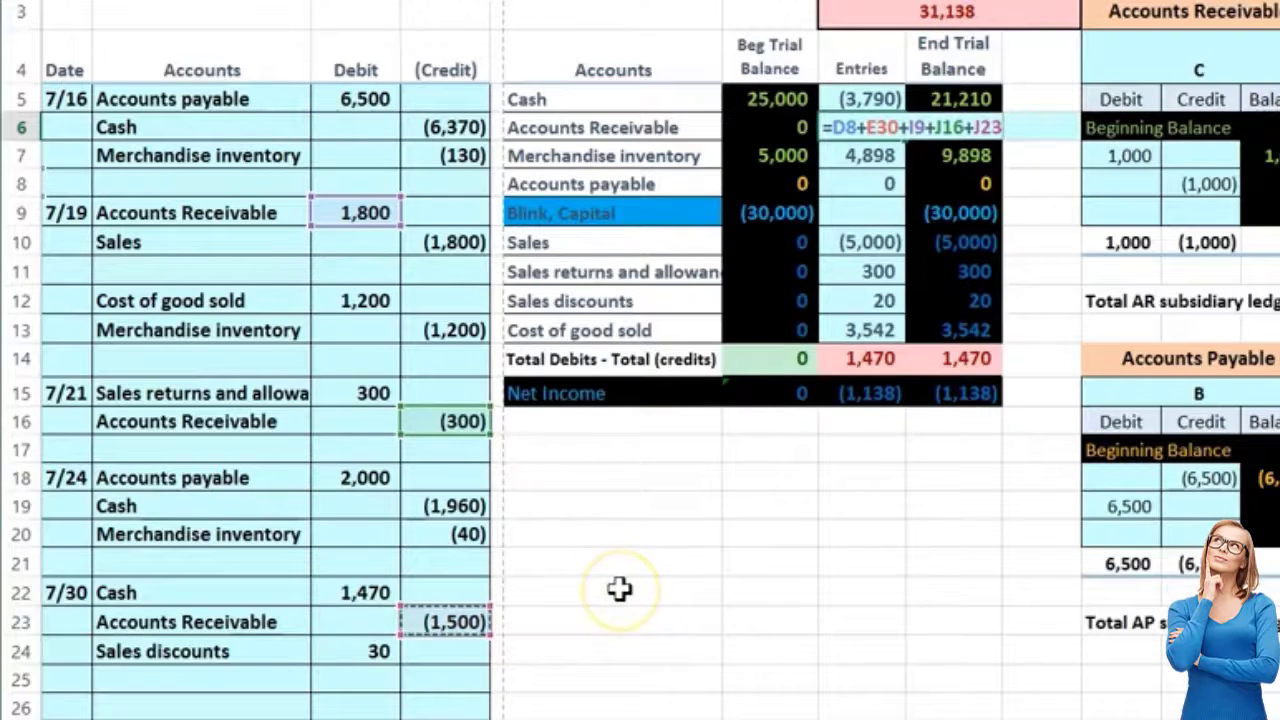
key(Return)
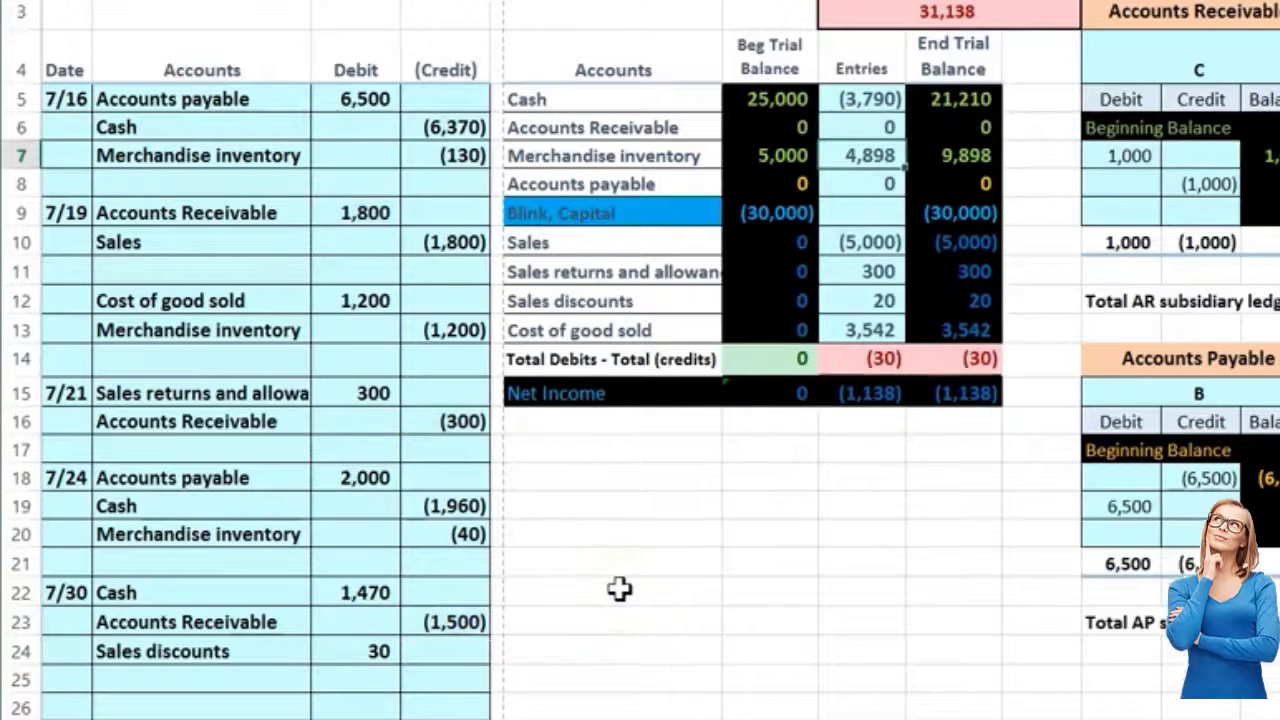
Step: Post the 7/30 Sales discounts debit by making its Entries formula =D31+I24 in the trial balance
click(878, 299)
text(=D31)
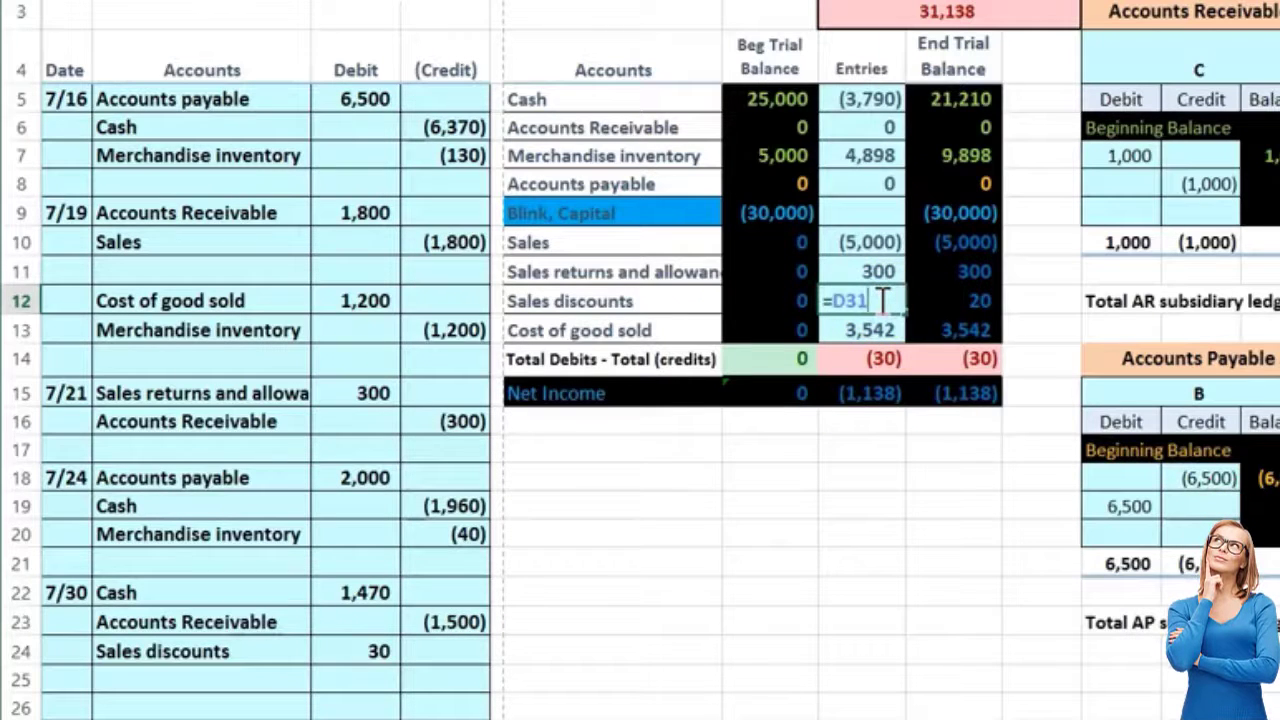
text(+)
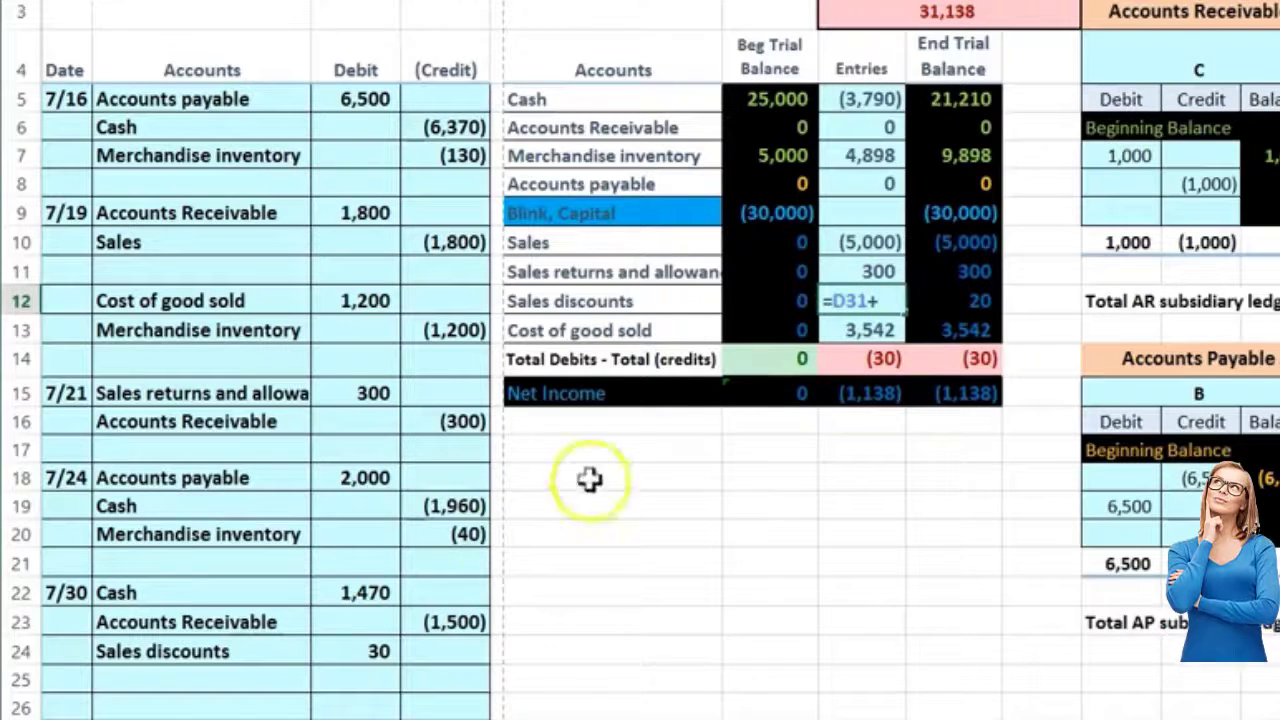
click(355, 650)
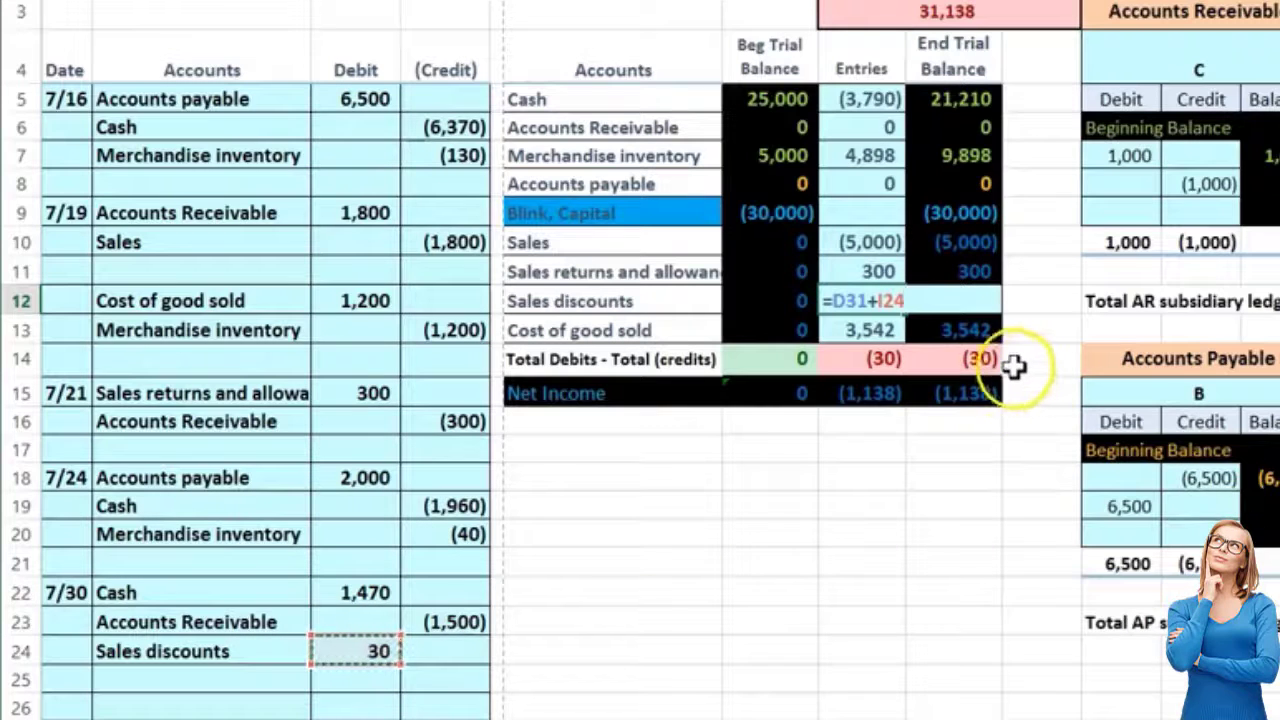
key(Return)
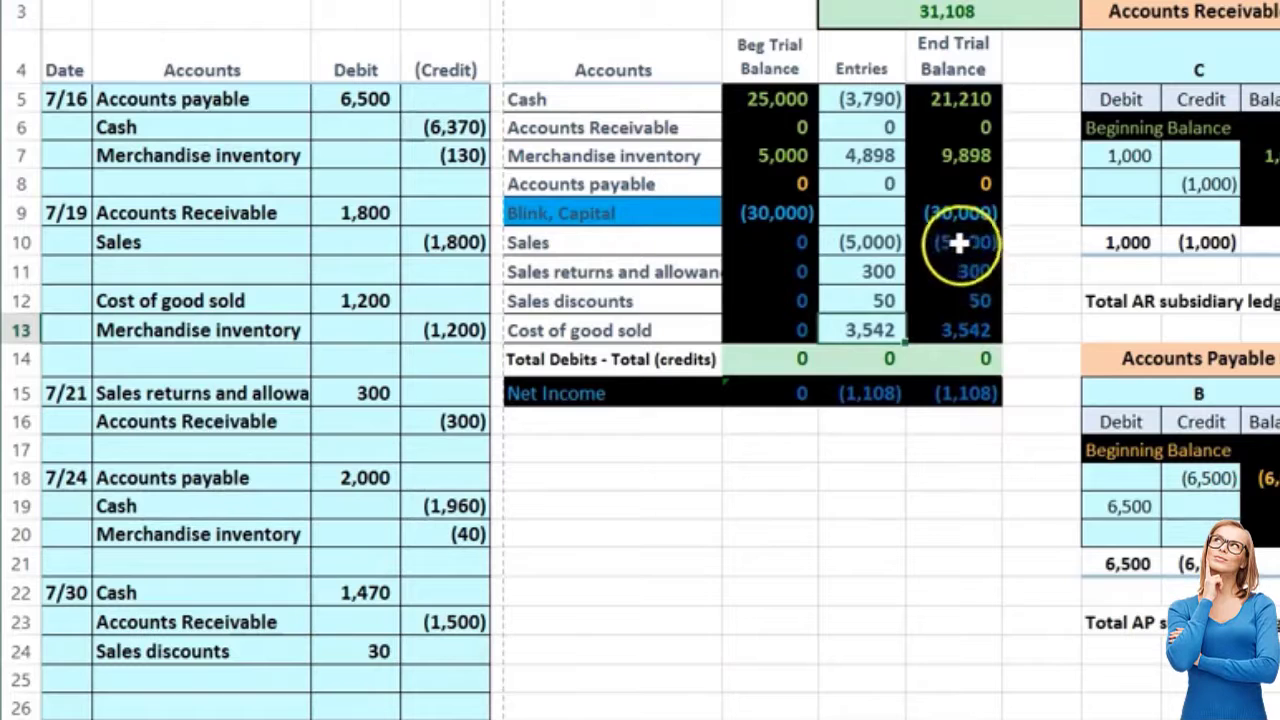
Step: Examine the ending trial balance amounts from Sales through Cost of good sold and the journal entries beside them
drag(960, 244, 957, 320)
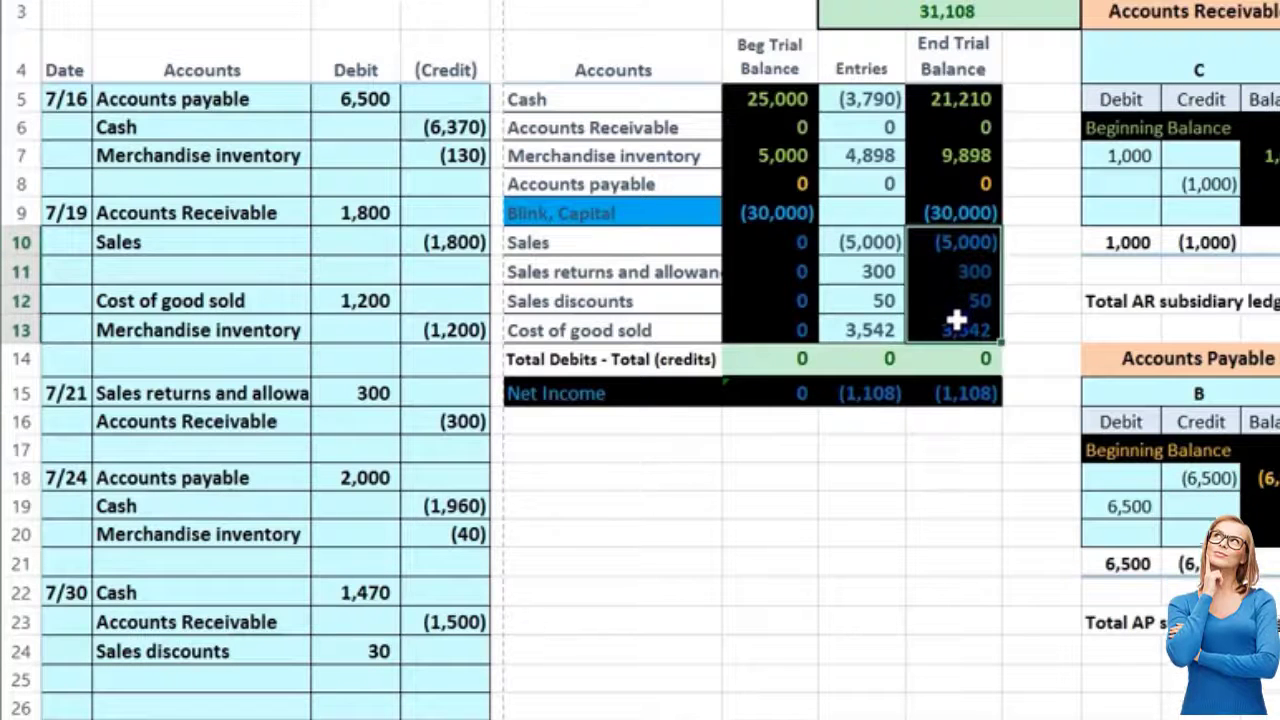
click(955, 470)
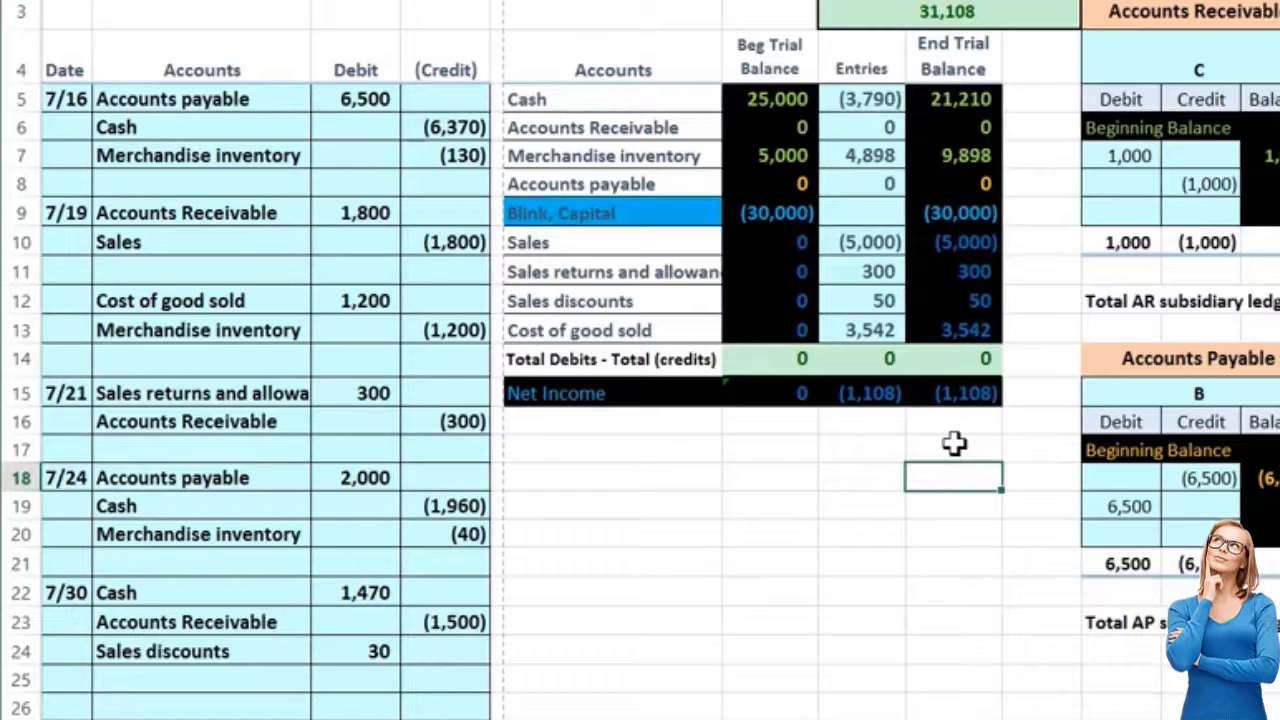
key(Left)
key(Left)
key(Left)
key(Left)
key(Left)
key(Left)
key(Left)
key(Left)
key(Left)
key(Left)
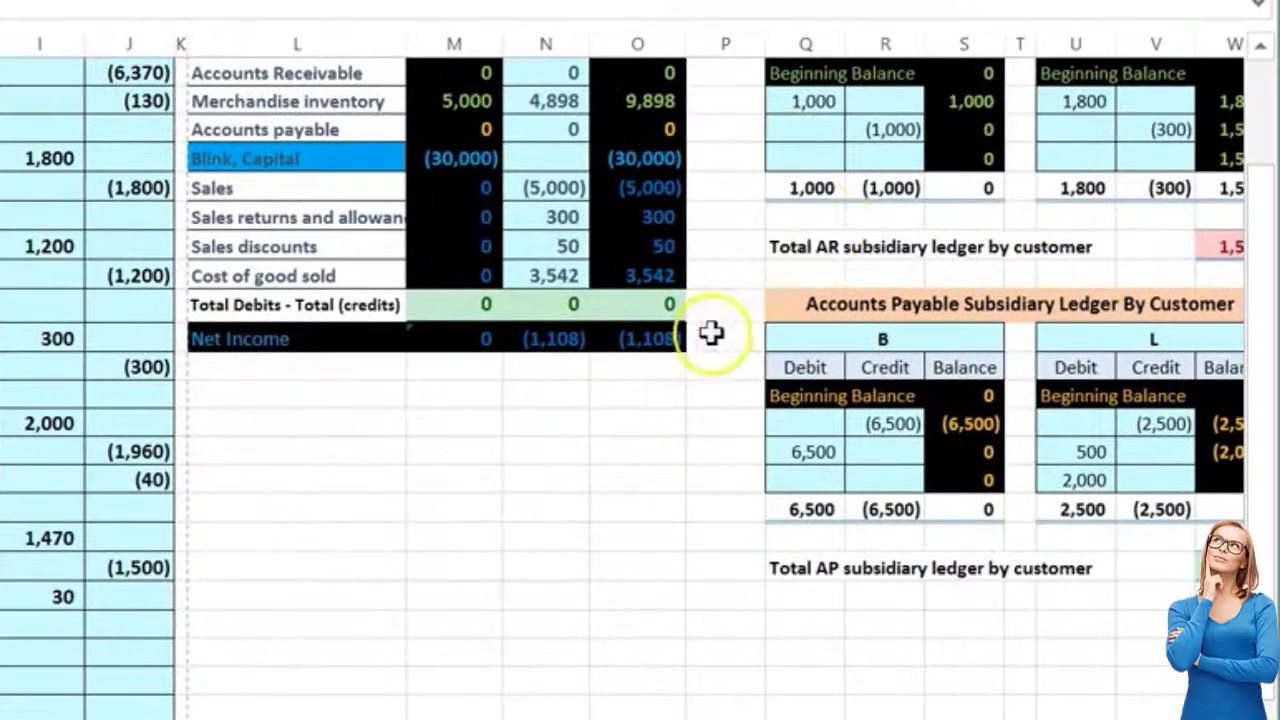
Step: Examine A's receivable ledger and the total AR subsidiary ledger by customer
click(1008, 216)
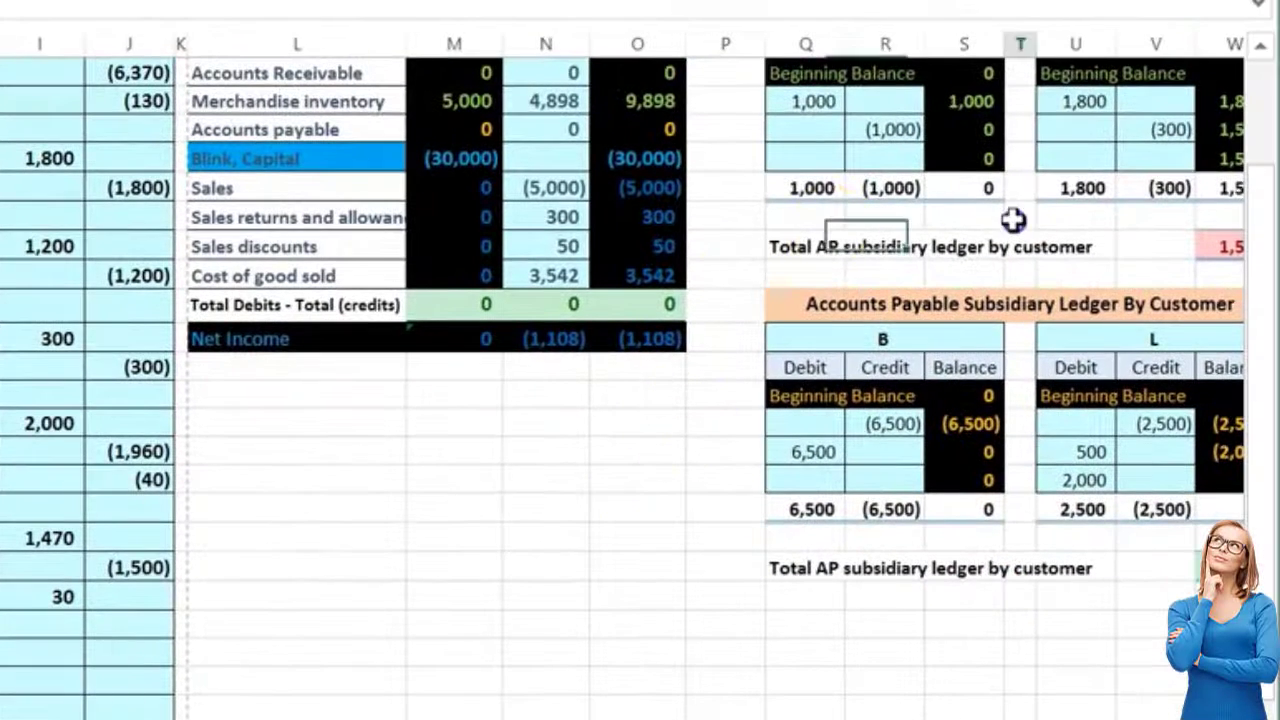
key(Right)
key(Right)
key(Right)
scroll(1006, 218, right, 3)
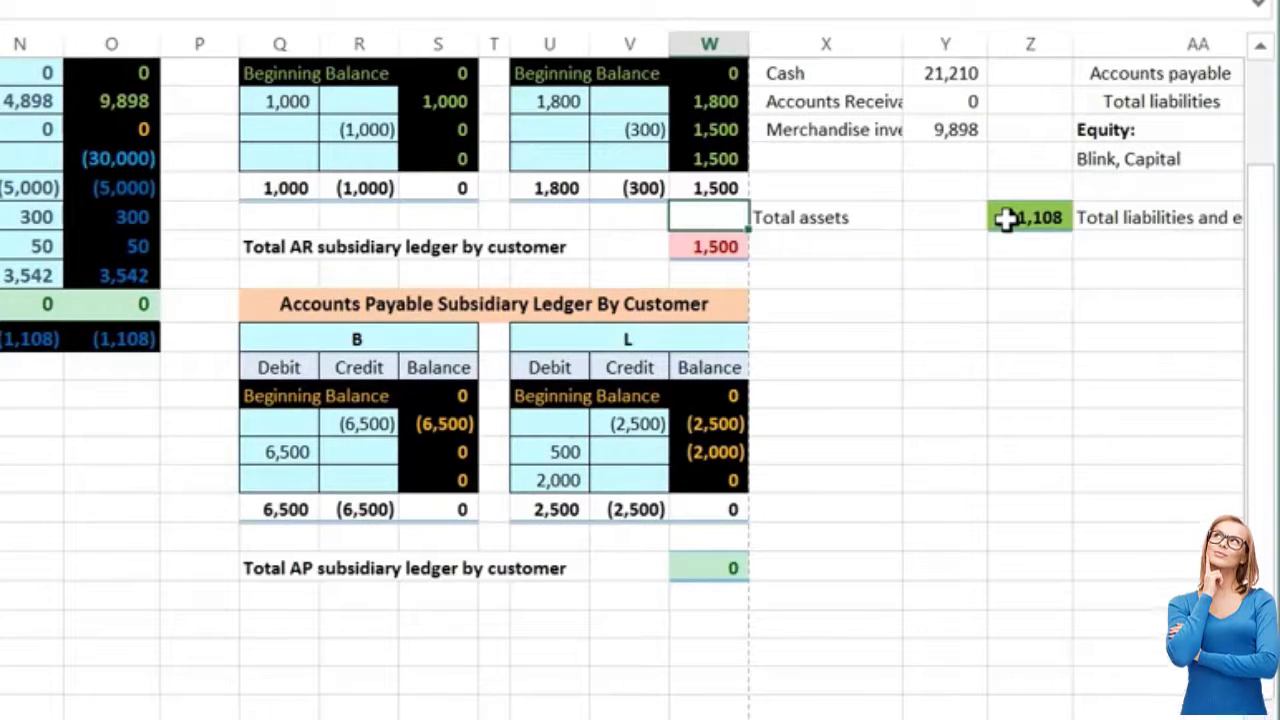
scroll(889, 297, up, 2)
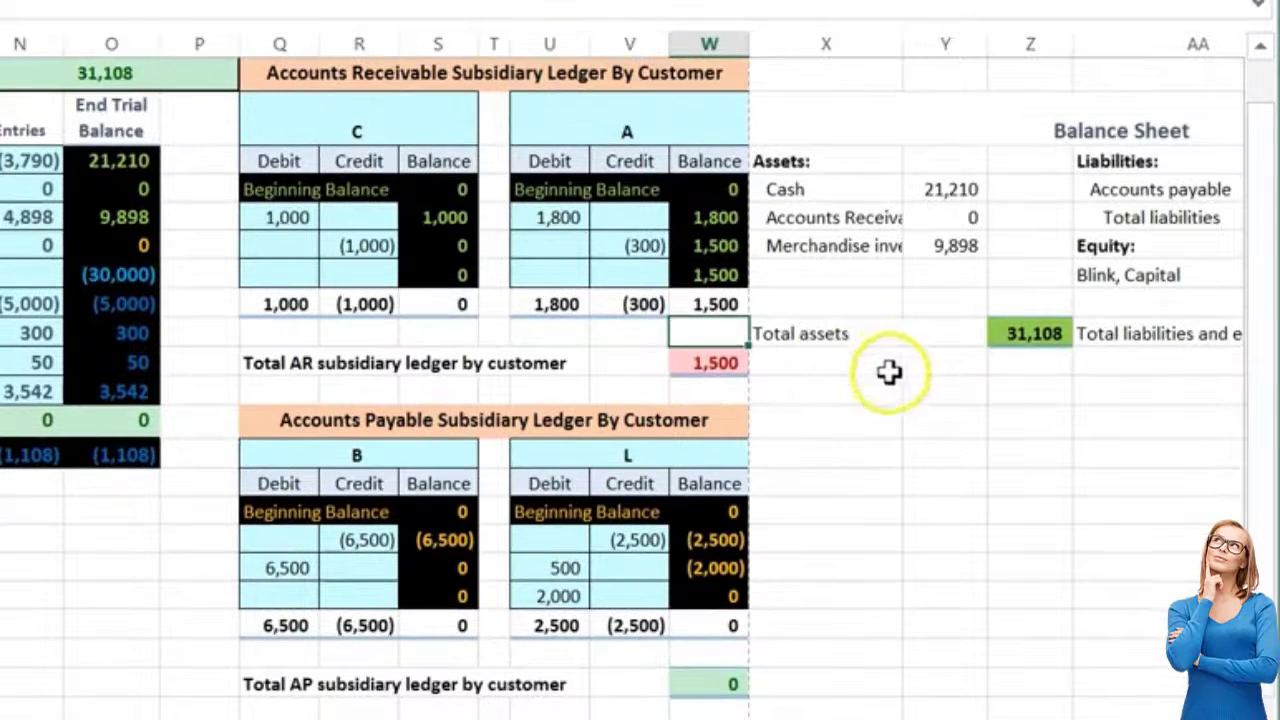
click(561, 276)
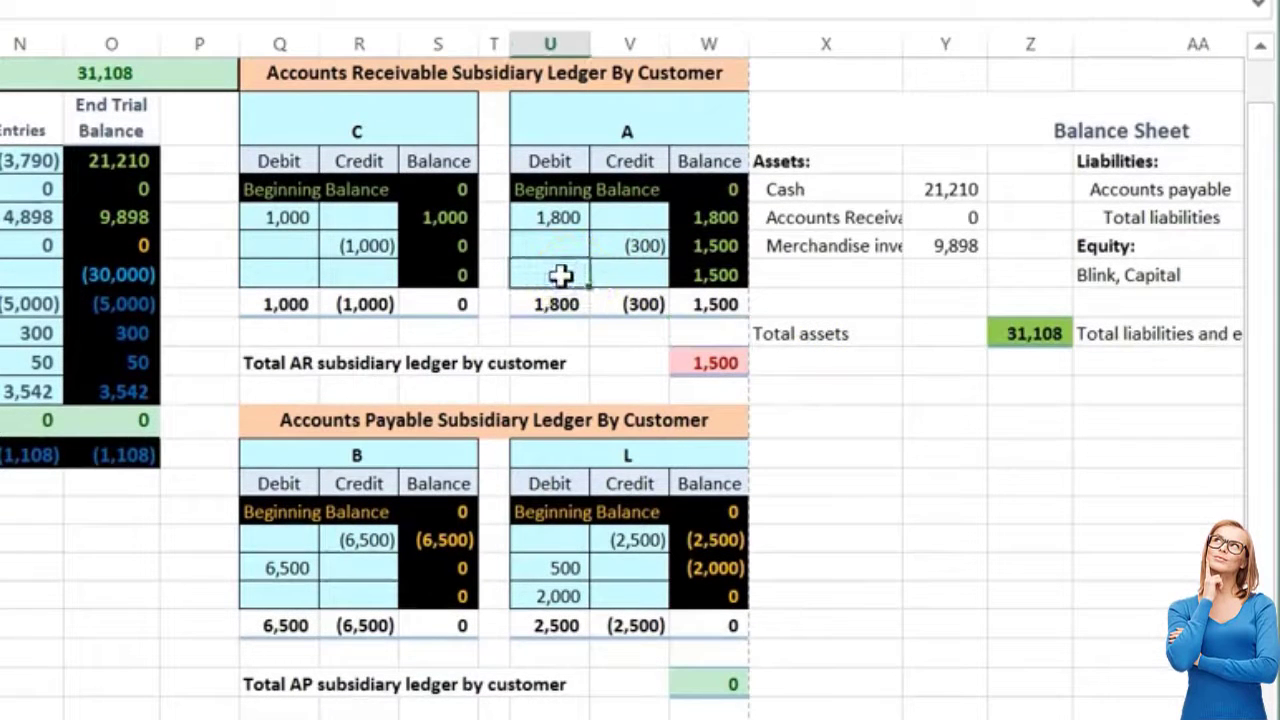
text(=)
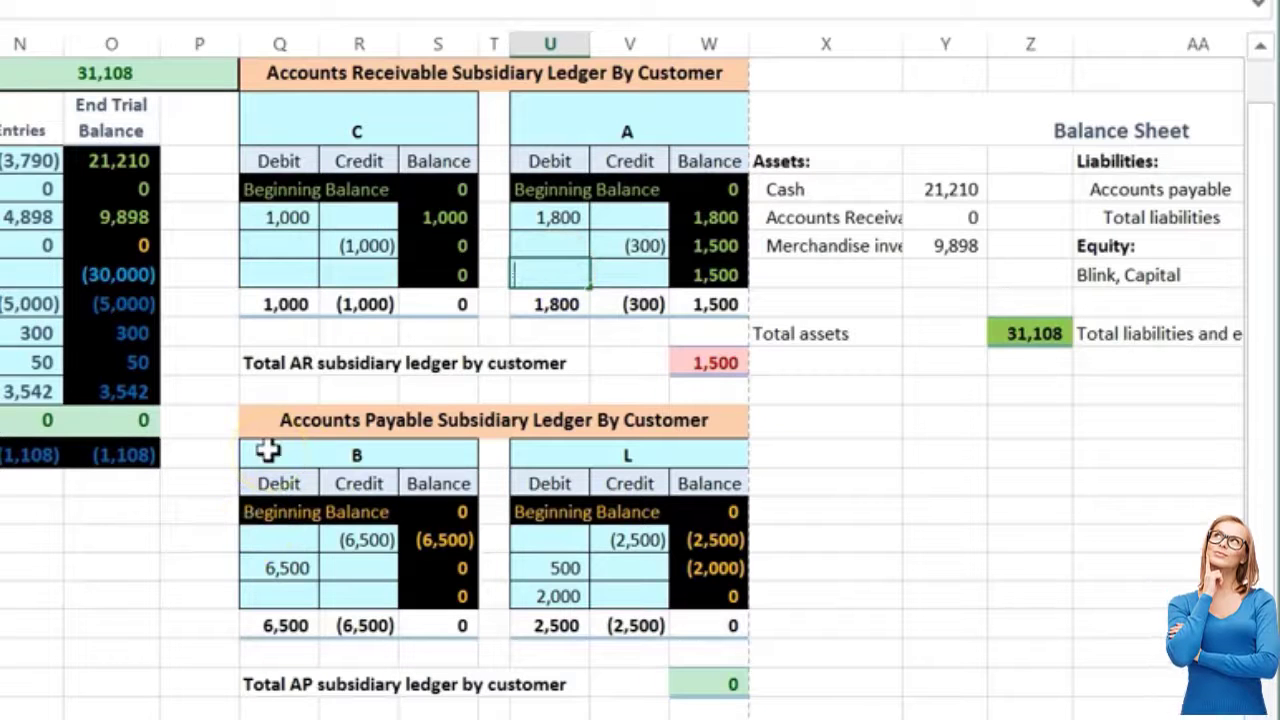
key(BackSpace)
key(Return)
Step: Post the 7/30 receipt to A's receivable ledger by entering =J23 in the last open Credit cell
key(Right)
key(Up)
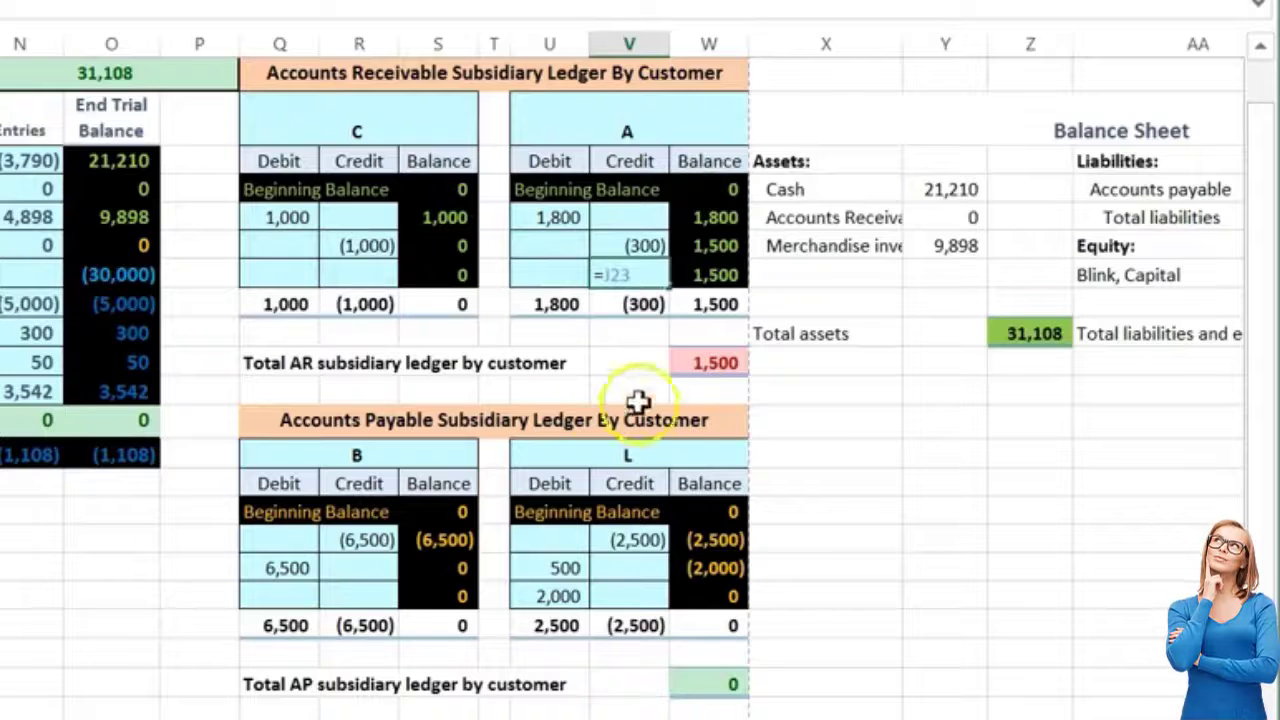
key(Return)
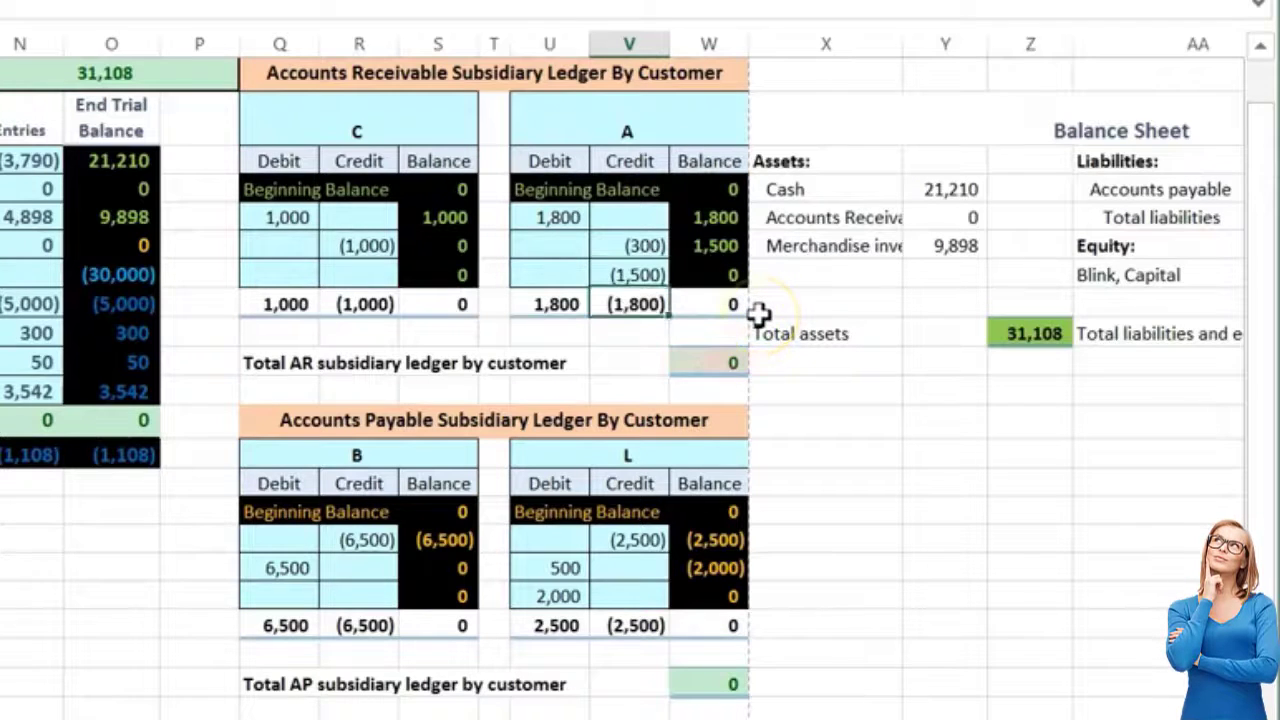
click(710, 362)
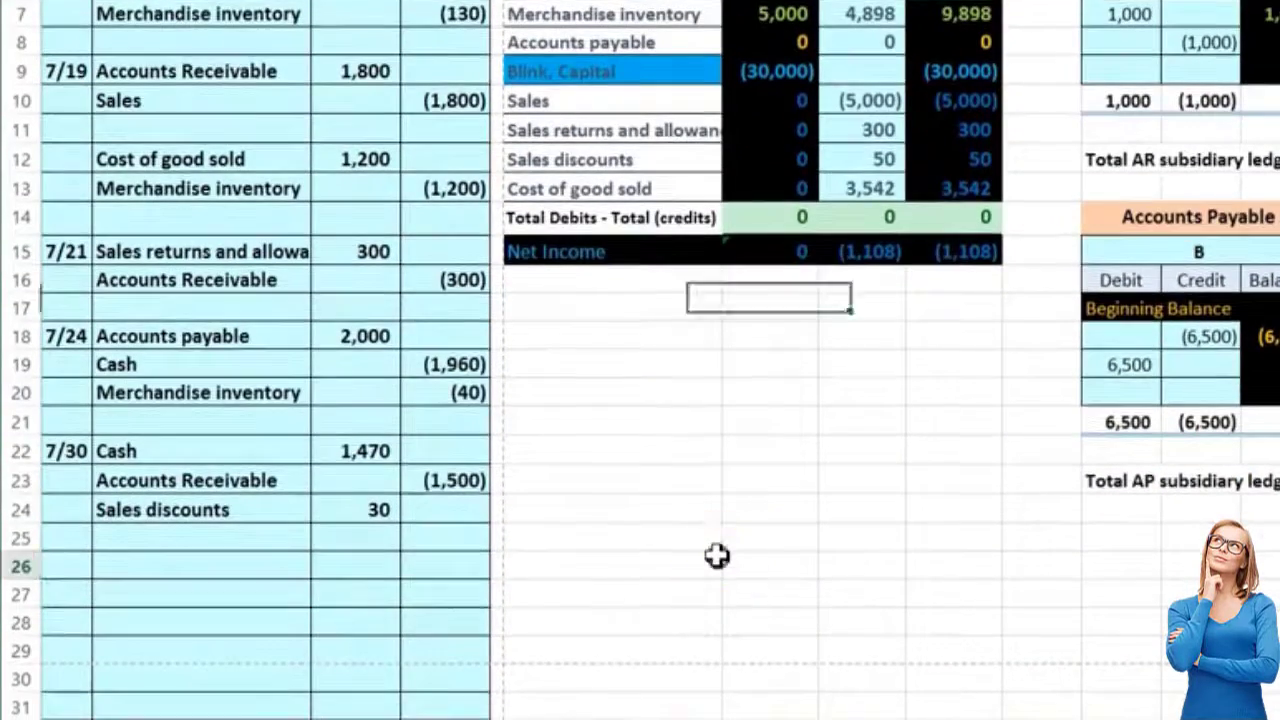
Step: Start a new journal entry in row 26 beneath the Sales discounts line, dated 7/30
click(717, 556)
key(Left)
key(Left)
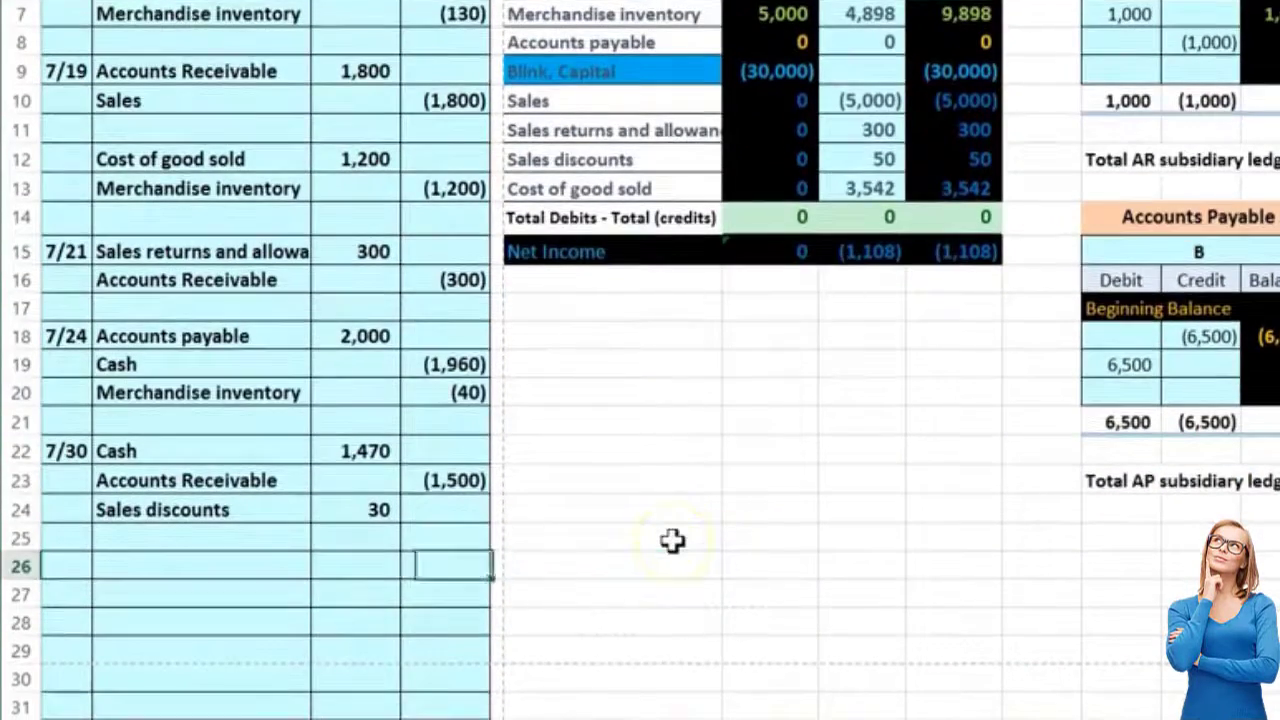
scroll(672, 540, left, 5)
key(Left)
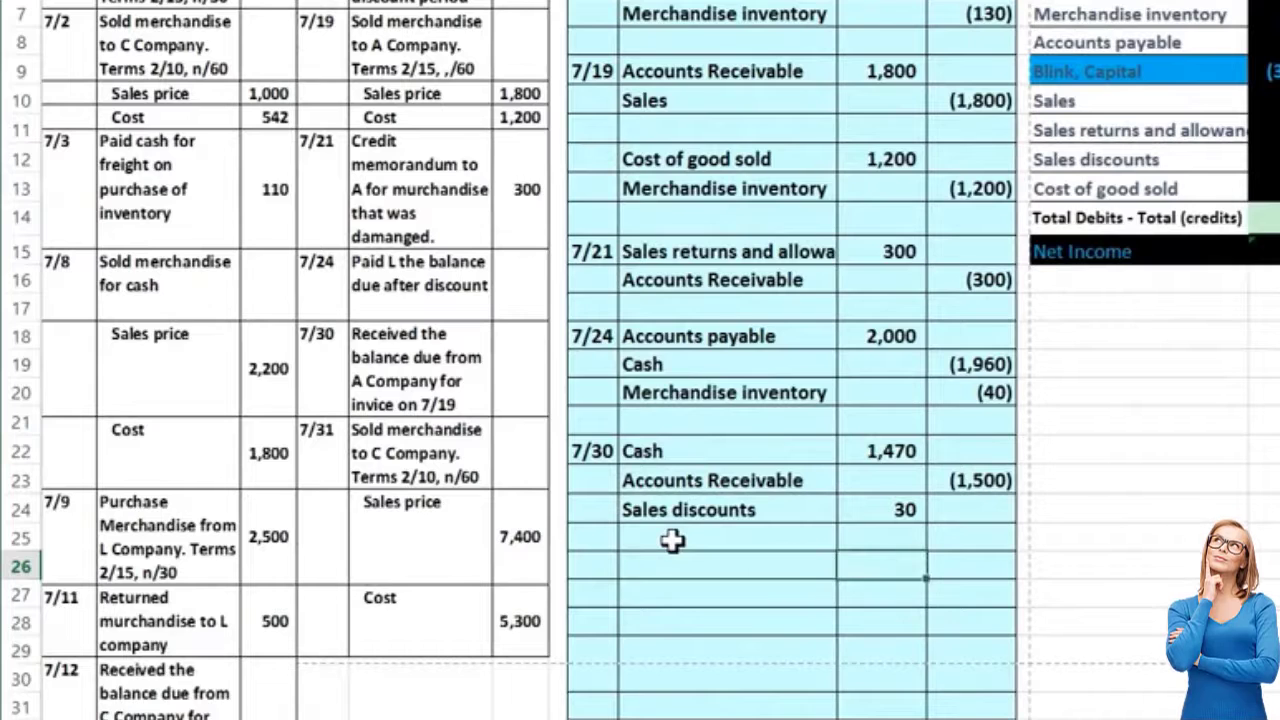
key(Left)
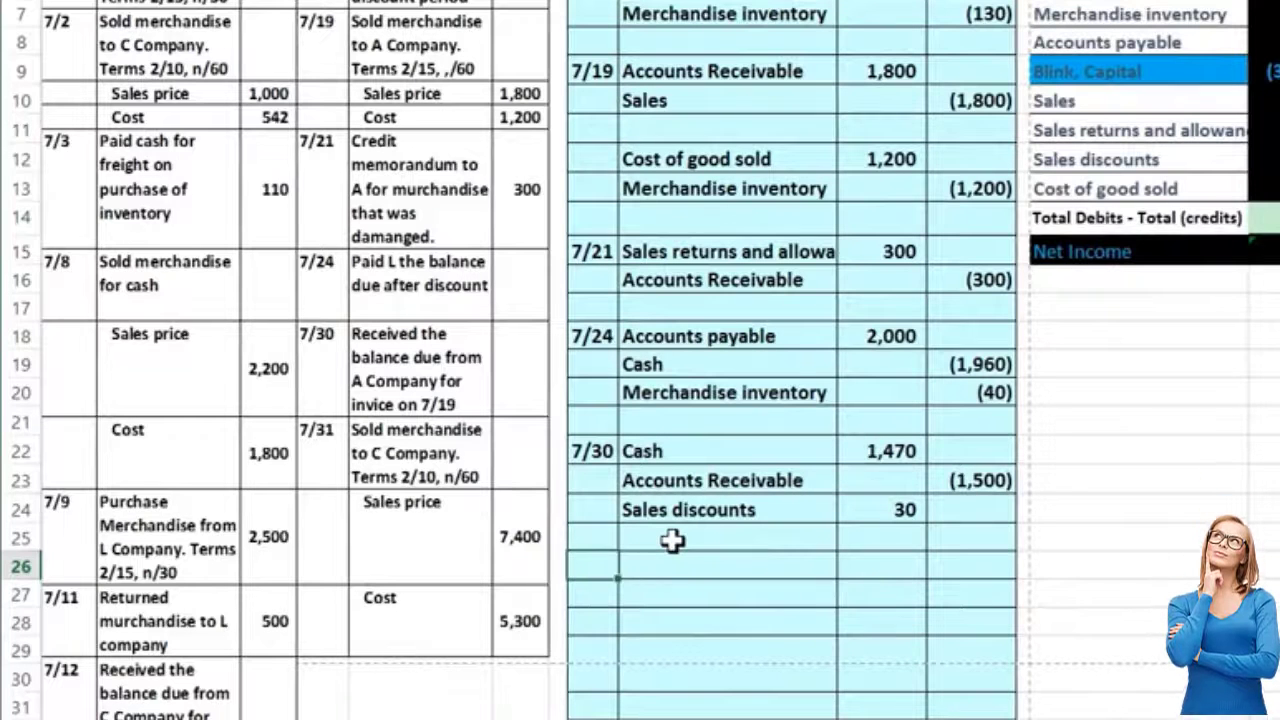
text(7/30)
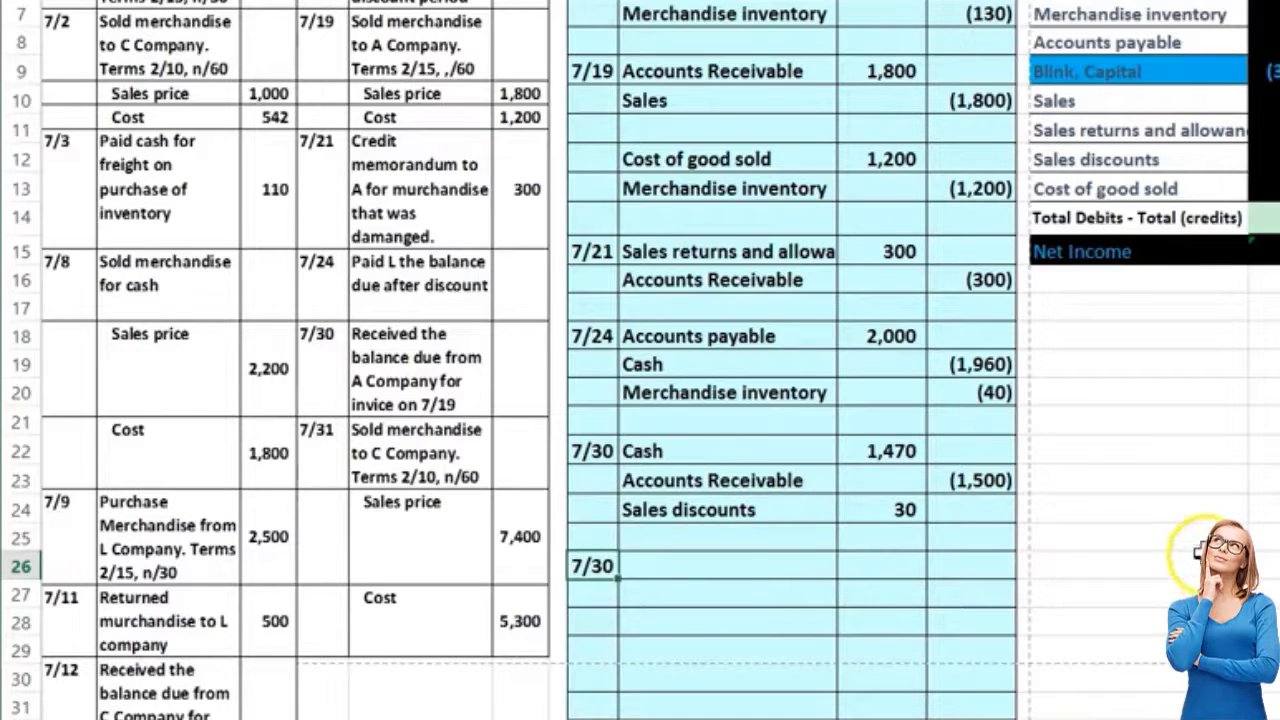
Step: Copy the Accounts Receivable name from the trial balance and paste it as values beside the new 7/30 date
scroll(1198, 550, up, 2)
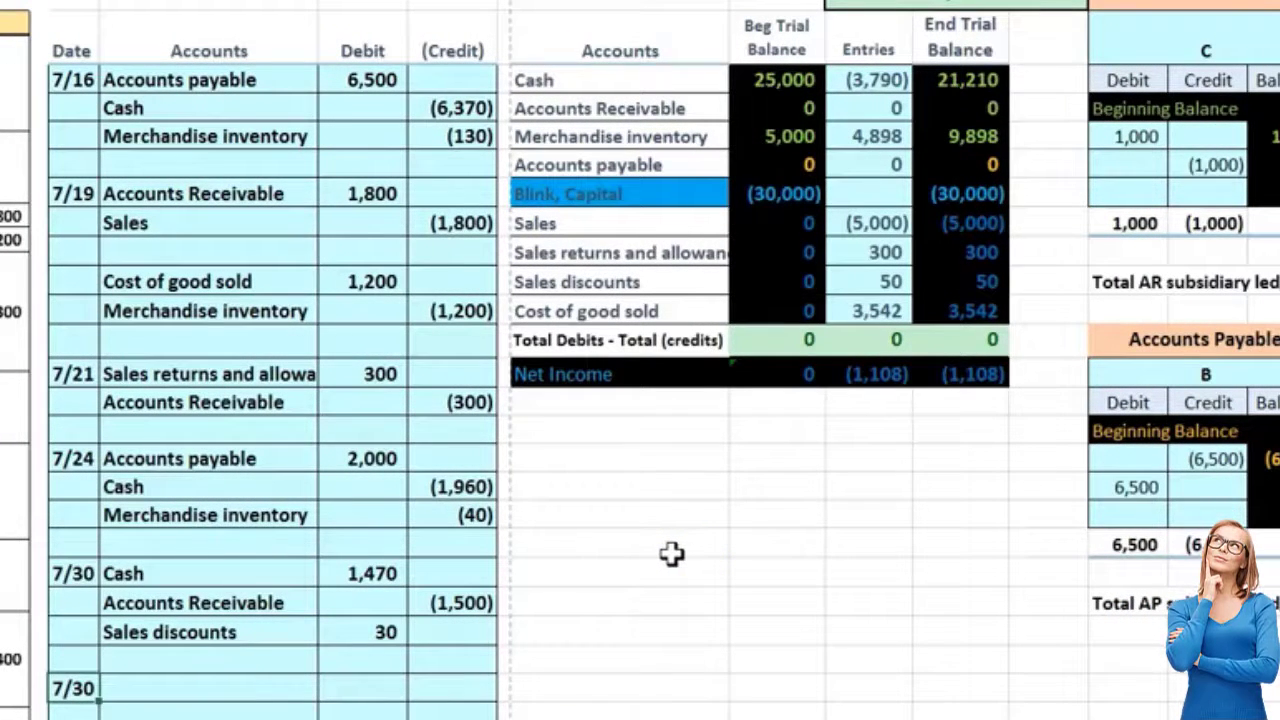
click(608, 106)
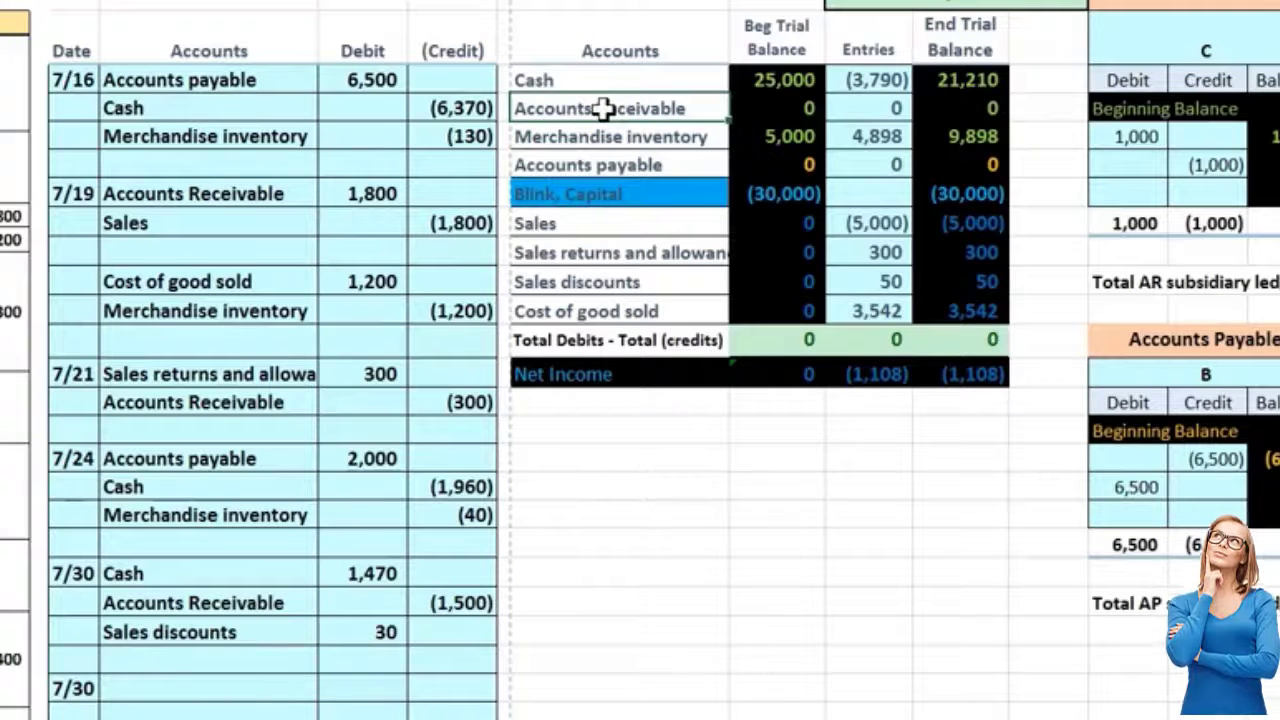
right_click(603, 108)
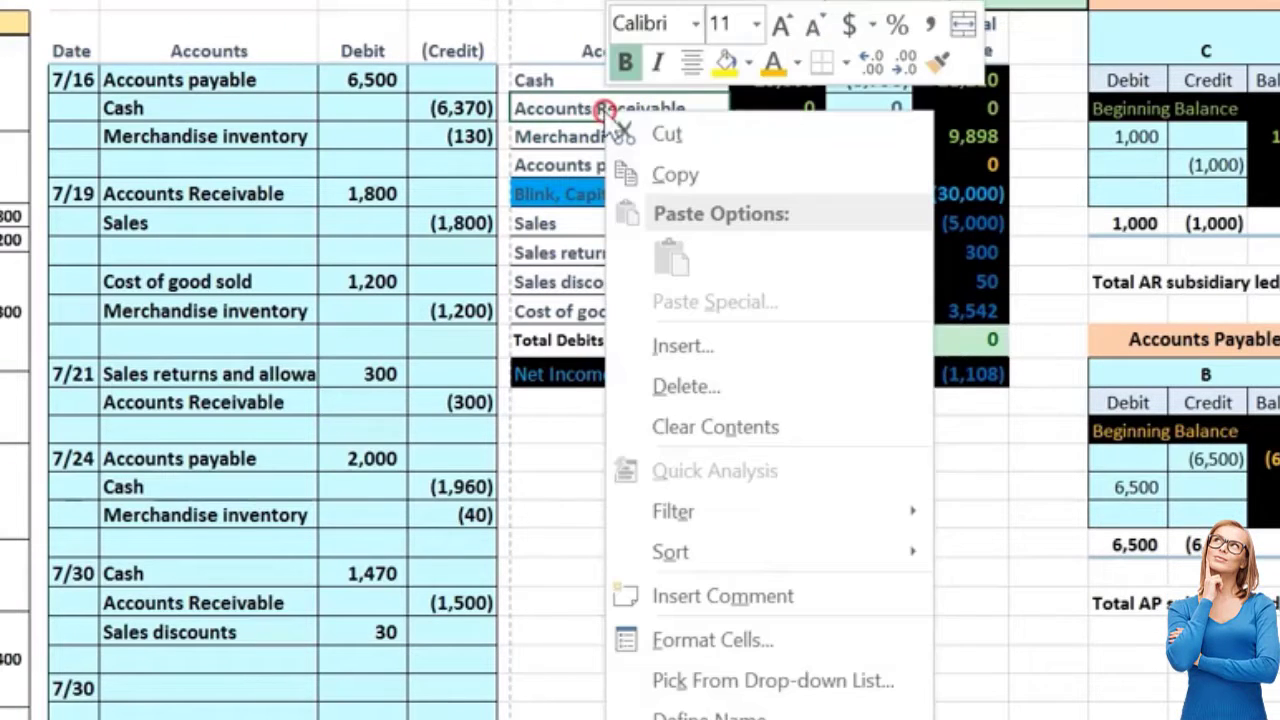
click(630, 171)
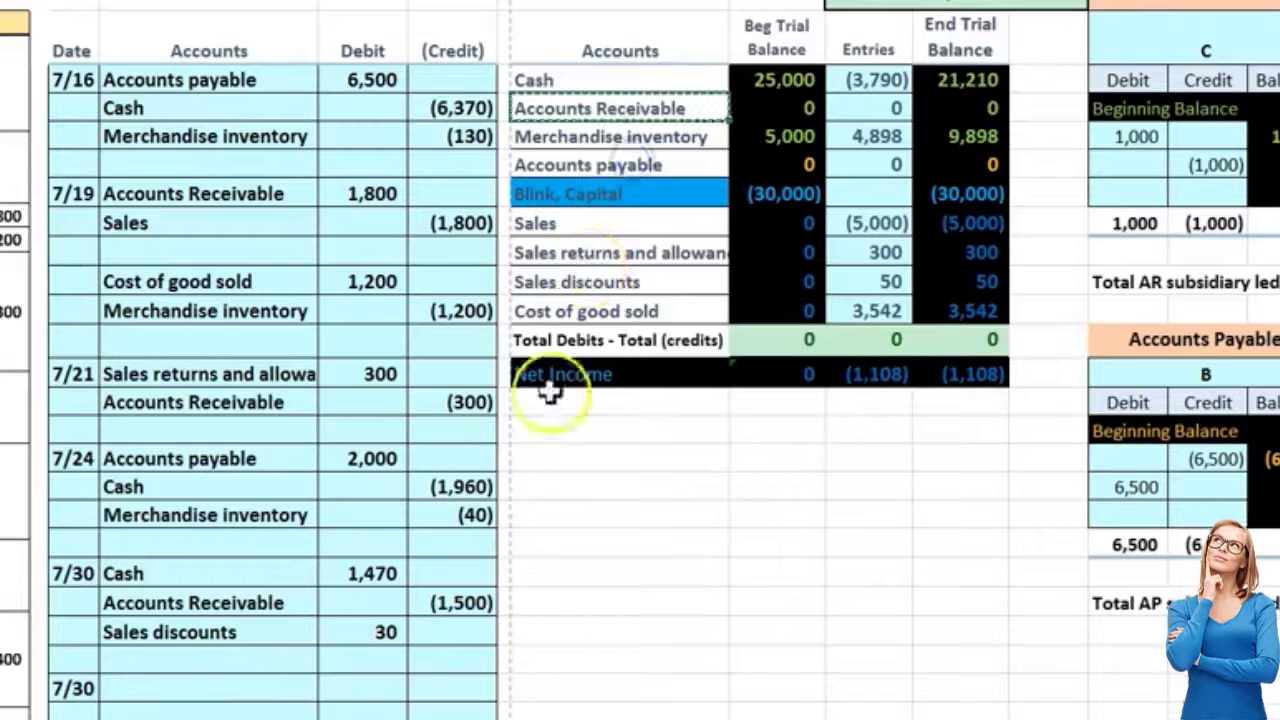
right_click(184, 689)
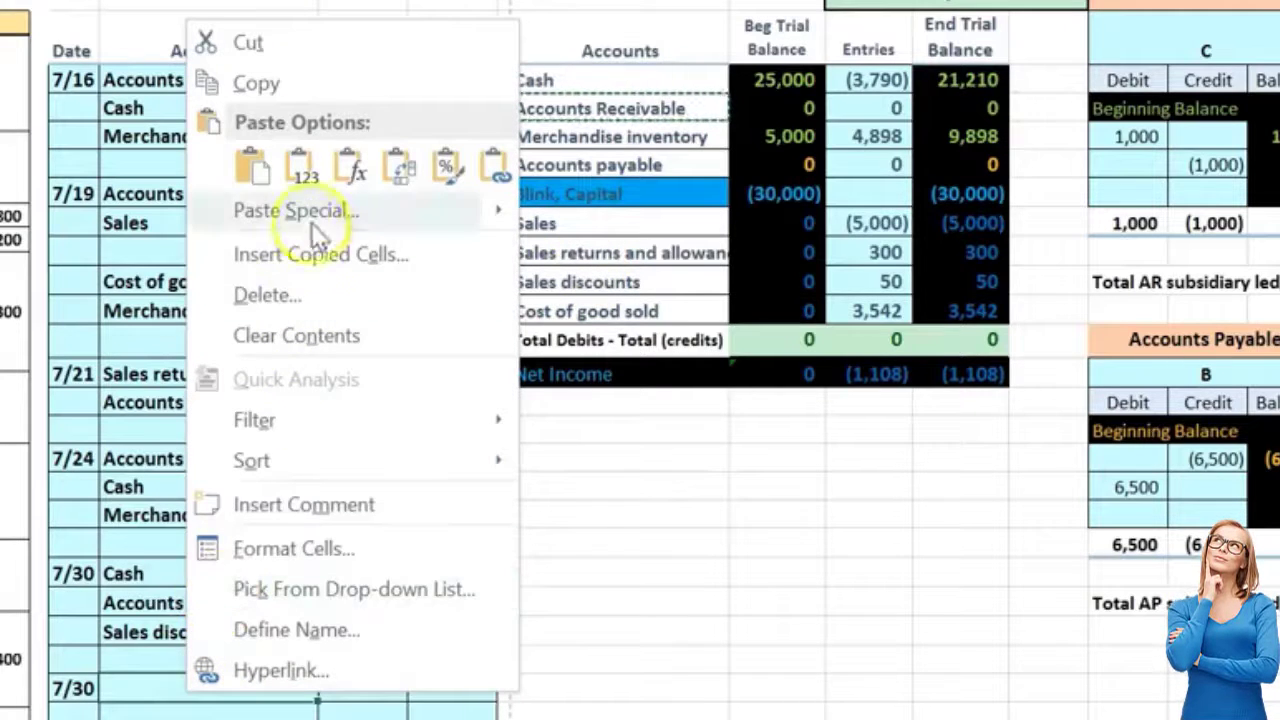
click(300, 168)
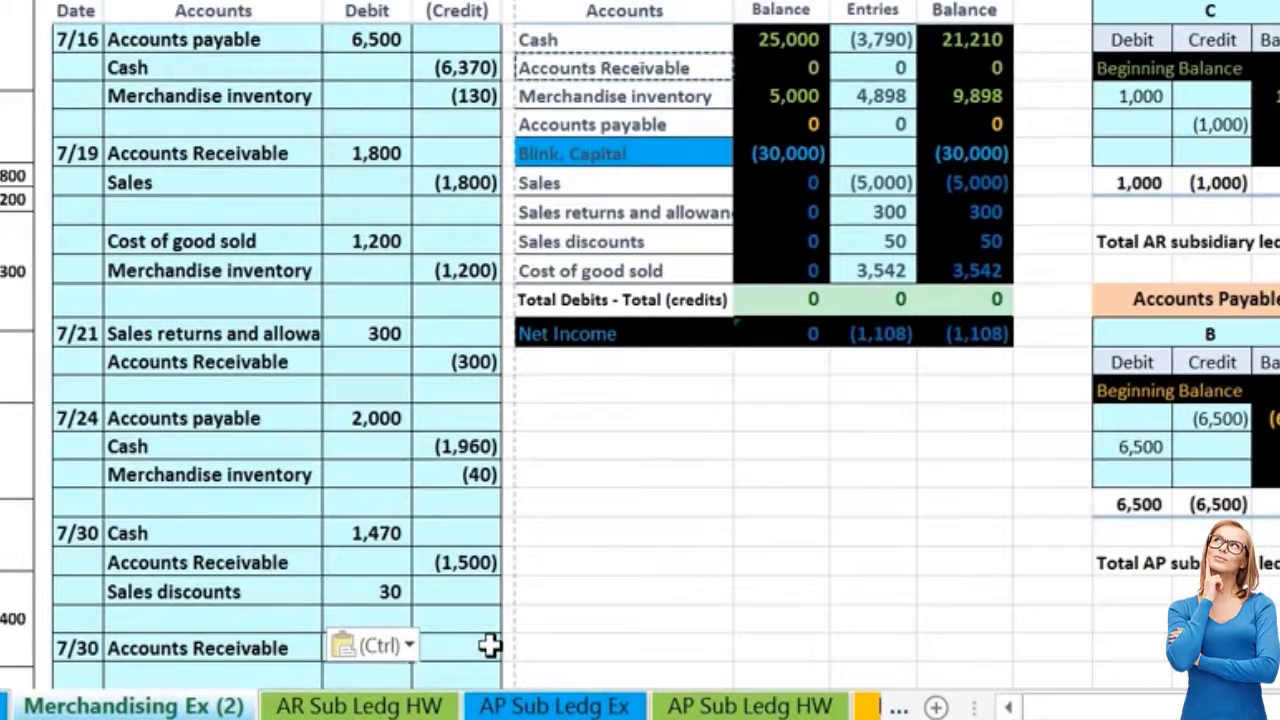
Step: Enter 7400 as the Accounts Receivable debit and the formula -I26 as the credit one row below
scroll(440, 645, down, 2)
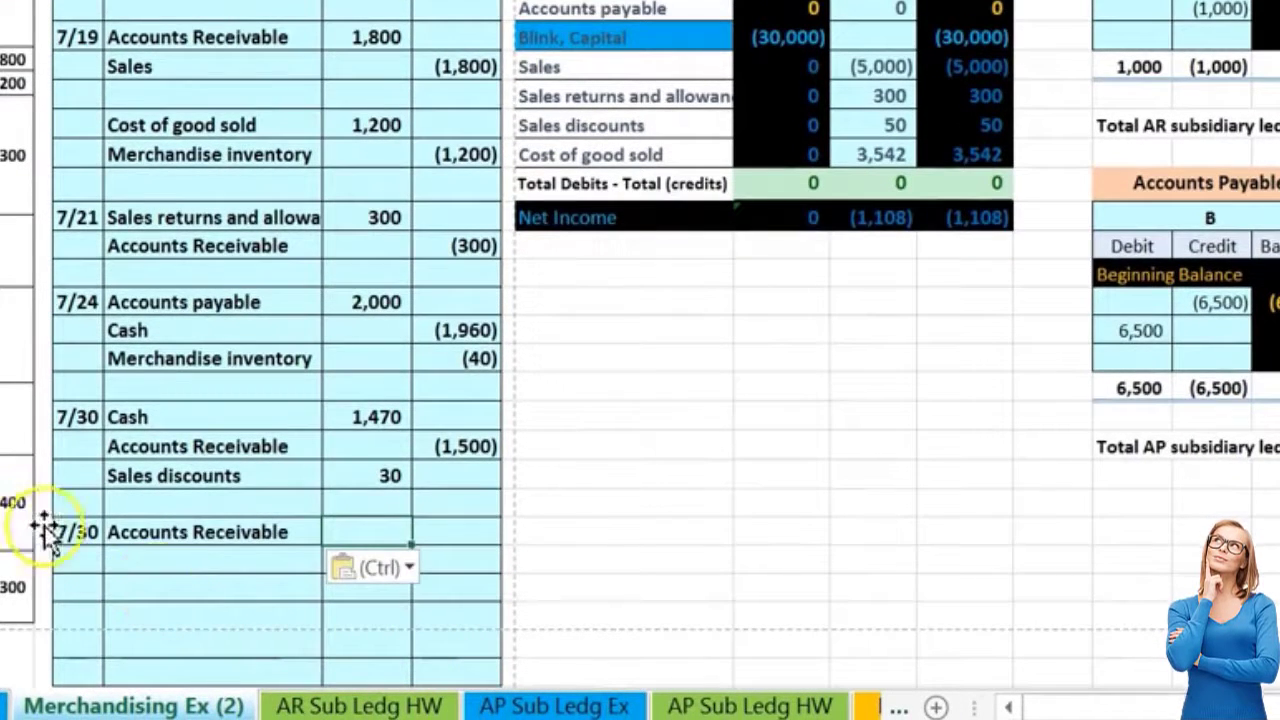
text(74)
key(Return)
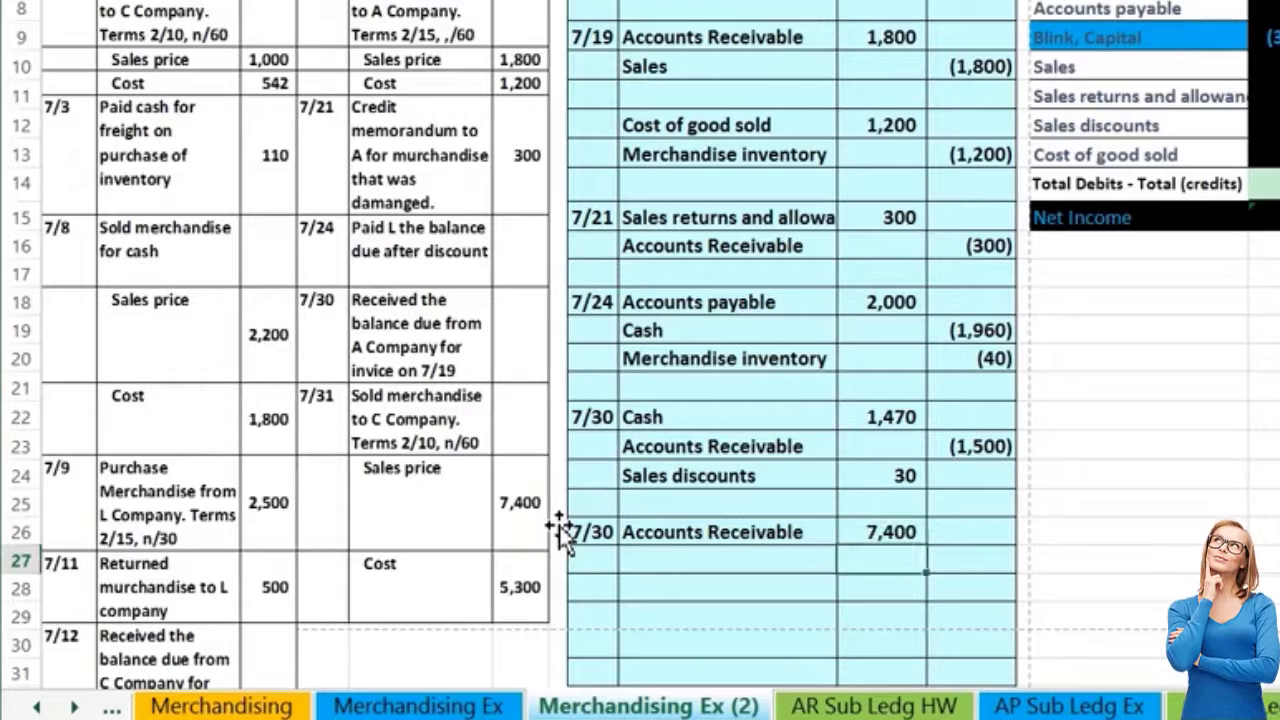
text(-7400)
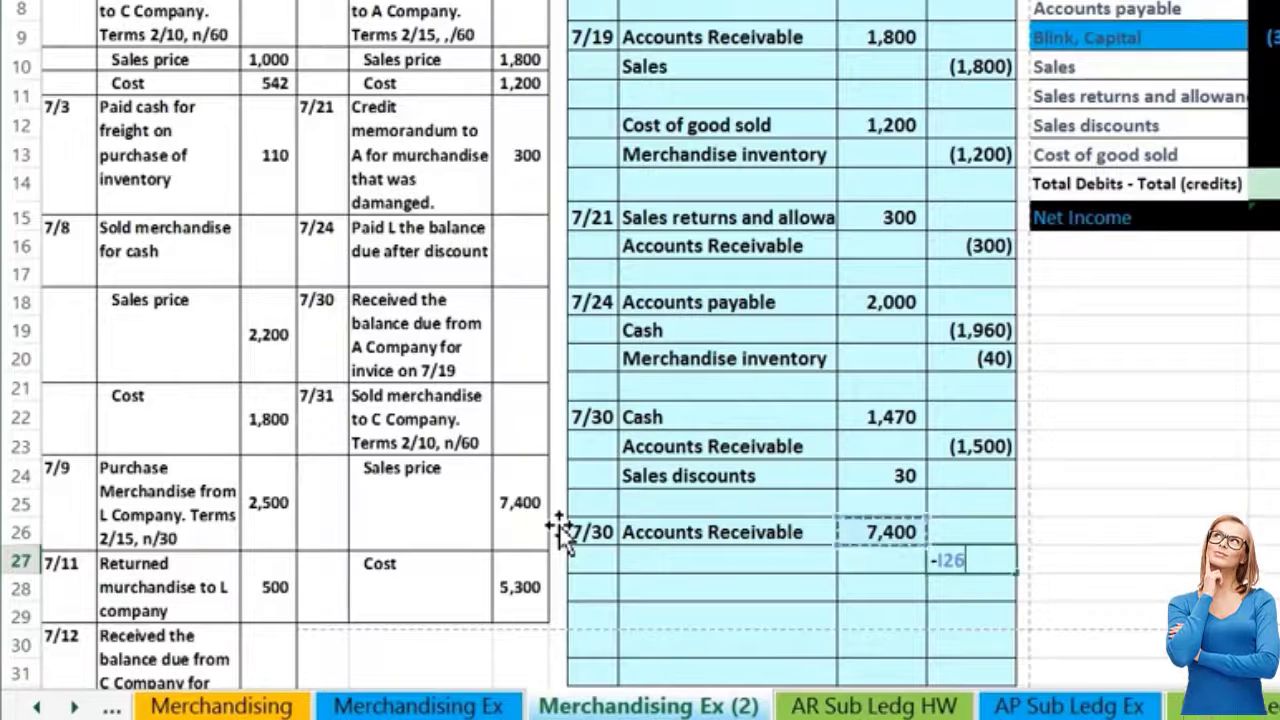
key(Return)
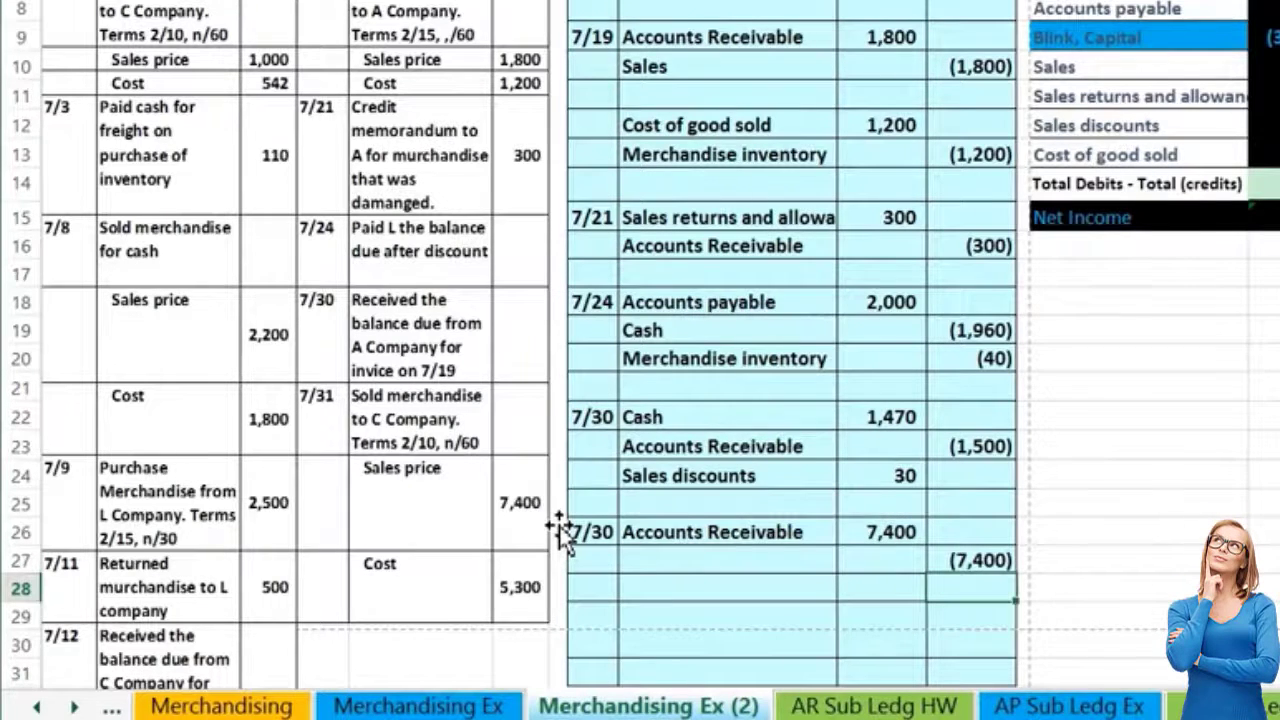
click(558, 507)
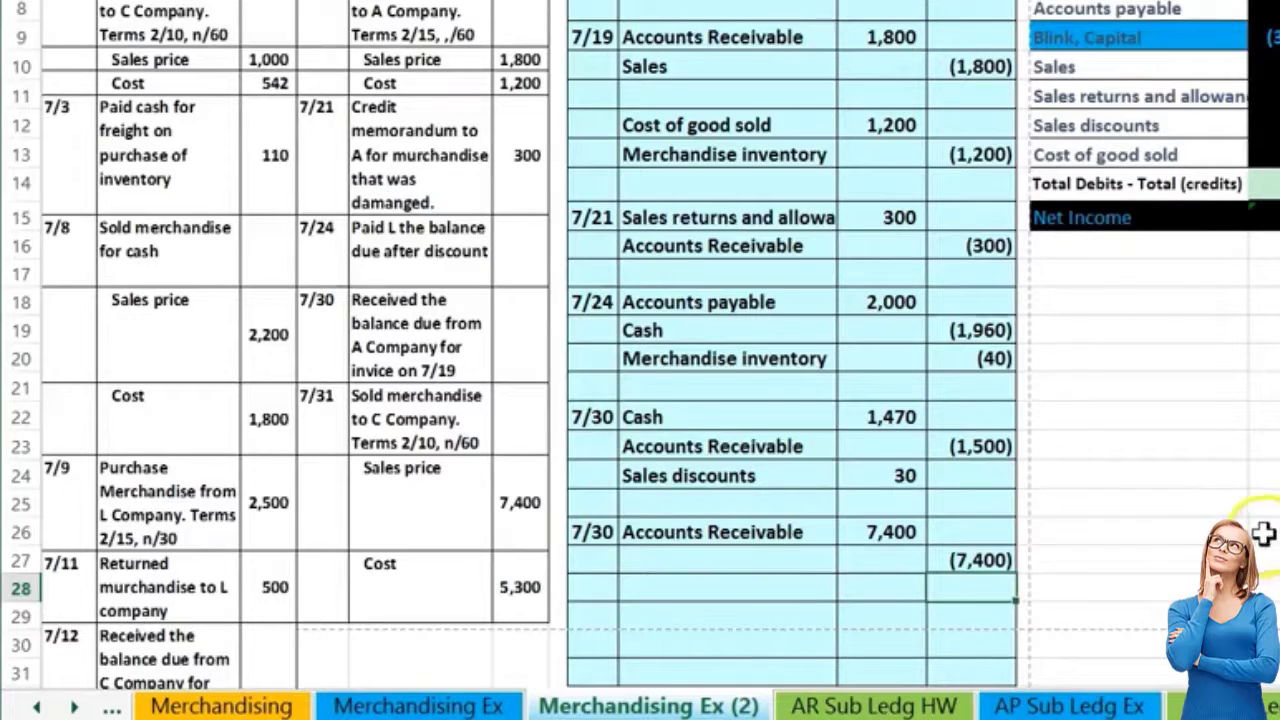
Step: Copy the Sales name from the trial balance and paste it as values as the account under the new Accounts Receivable line
scroll(1264, 535, up, 2)
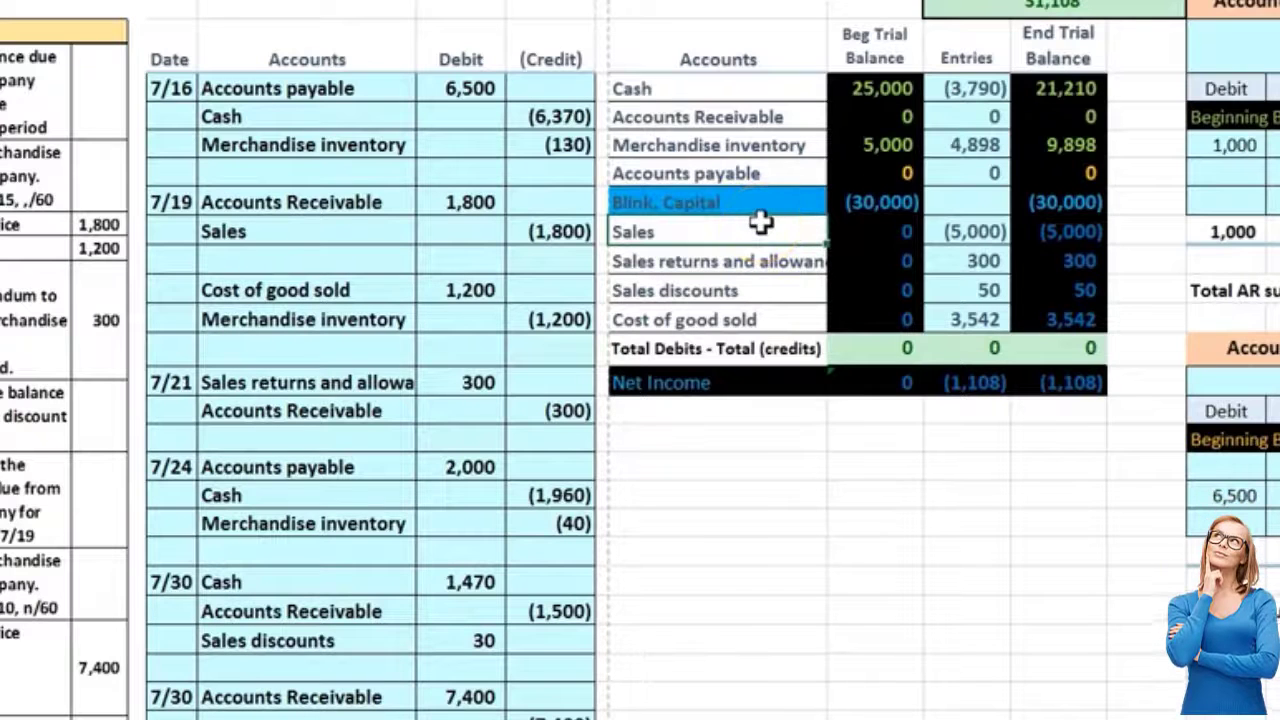
click(1074, 224)
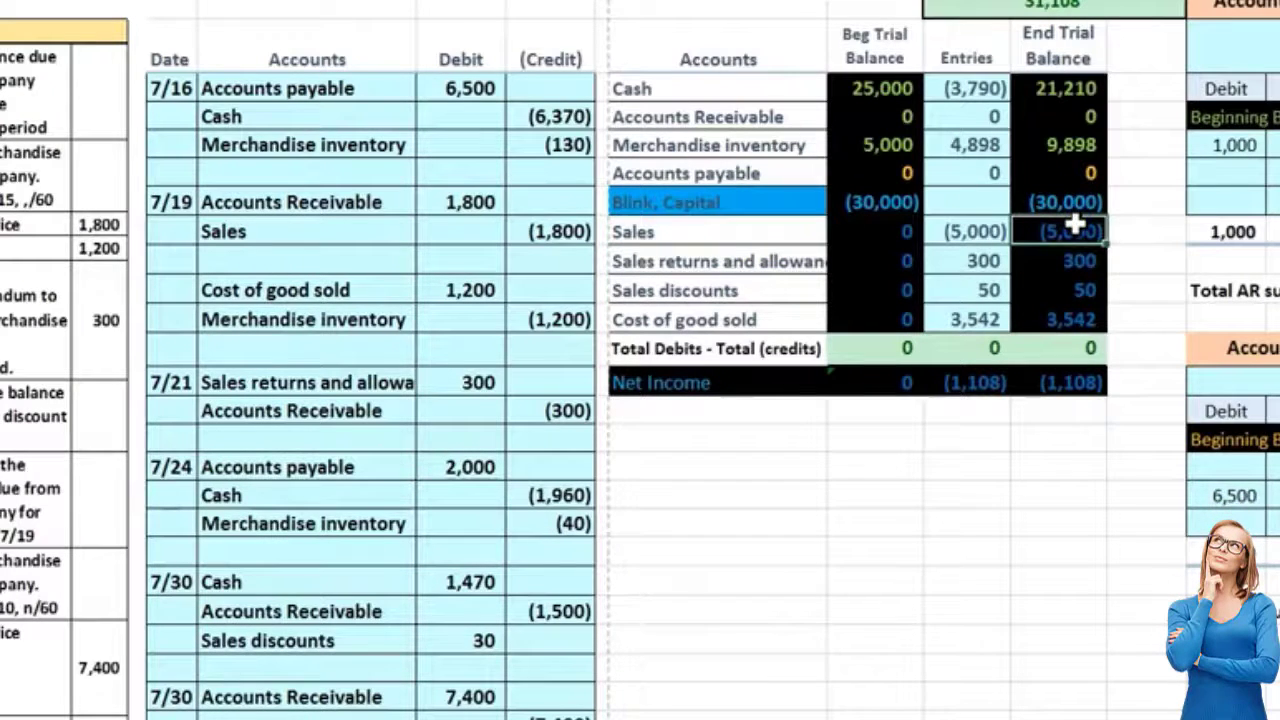
right_click(701, 231)
click(737, 201)
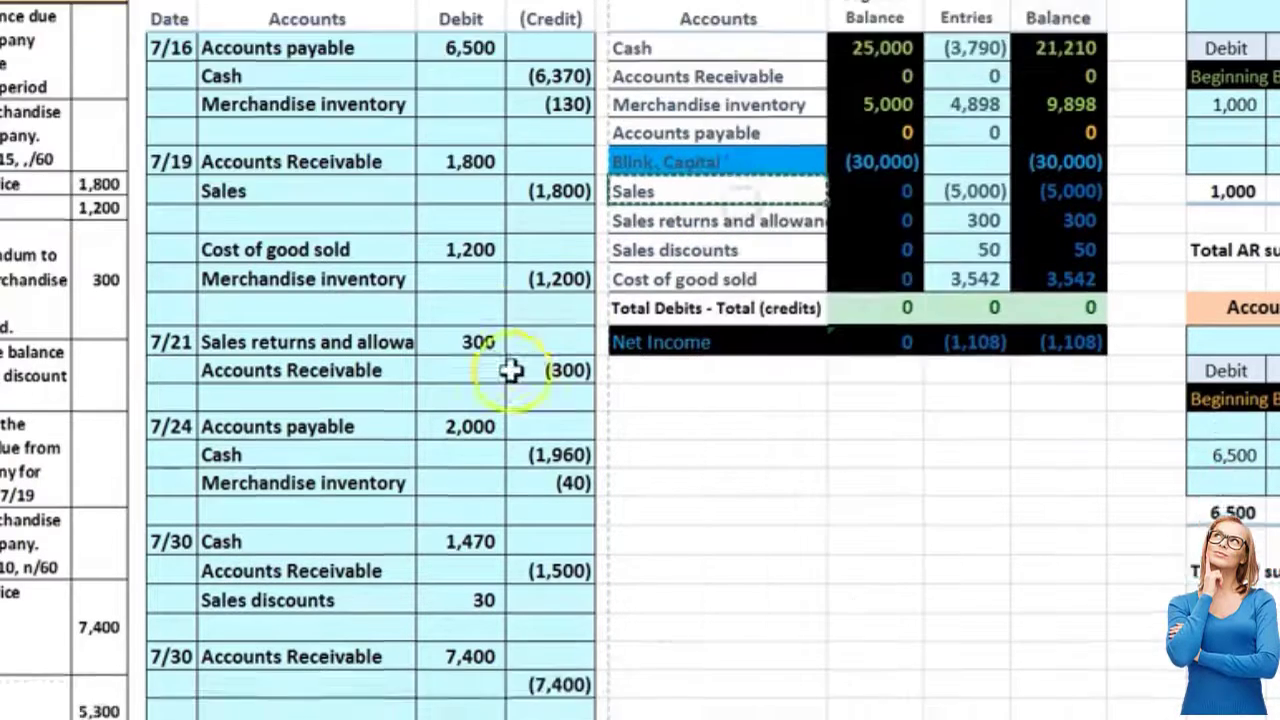
scroll(507, 388, down, 3)
click(333, 527)
right_click(333, 527)
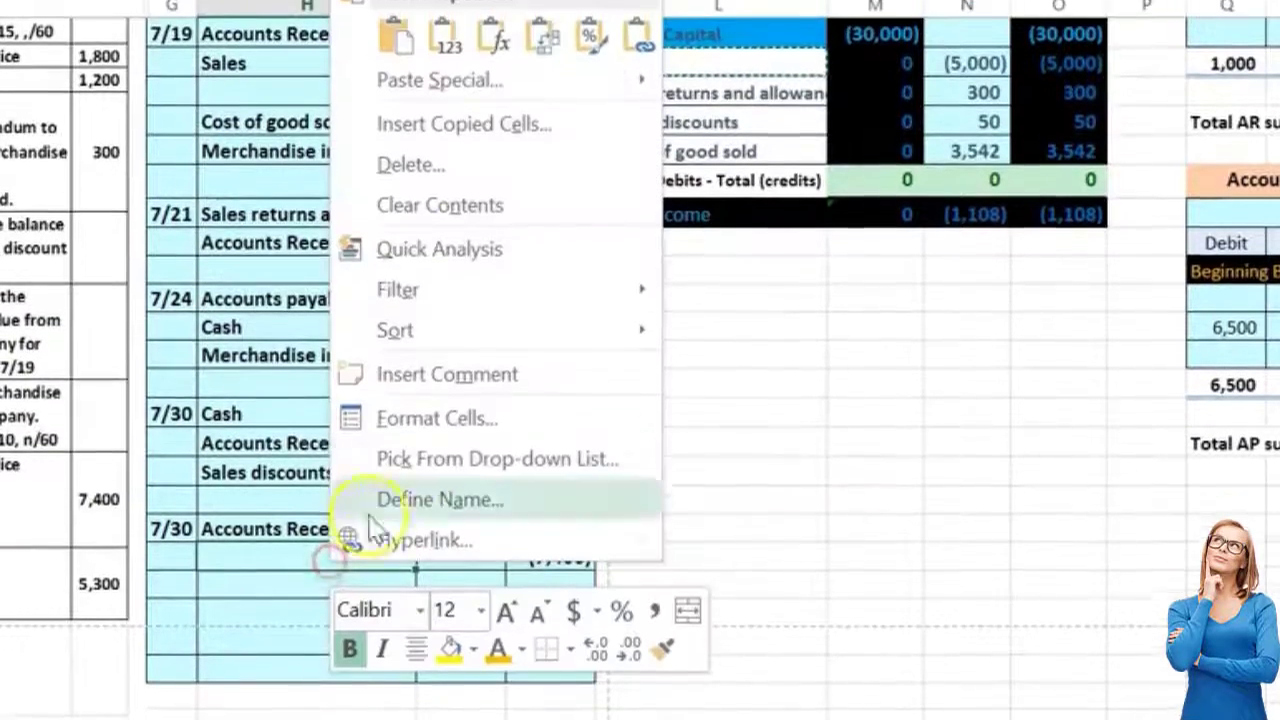
click(449, 58)
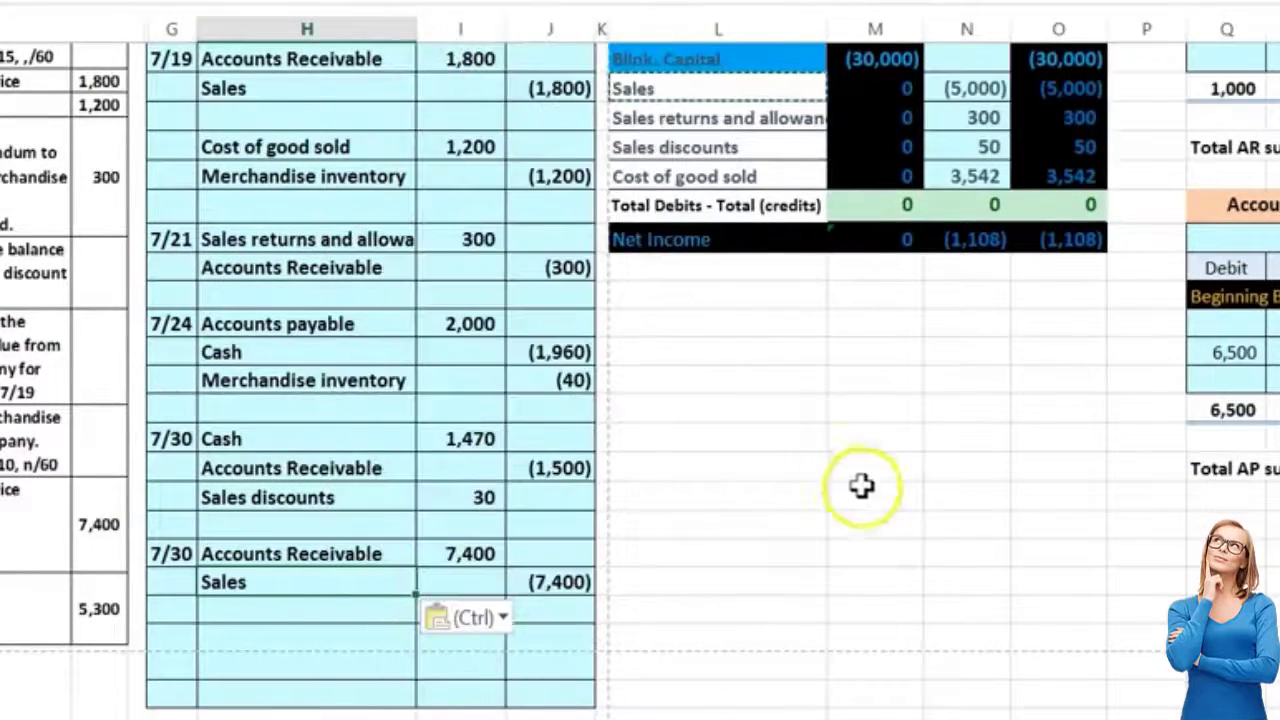
Step: Post the new Accounts Receivable debit by adding +I26 to that account's formula in the trial balance's Entries column
scroll(851, 491, up, 3)
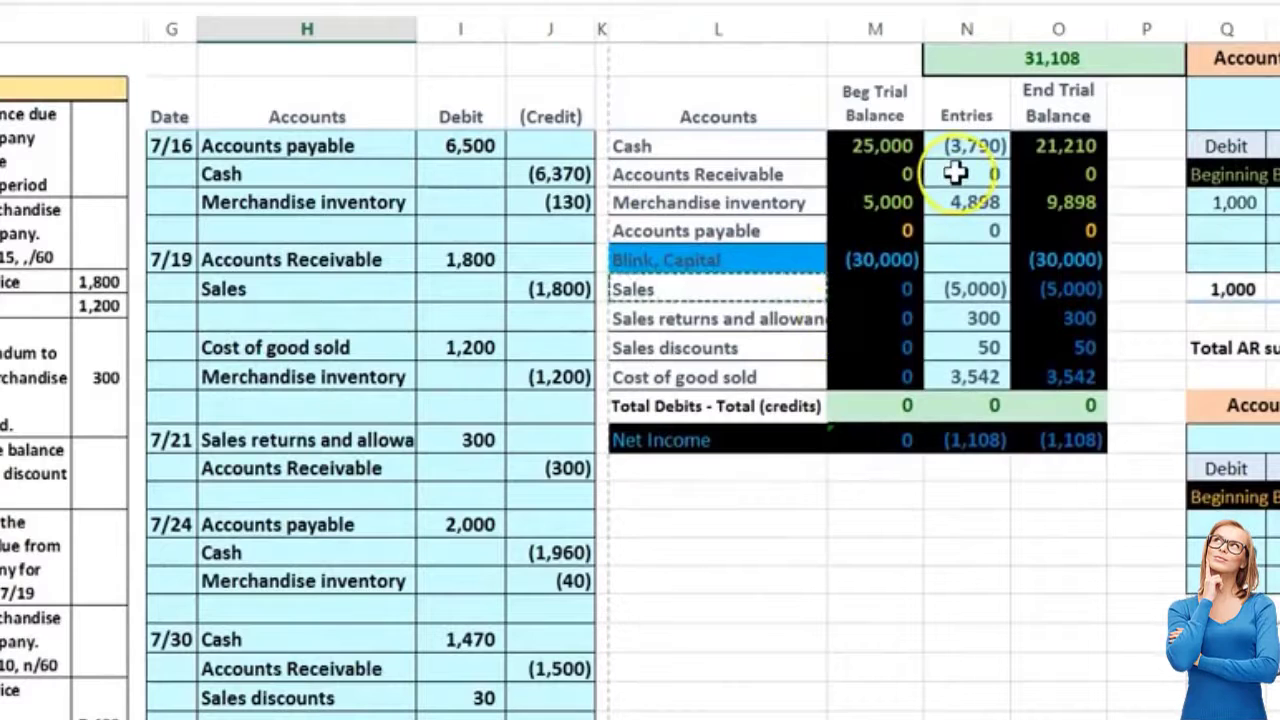
double_click(956, 173)
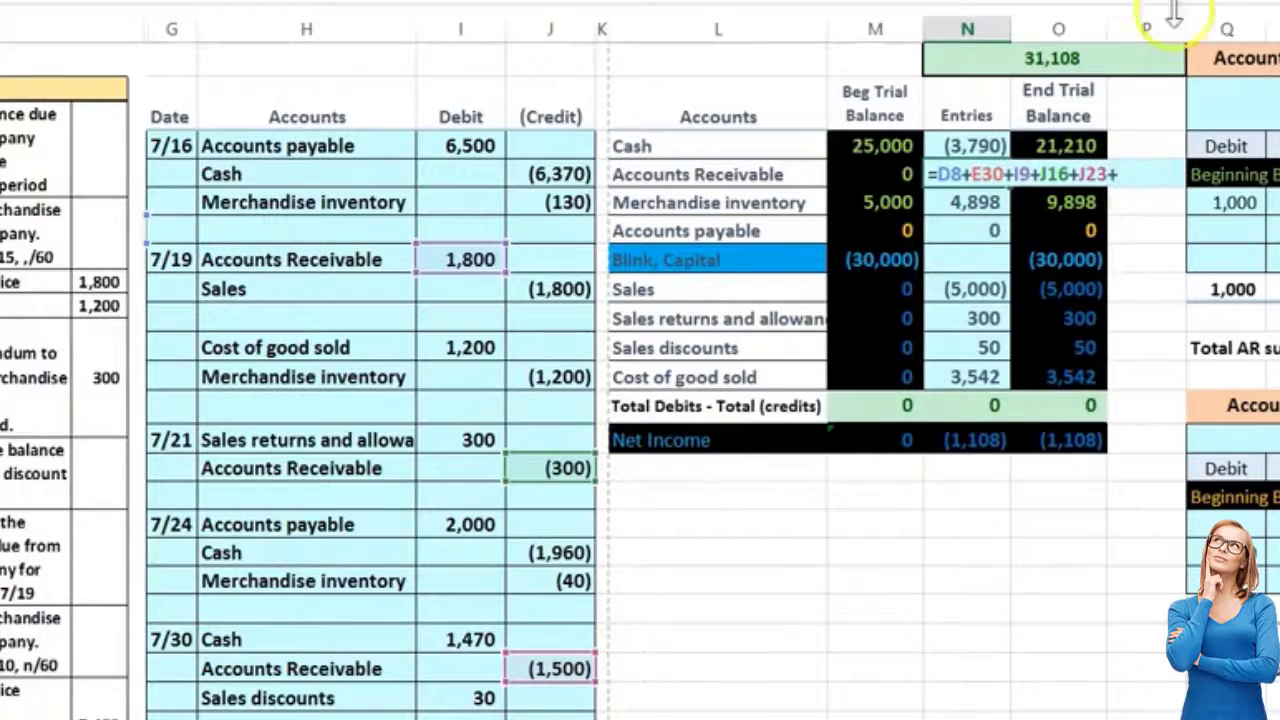
scroll(777, 394, down, 2)
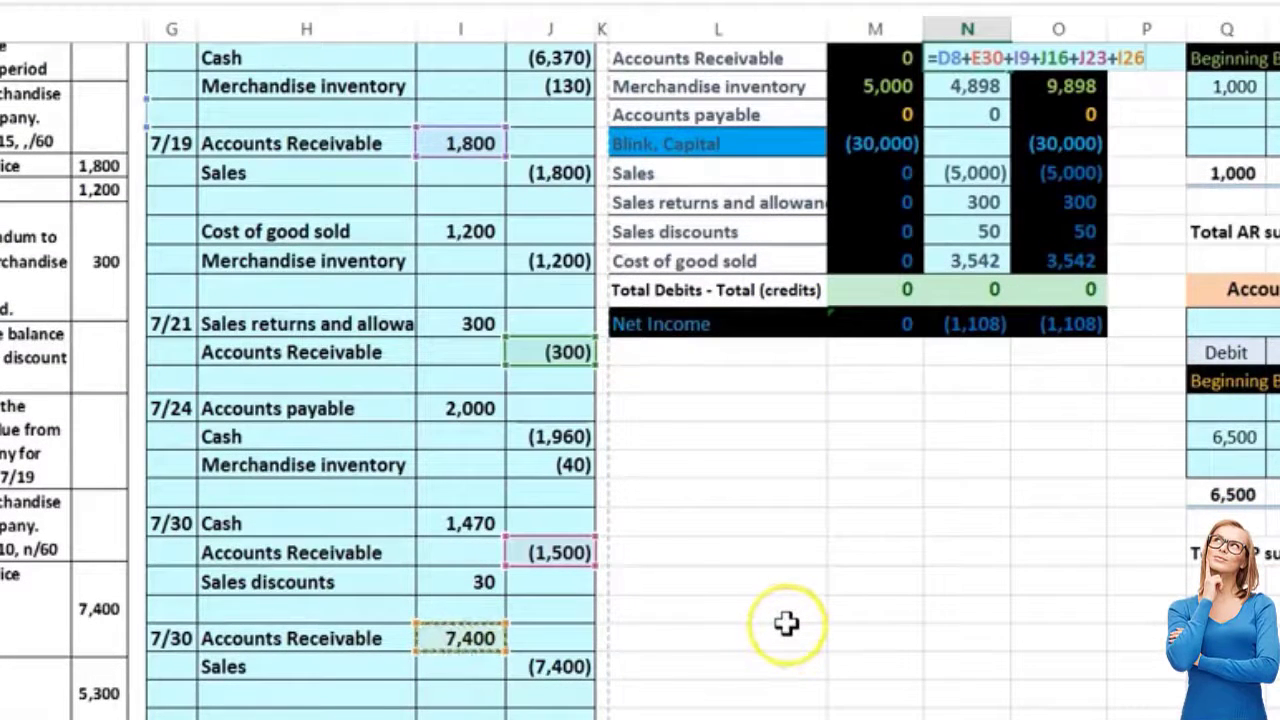
key(Return)
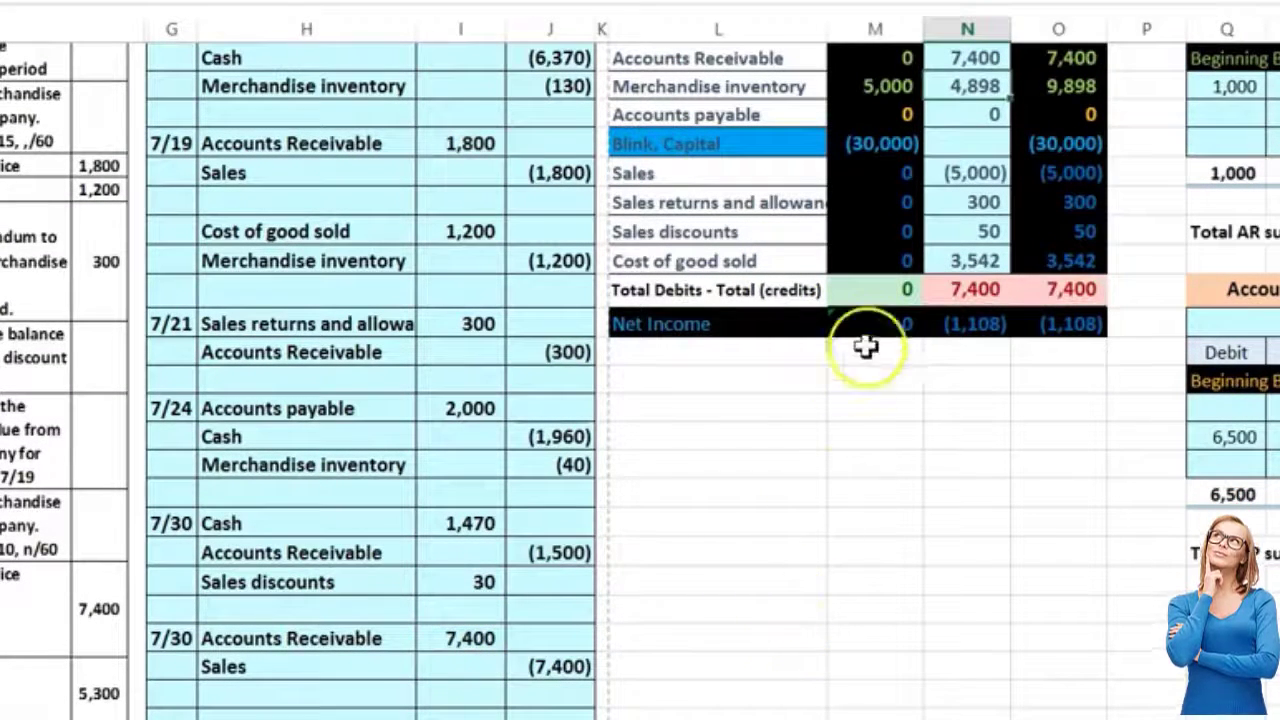
Step: Post the new Sales credit by adding +J27 to the Sales formula in the trial balance's Entries column
double_click(949, 174)
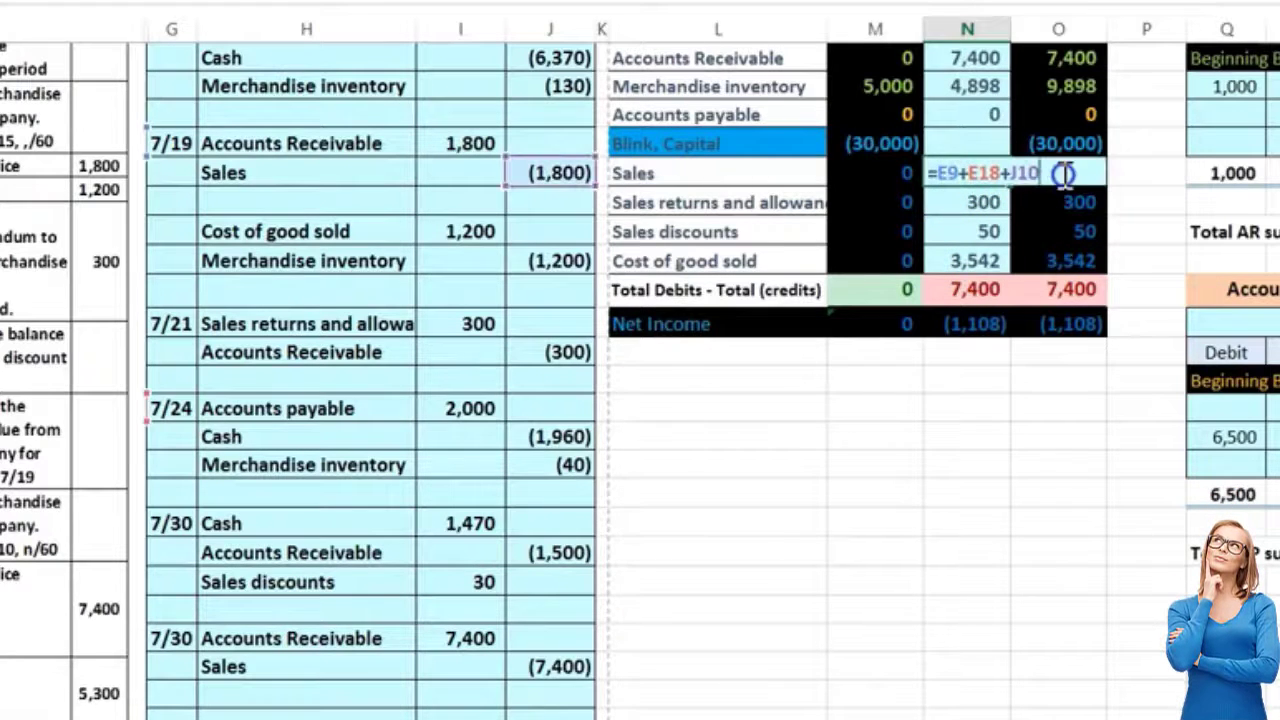
text(+)
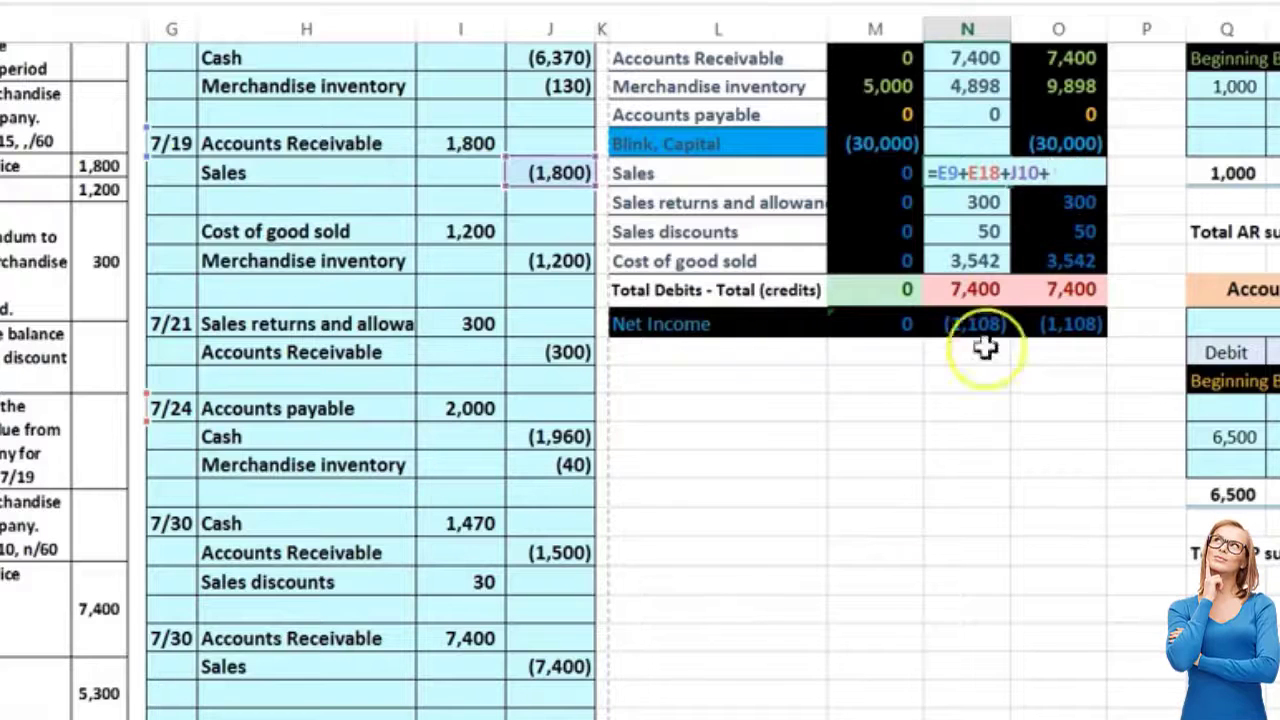
click(578, 657)
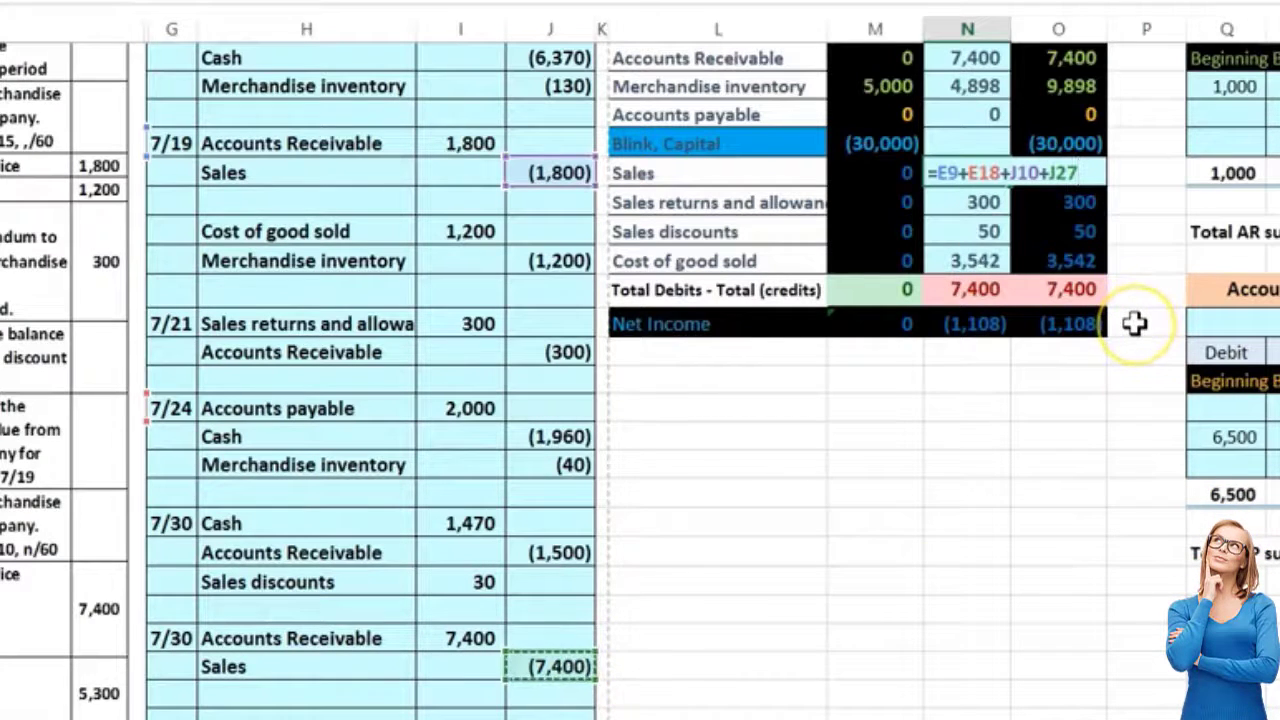
key(Return)
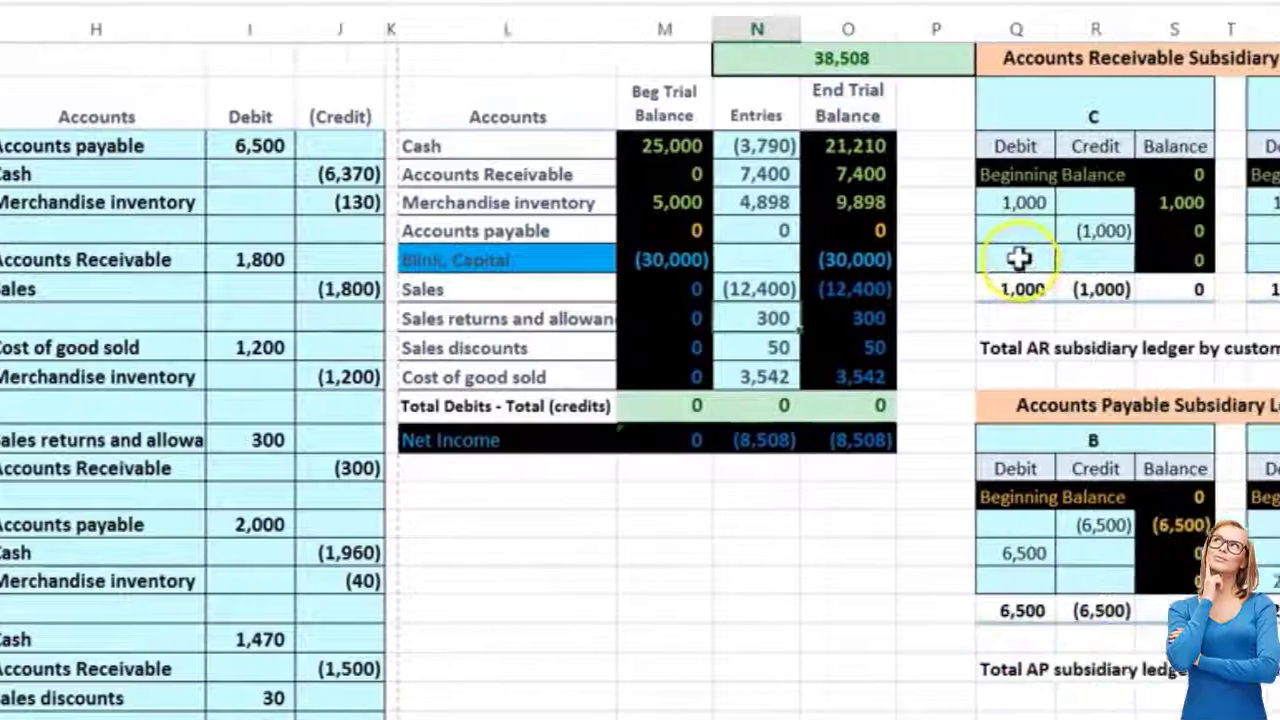
Step: Post the sale to customer C's accounts receivable subsidiary ledger by entering =I26 in the next empty debit cell
click(1018, 259)
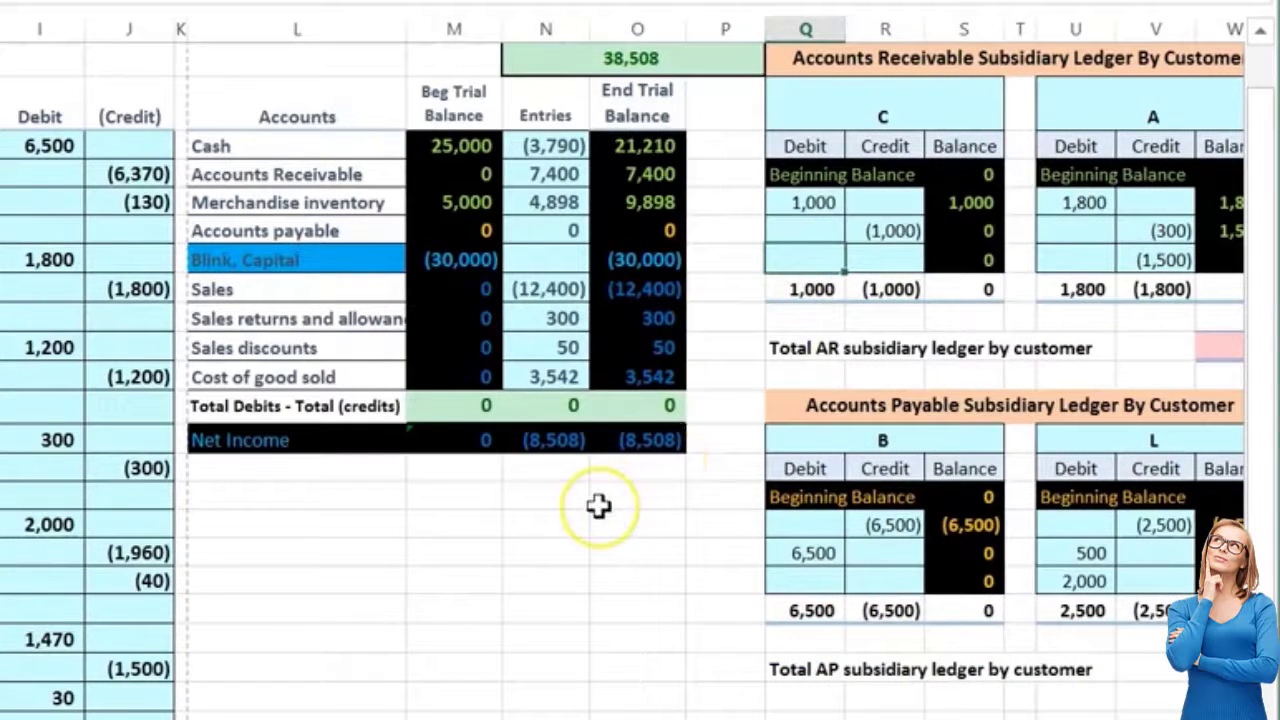
text(=)
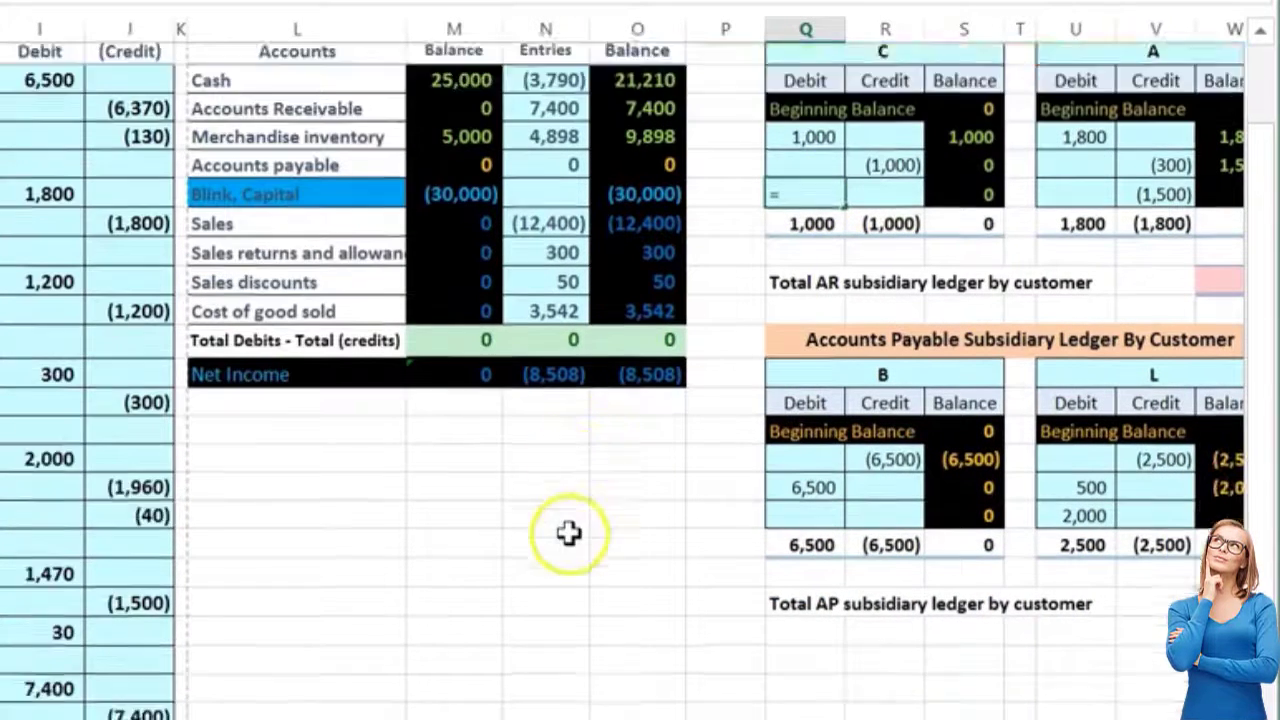
scroll(571, 534, down, 2)
click(48, 638)
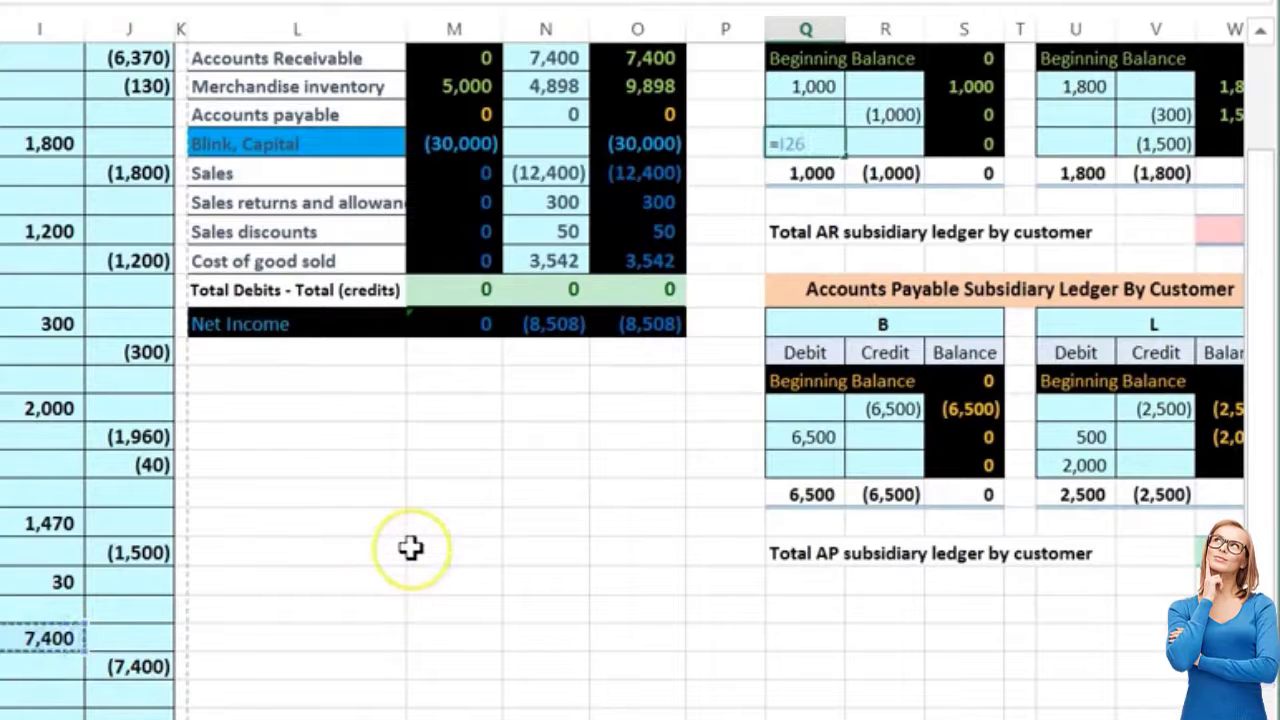
key(Return)
Step: Compare the accounts receivable subsidiary ledger total with the Accounts Receivable balance in the ending trial balance
key(Right)
key(Right)
key(Right)
key(Right)
key(Right)
key(Right)
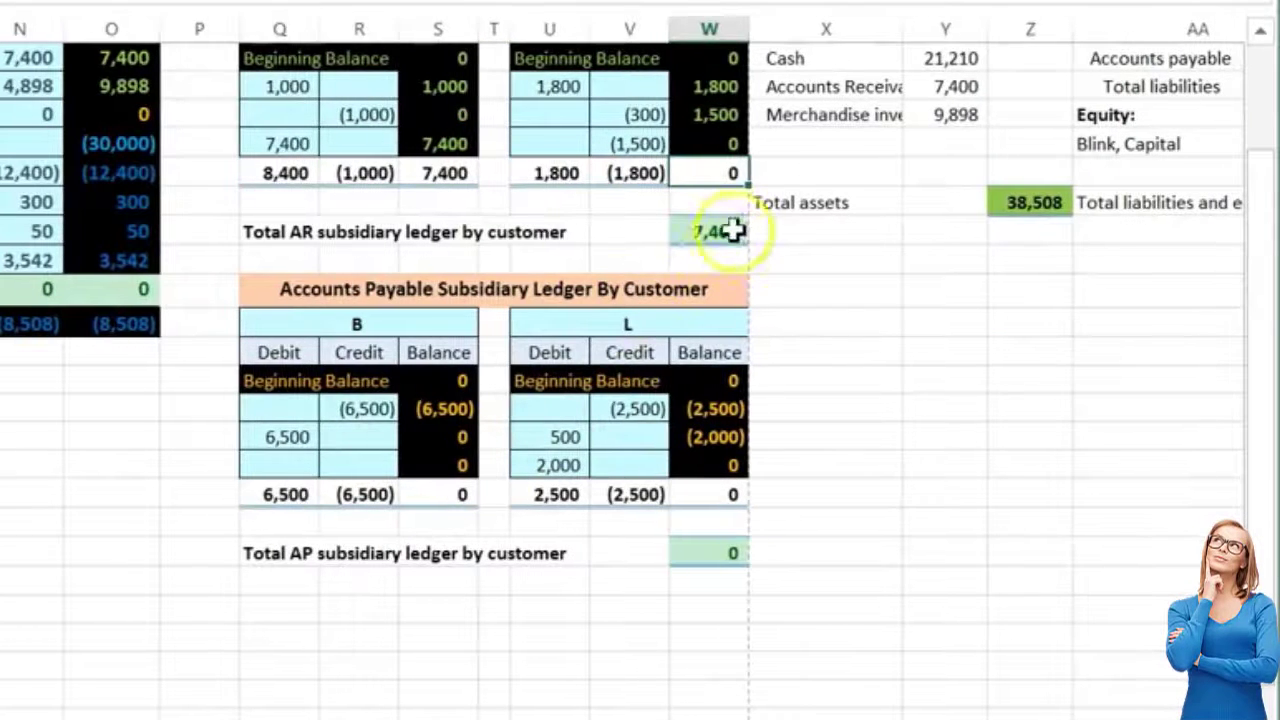
drag(733, 231, 741, 212)
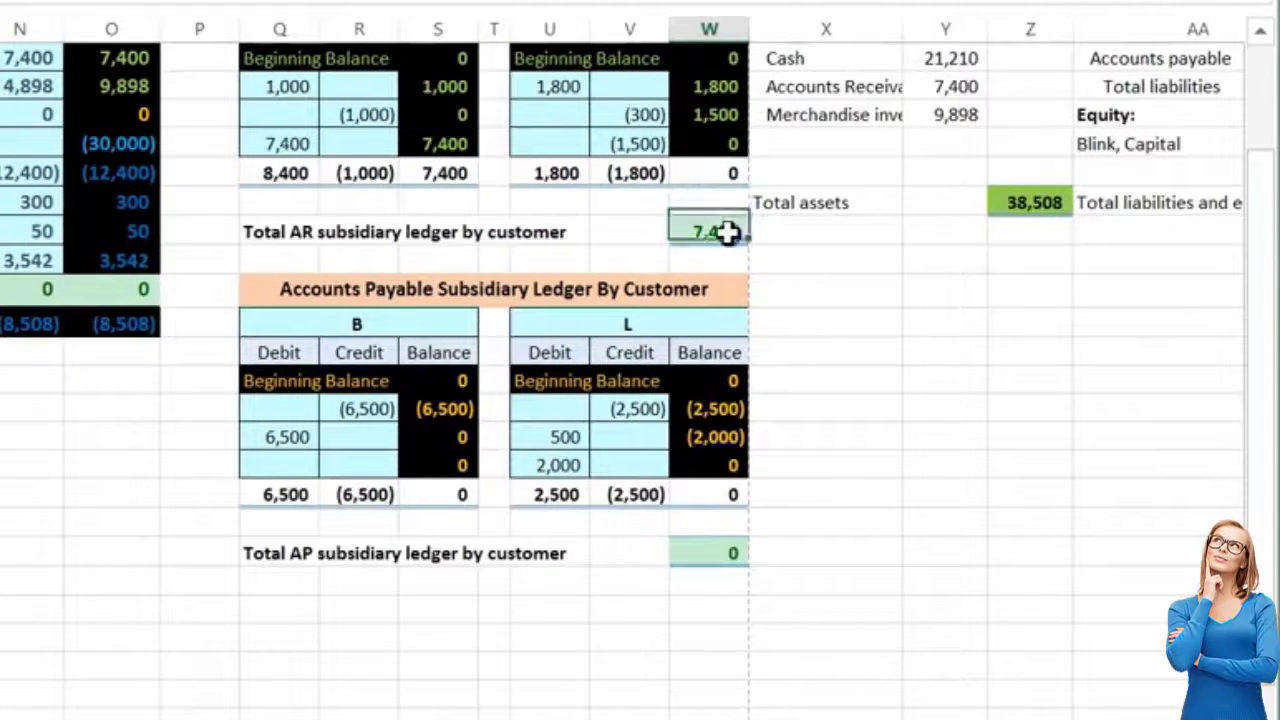
click(130, 57)
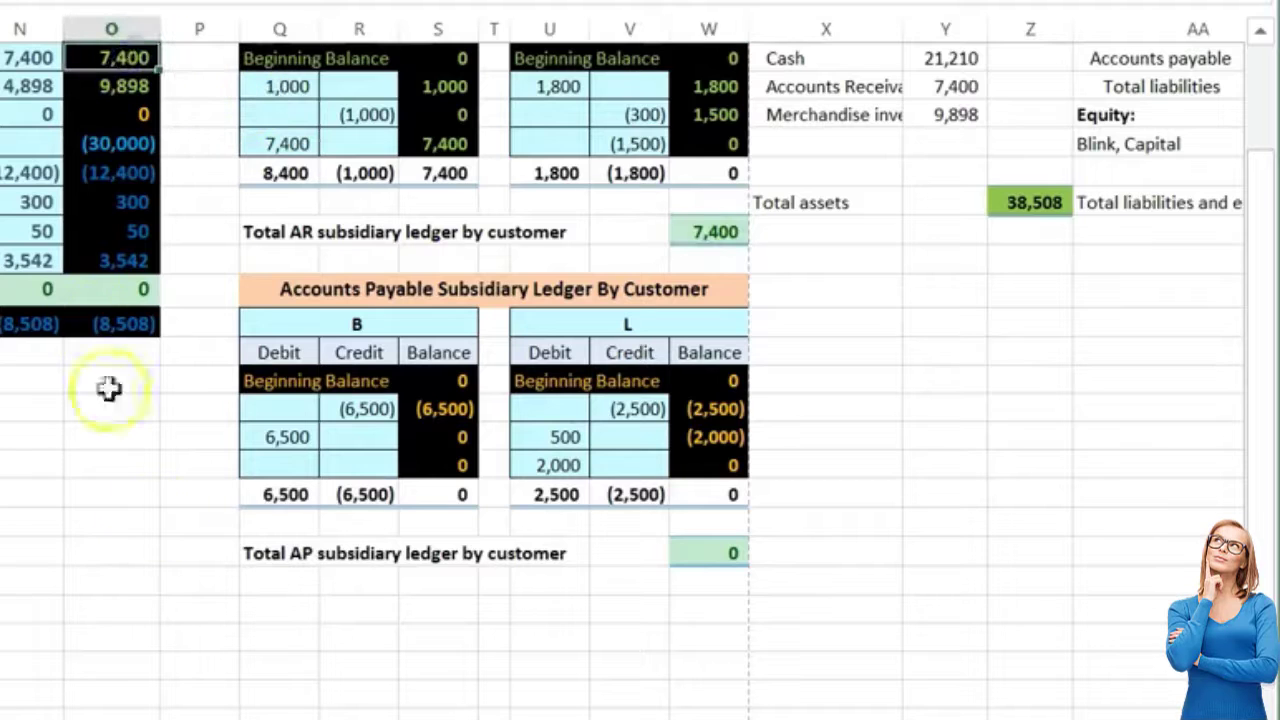
scroll(640, 360, left, 3)
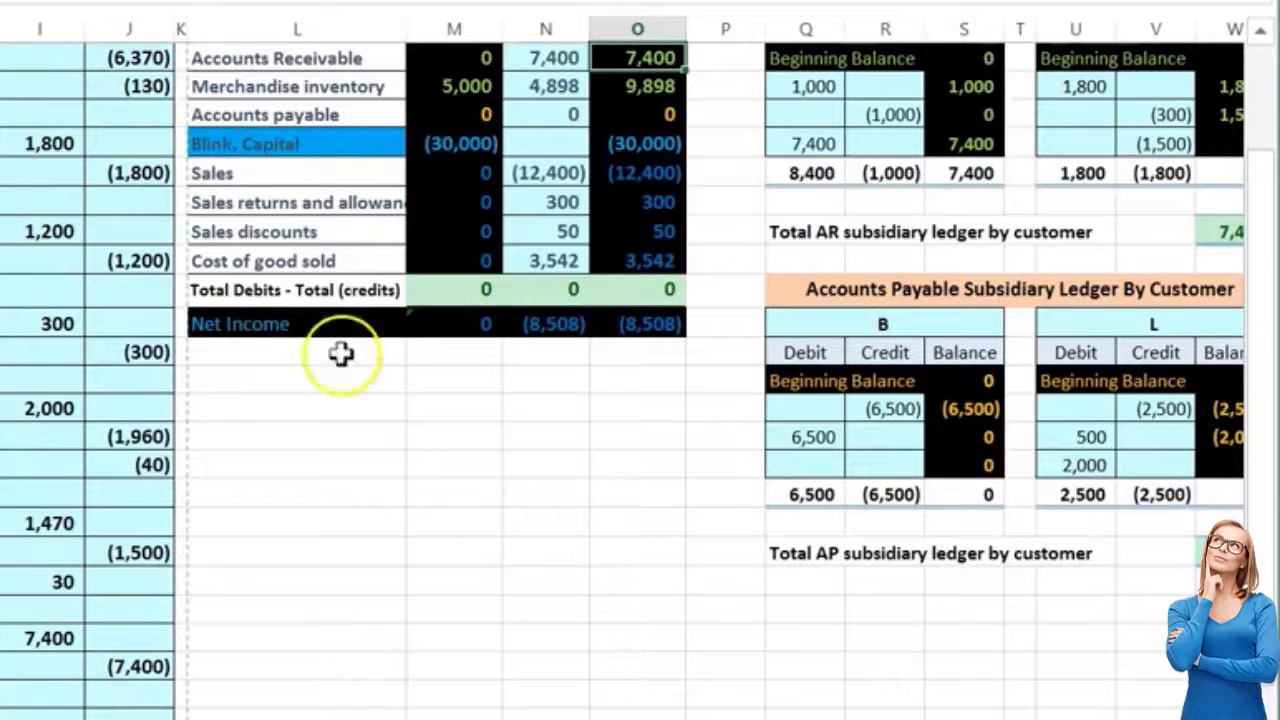
Step: Copy the Merchandise inventory name from the trial balance and paste it as values three rows below the new Sales line
drag(250, 86, 606, 88)
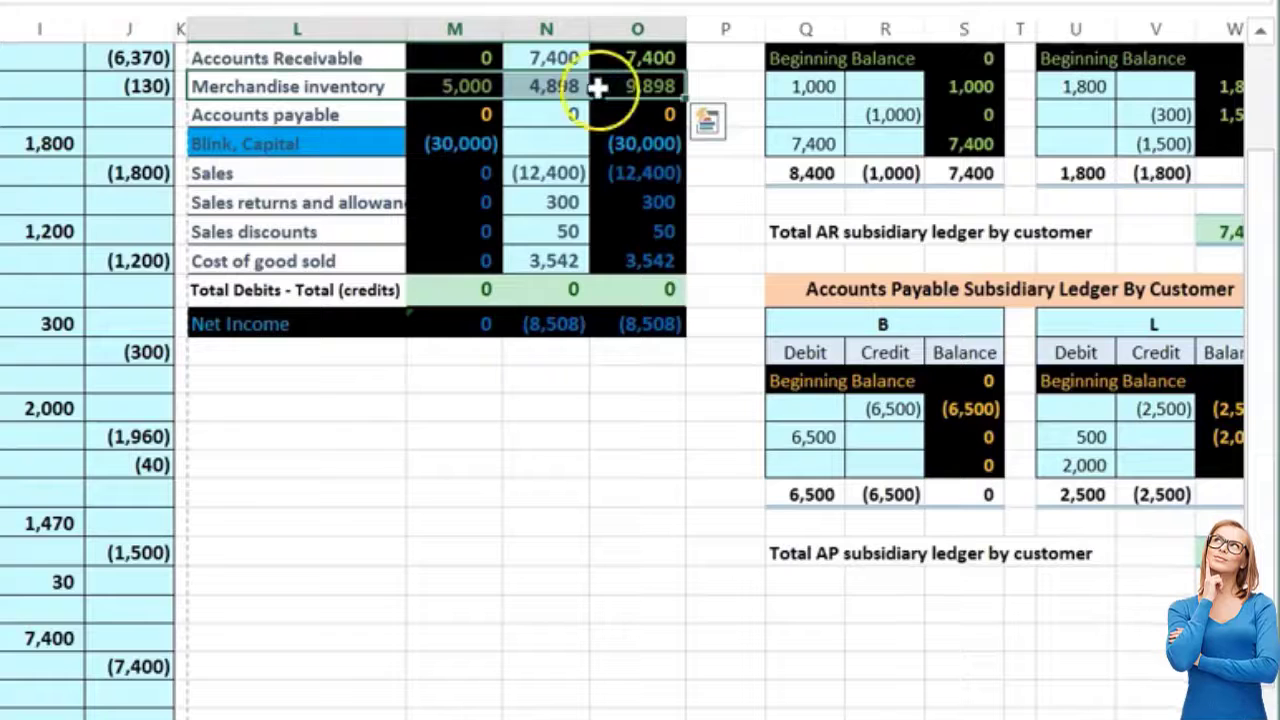
click(288, 86)
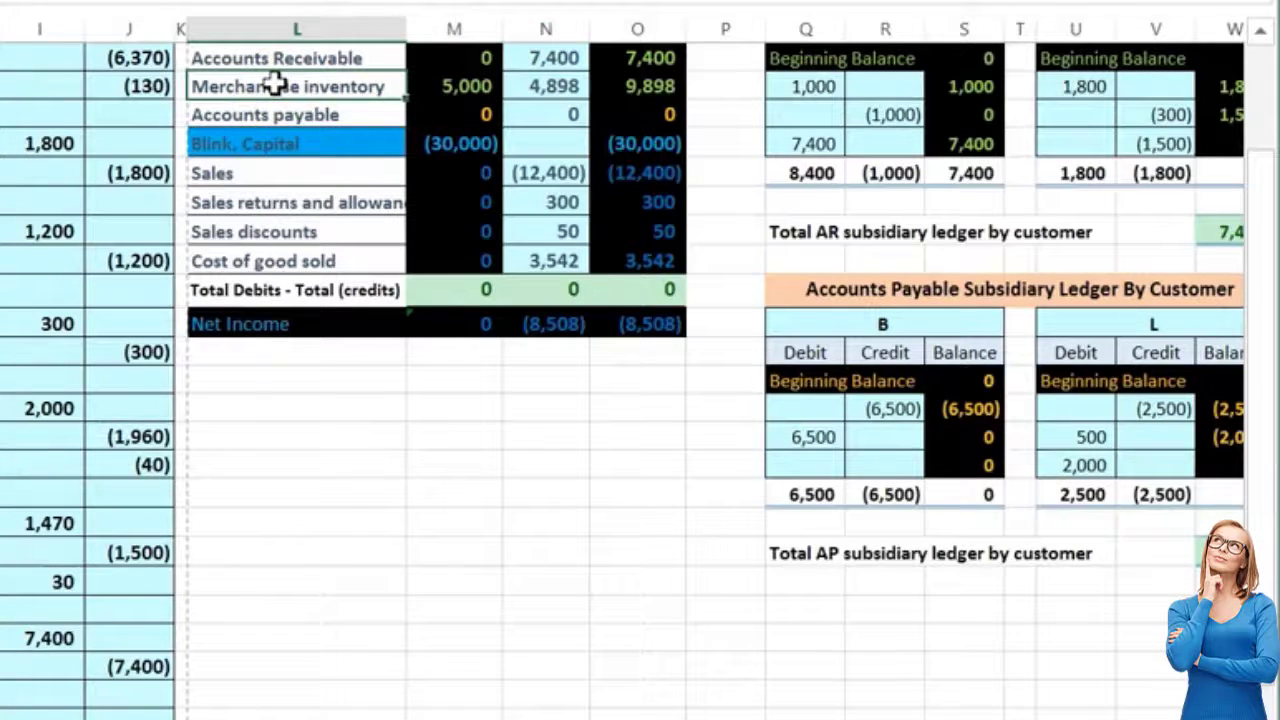
right_click(276, 86)
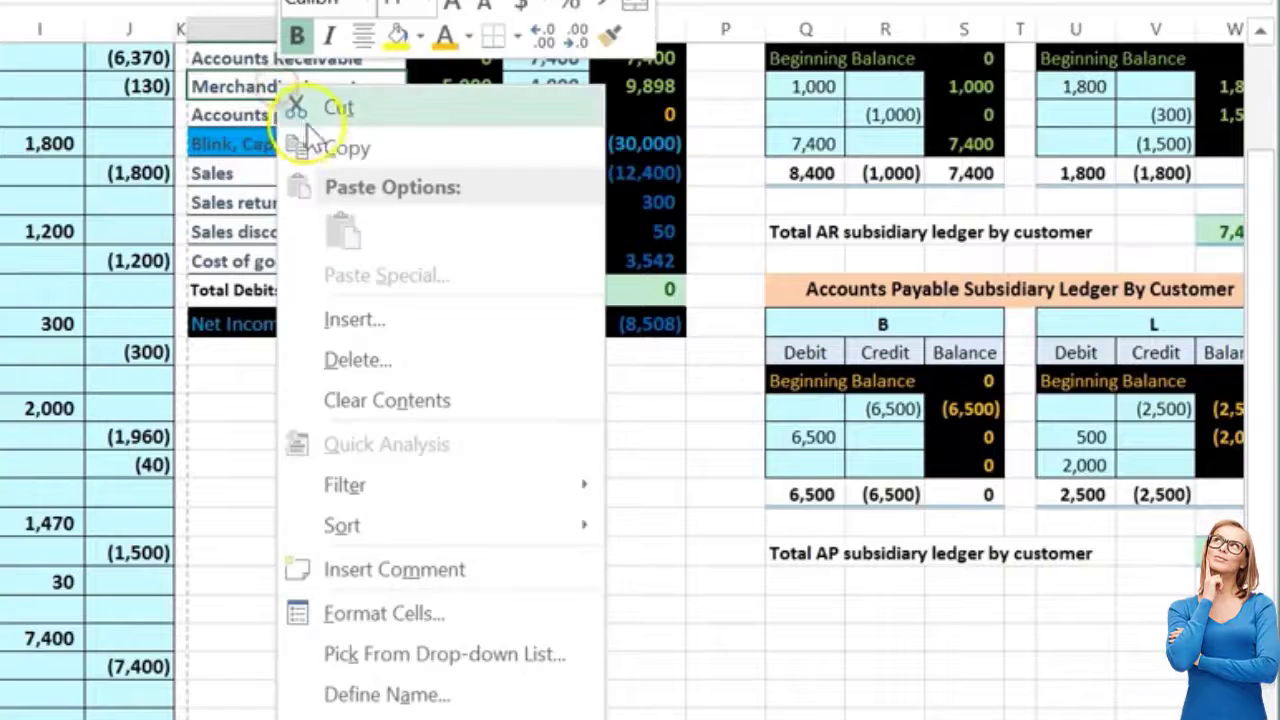
click(330, 148)
click(115, 586)
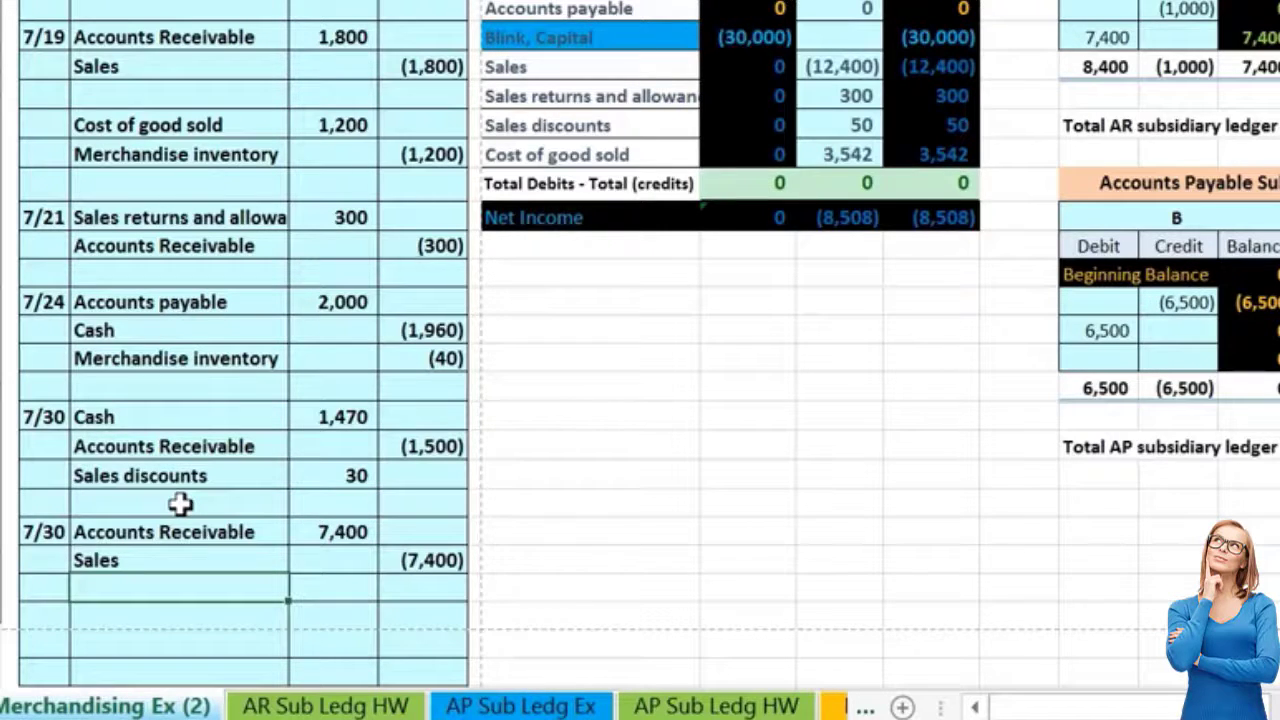
click(145, 608)
click(131, 610)
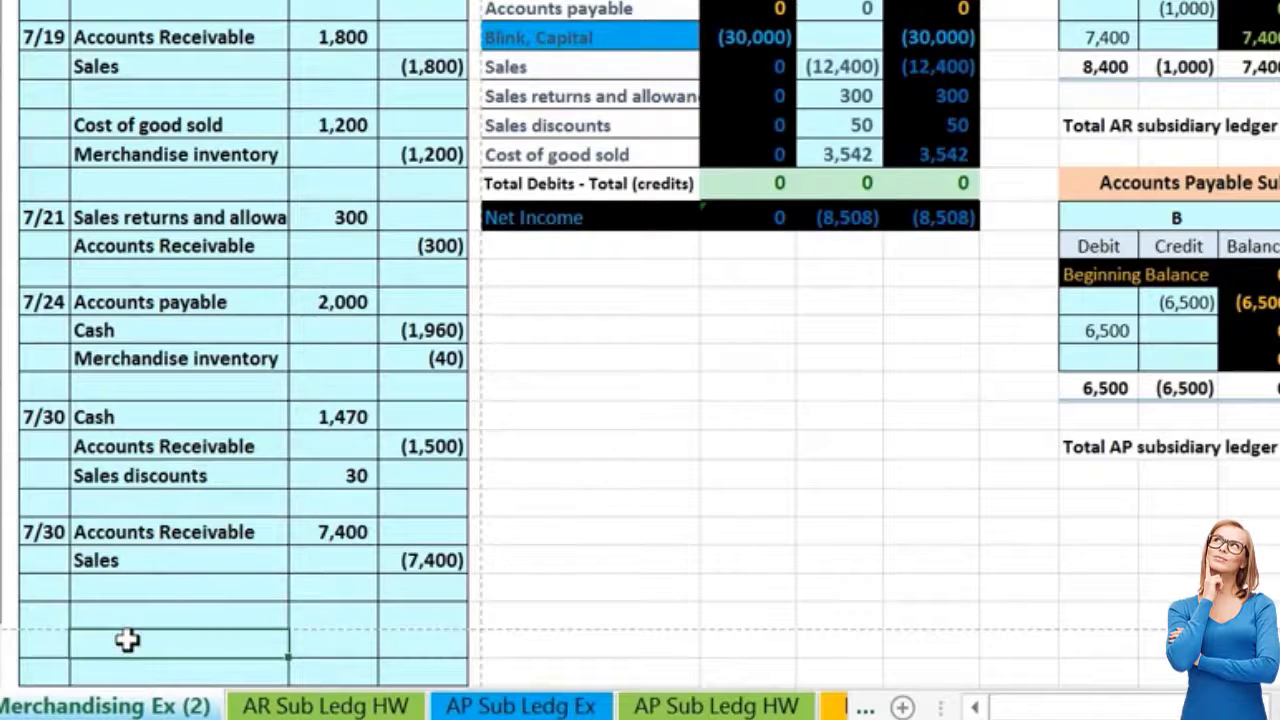
right_click(126, 638)
click(243, 117)
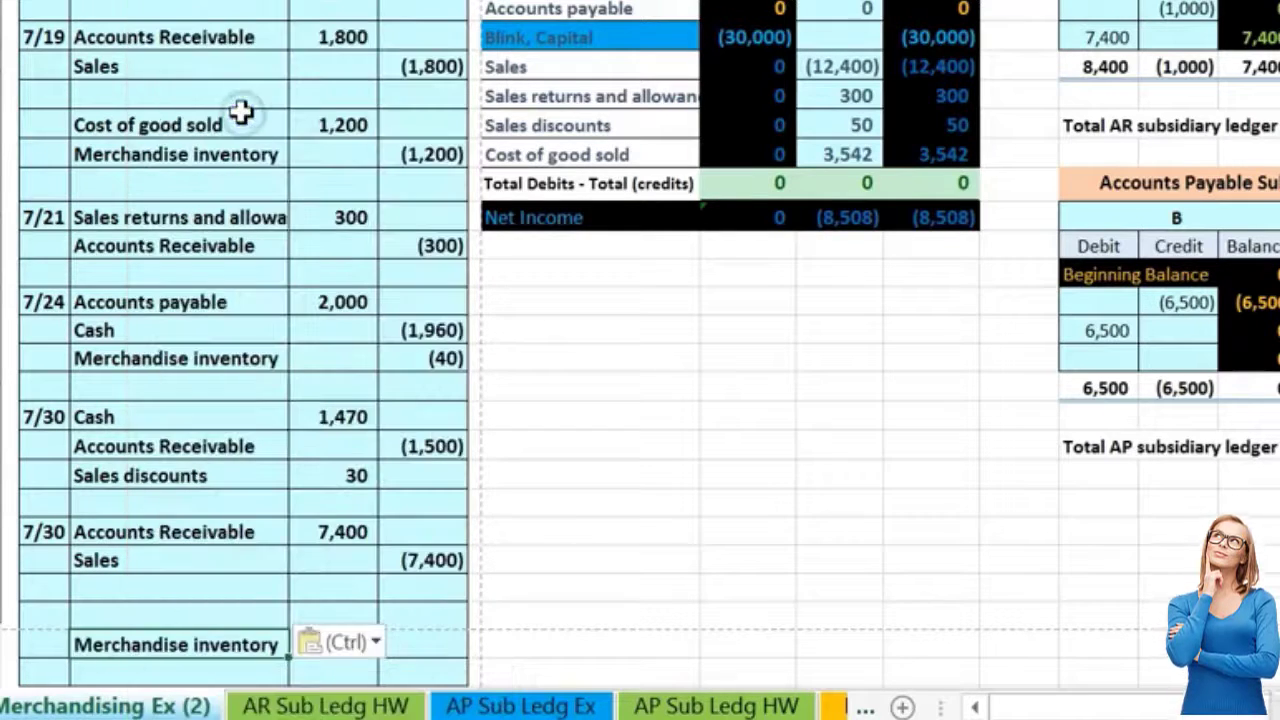
Step: Enter -5300 as the Merchandise inventory credit and the formula -J30 as the debit one row above
click(411, 642)
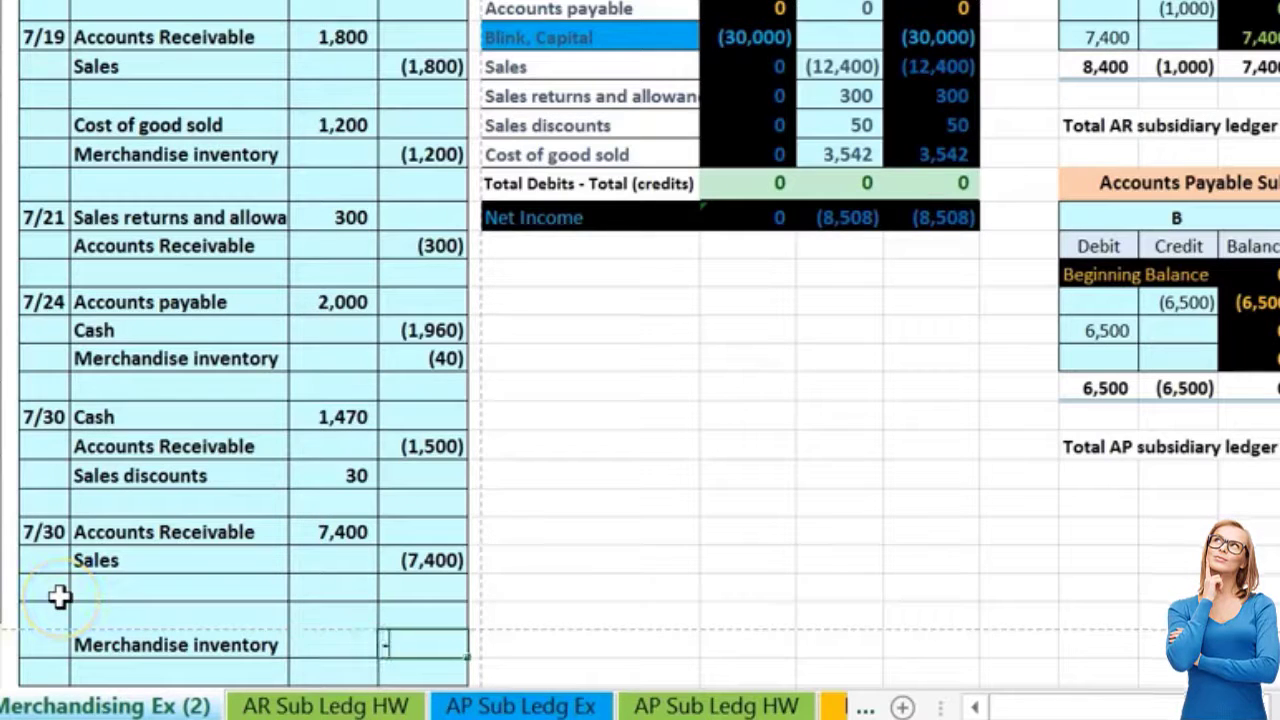
text(-5300)
key(Up)
text(-)
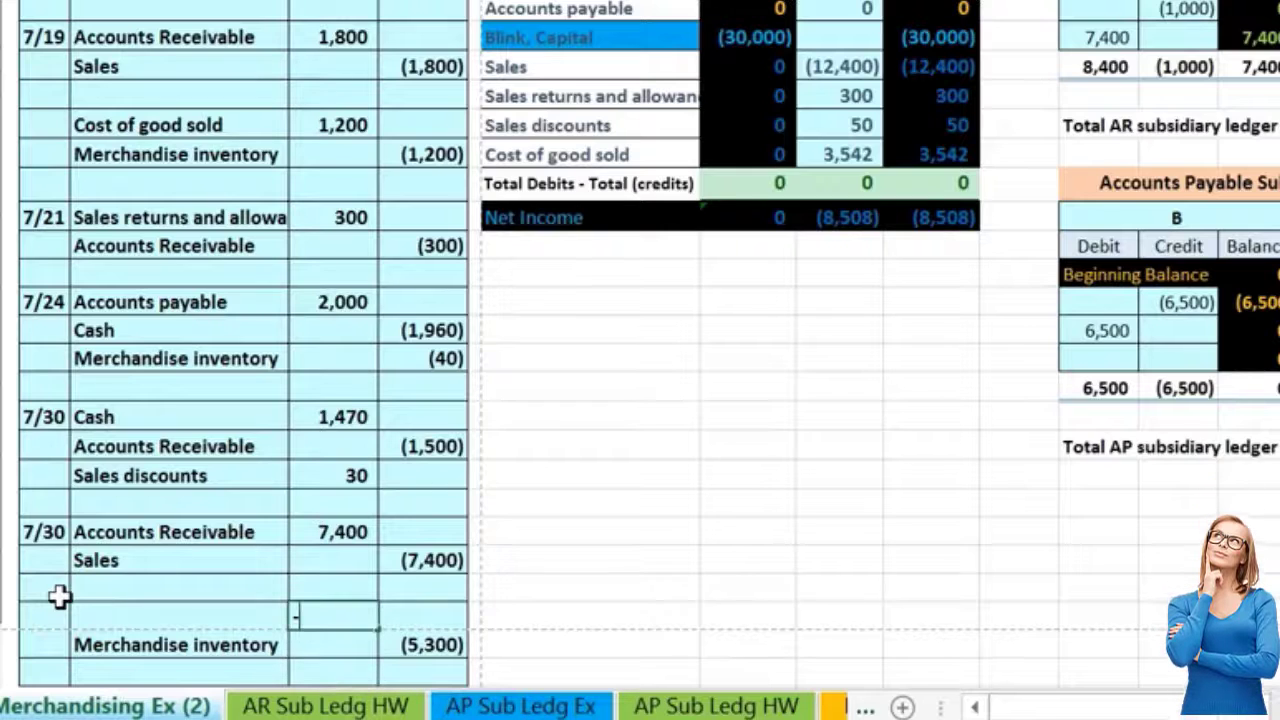
key(Down)
key(Right)
key(Return)
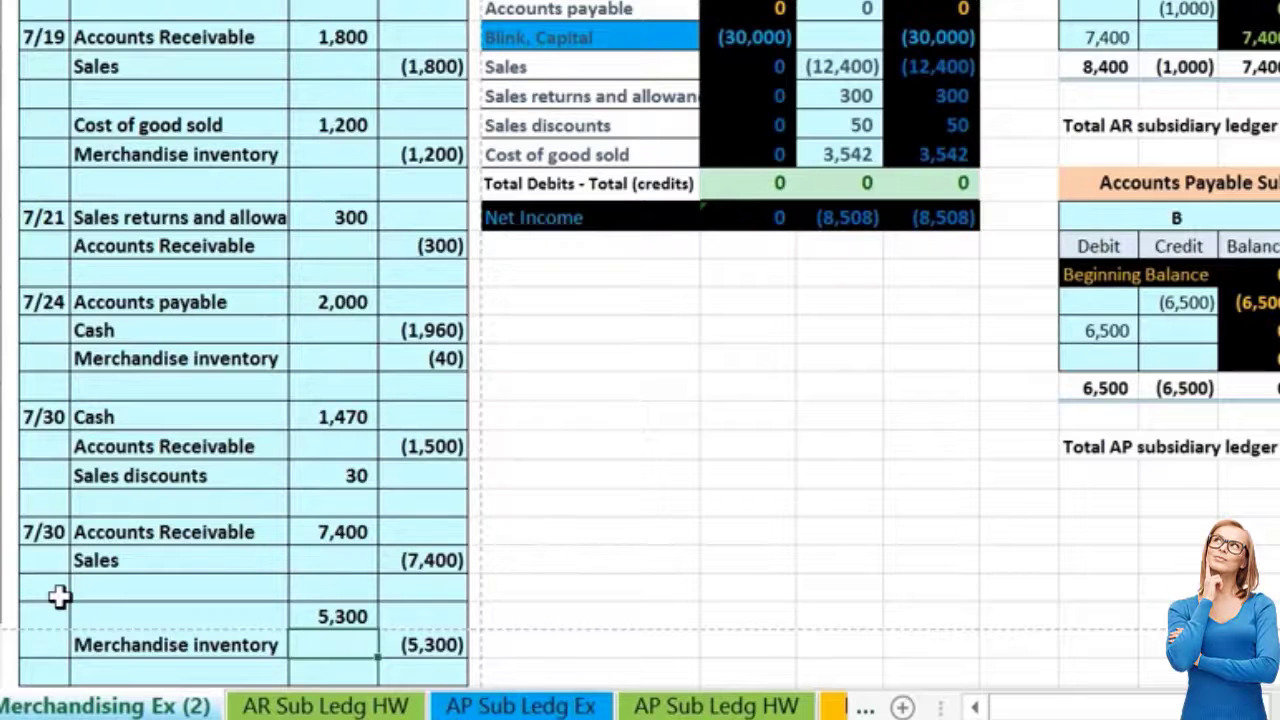
Step: Copy the Cost of good sold name from the trial balance and paste it as values beside the new 5,300 debit
click(548, 152)
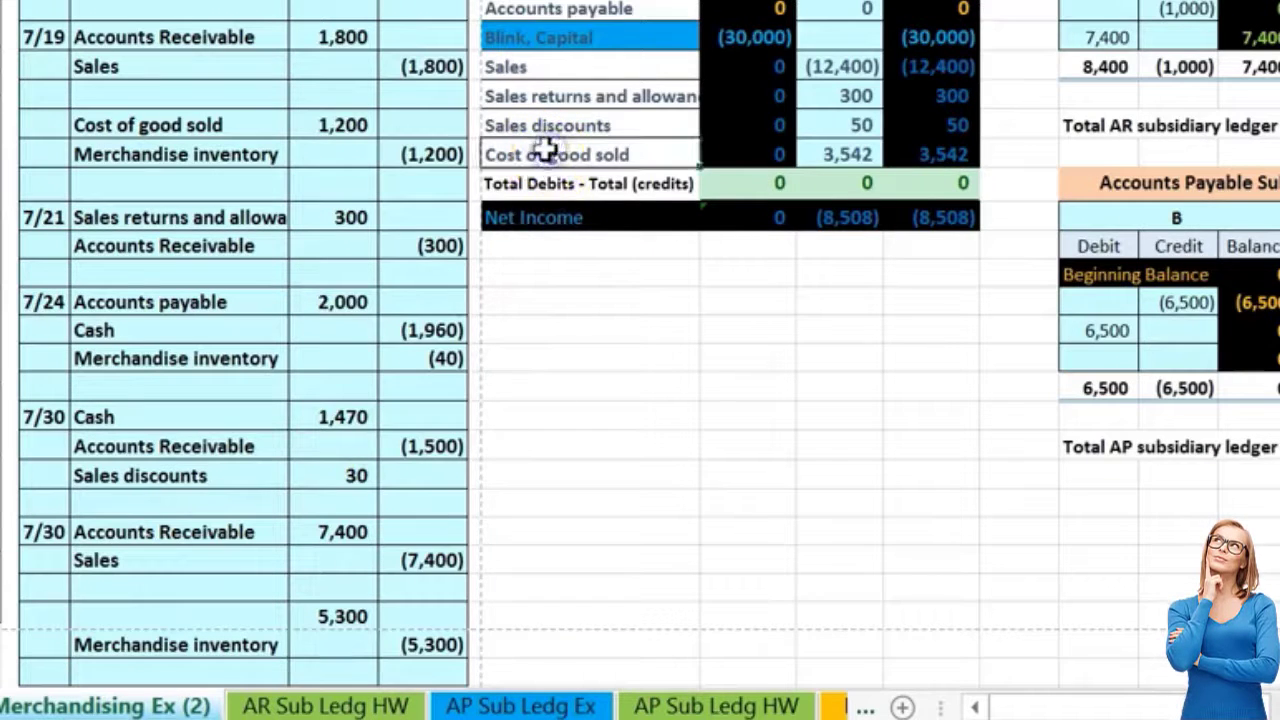
right_click(548, 152)
click(560, 152)
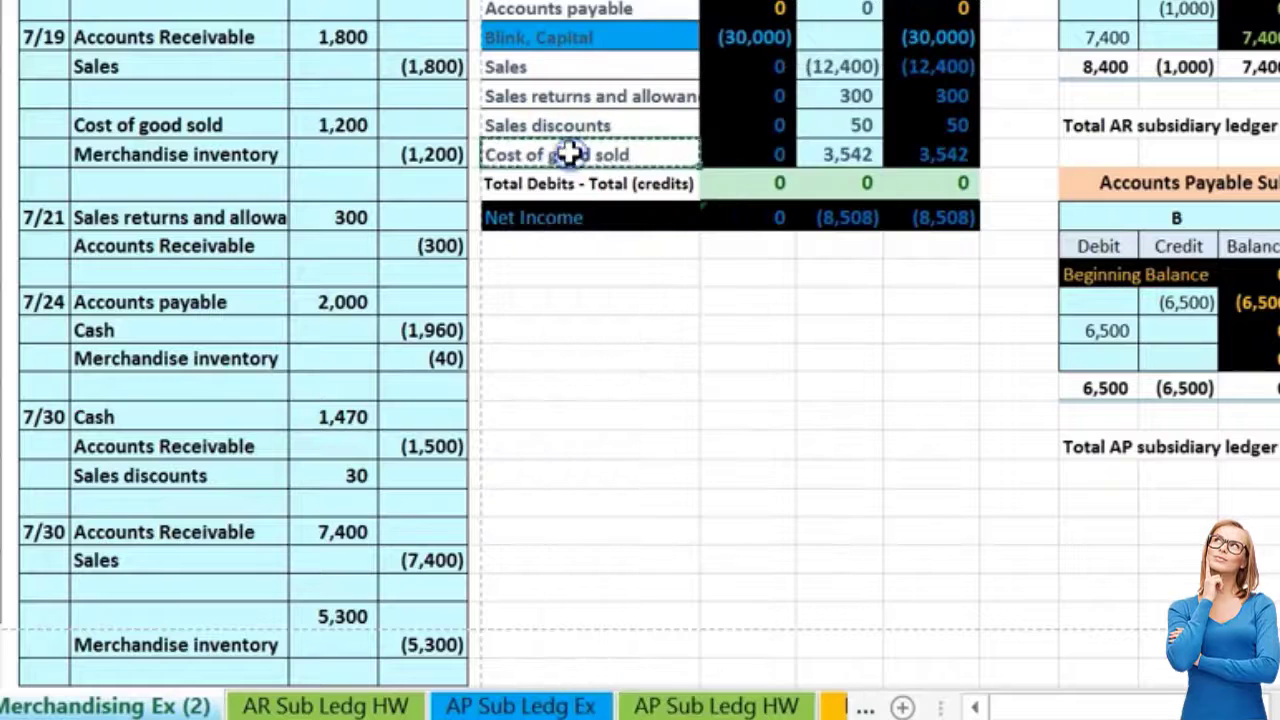
right_click(250, 610)
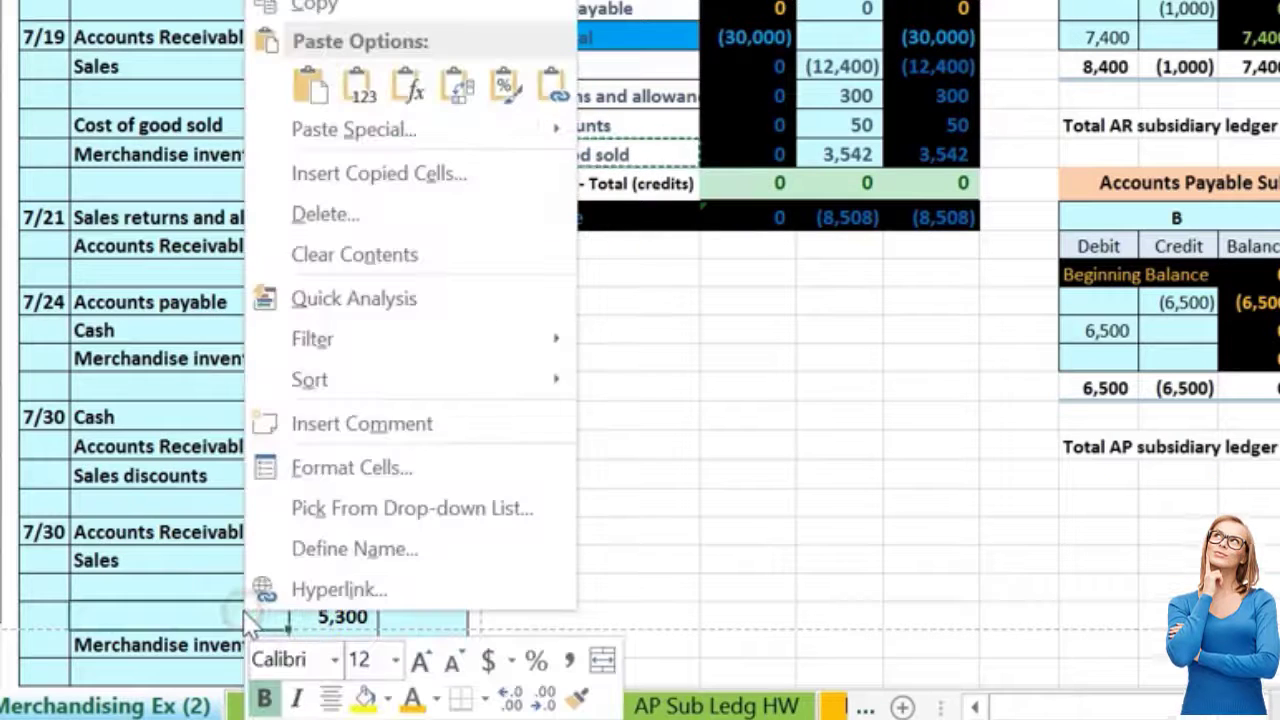
click(360, 89)
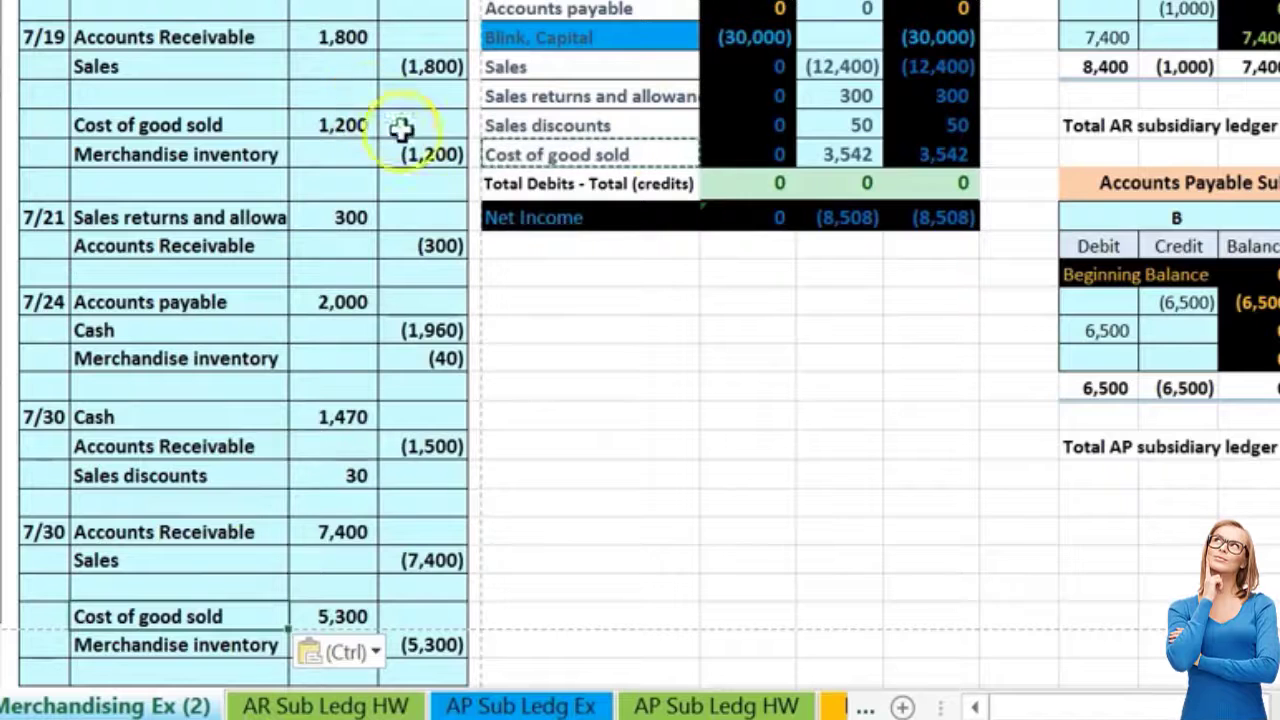
Step: Post the new Cost of good sold debit by adding +I29 to that account's formula in the Entries column
click(820, 155)
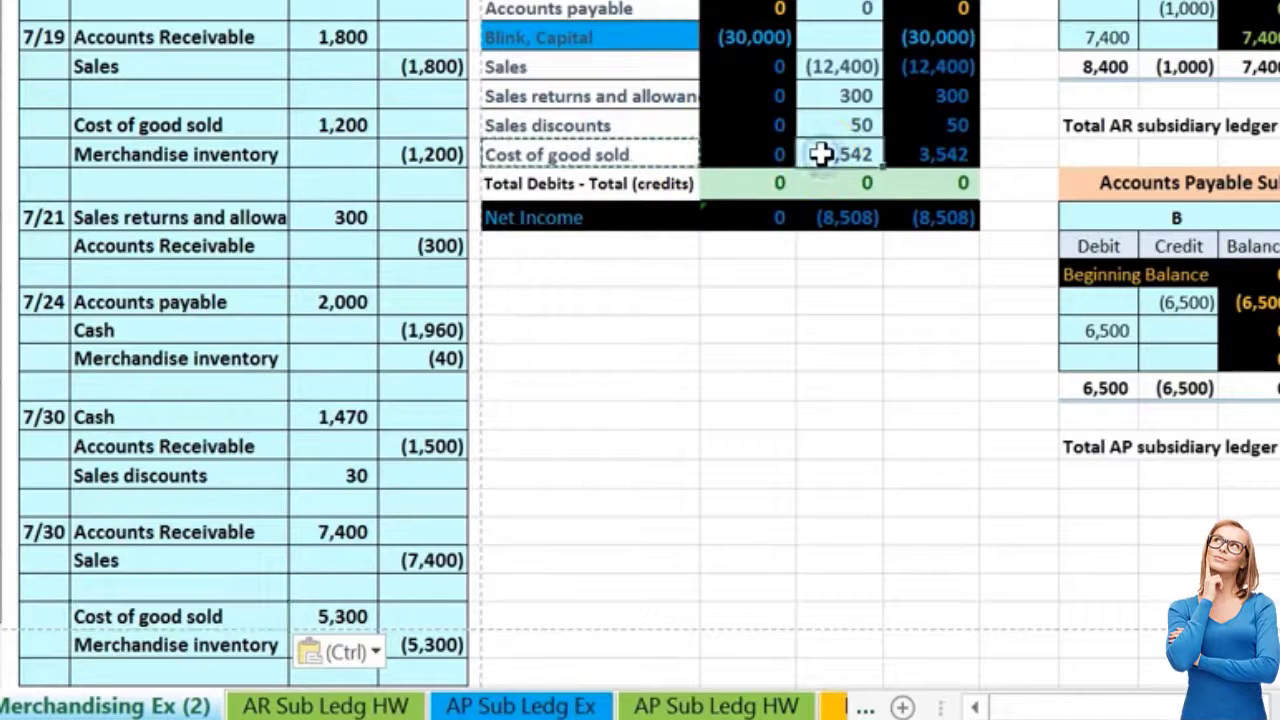
double_click(820, 155)
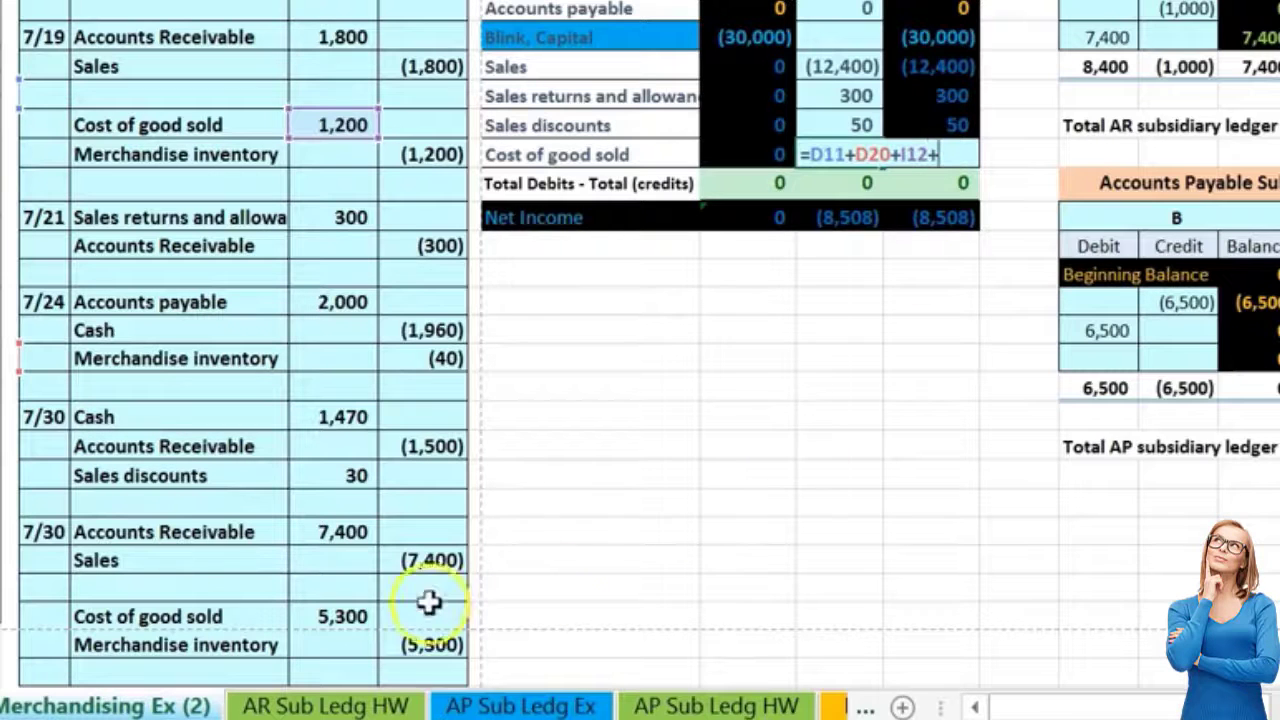
click(358, 617)
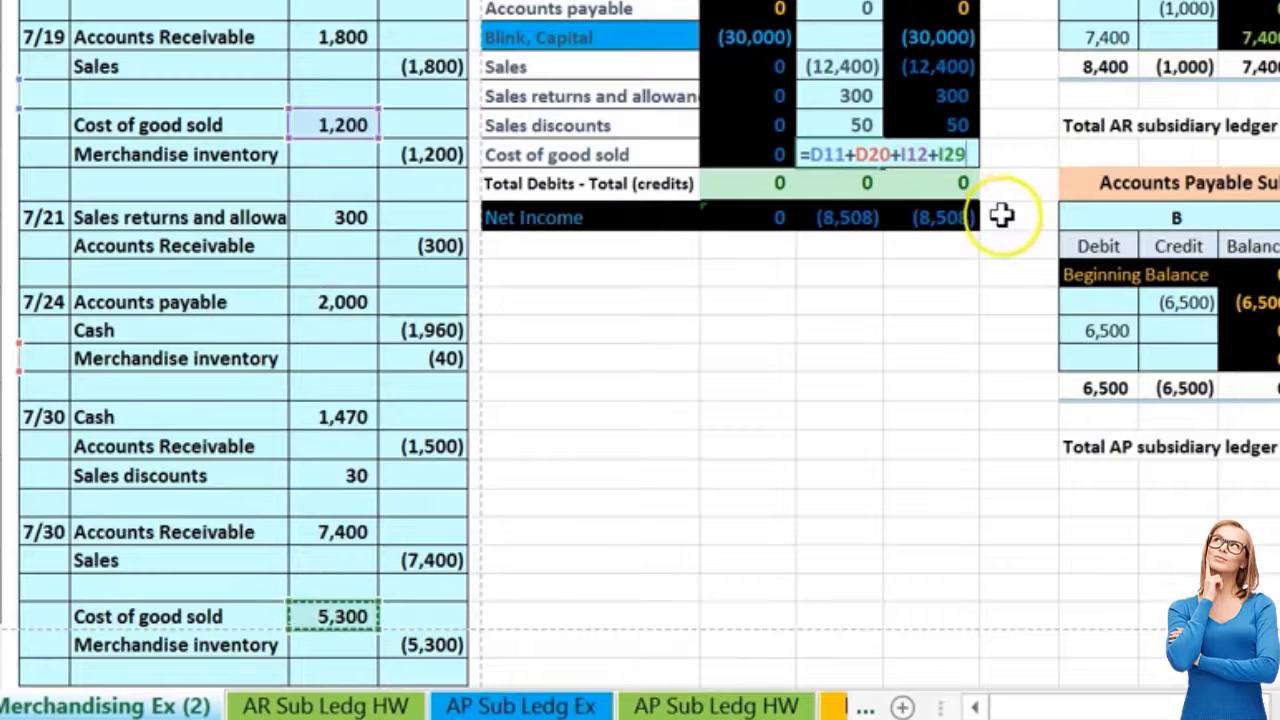
key(Return)
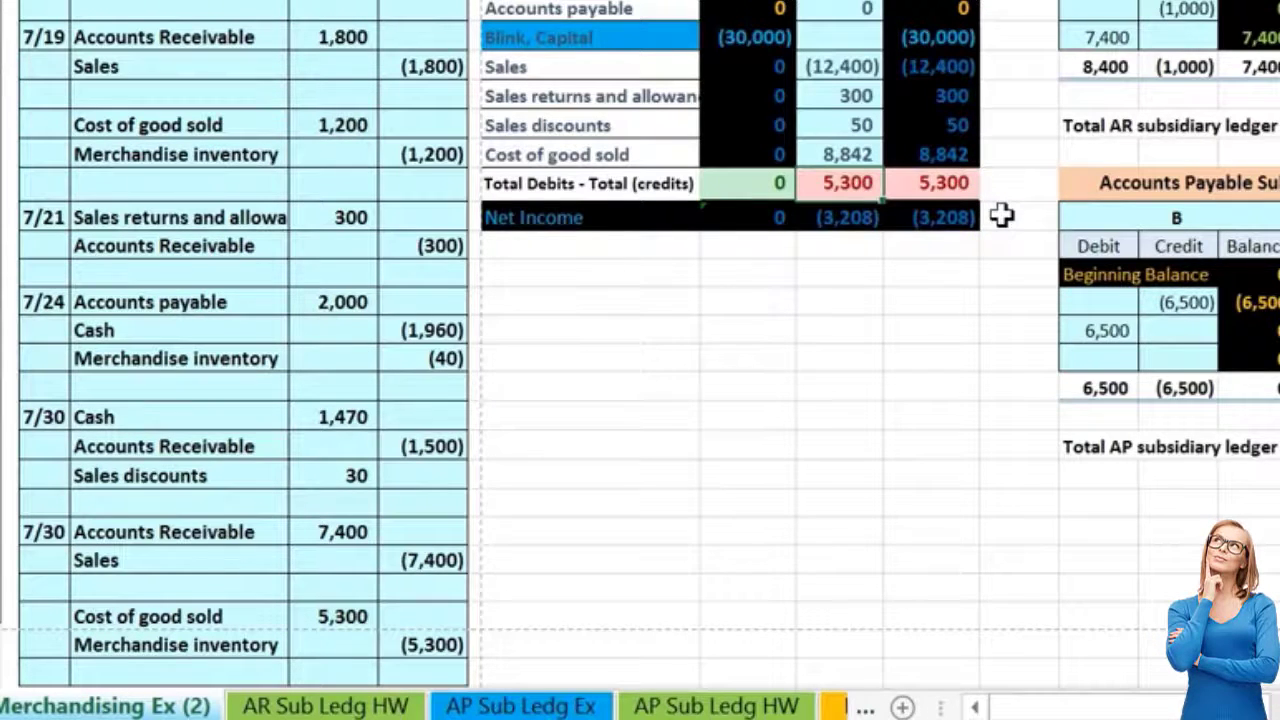
Step: Post the inventory credit by adding +J30 to the Merchandise inventory formula in the Entries column and check the ending trial balance
click(480, 567)
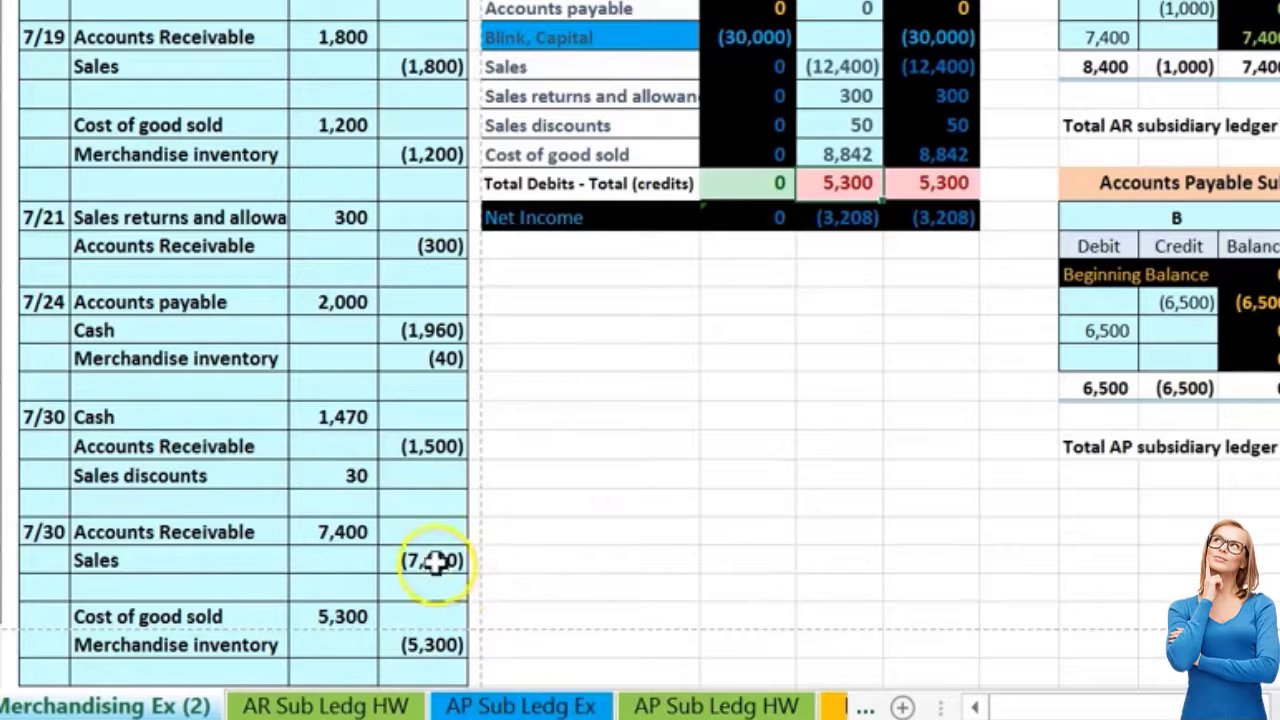
drag(435, 562, 348, 618)
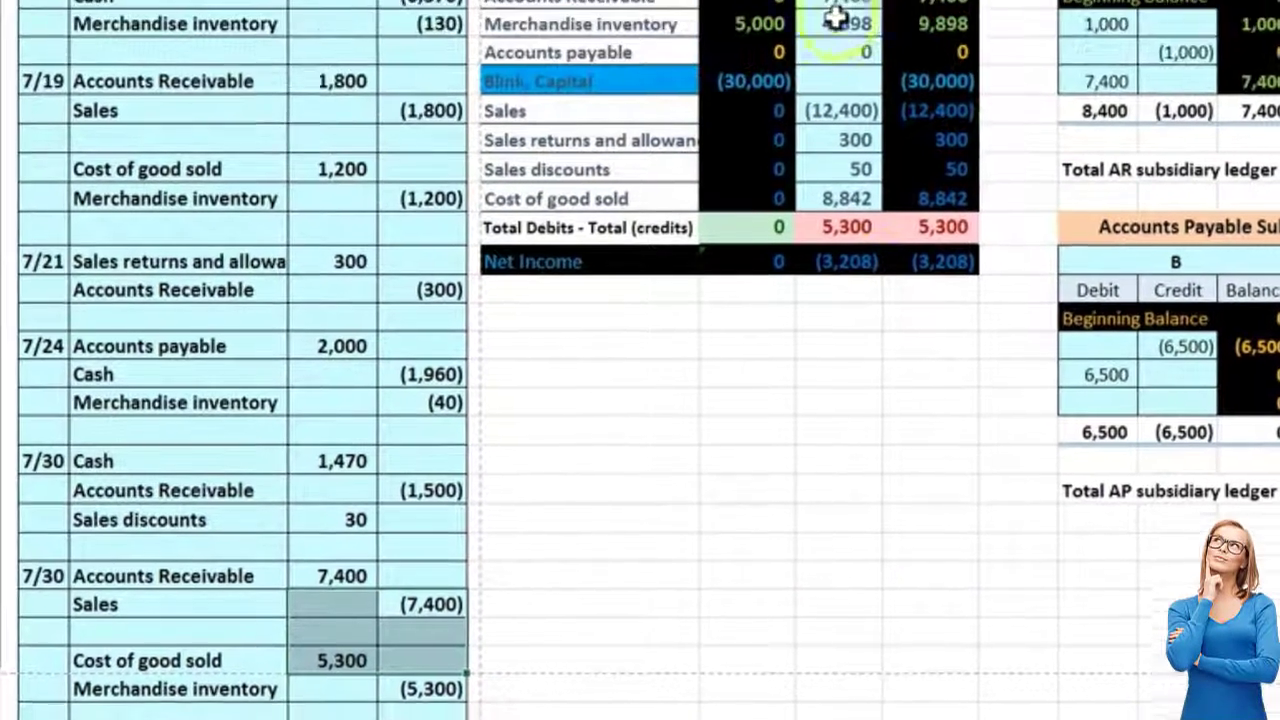
click(840, 52)
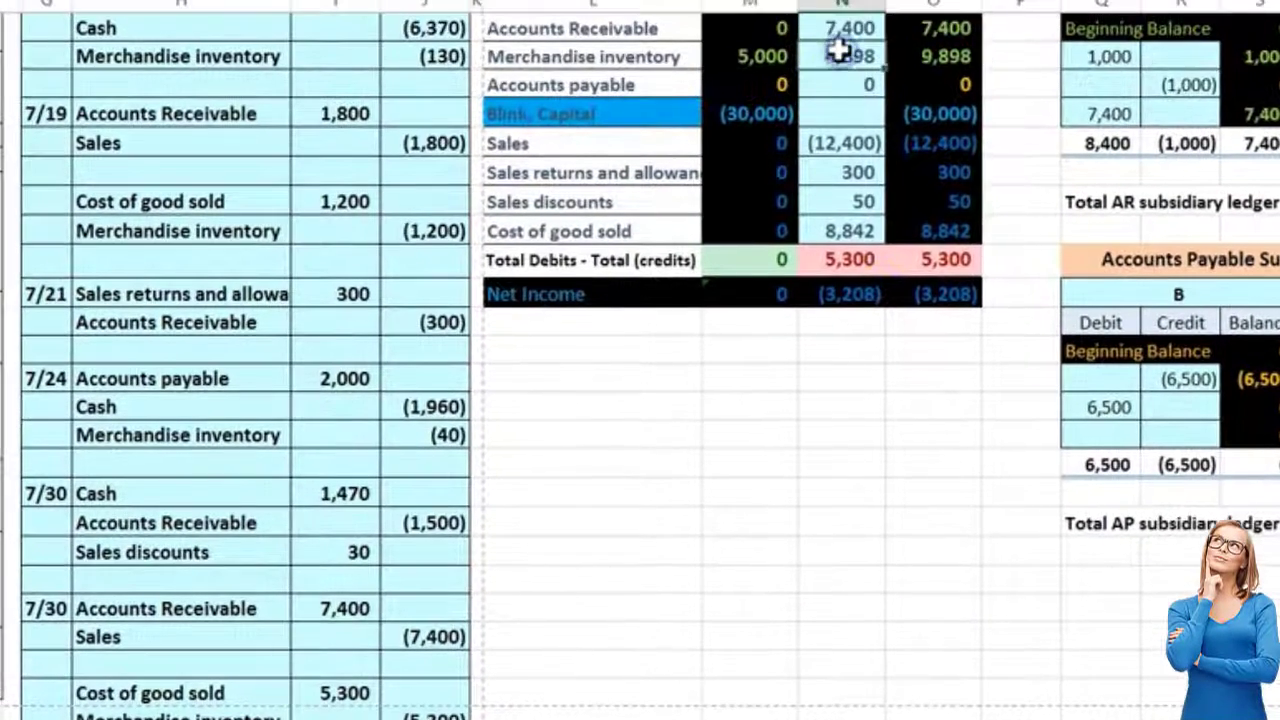
double_click(838, 54)
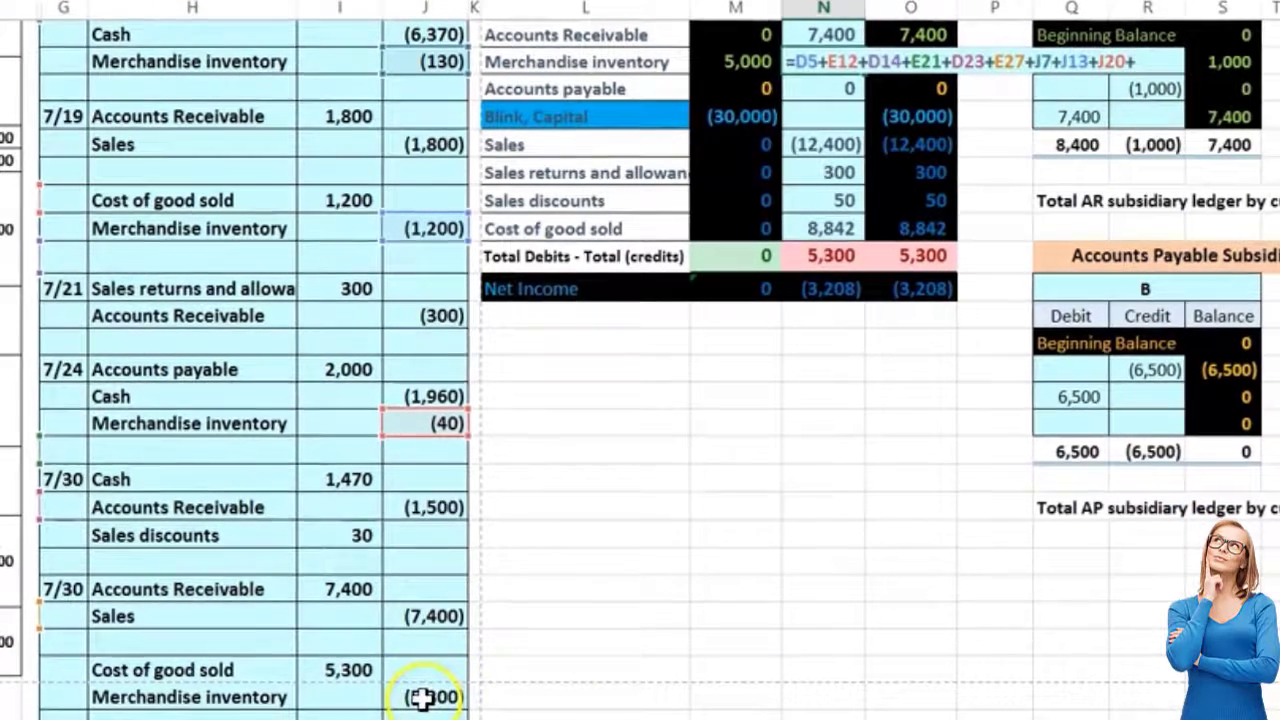
click(430, 716)
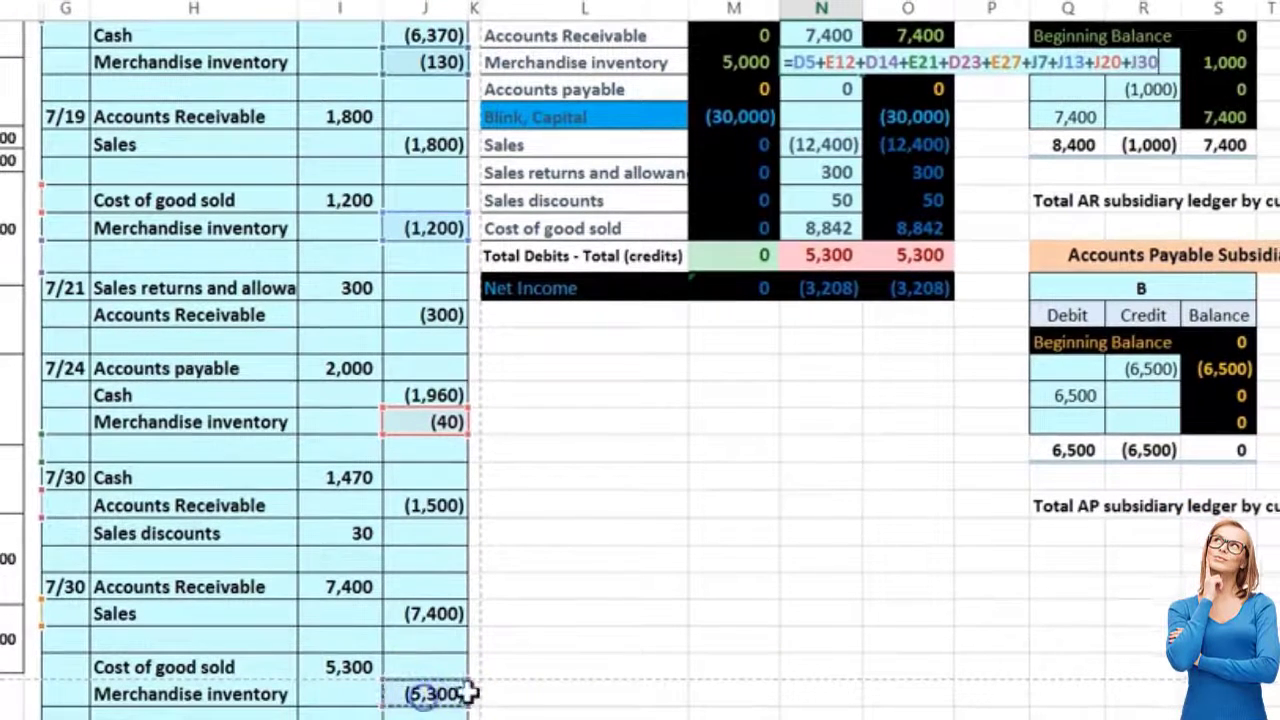
key(Return)
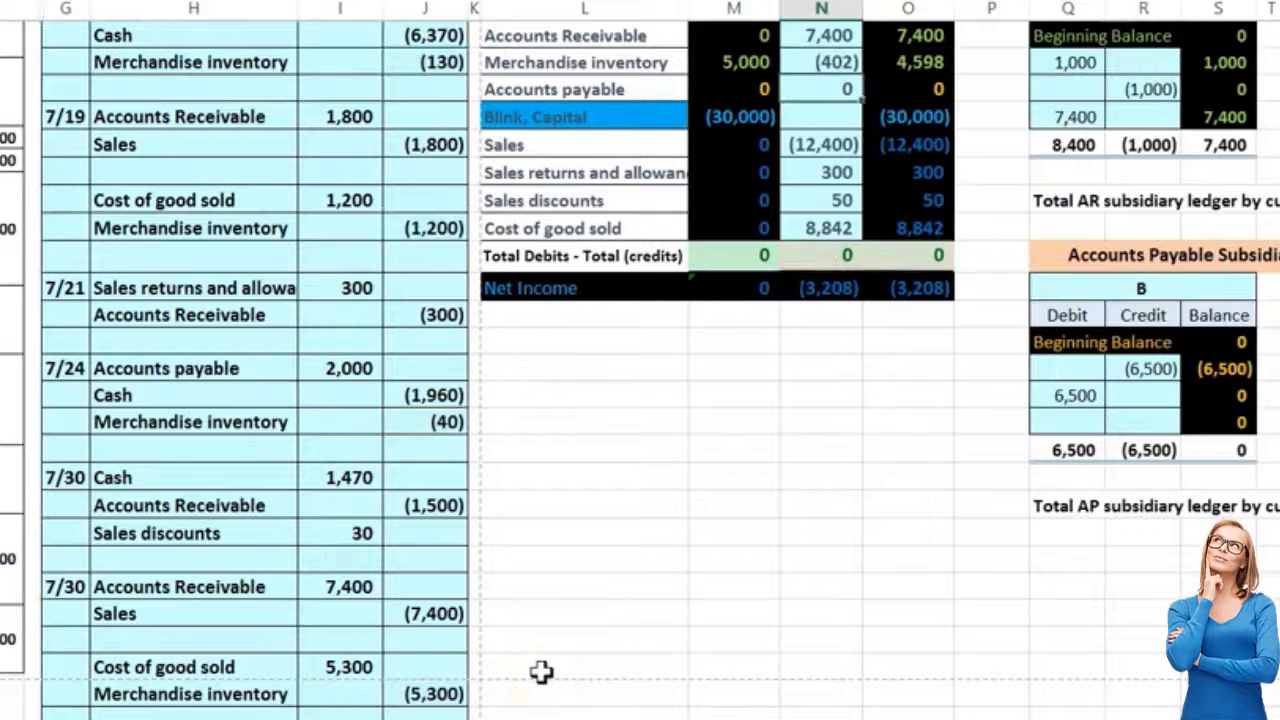
click(908, 257)
scroll(913, 455, up, 1)
scroll(913, 455, up, 2)
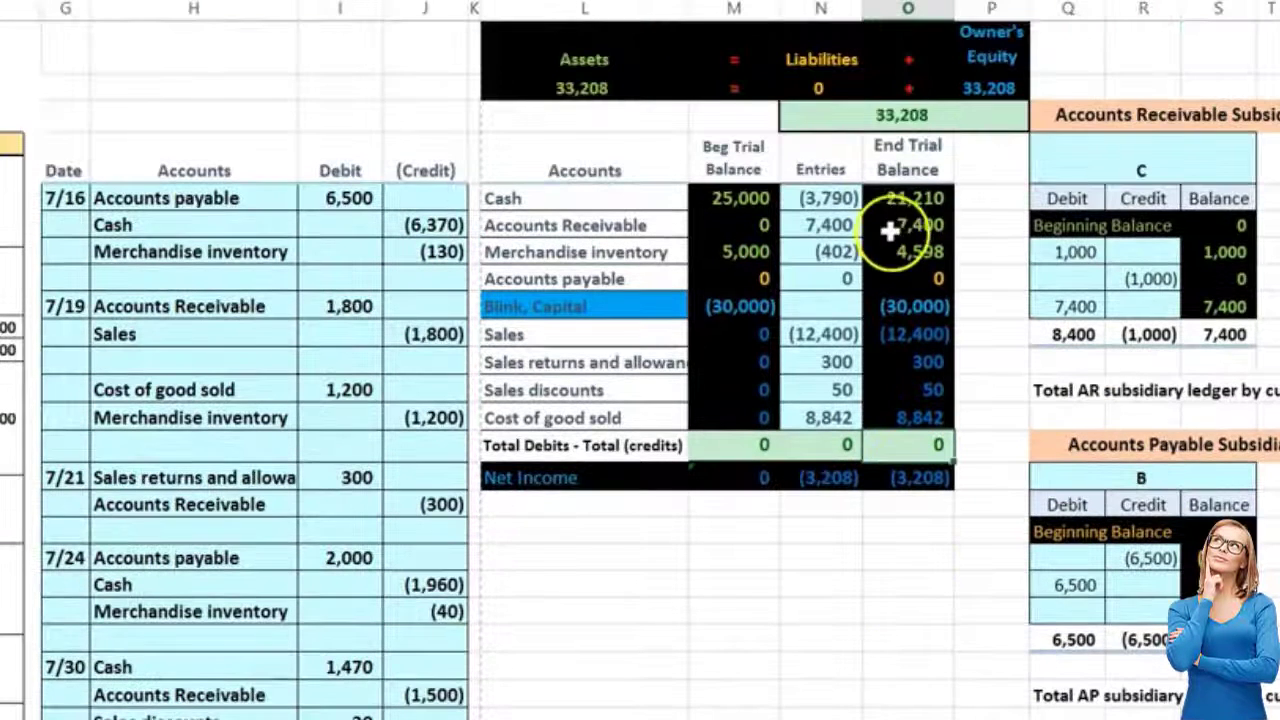
Step: Check total assets against total liabilities and equity, then trace net income and ending capital through the income, equity and balance sheet statements
scroll(640, 360, right, 5)
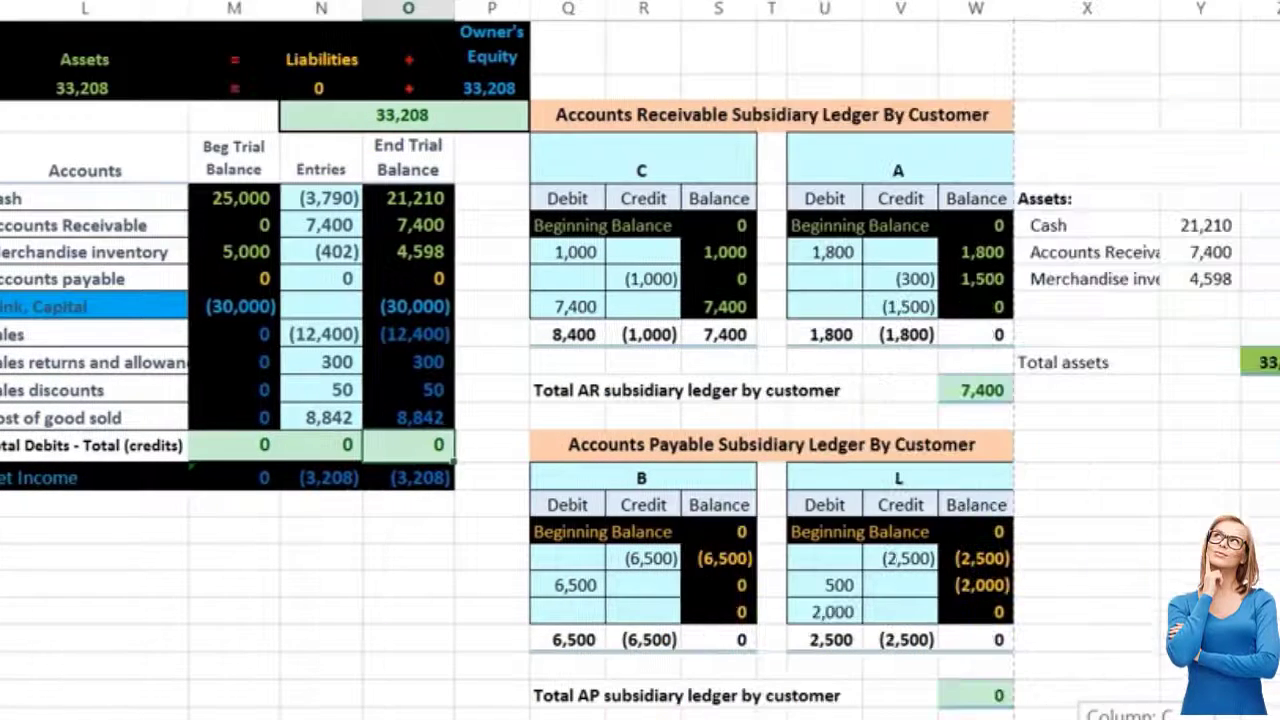
scroll(640, 360, right, 10)
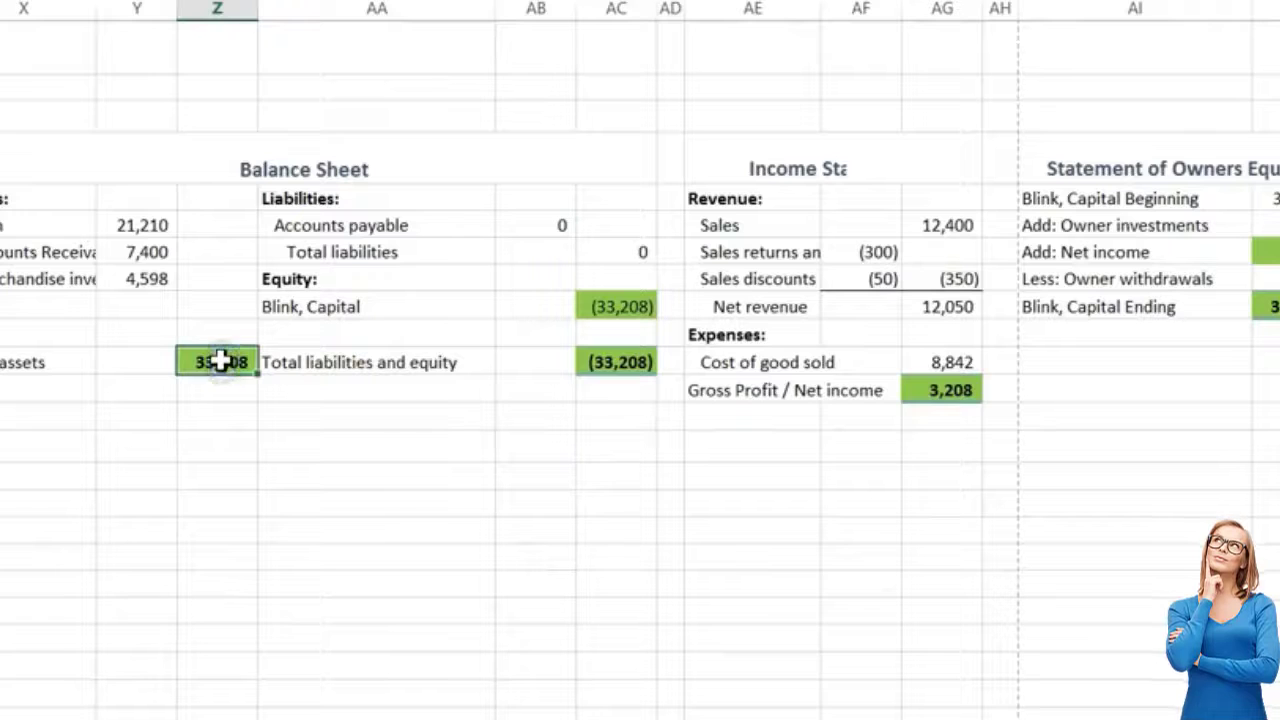
click(630, 362)
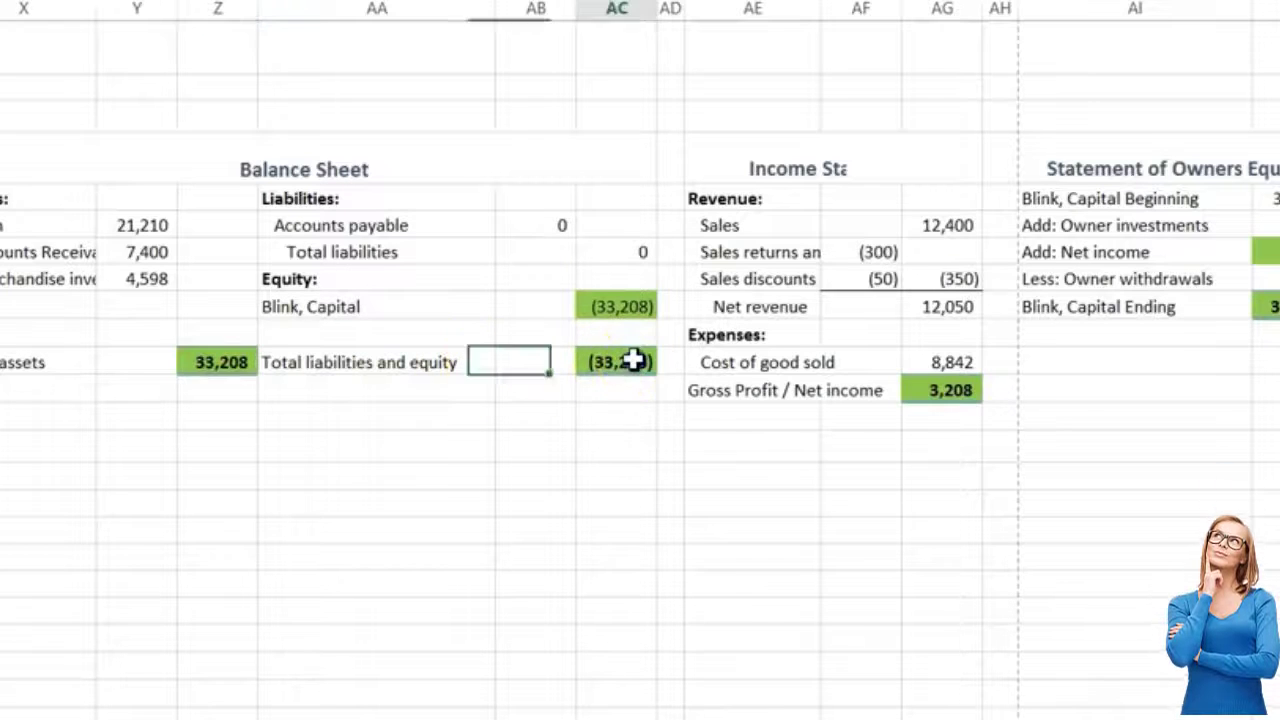
click(942, 393)
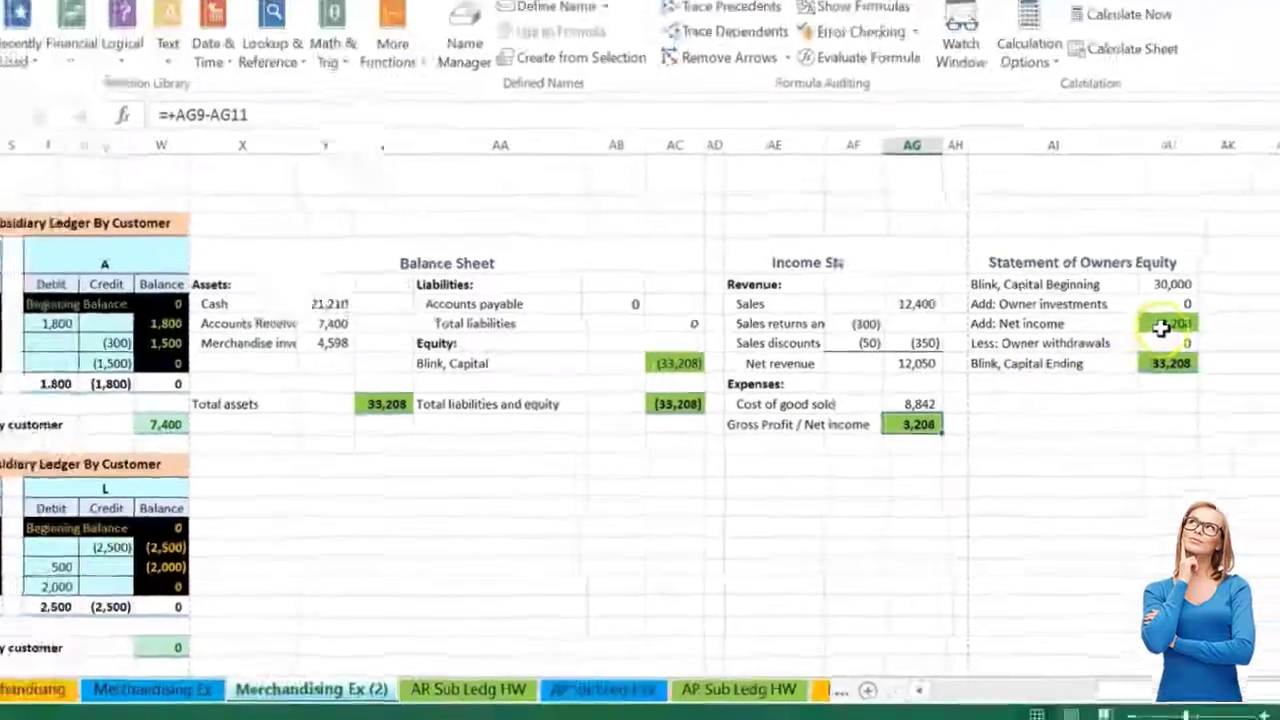
click(1266, 252)
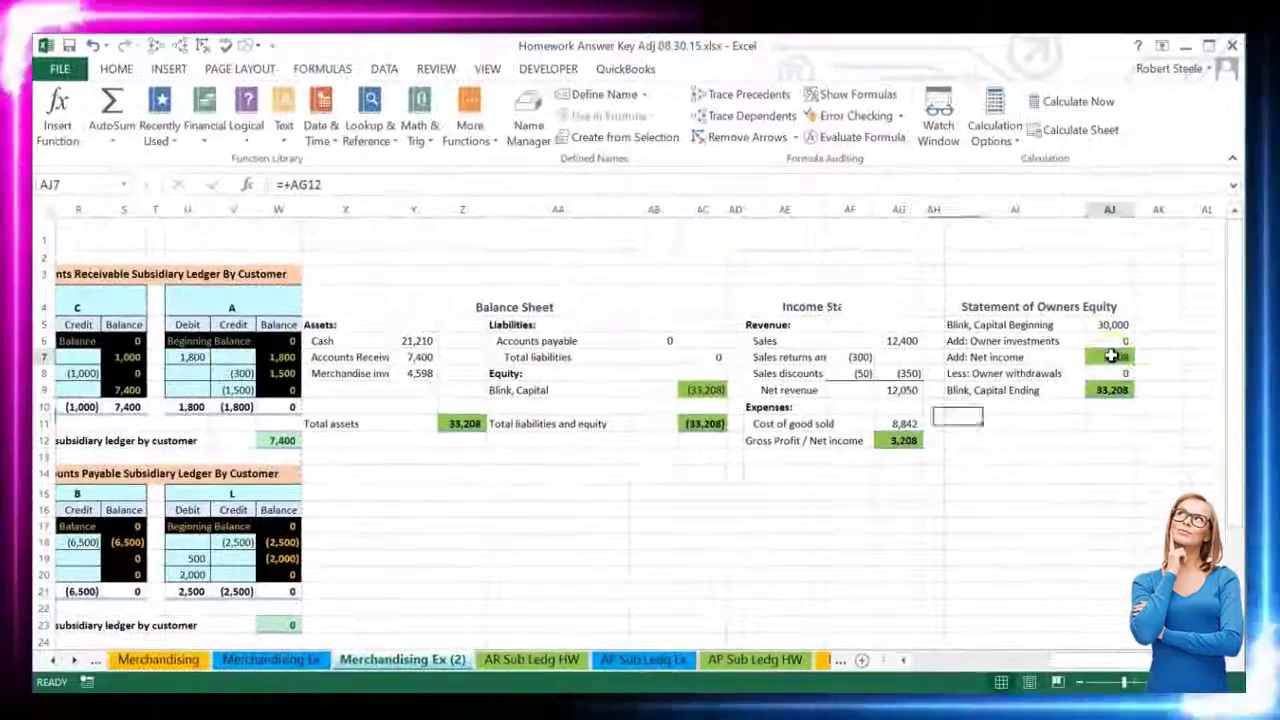
click(1112, 390)
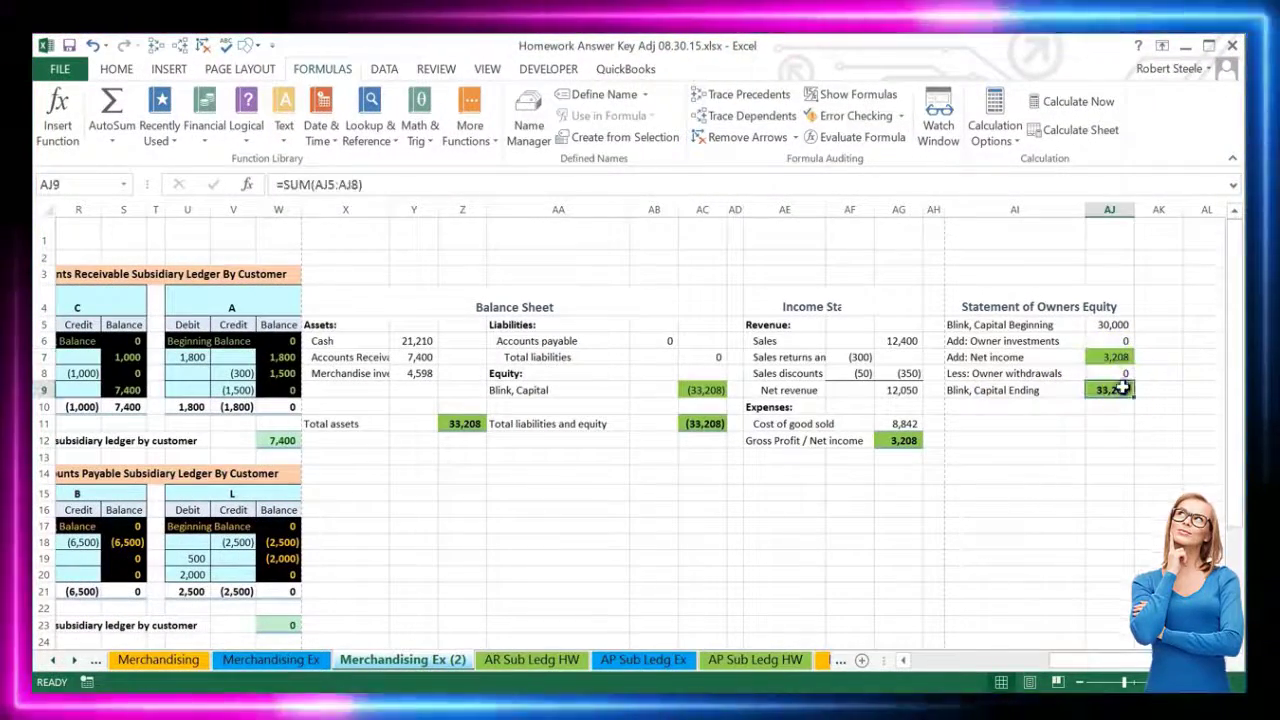
click(703, 390)
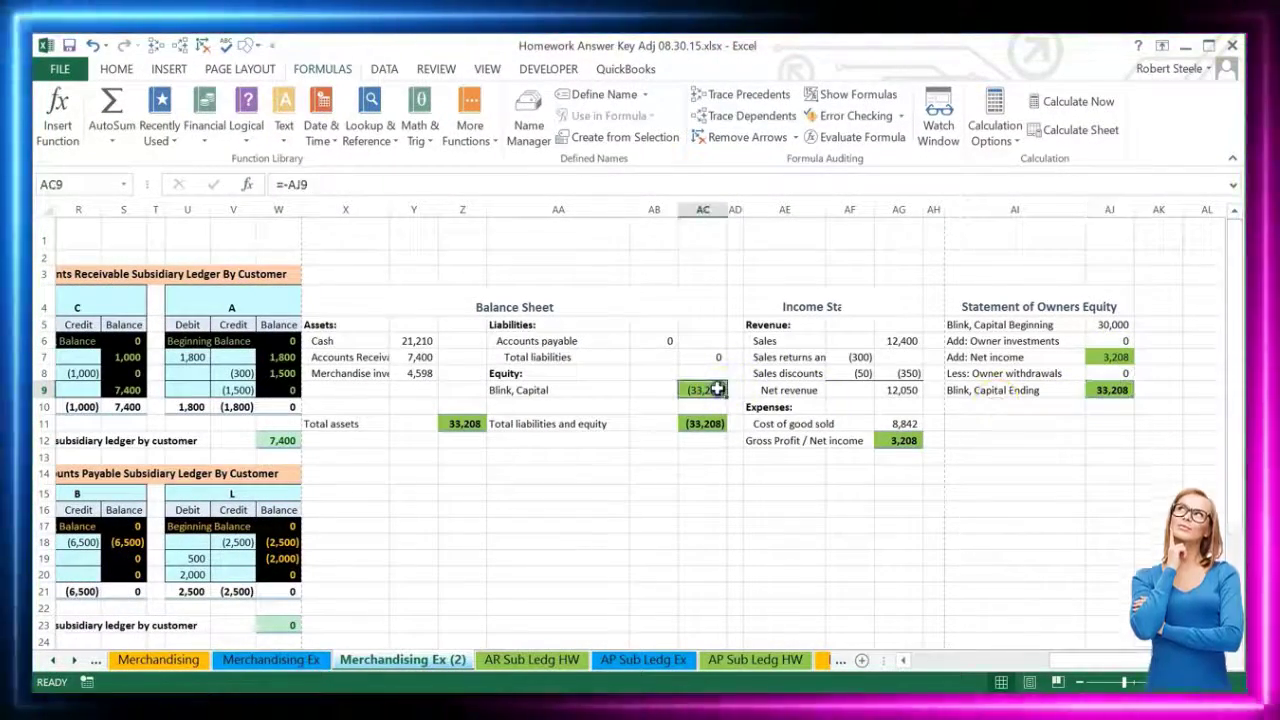
Step: Check the sum of the ending trial balance amounts from the owner's capital account through Cost of good sold
drag(1102, 662, 1080, 661)
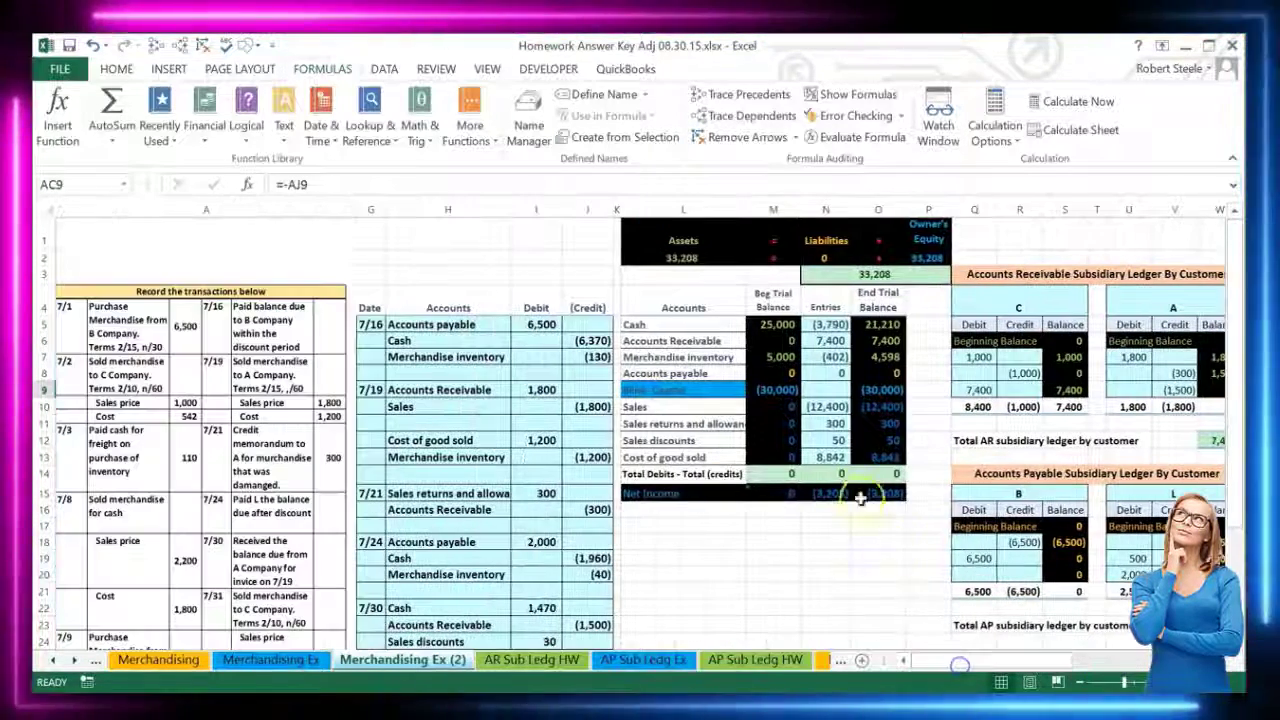
click(878, 396)
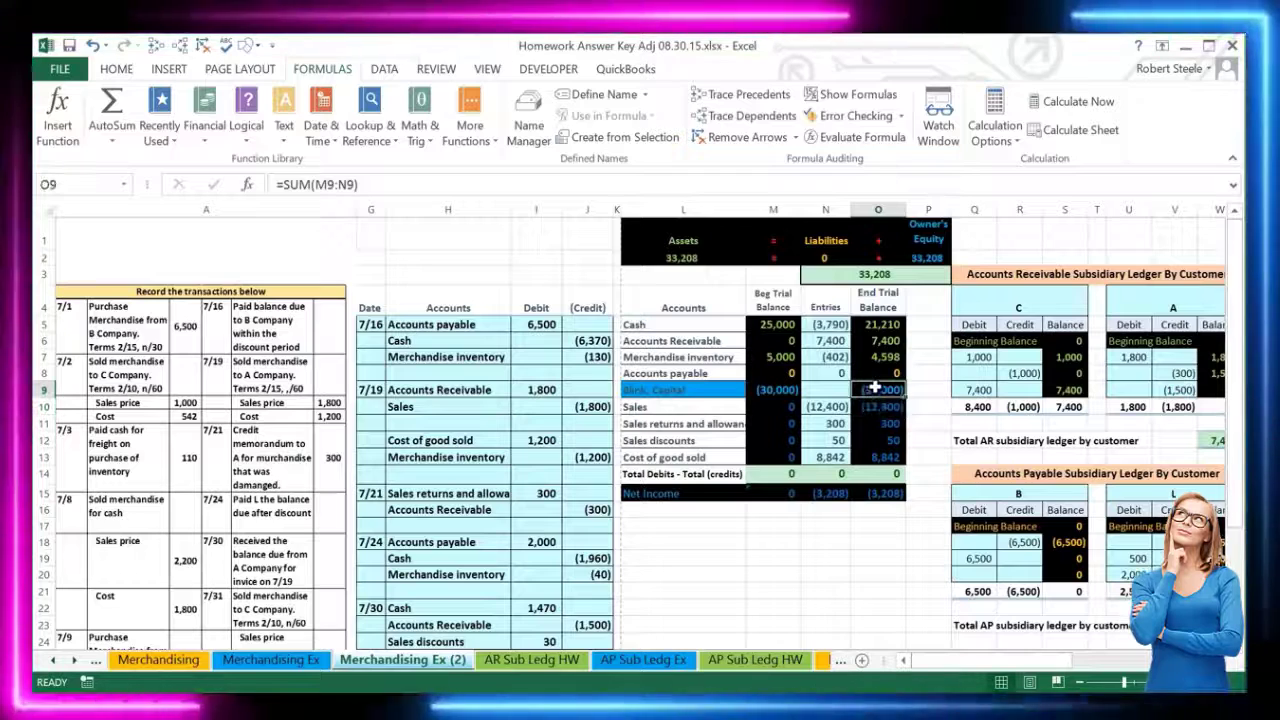
drag(872, 398, 872, 420)
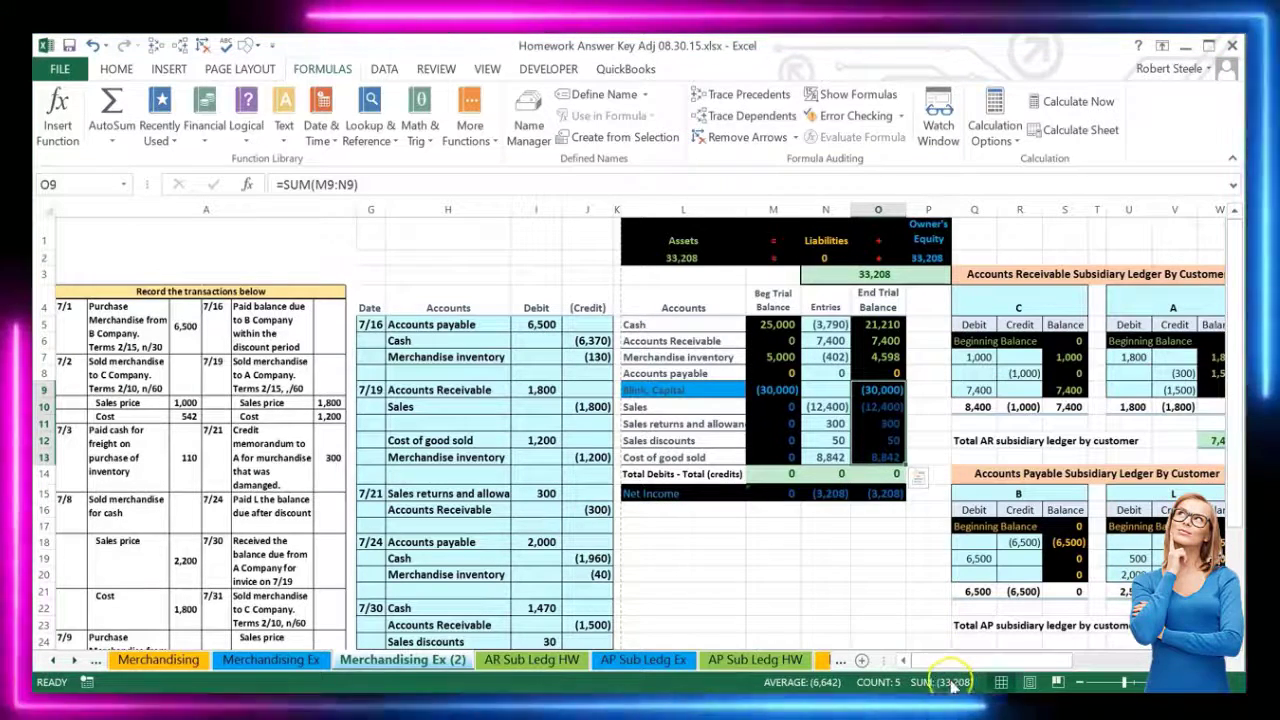
click(738, 565)
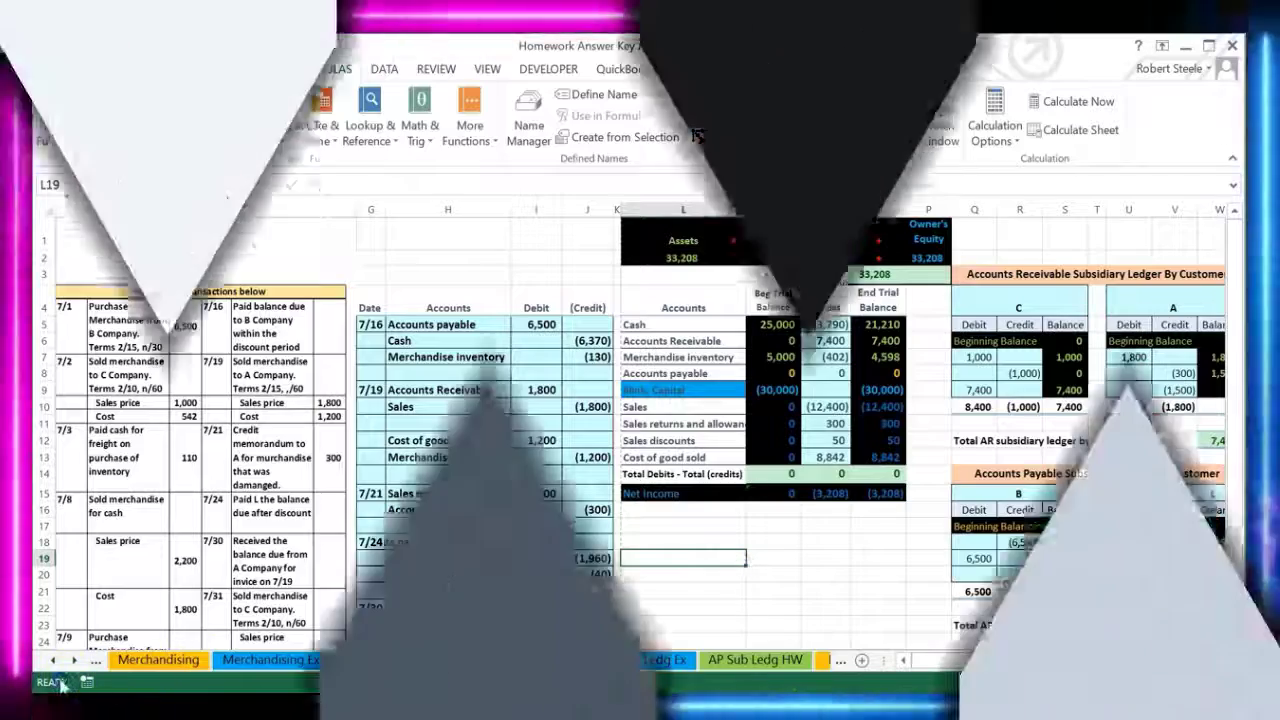